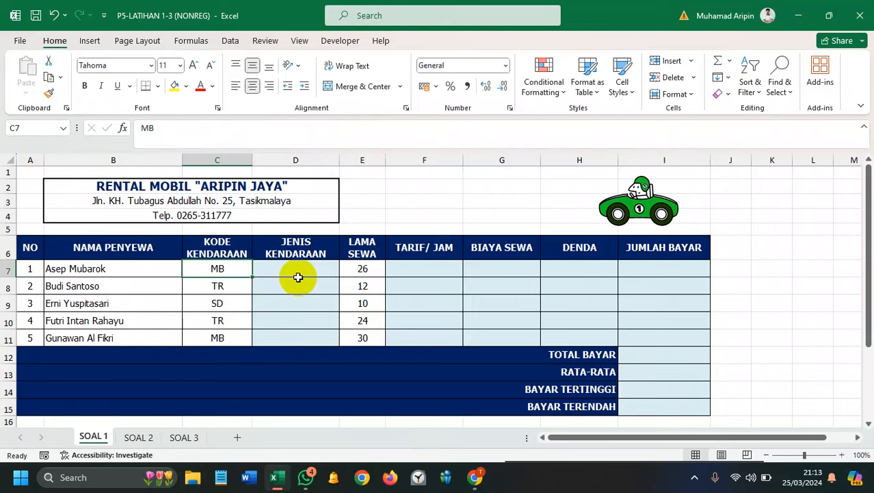
Step: Capitalise the minibus description in the Jenis Kendaraan note in A19 so it reads "MB=Mini Bus"
scroll(299, 276, down, 1)
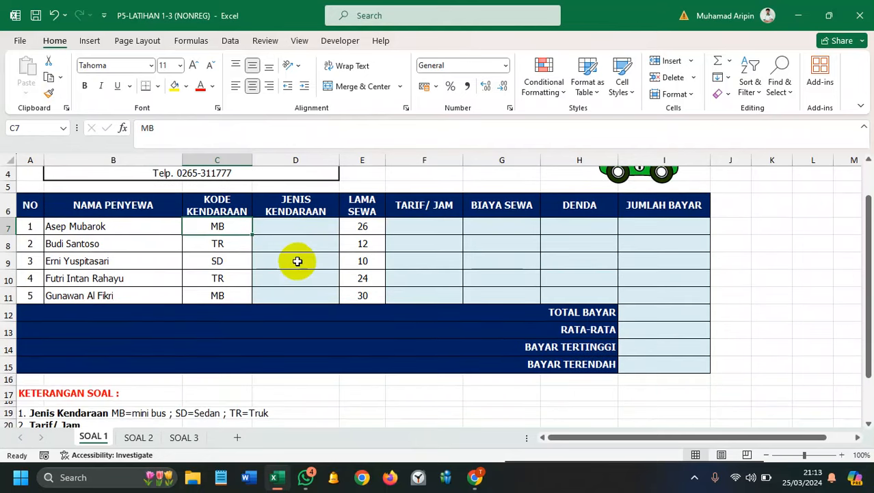
scroll(279, 284, up, 1)
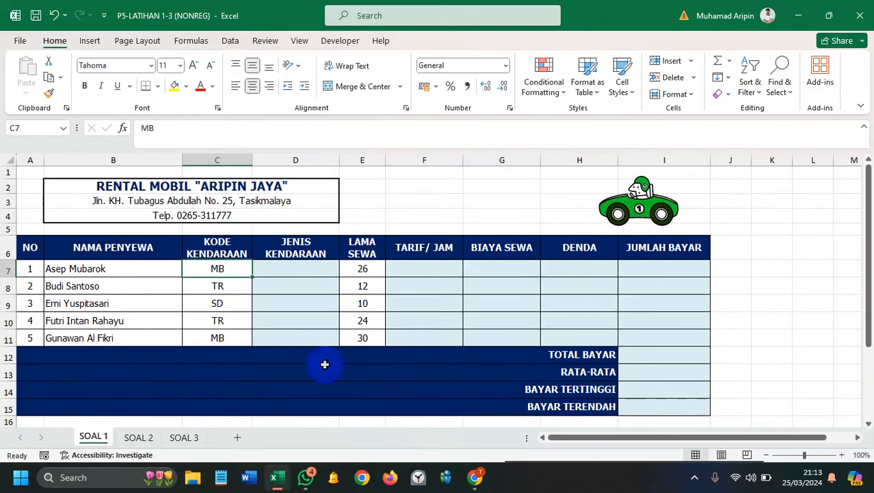
click(841, 455)
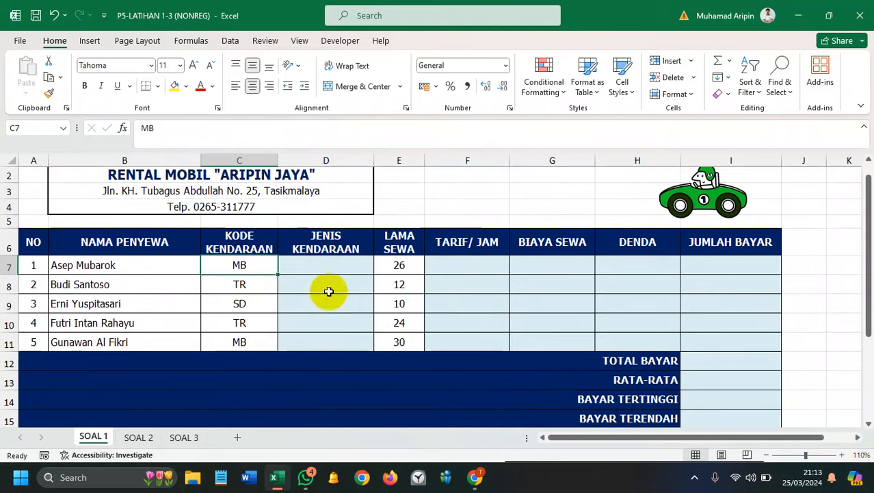
scroll(353, 315, down, 1)
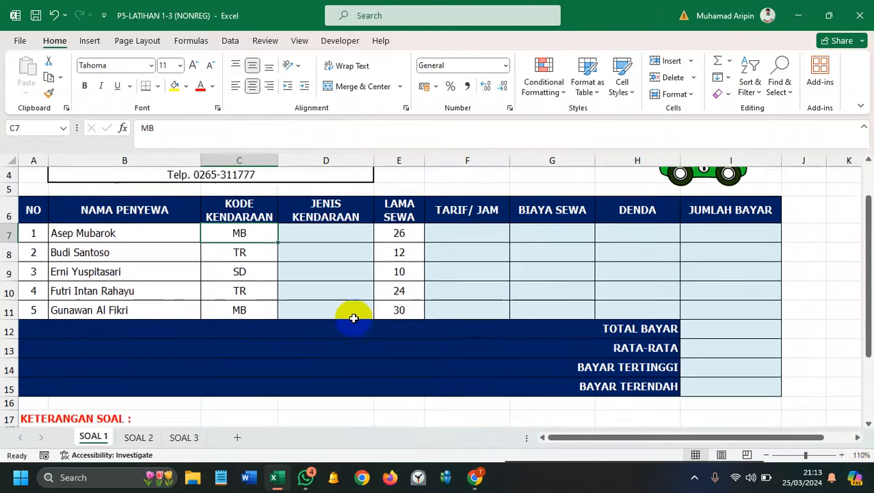
scroll(354, 316, down, 2)
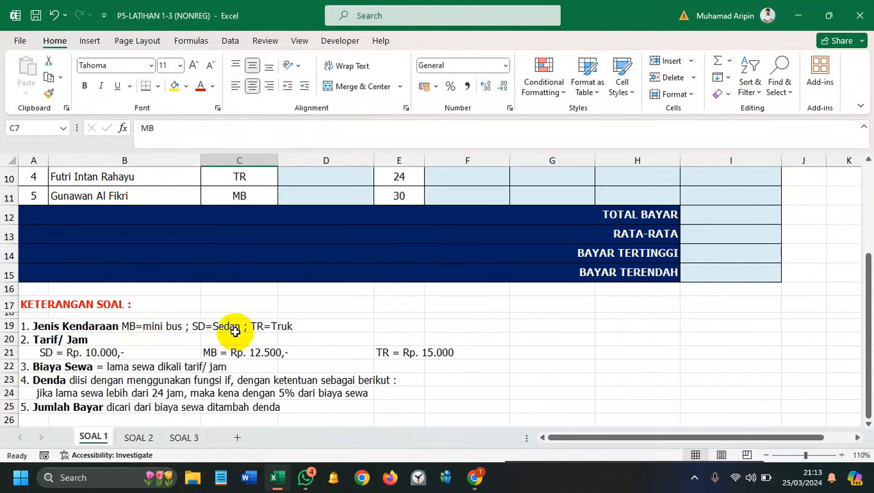
double_click(32, 325)
click(151, 326)
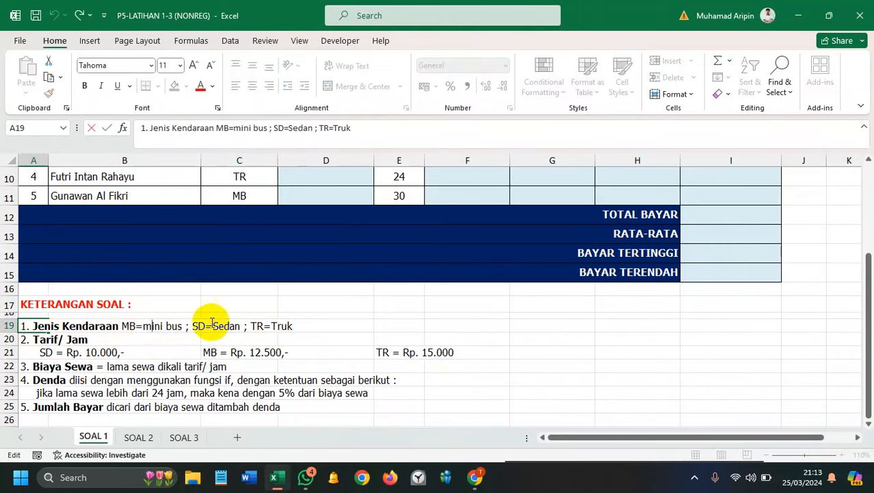
key(BackSpace)
text(M)
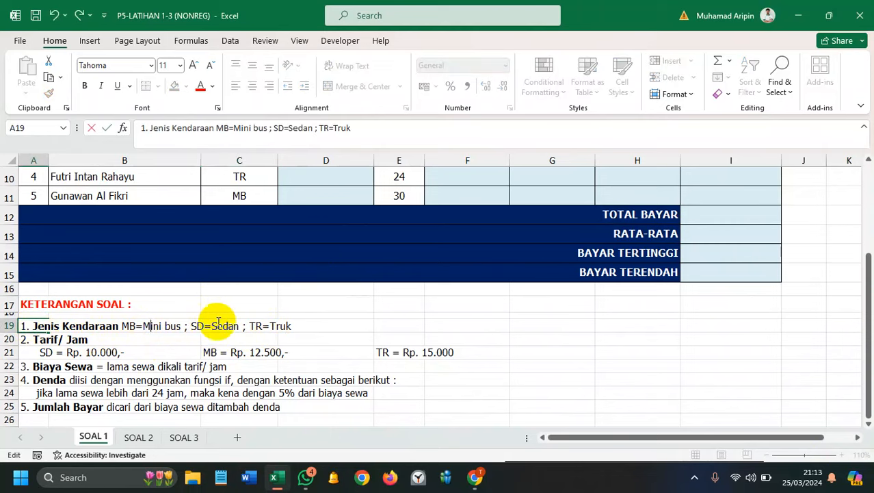
click(170, 326)
key(BackSpace)
text(B)
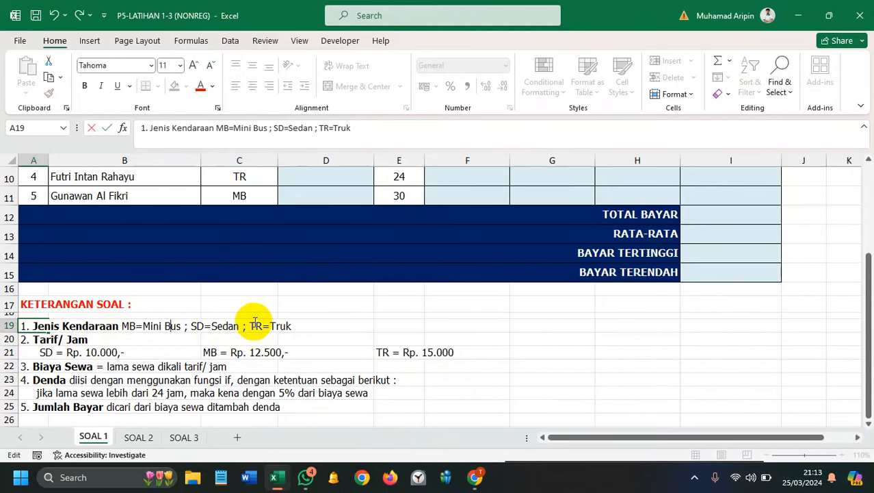
click(214, 361)
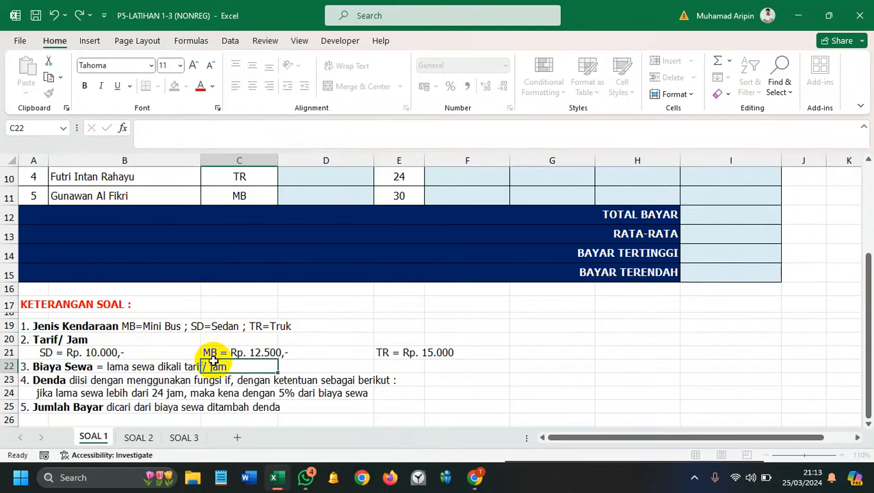
click(303, 364)
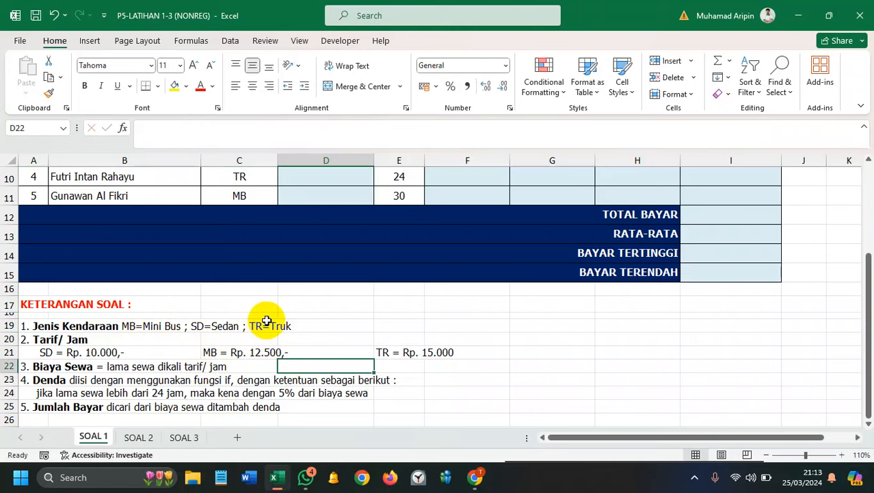
Step: Start an IF formula in D7 for the first renter's vehicle type, with a logical test beginning C7=
scroll(401, 352, up, 1)
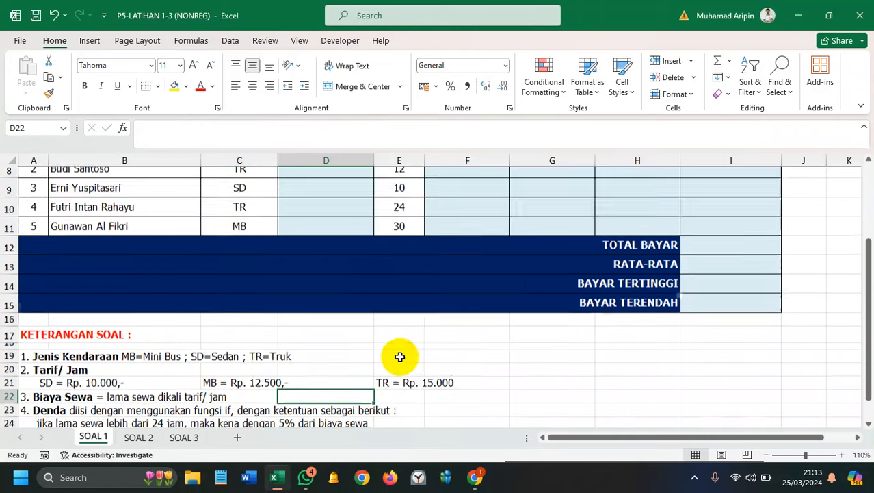
scroll(400, 356, up, 1)
scroll(393, 357, up, 4)
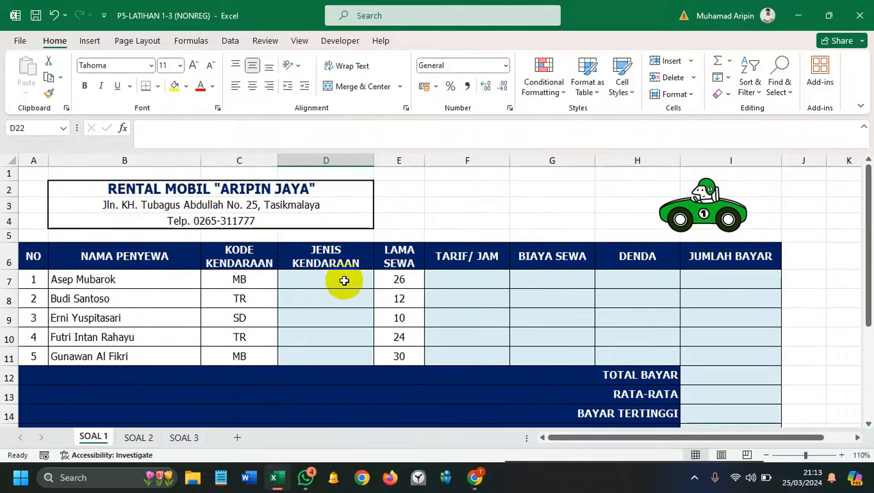
scroll(315, 283, down, 4)
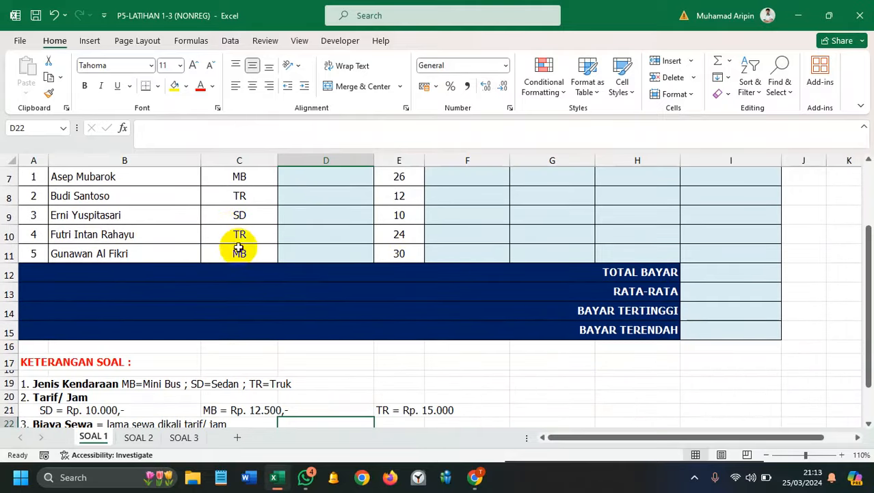
scroll(238, 247, up, 1)
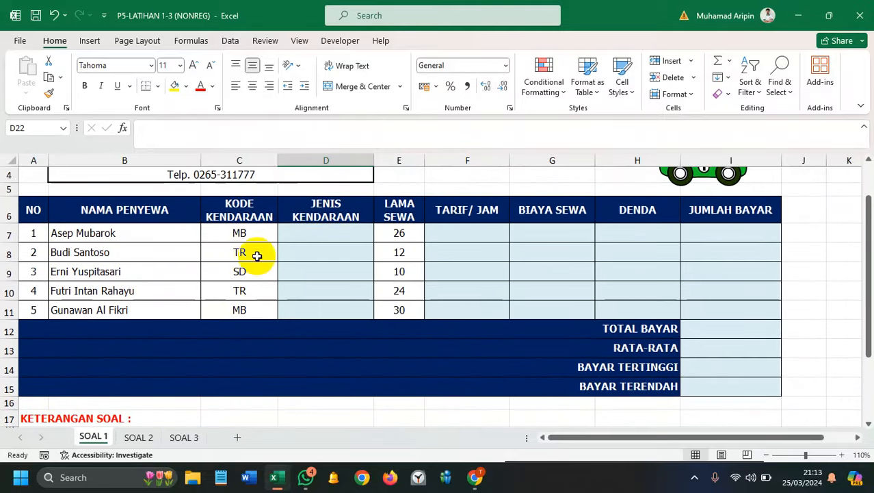
click(323, 240)
text(=IF()
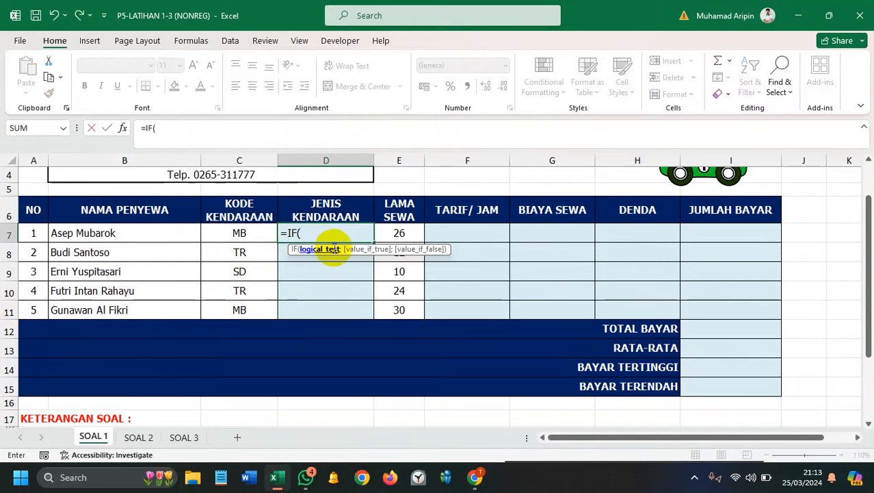
click(252, 230)
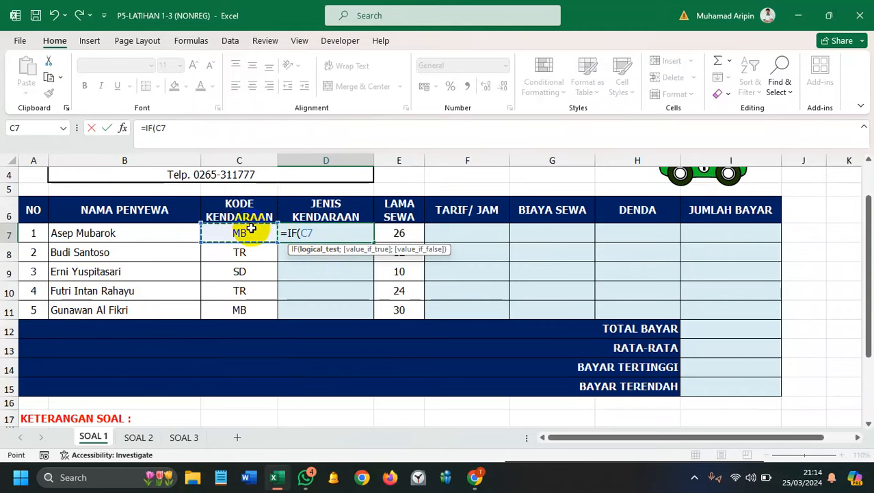
text(=)
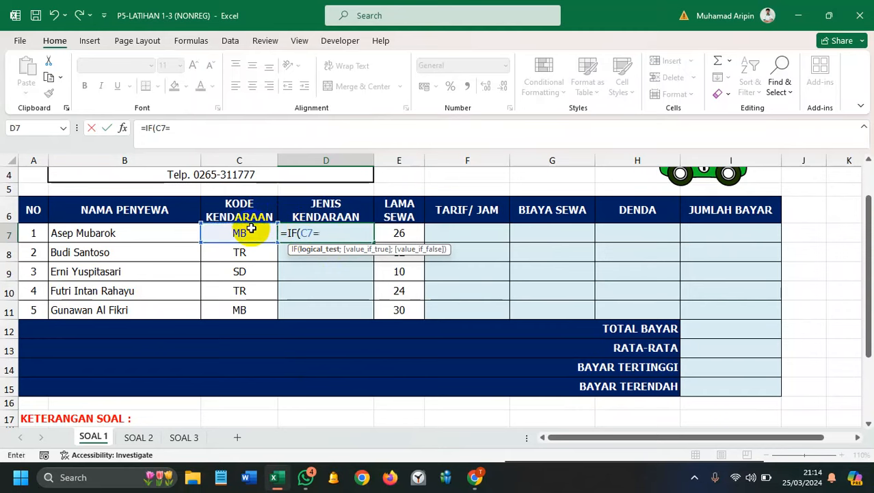
key(BackSpace)
text(;)
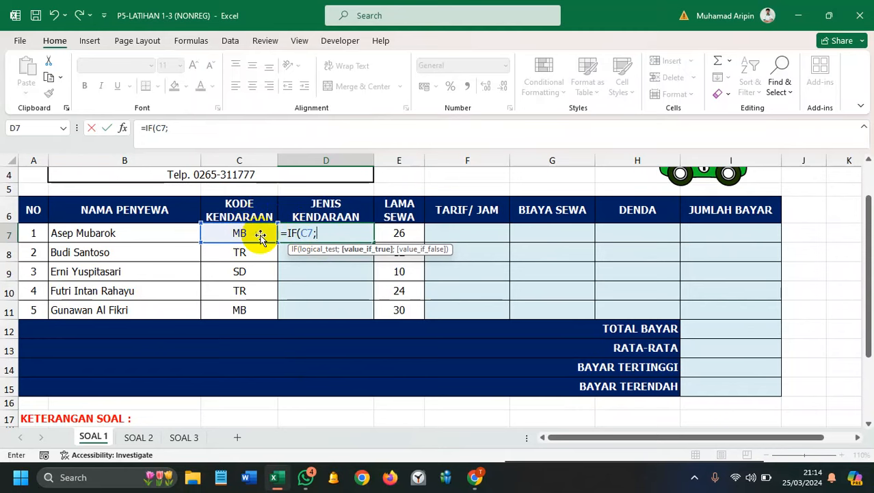
key(BackSpace)
text(=)
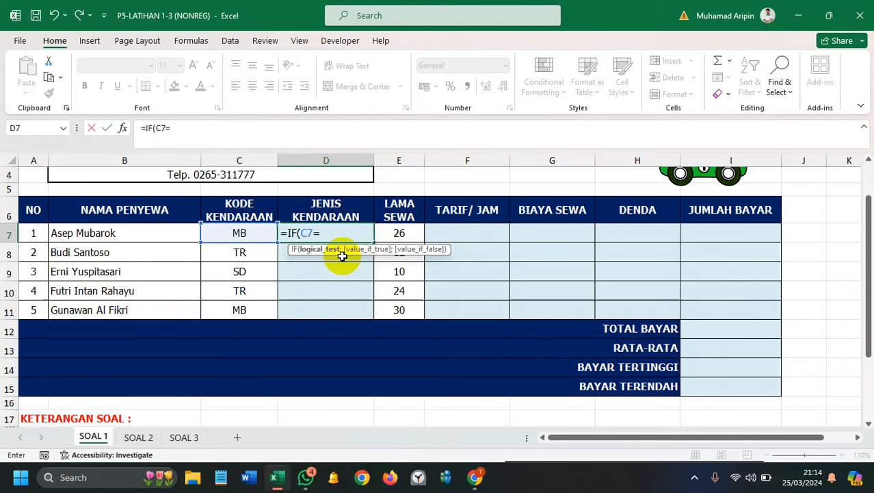
Step: Complete the first condition of the D7 formula so that code "MB" returns "Mini Bus"
scroll(342, 256, down, 3)
scroll(342, 255, up, 3)
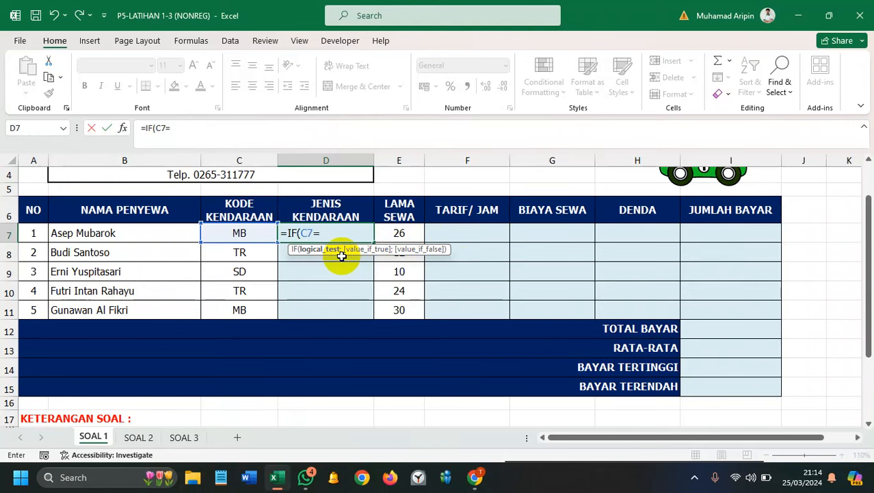
text(")
text(AM)
key(BackSpace)
key(BackSpace)
text(MB";"Mi)
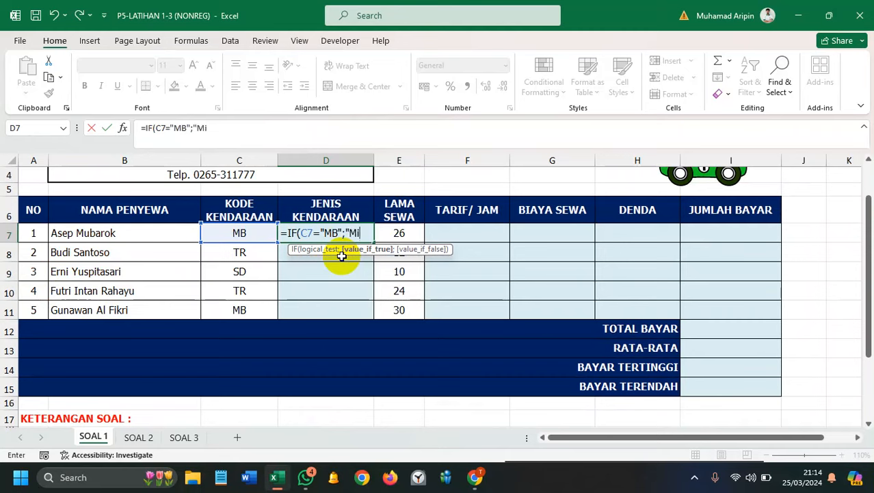
text(ni B)
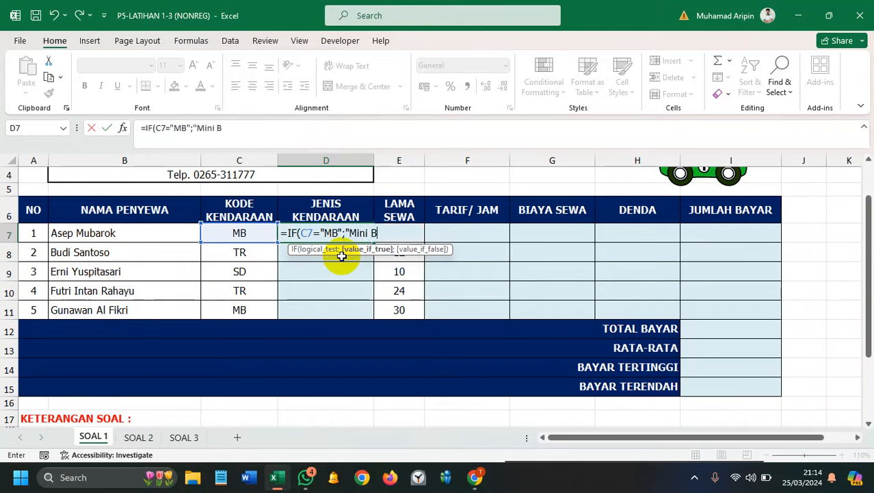
text(us";)
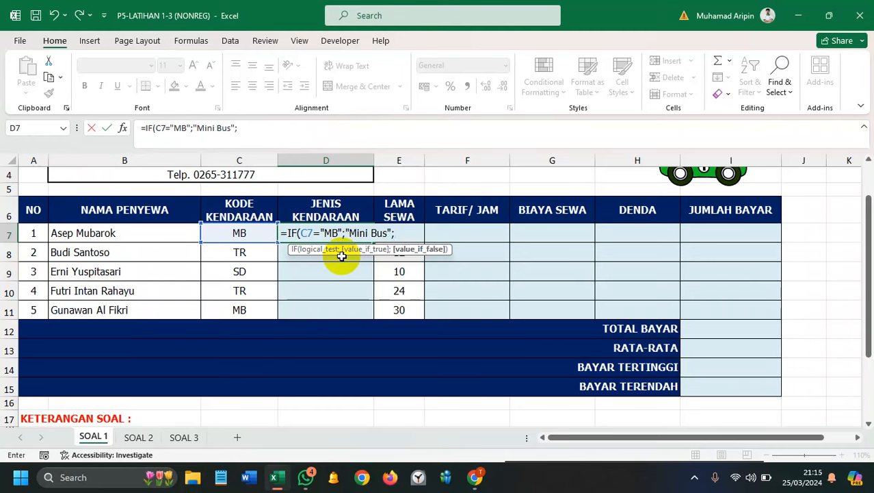
Step: Nest a second IF in the D7 formula that returns "Sedan" when C7 equals "SD"
text(IF()
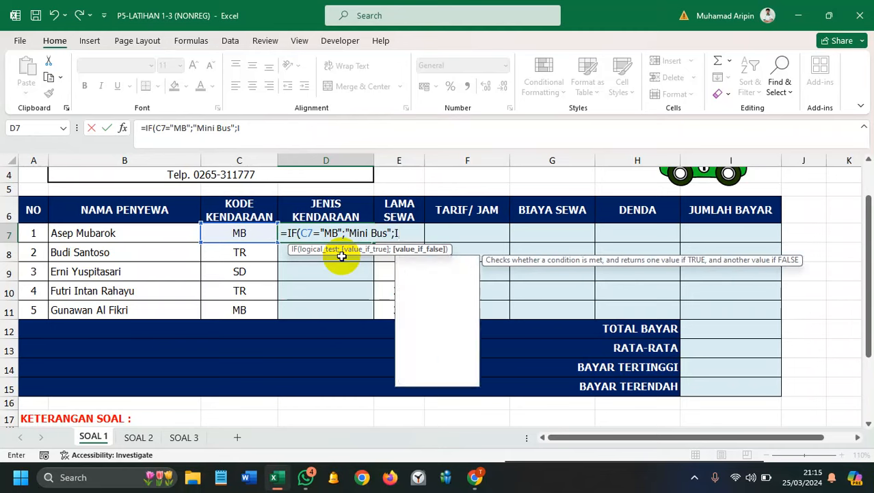
click(259, 234)
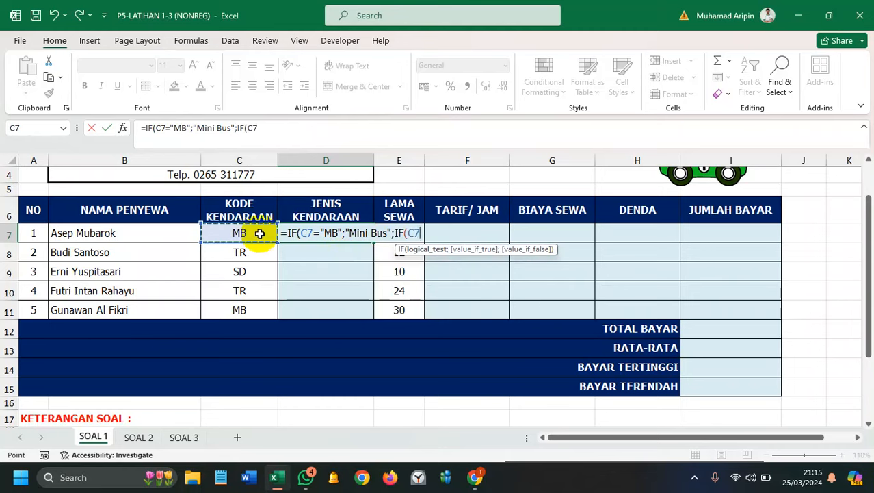
text(=")
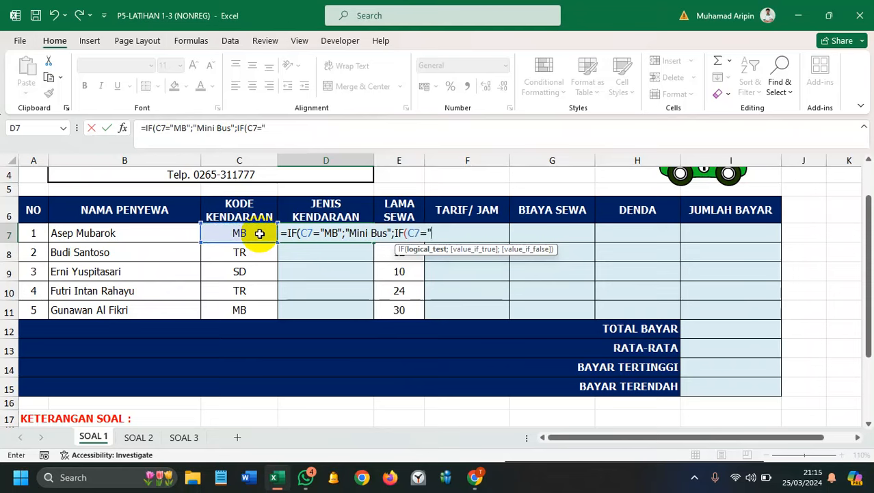
text(SD";)
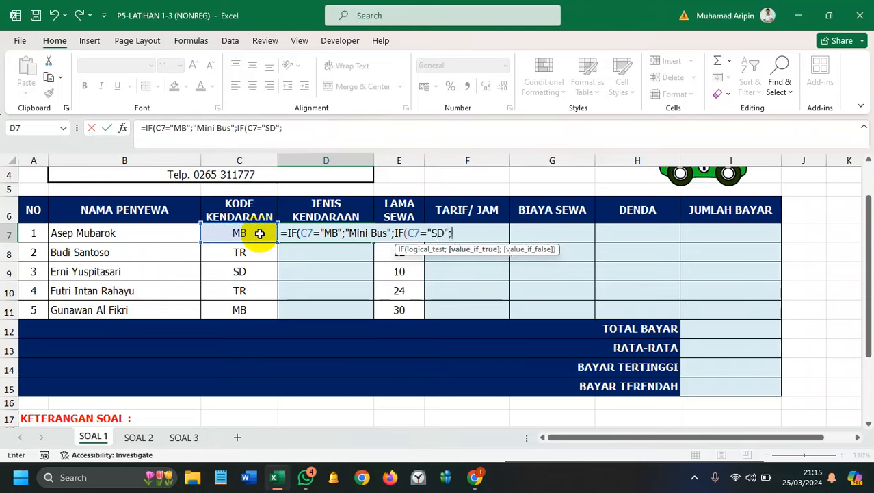
text("Sedan";)
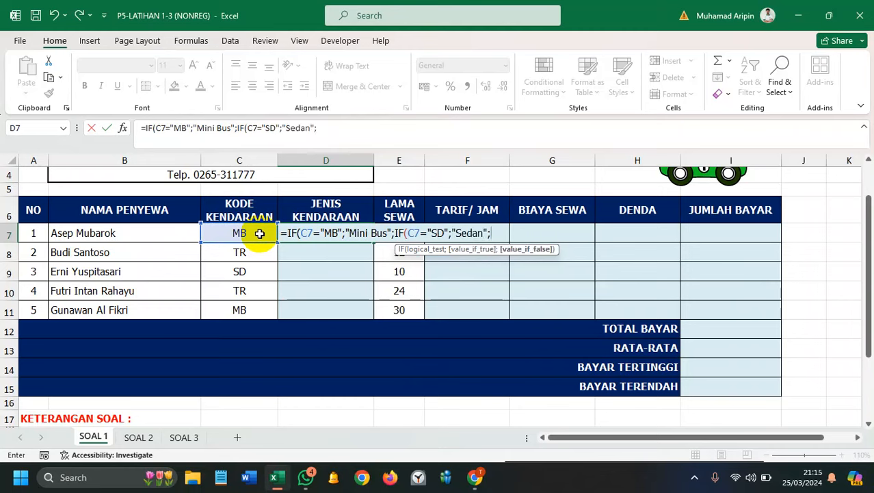
Step: Nest a third IF in the D7 formula that returns "Truk" when C7 equals "TR"
text(IF()
click(254, 232)
text(="TR";"Truk")
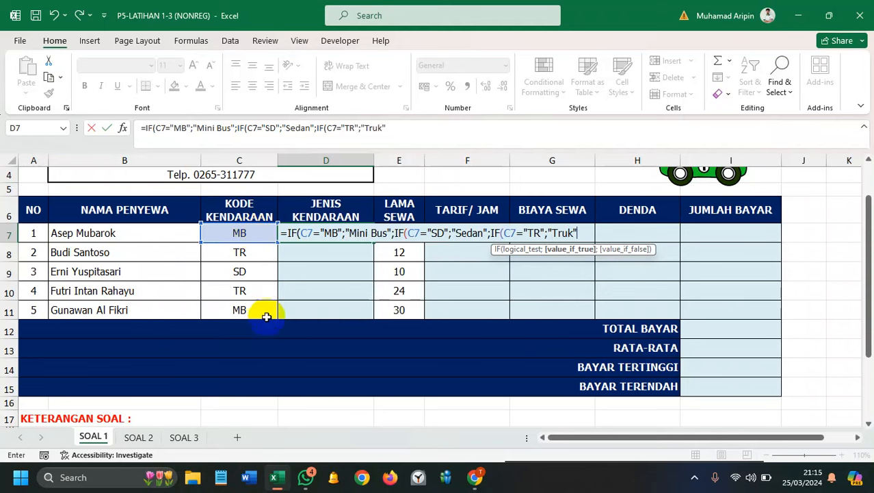
scroll(265, 308, down, 2)
scroll(340, 329, up, 3)
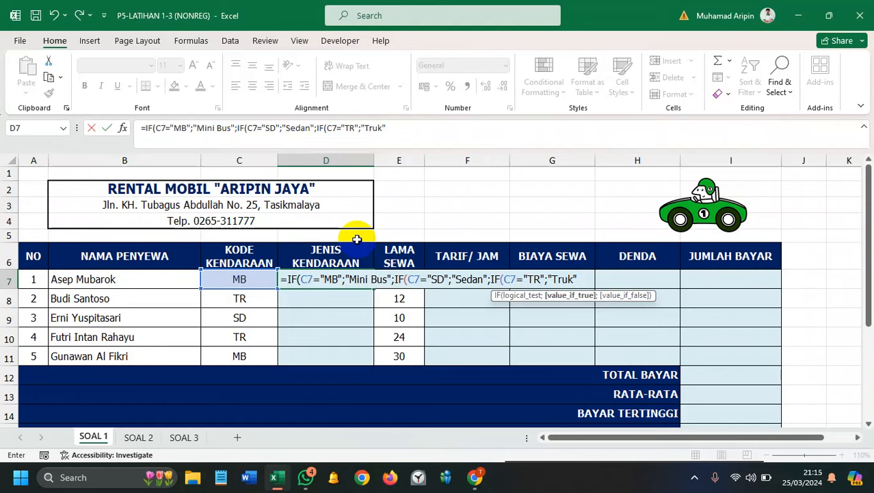
click(391, 278)
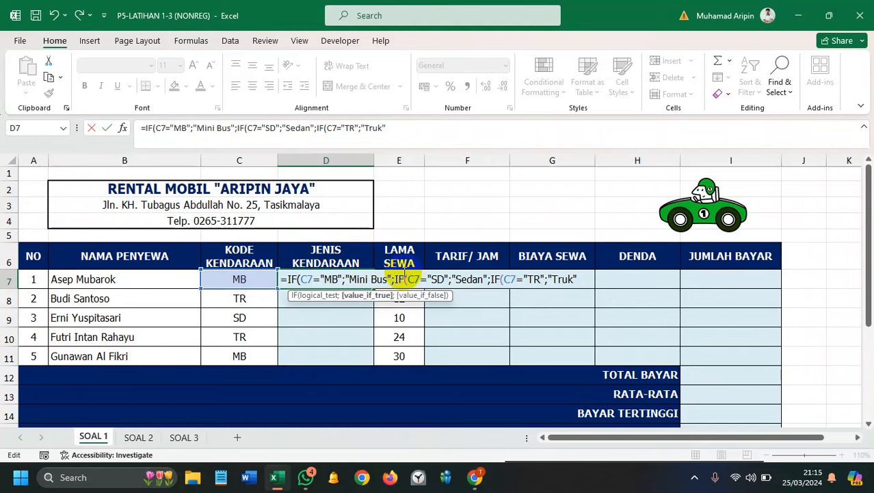
text())
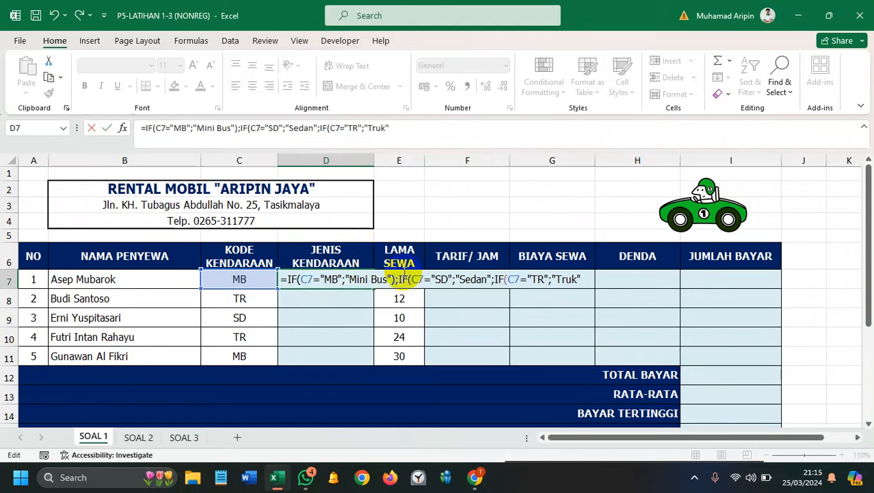
key(BackSpace)
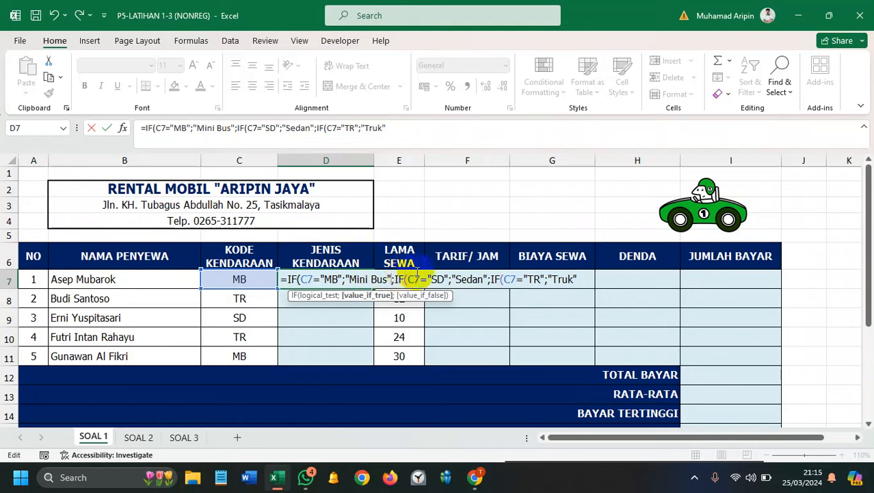
Step: Close the nested IF formula in D7 with three parentheses and copy it down through D11
click(590, 279)
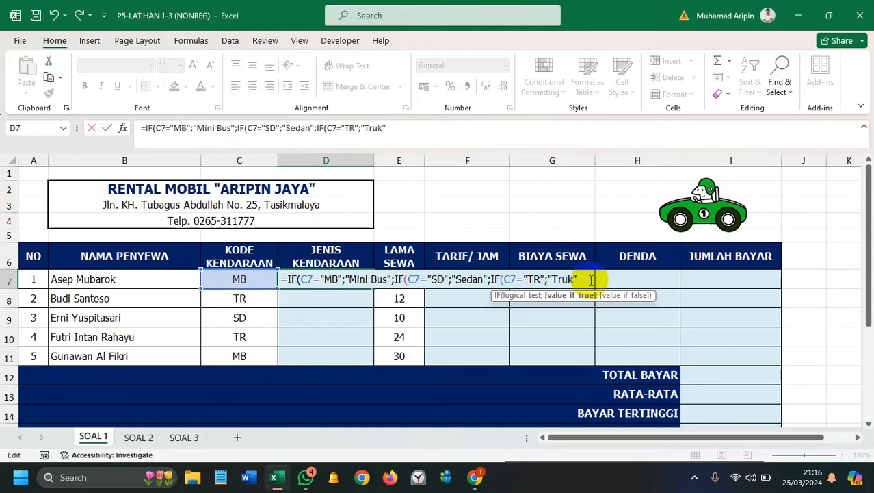
text())))
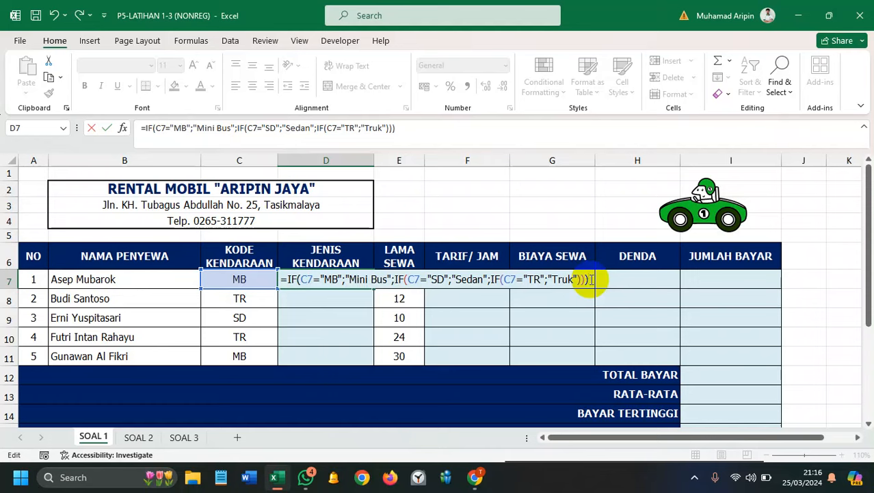
key(Return)
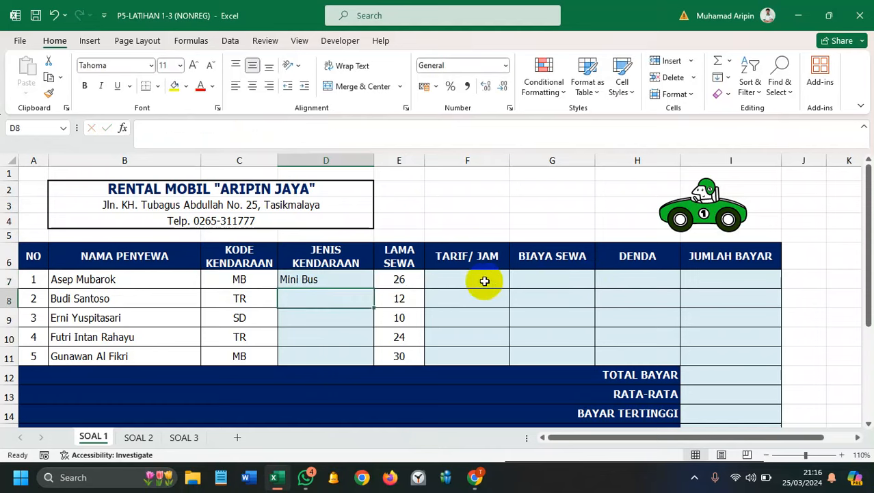
click(354, 281)
drag(371, 288, 364, 357)
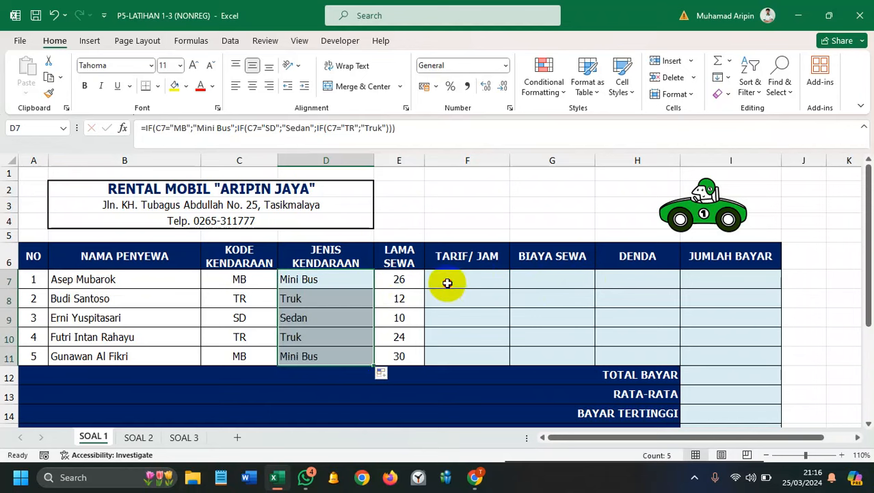
Step: Check the Tarif/ Jam rules below the table and start an IF formula in F7 with a logical test beginning C7="
click(447, 283)
scroll(285, 308, down, 1)
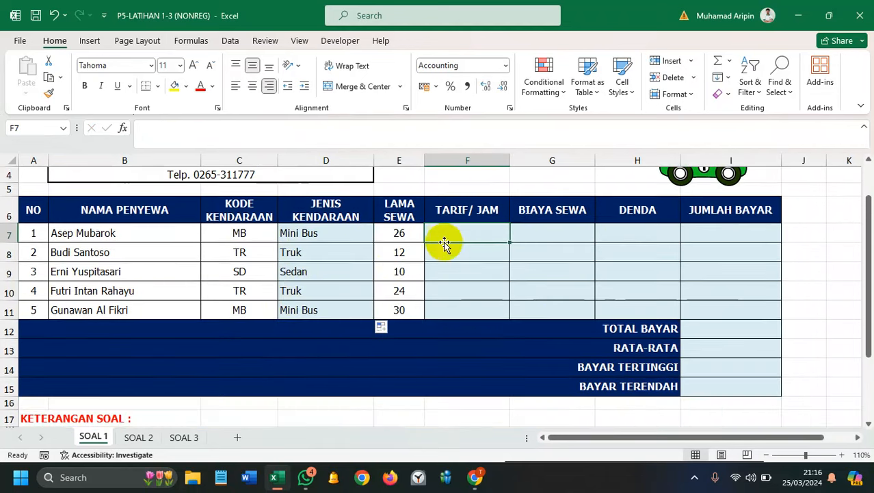
scroll(343, 268, down, 4)
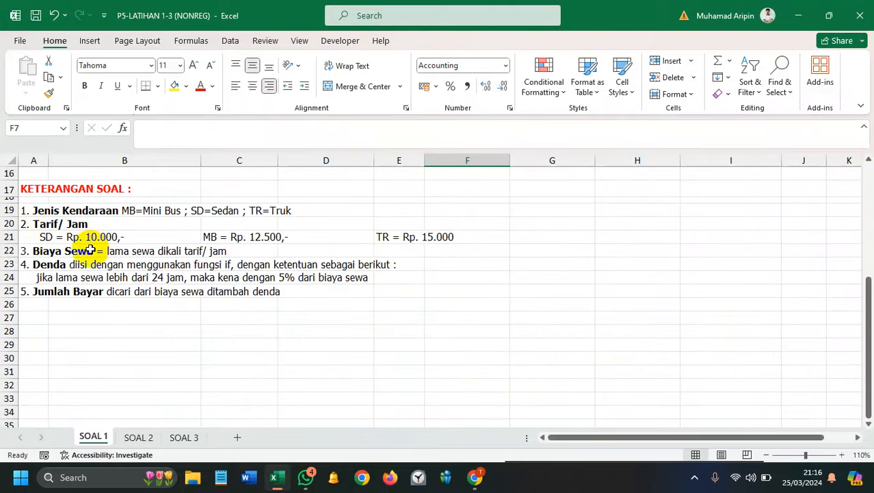
scroll(87, 250, up, 1)
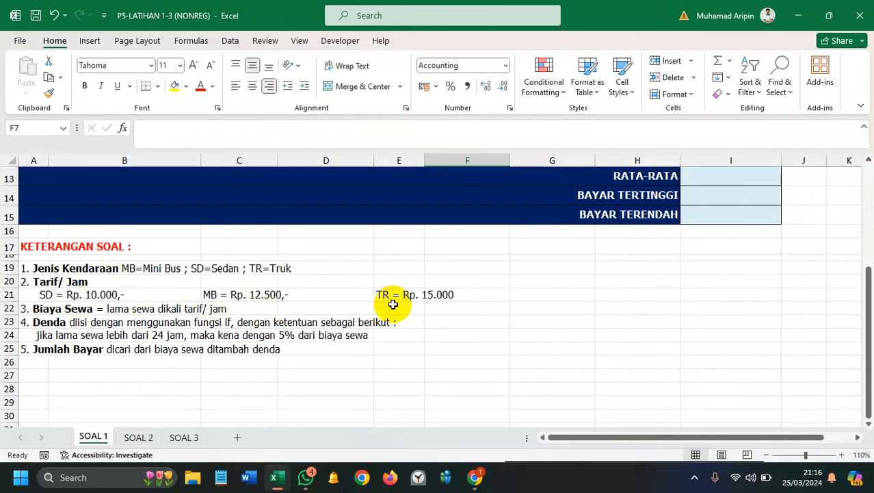
scroll(393, 303, up, 4)
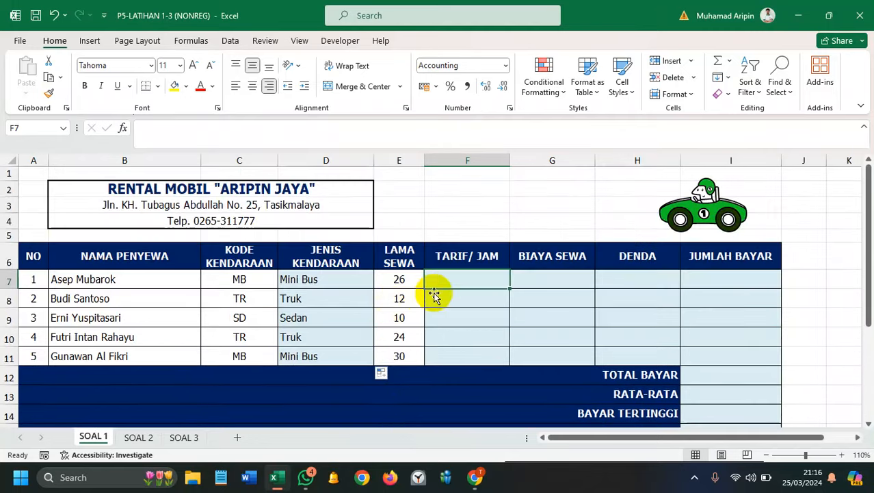
click(456, 281)
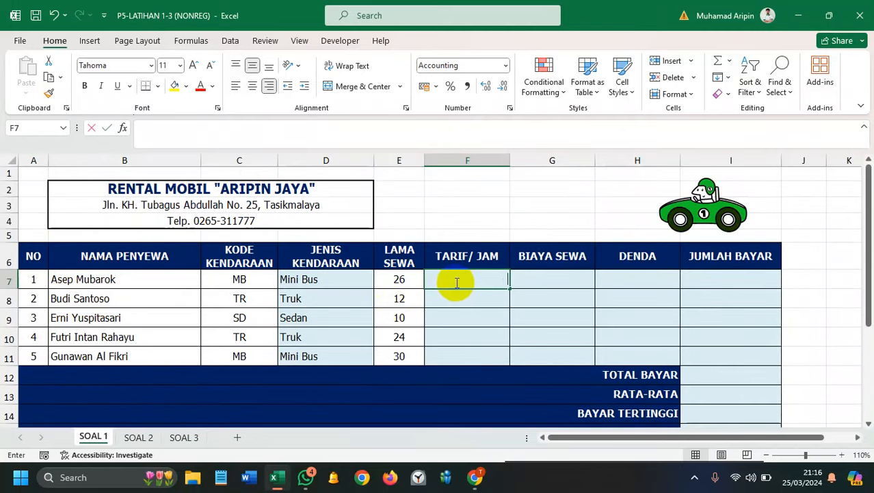
text(=If)
key(Tab)
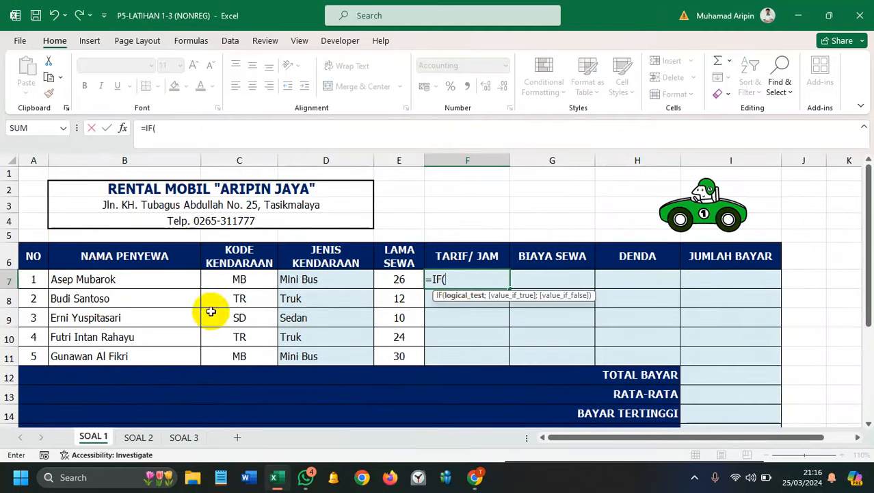
click(219, 281)
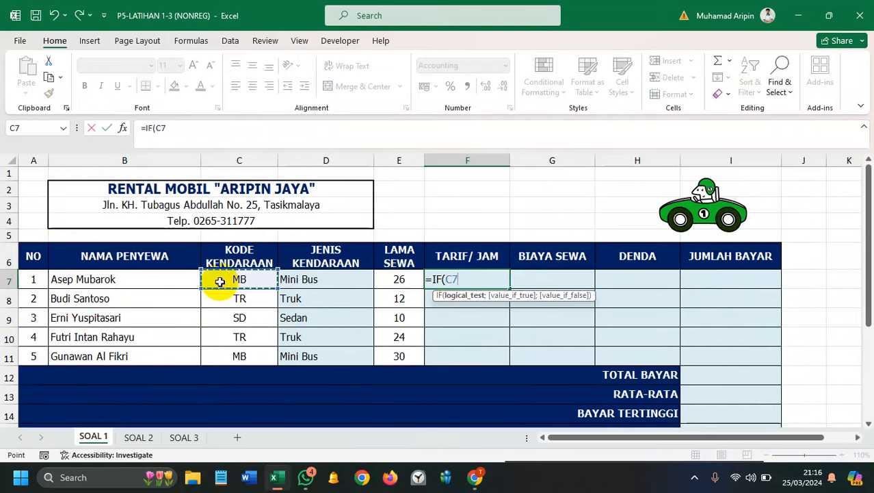
text(="SD)
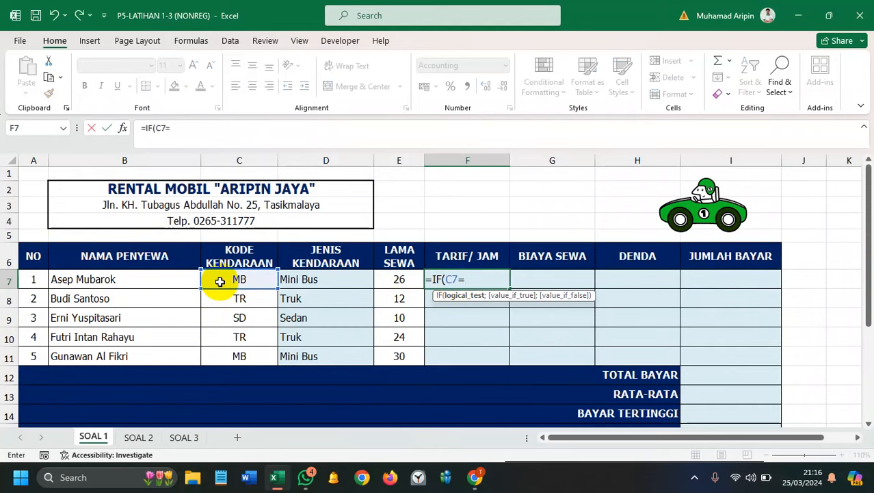
key(BackSpace)
key(BackSpace)
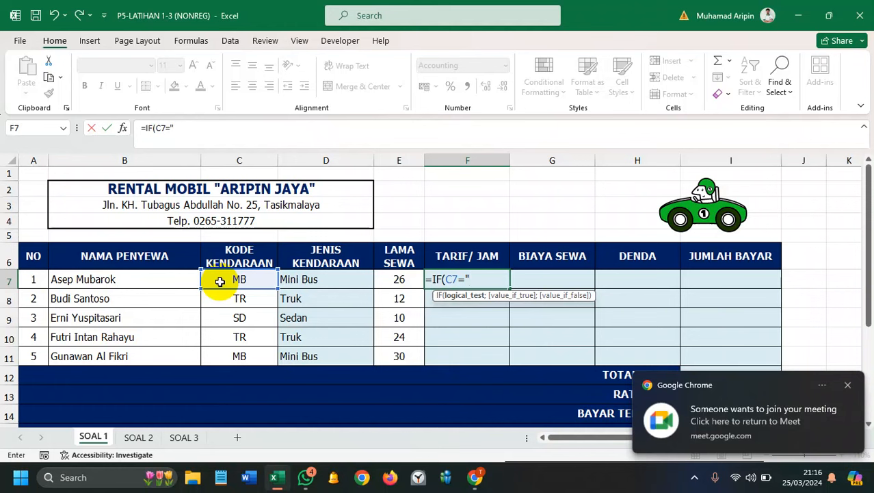
Step: Switch to the Google Meet window in Chrome to check the call, and return to the Excel workbook
click(474, 477)
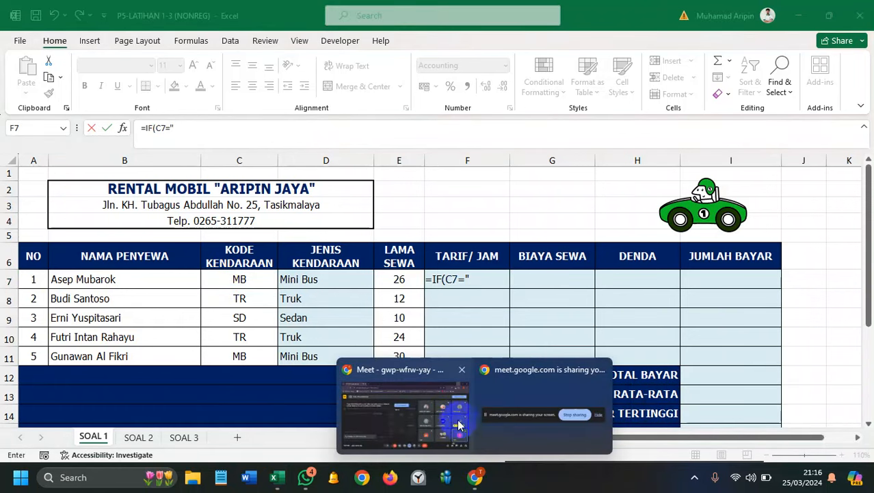
click(439, 419)
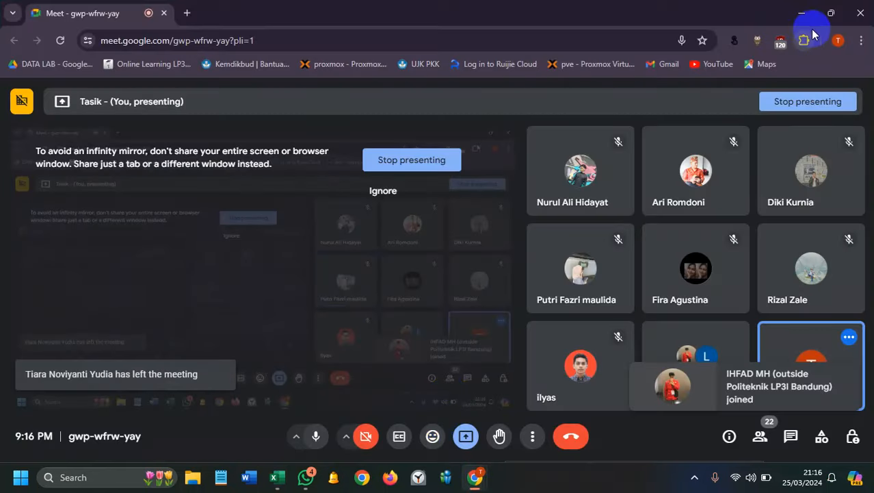
click(803, 13)
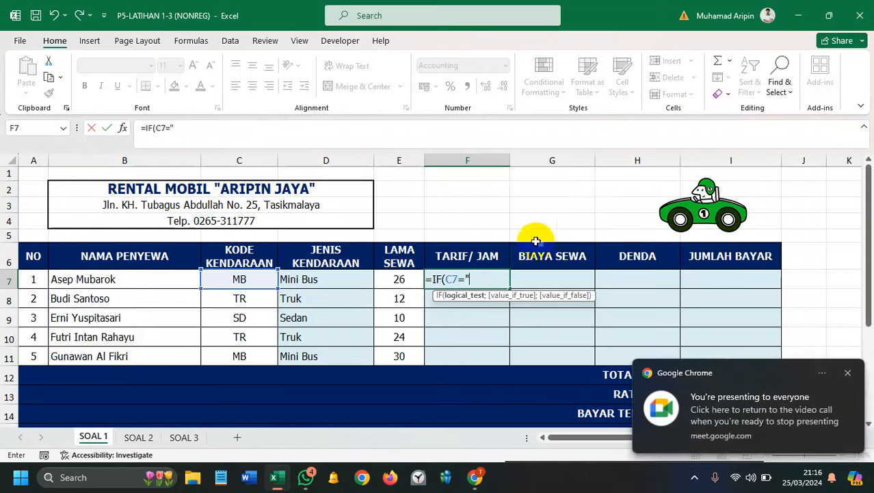
Step: Complete the first condition of the F7 formula so that code "SD" returns 10000
text(SD")
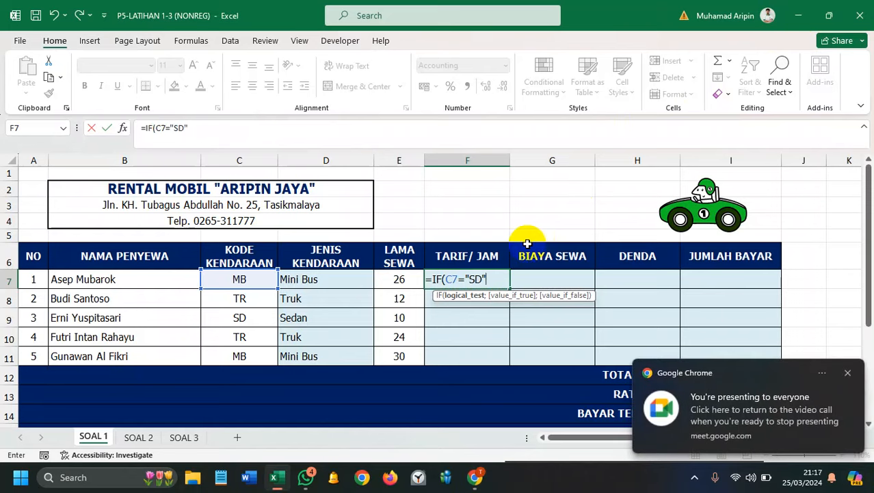
text(;10)
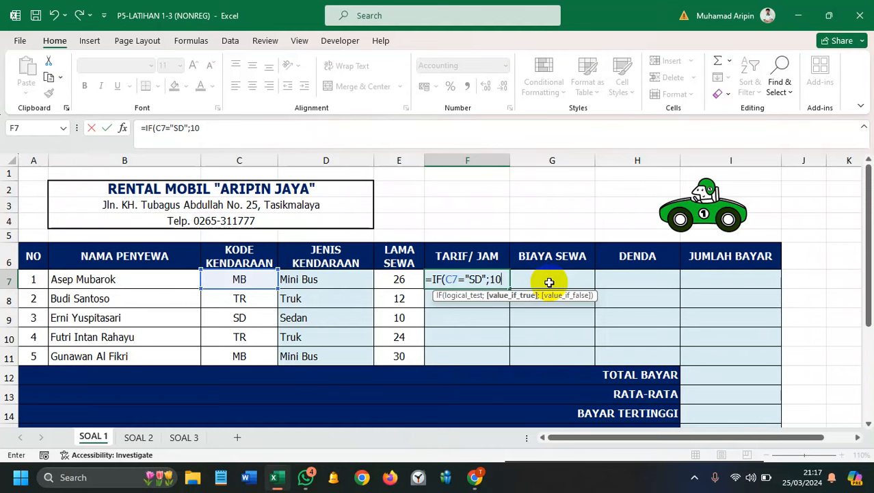
key(BackSpace)
key(BackSpace)
text(1)
text(0000;)
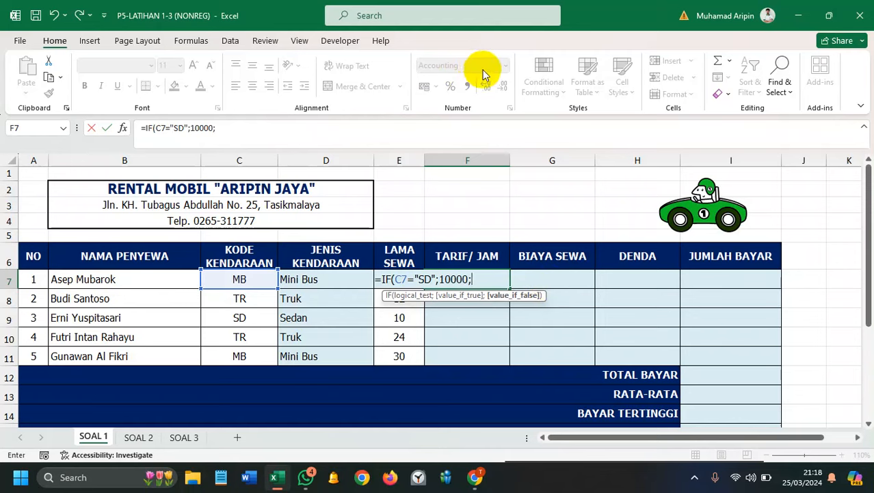
Step: Nest a second IF in the F7 formula that returns 12500 when C7 equals "MB"
text(IF()
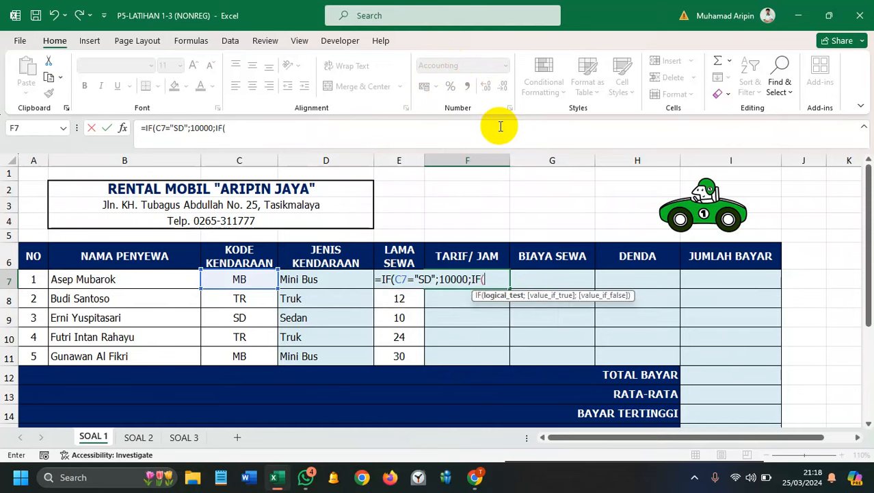
click(228, 279)
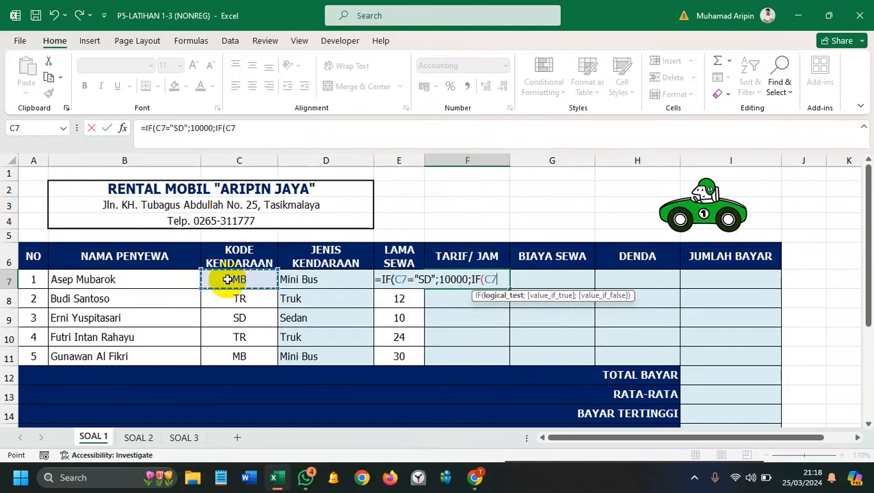
text(=)
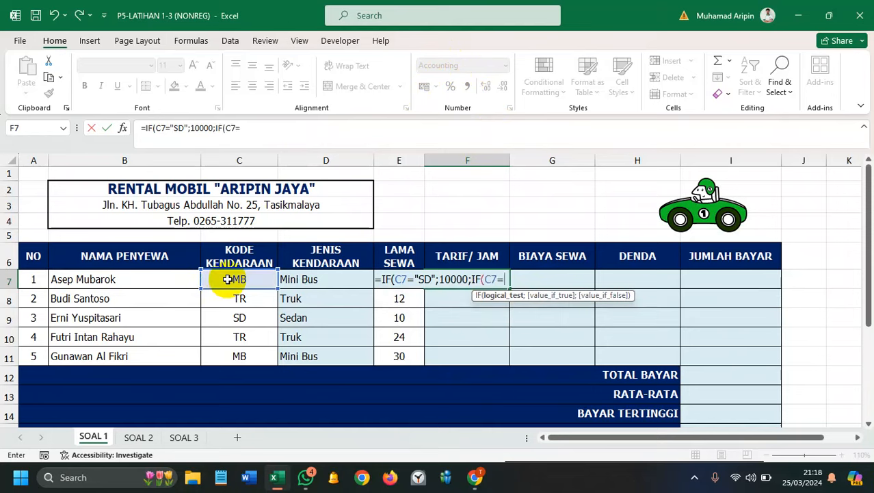
text("MB";12500)
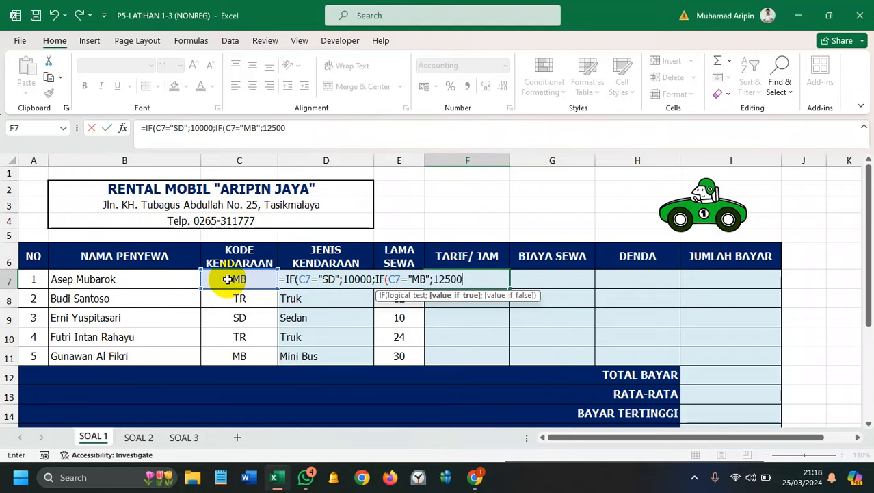
Step: Nest a third IF in the F7 formula that returns 15000 when C7 equals "TR", and close all parentheses
text(;IF()
click(228, 279)
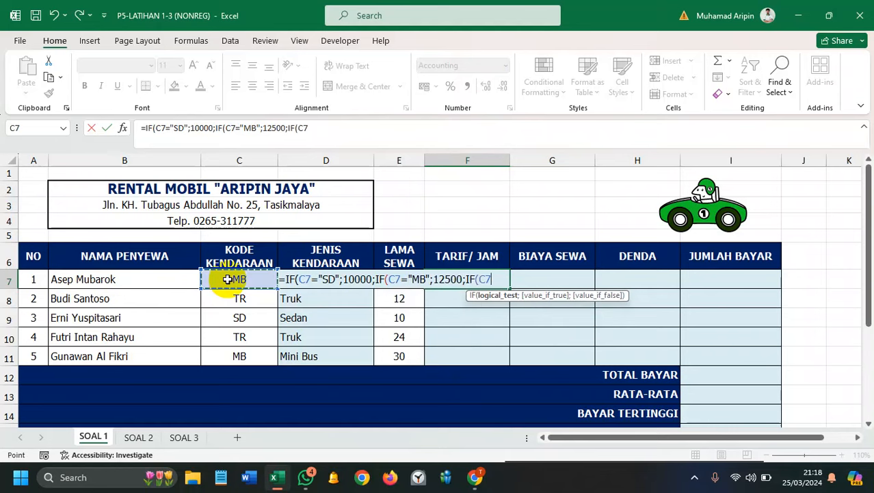
text(=)
text("TR)
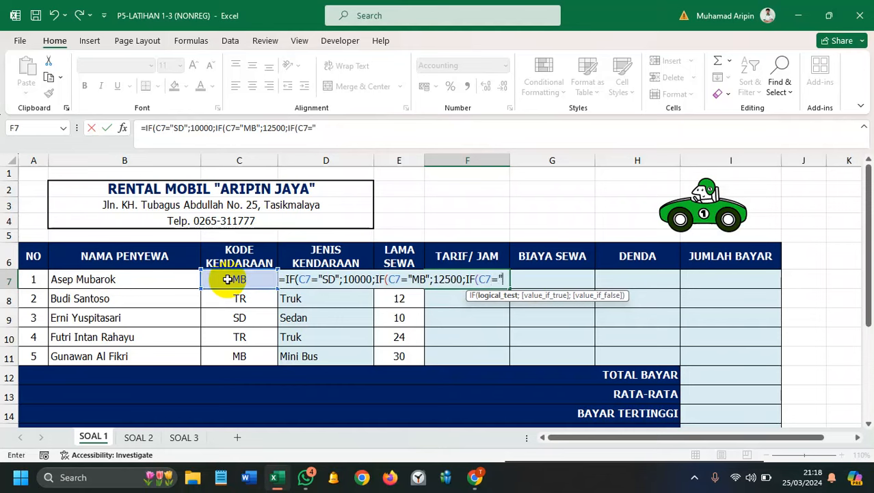
text(";)
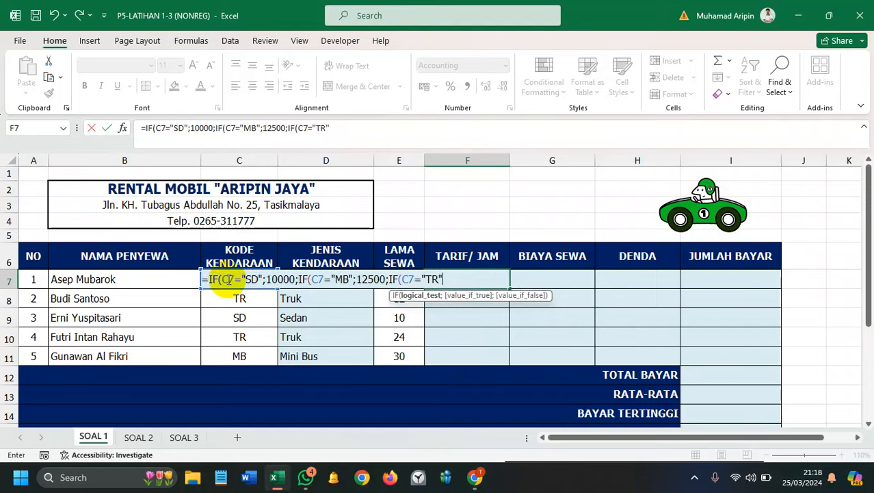
text(1)
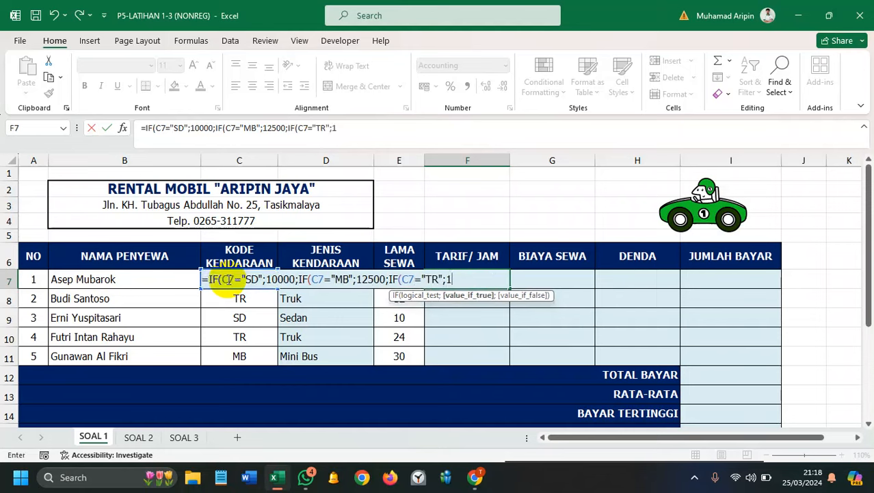
text(5000))))
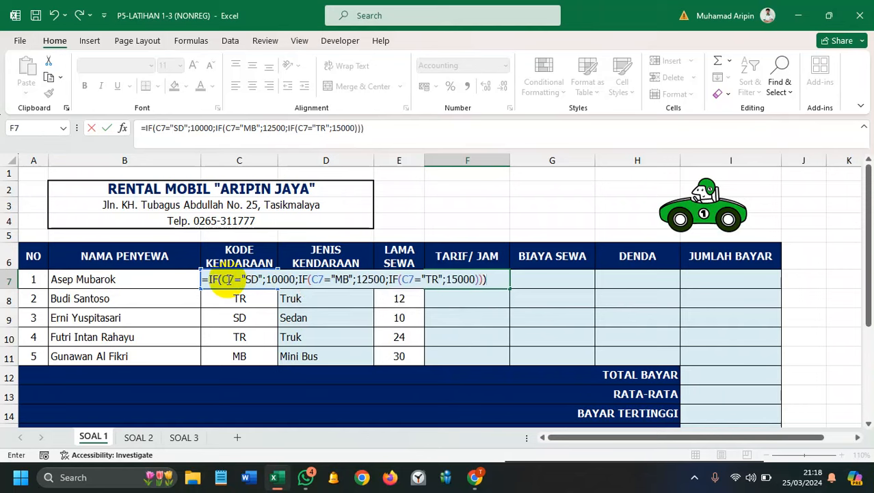
Step: Enter the hourly rate formula in F7 and copy it down through F11
key(Return)
click(492, 278)
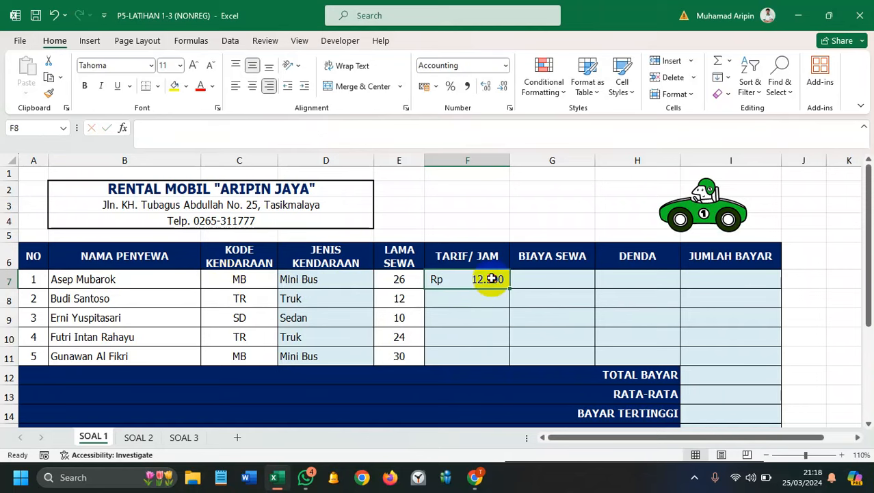
drag(508, 291, 503, 363)
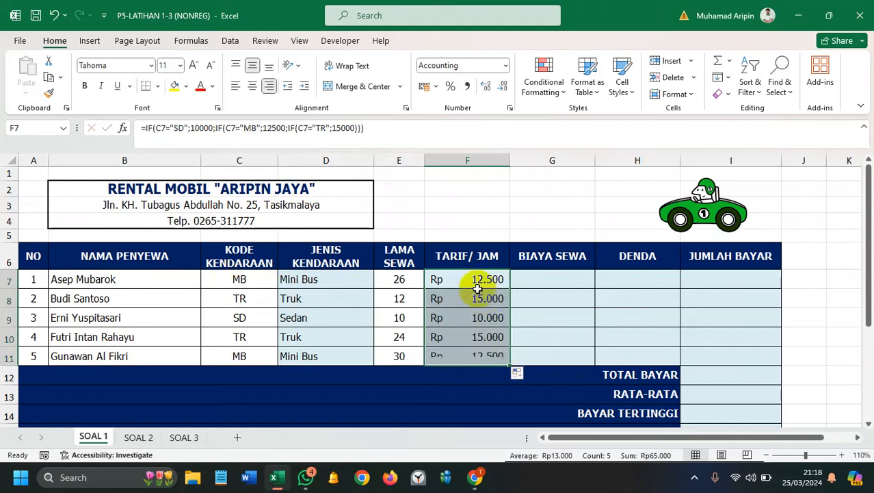
Step: Apply the Accounting number format to the range F7:I11
drag(469, 277, 705, 352)
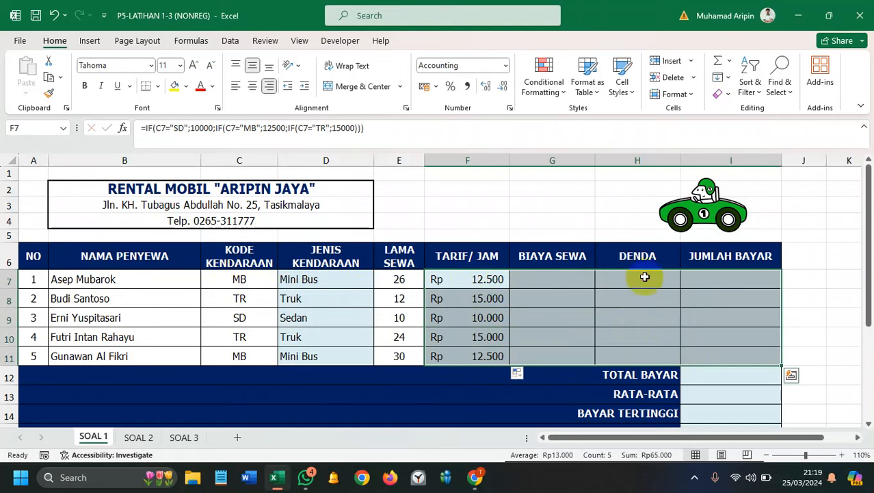
click(505, 66)
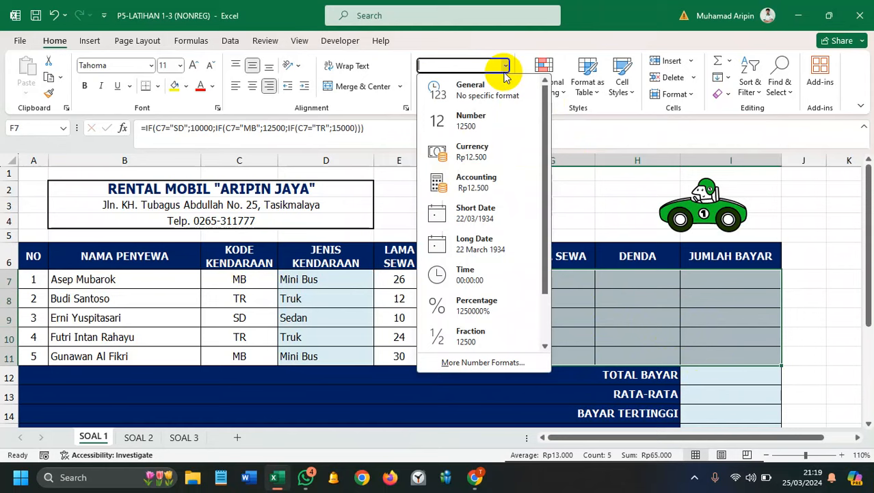
click(487, 193)
click(482, 281)
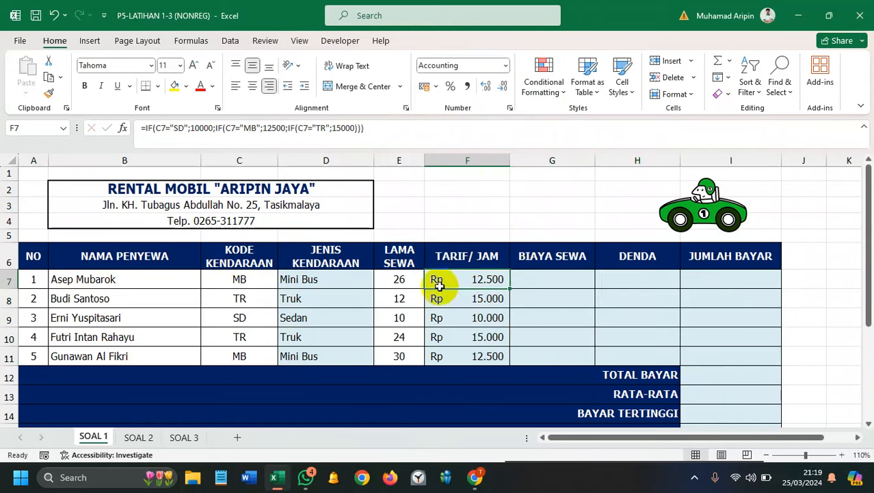
click(505, 66)
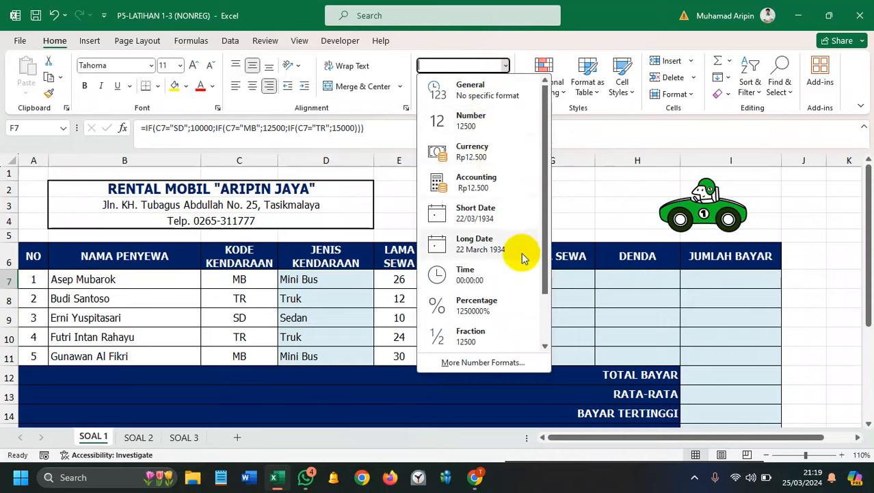
click(570, 285)
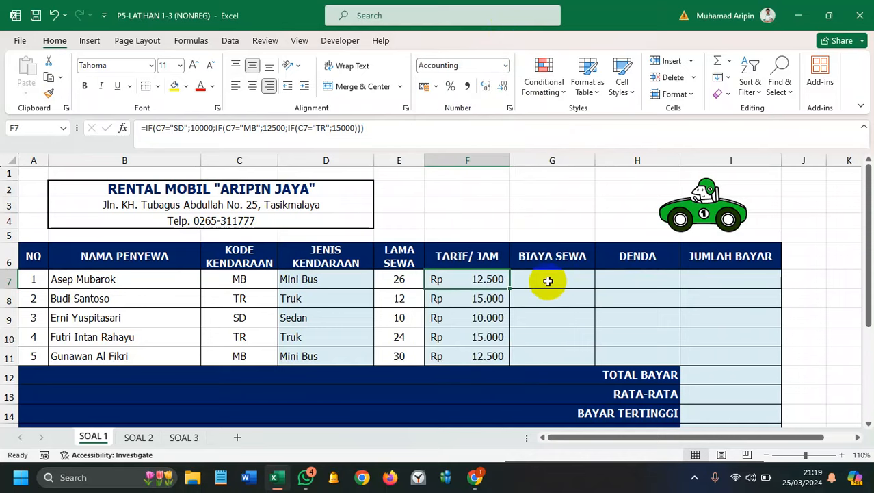
Step: Apply the Currency number format to the hourly rates in F7:F11
drag(482, 279, 483, 356)
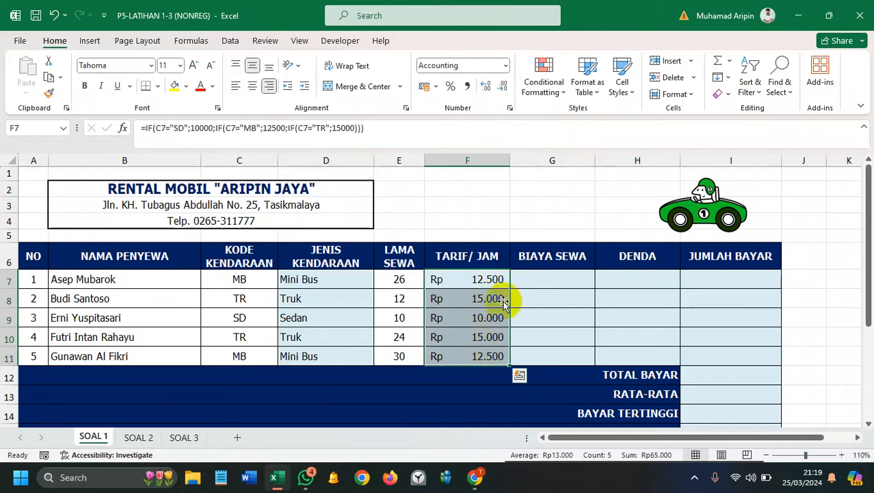
click(499, 278)
drag(500, 278, 724, 360)
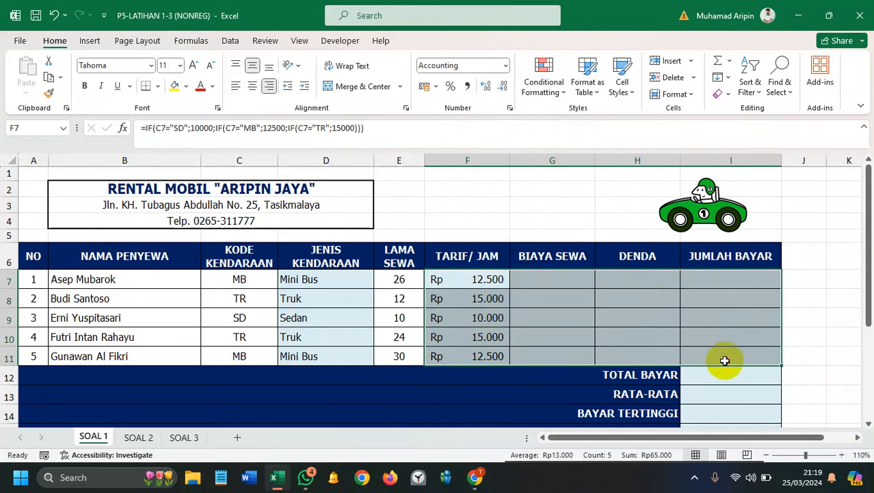
click(442, 279)
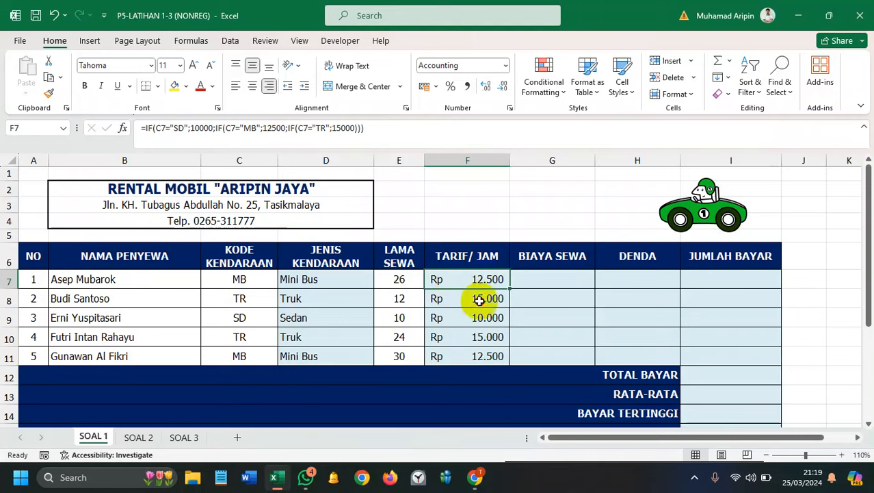
shift+click(478, 354)
click(506, 66)
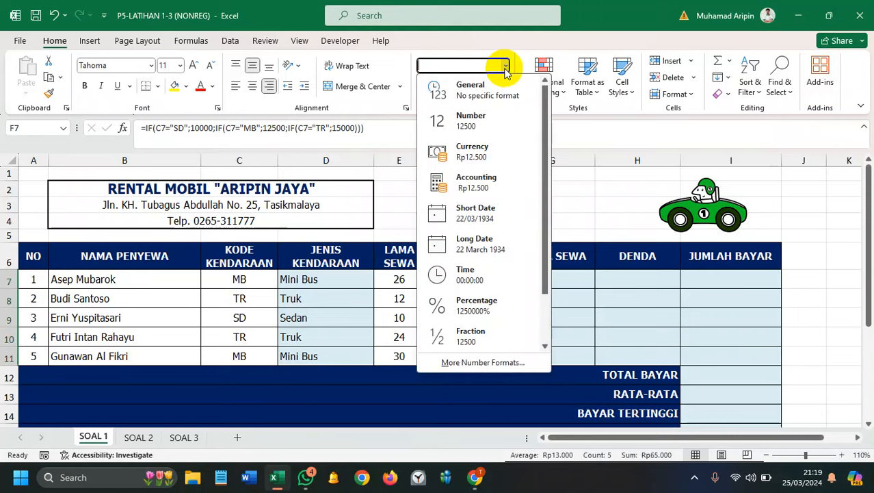
click(490, 152)
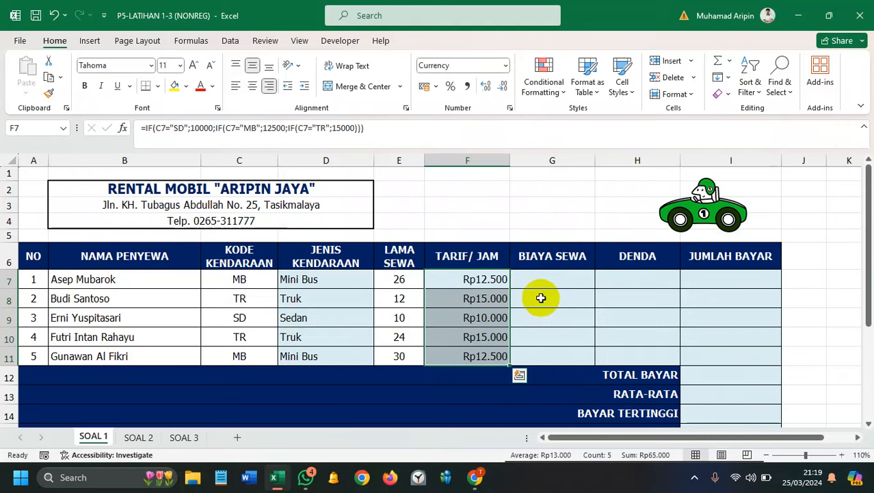
Step: Apply the Accounting number format to the rate, rental cost, fine and total payment cells in F7:I11
drag(483, 280, 696, 354)
click(505, 66)
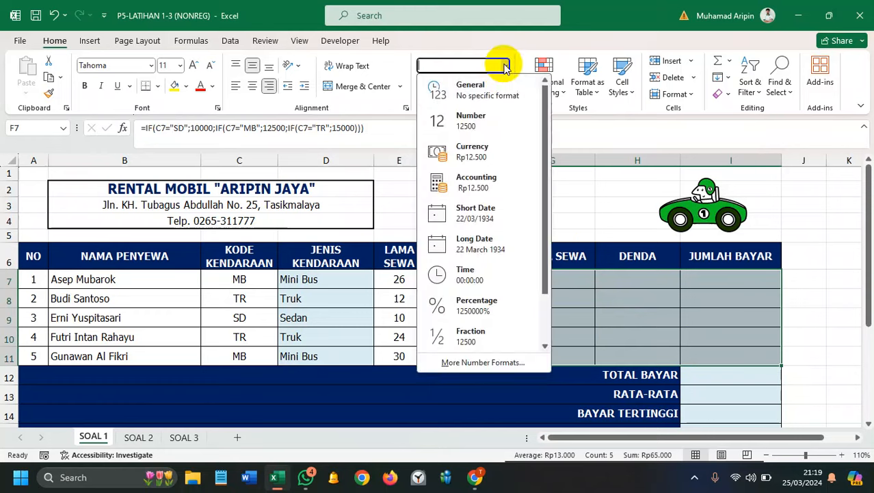
click(476, 181)
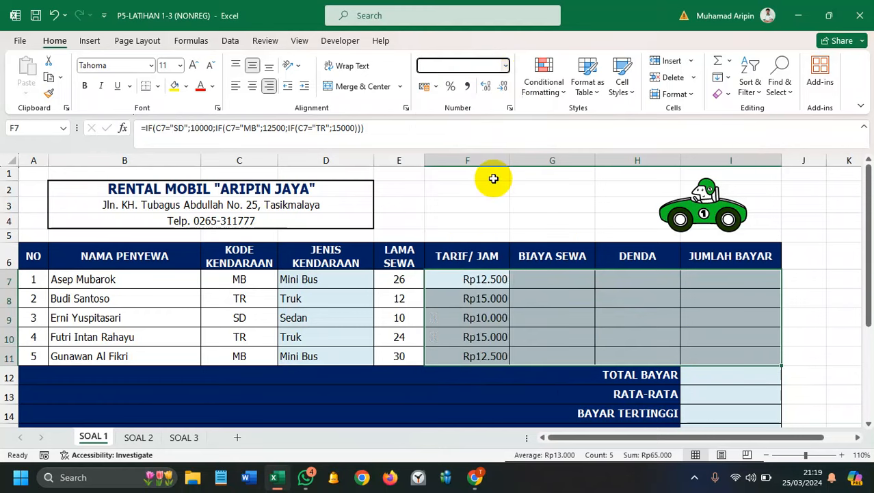
click(549, 292)
Step: Left-align the renter names in B7:B11 and centre the vehicle codes in C7:C11
drag(141, 277, 135, 349)
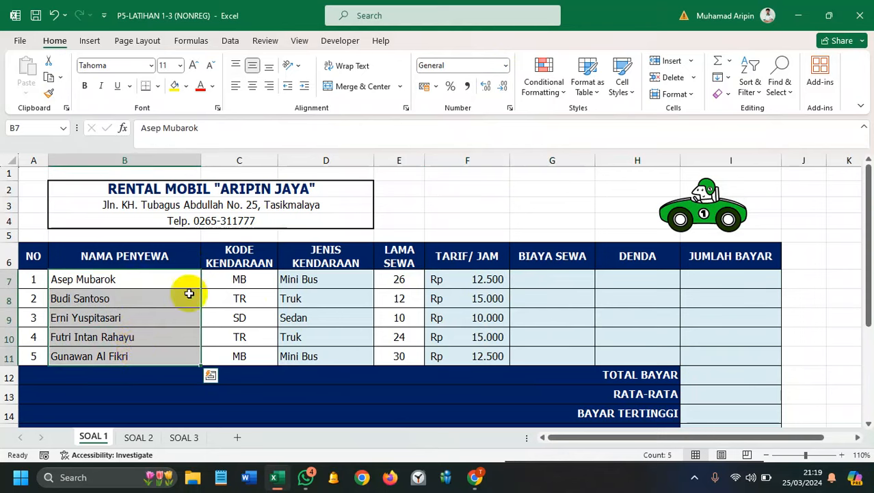
click(234, 85)
drag(240, 277, 244, 352)
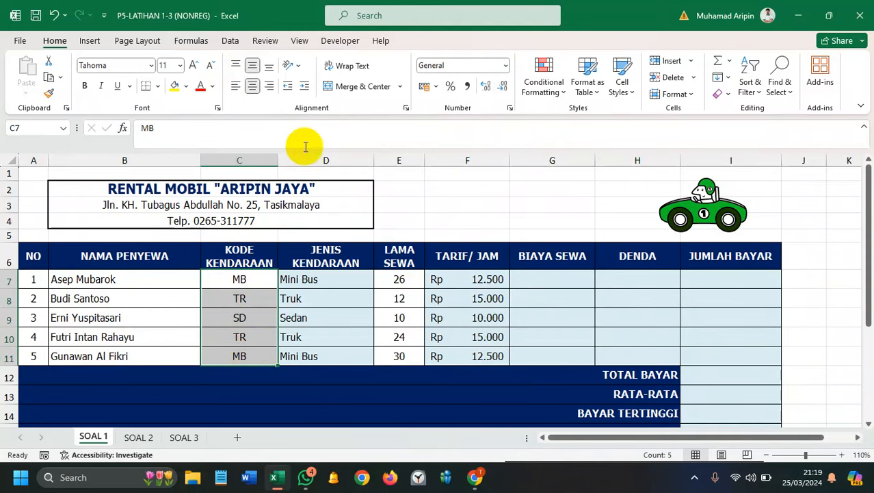
click(252, 67)
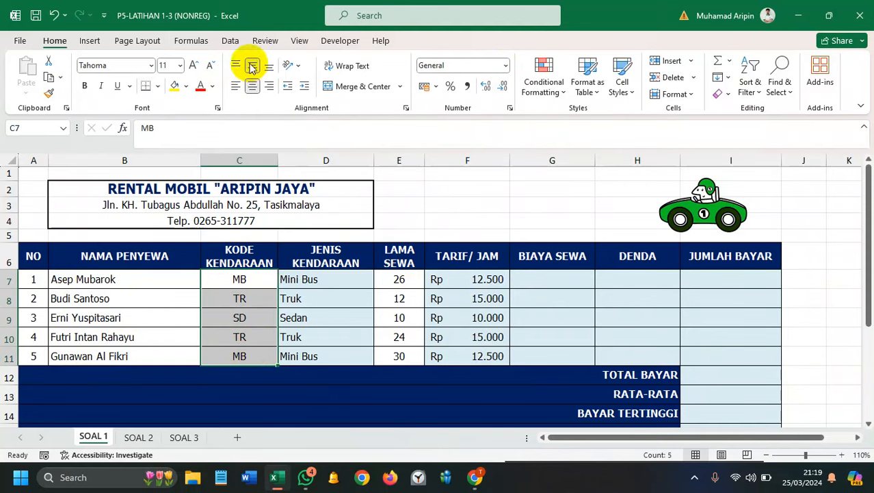
click(253, 87)
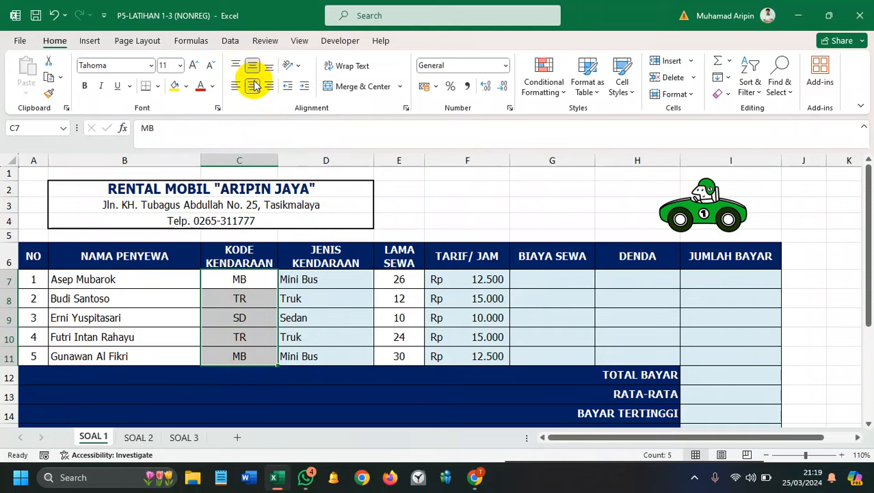
Step: Left-align the vehicle types in D7:D11
drag(332, 277, 317, 349)
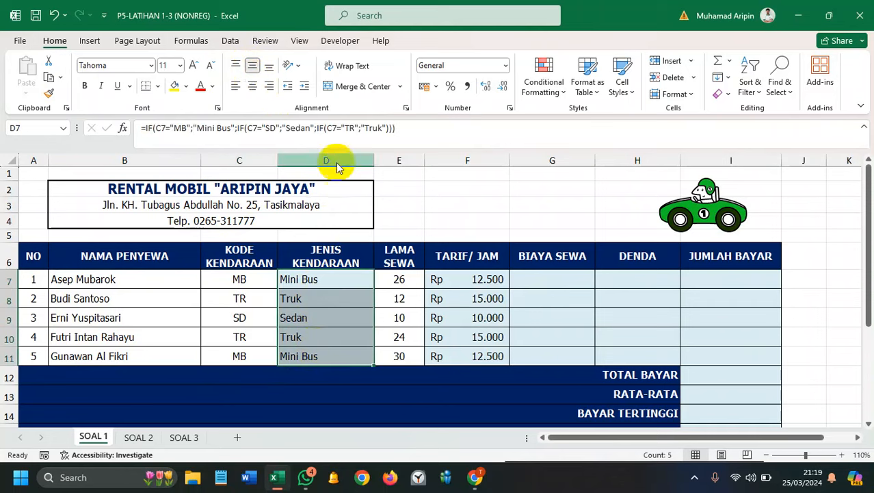
click(235, 86)
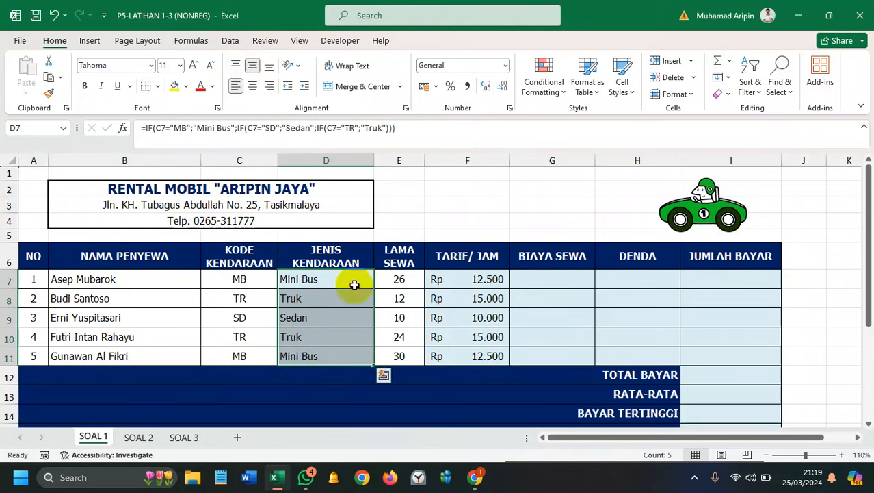
drag(400, 278, 392, 351)
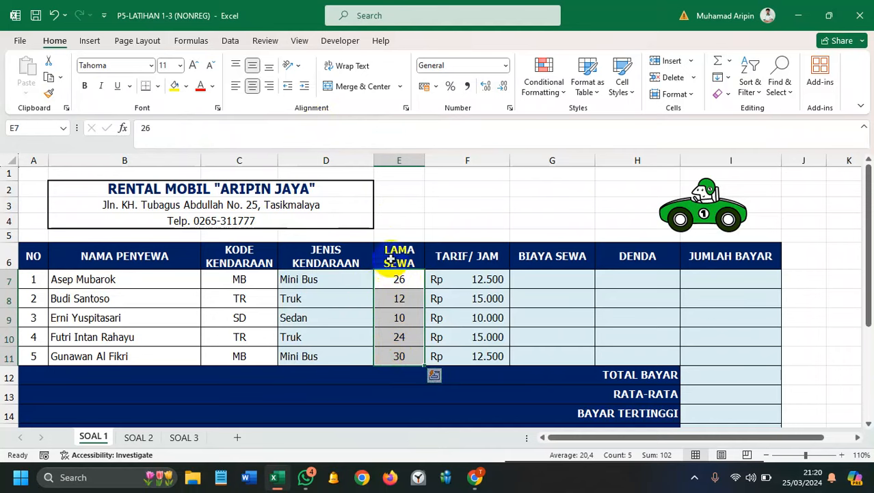
drag(535, 279, 723, 353)
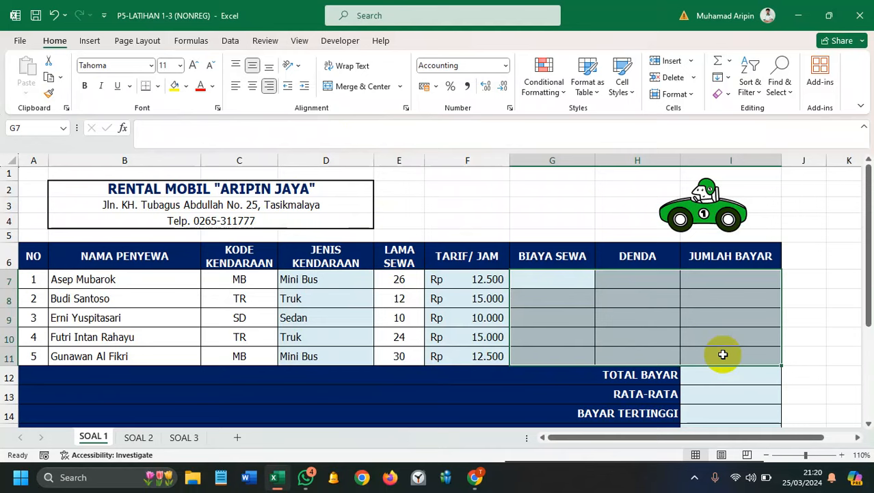
click(732, 345)
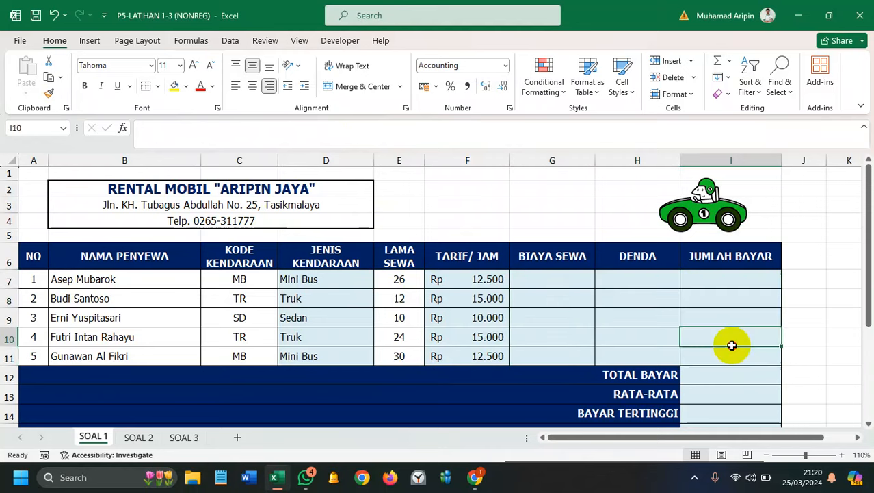
Step: Enter the rental cost formula =E7*F7 in G7 and copy it down through G11
scroll(732, 347, down, 1)
scroll(732, 347, up, 1)
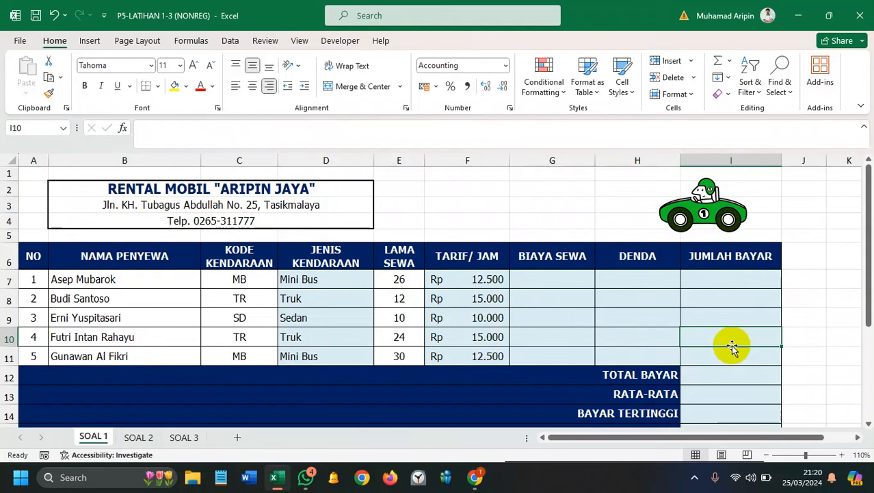
scroll(732, 347, down, 4)
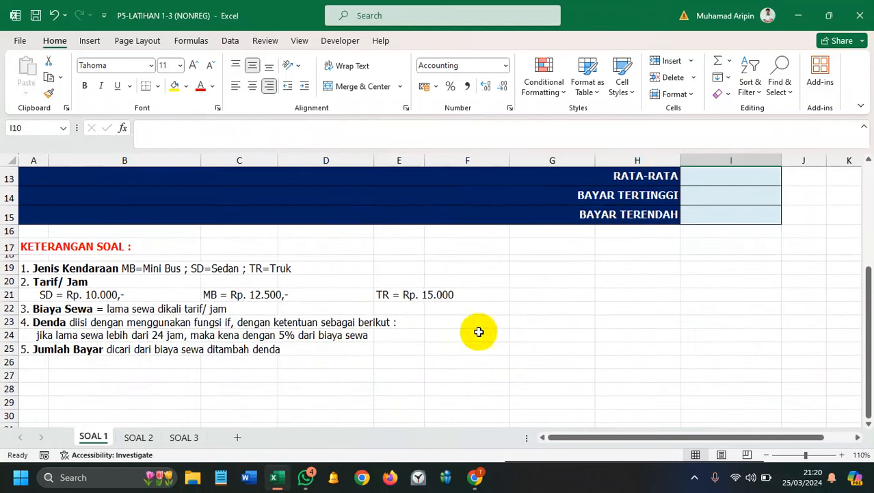
scroll(346, 361, up, 2)
scroll(348, 375, down, 2)
scroll(348, 375, up, 3)
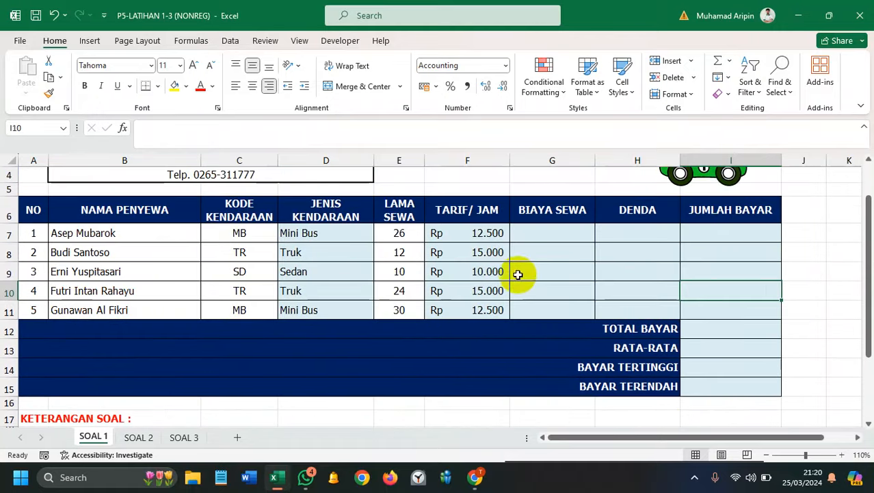
click(541, 239)
text(=)
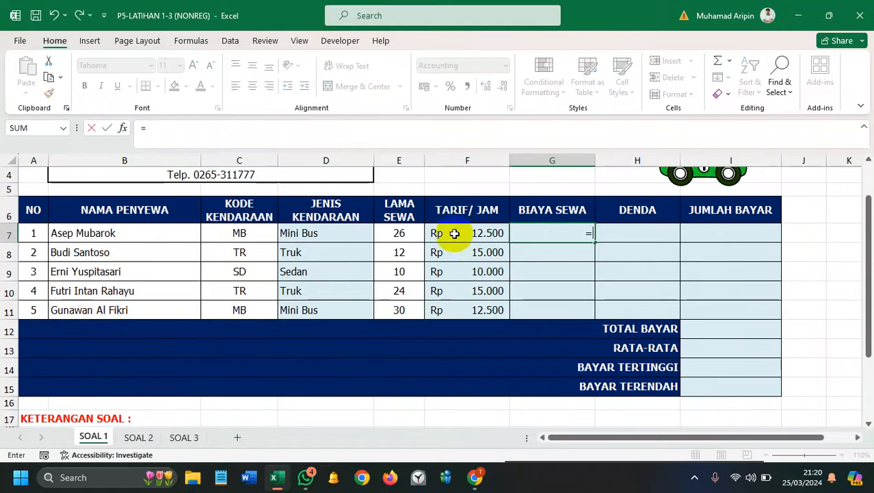
click(402, 235)
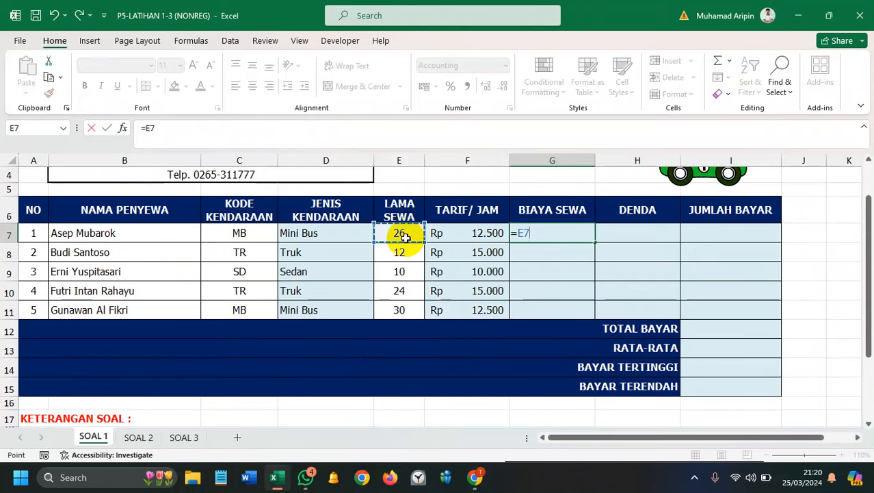
text(*)
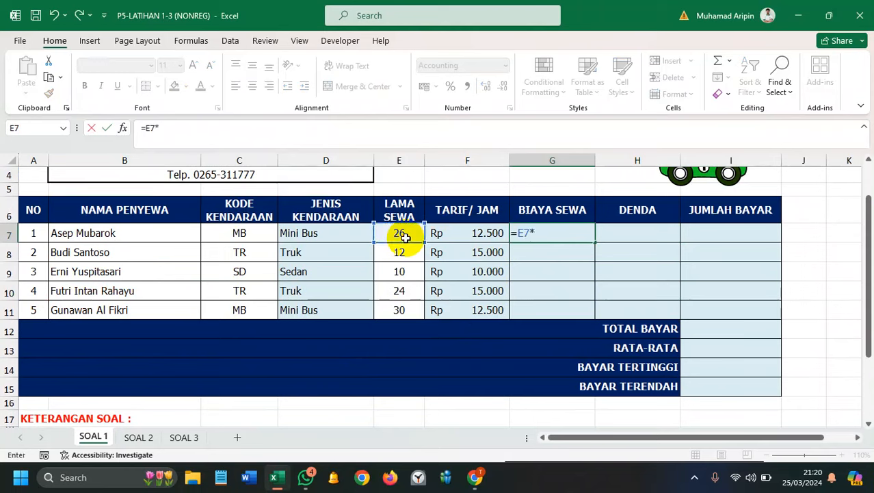
click(471, 235)
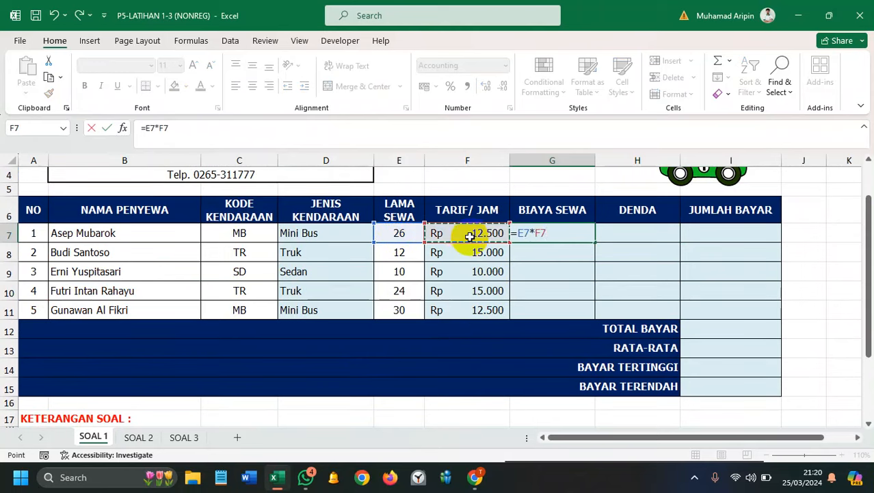
key(Return)
click(580, 234)
drag(591, 234, 595, 311)
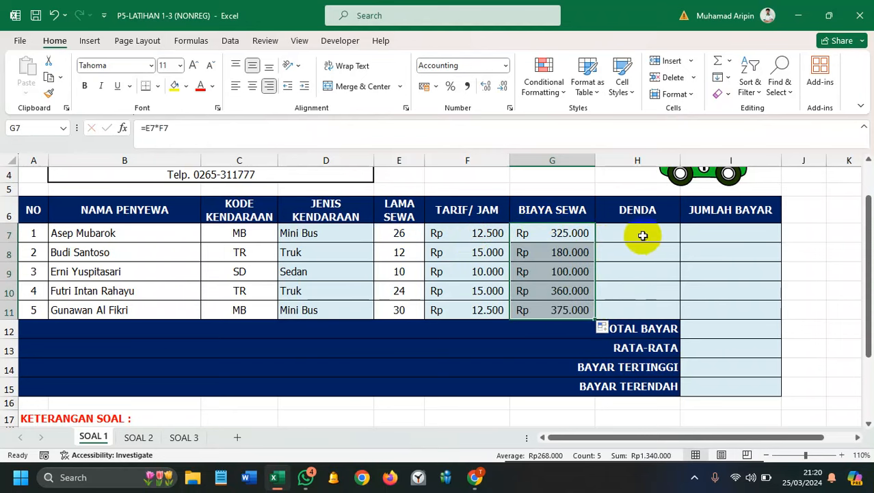
Step: Start an IF formula for the fine in H7 that tests whether the rental duration E7 is greater than 24
click(643, 234)
scroll(622, 263, down, 4)
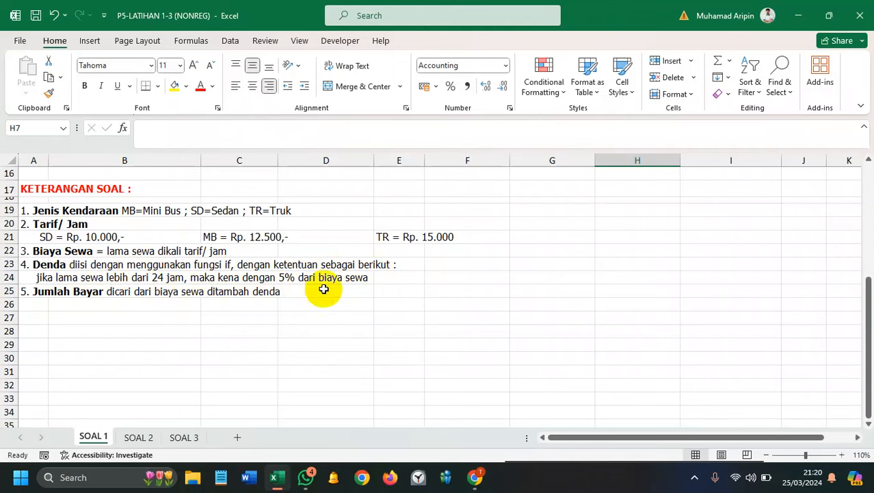
scroll(397, 284, up, 4)
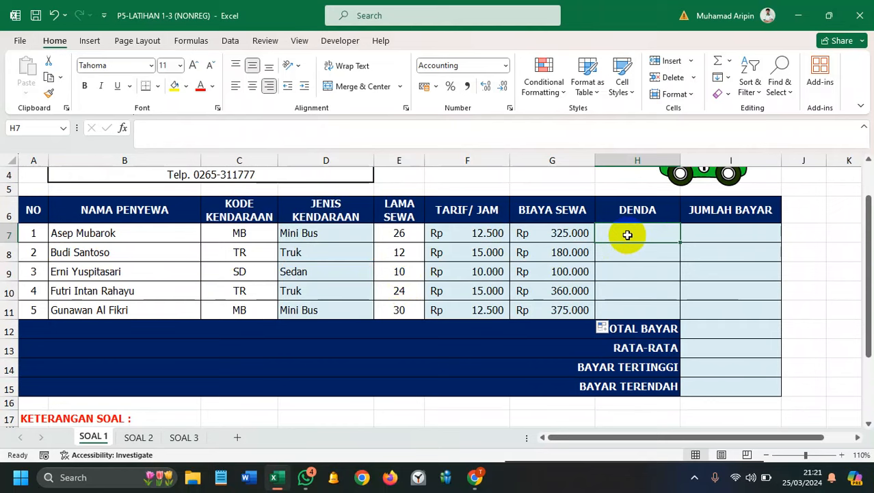
text(=IF()
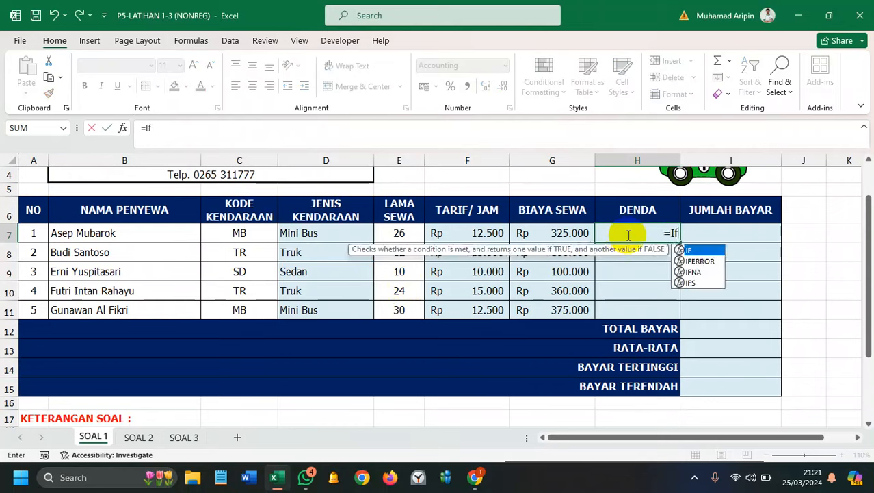
click(405, 233)
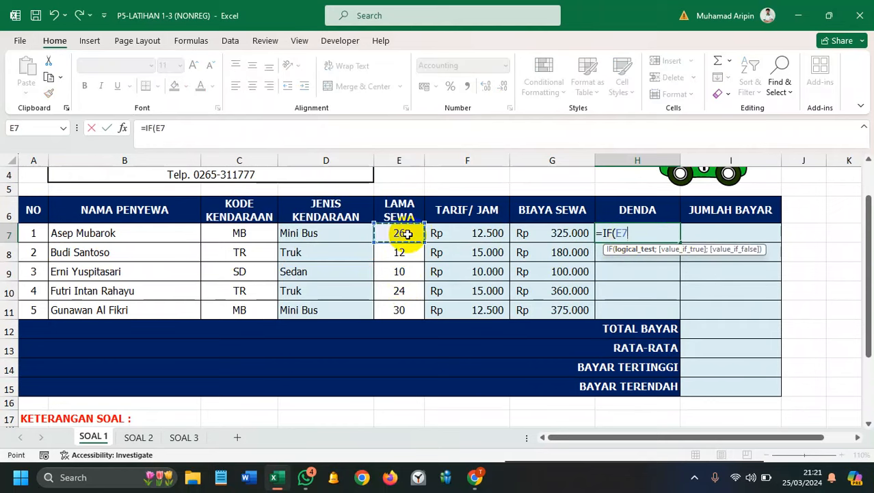
text(>)
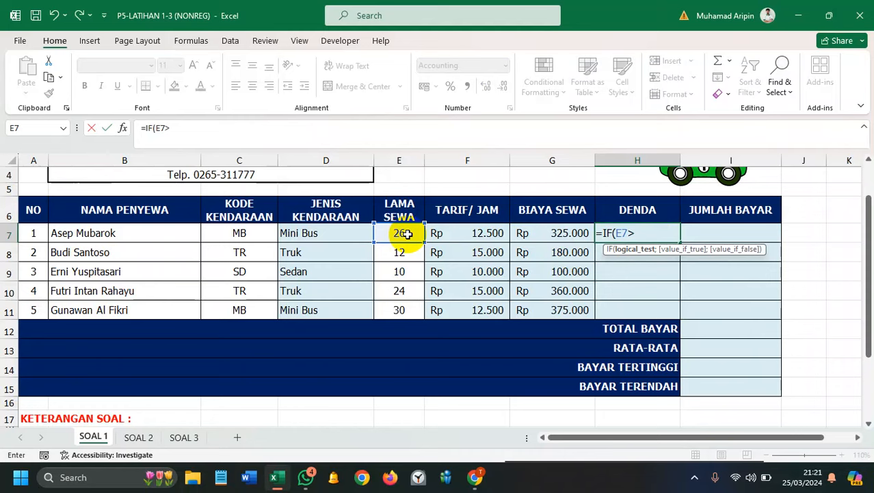
text(24;)
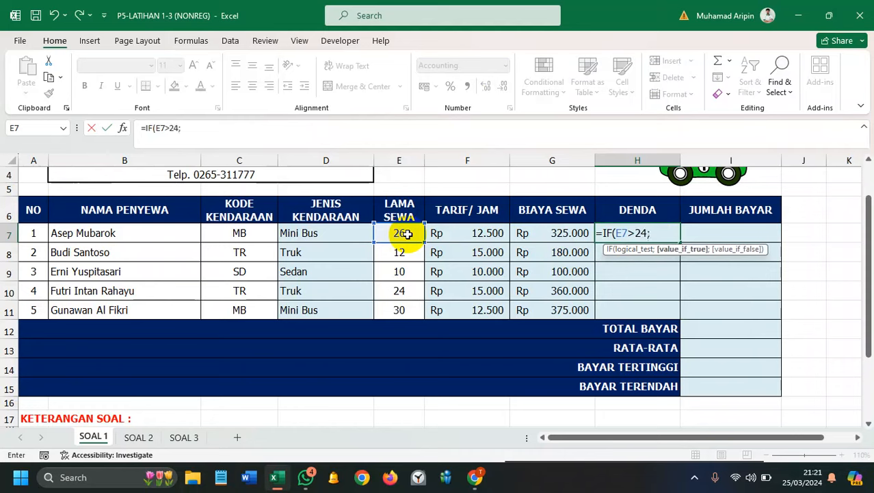
Step: Make the H7 formula return 5%*G7 when the condition is true, and close the parenthesis
text(5%*)
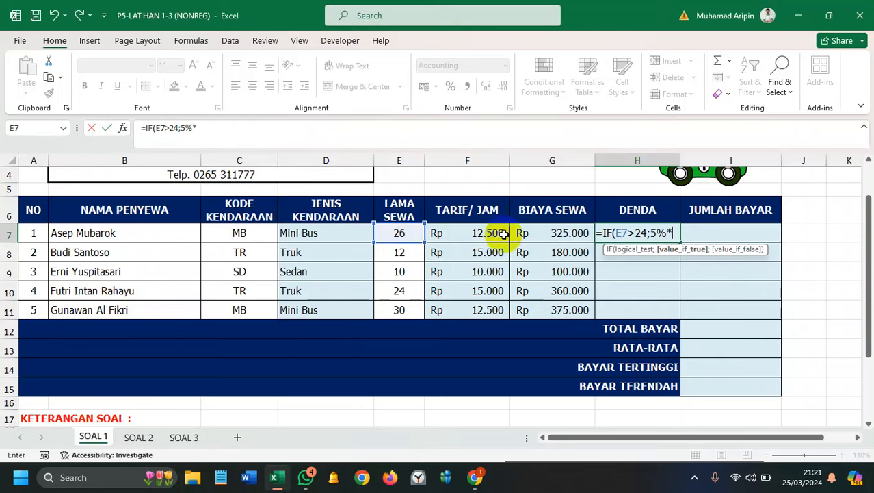
click(530, 233)
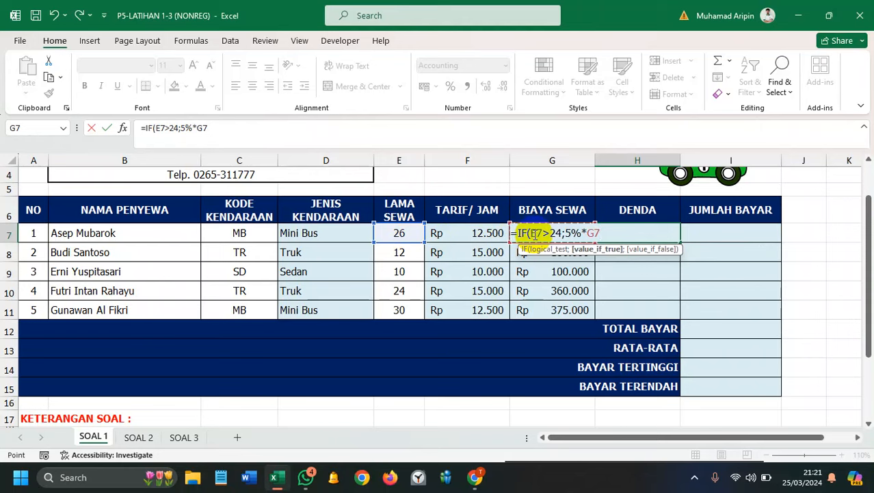
scroll(420, 312, down, 5)
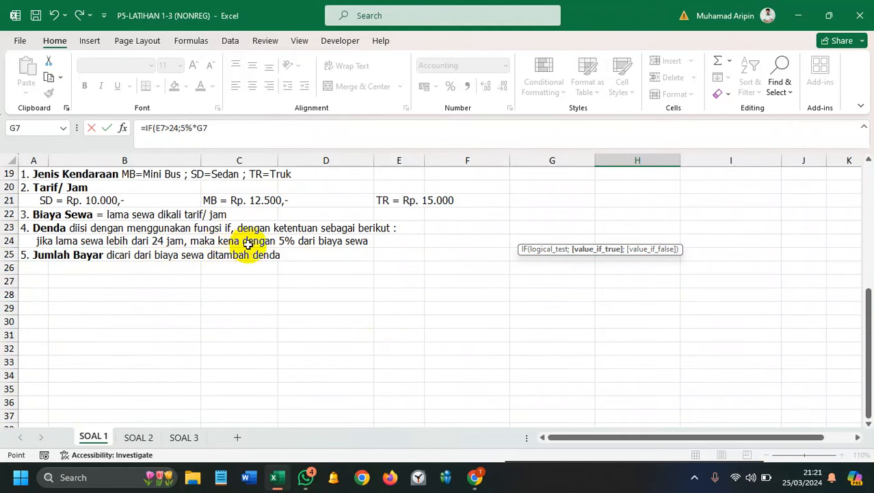
scroll(299, 243, up, 6)
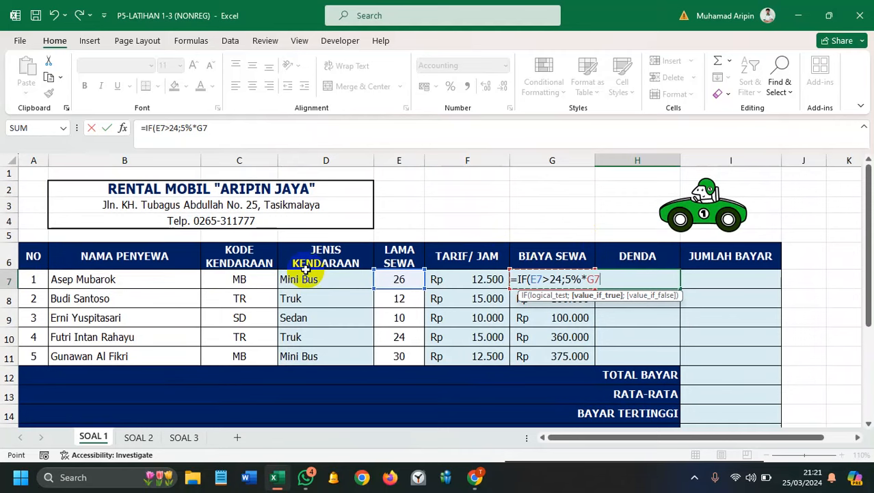
text())
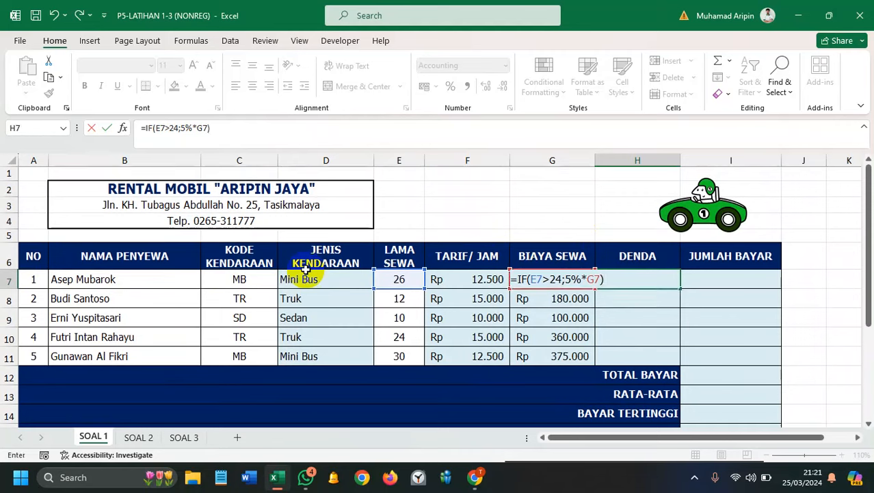
Step: Confirm the fine formula =IF(E7>24;5%*G7) in H7 and copy it down through H11
key(Return)
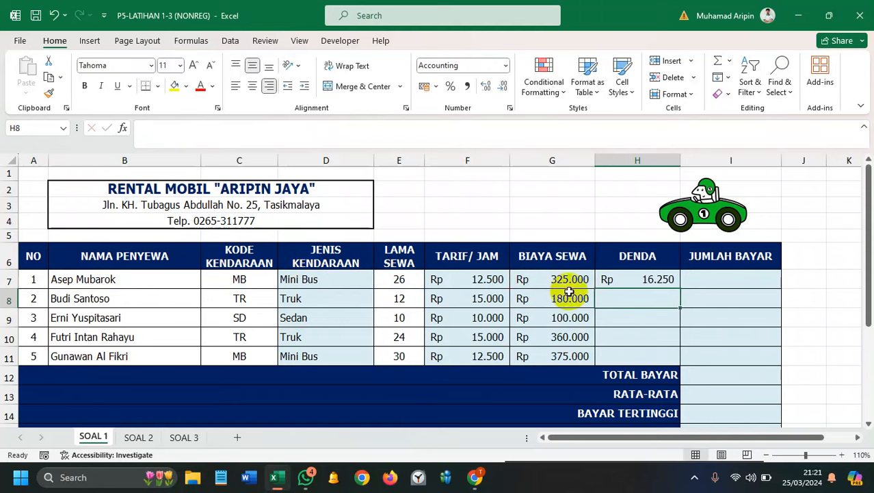
click(641, 278)
drag(680, 288, 682, 354)
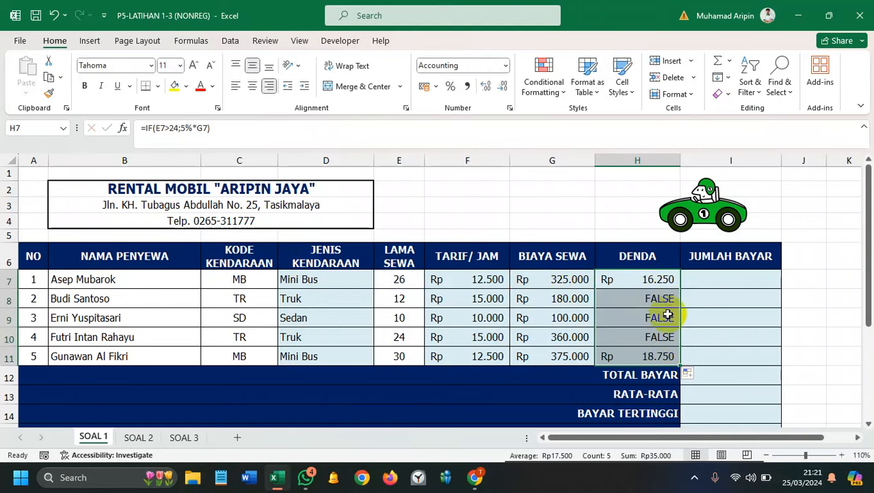
Step: Inspect the fine formula in H7 to see which IF arguments it contains, leaving it unedited
double_click(662, 281)
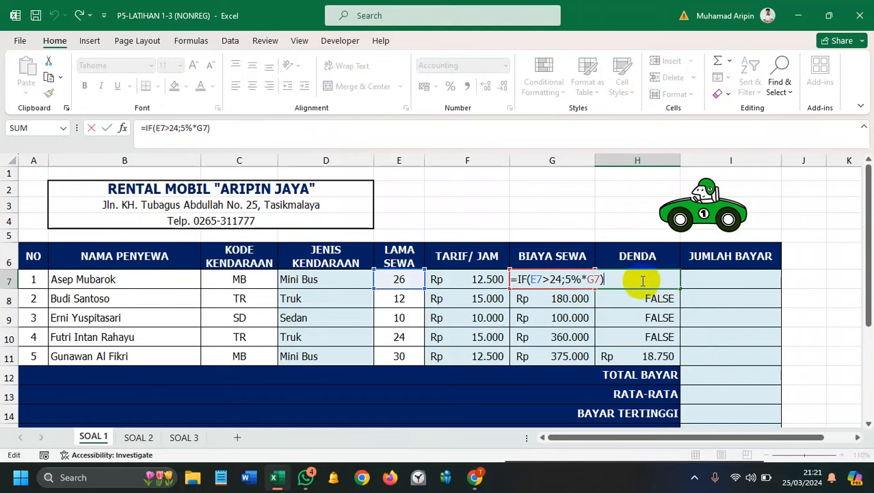
key(Return)
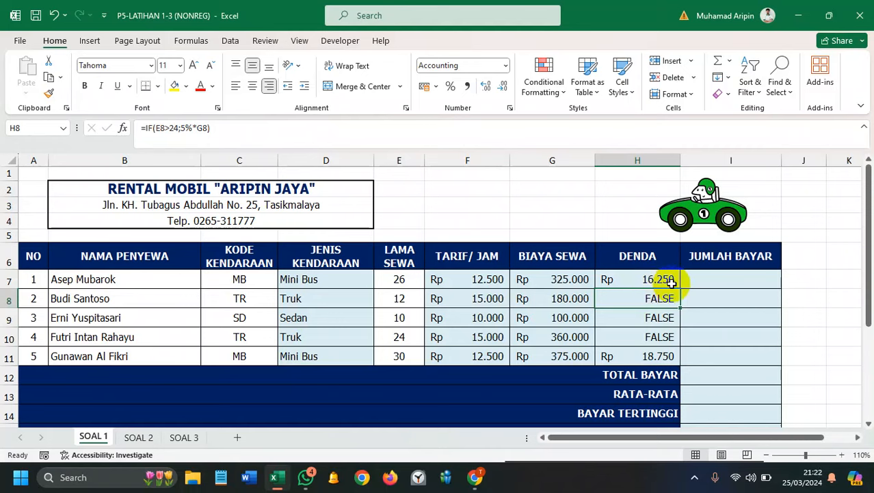
click(630, 279)
double_click(630, 280)
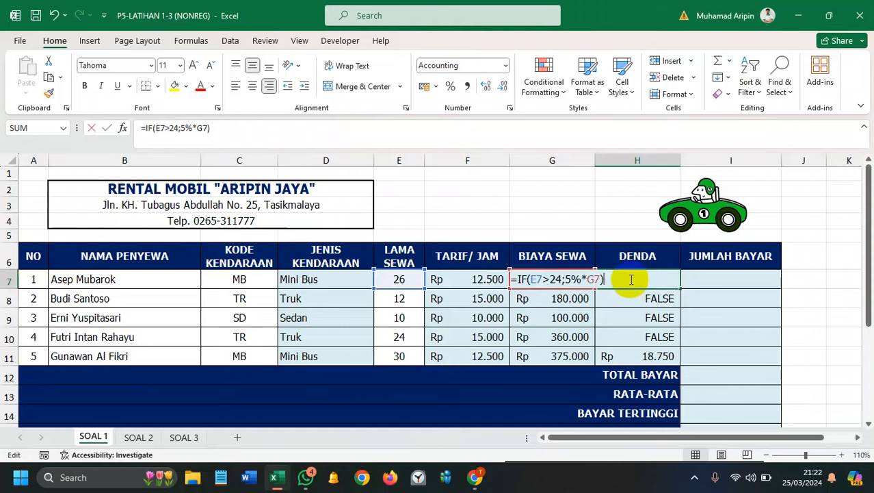
key(Return)
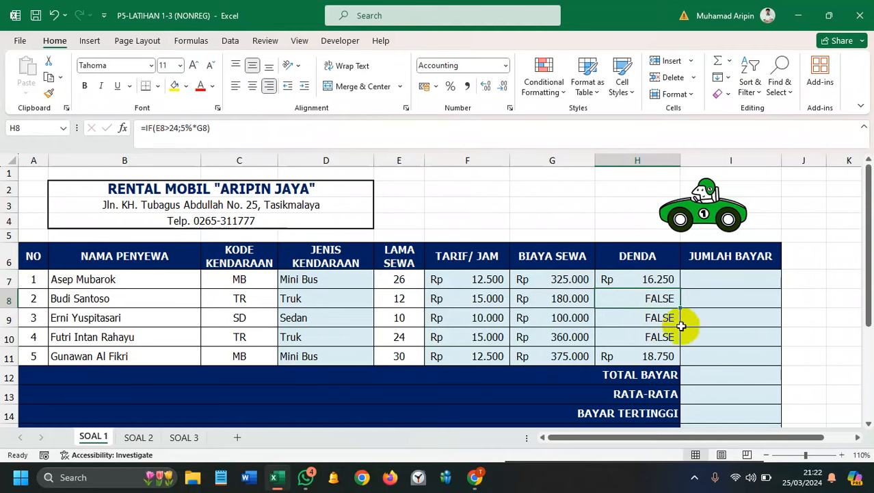
Step: Add 0 as the false result in H7, making it =IF(E7>24;5%*G7;0), and copy it down through H11
double_click(667, 277)
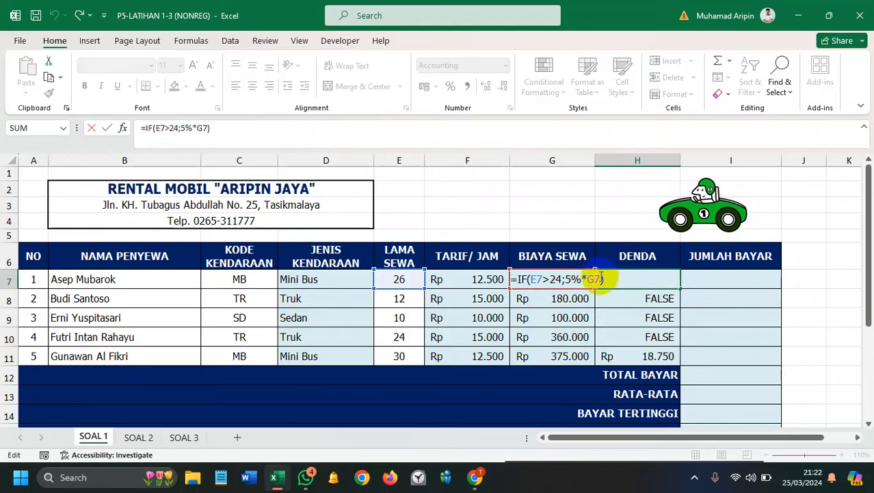
click(600, 278)
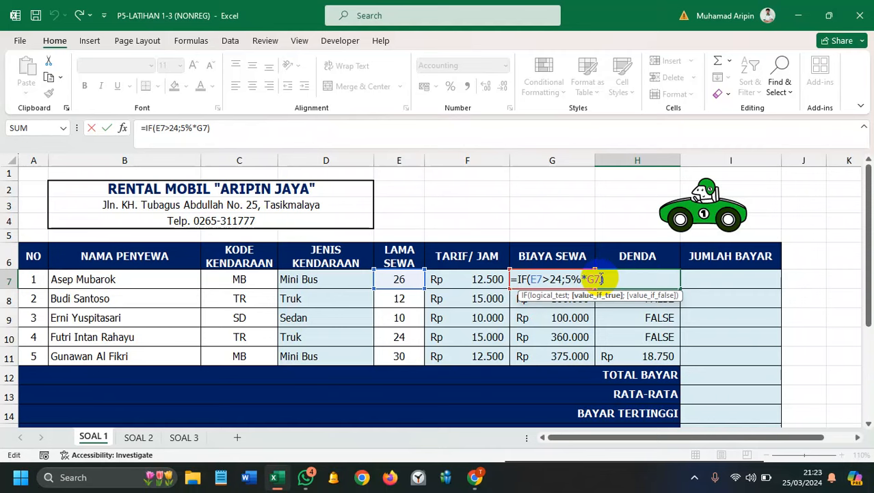
text(;0)
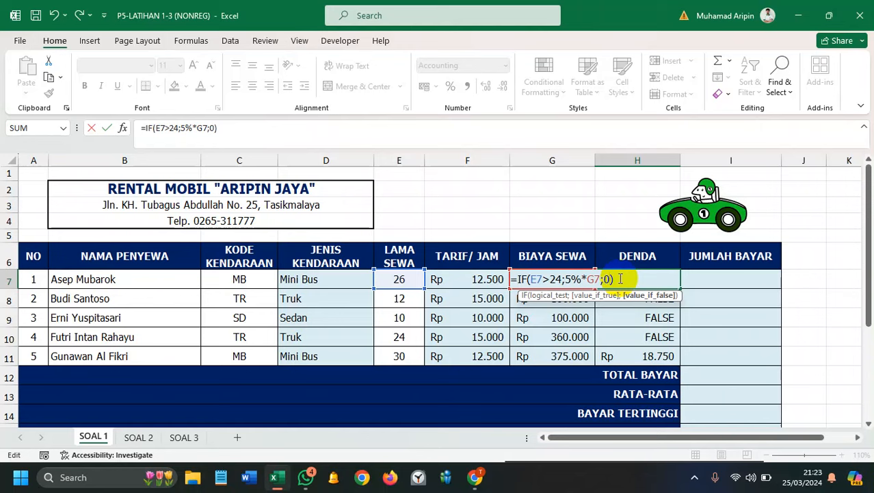
key(Return)
click(620, 278)
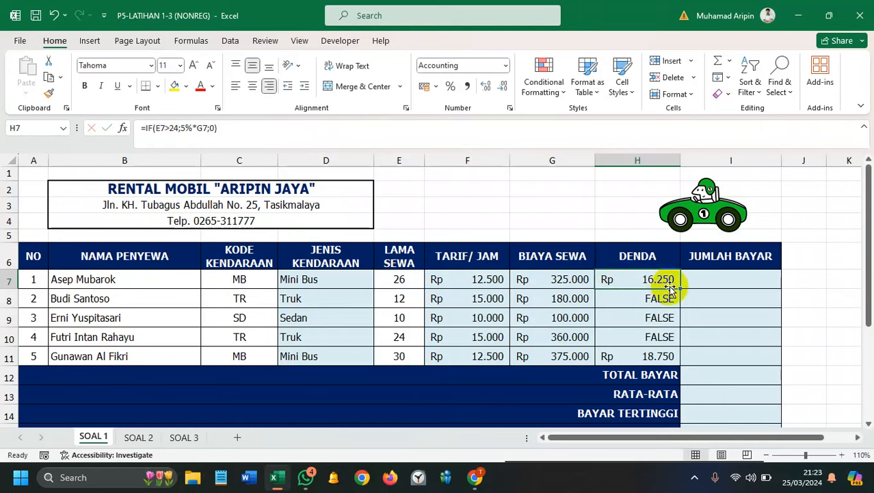
drag(681, 289, 677, 361)
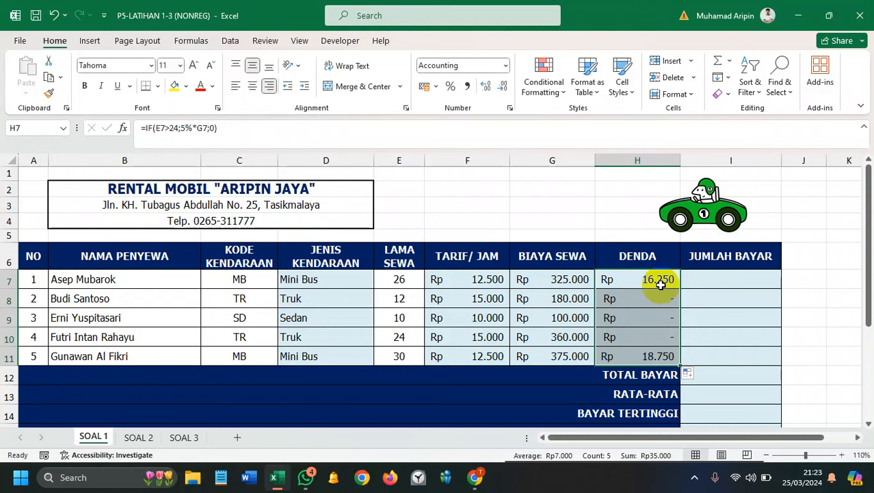
Step: Enter the payment amount formula =G7-H7 in I7 and copy it down through I11
click(727, 296)
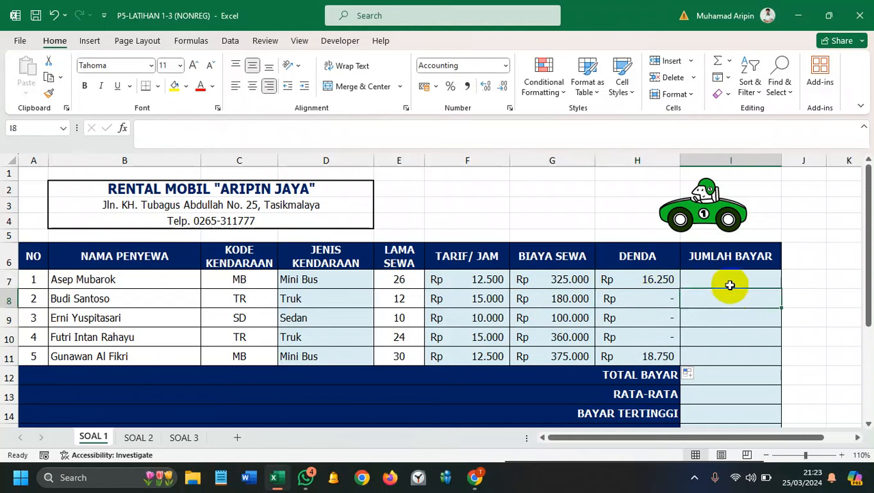
click(730, 280)
scroll(698, 293, down, 3)
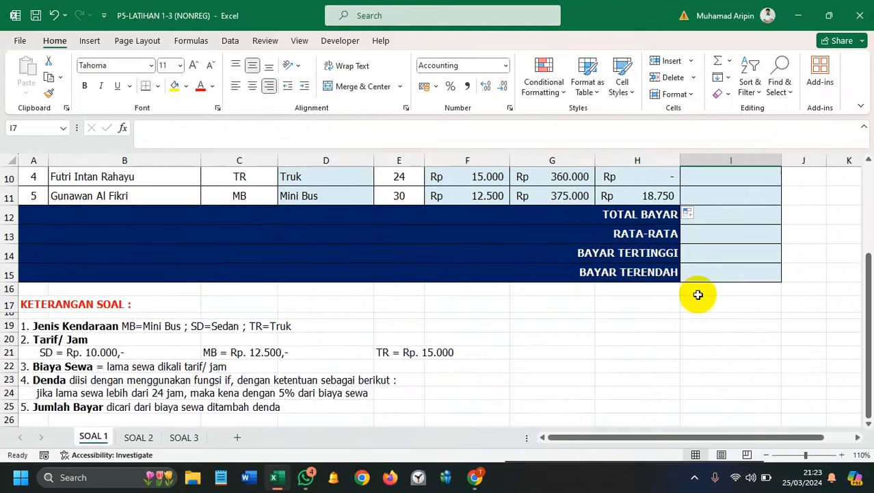
scroll(698, 295, up, 1)
scroll(698, 294, up, 2)
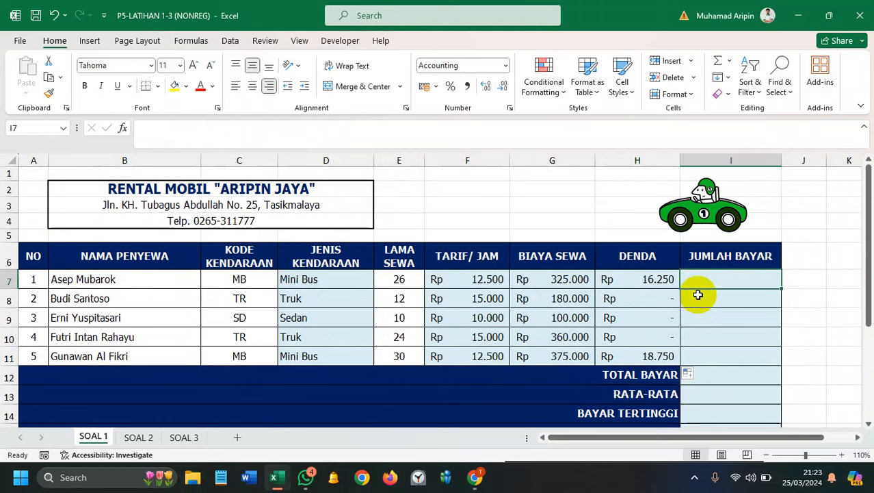
text(=)
click(587, 279)
text(-)
click(619, 279)
key(Return)
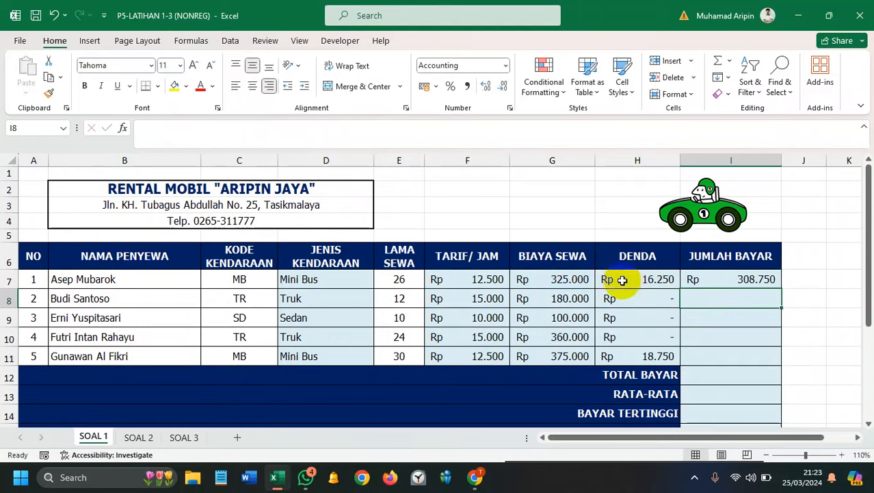
click(773, 276)
drag(780, 288, 771, 362)
Step: Total the payment amounts in I12, beside TOTAL BAYAR, with =SUM(I7:I11)
scroll(753, 356, down, 1)
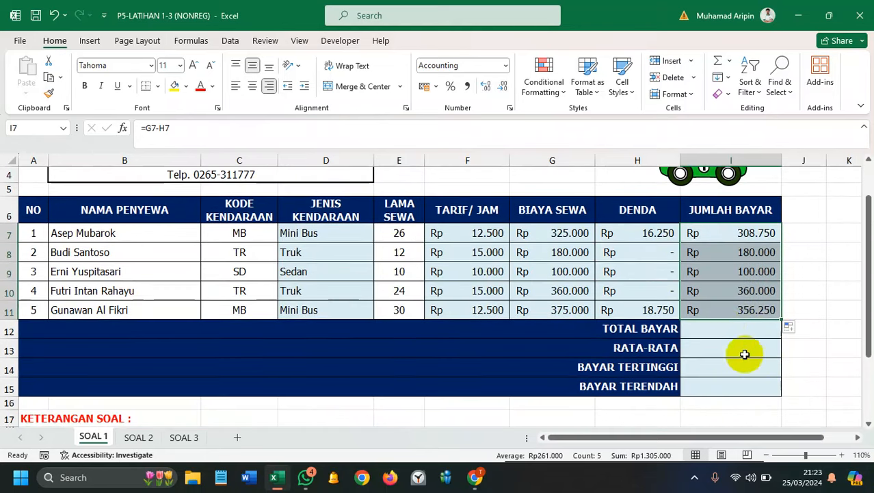
click(726, 328)
text(=)
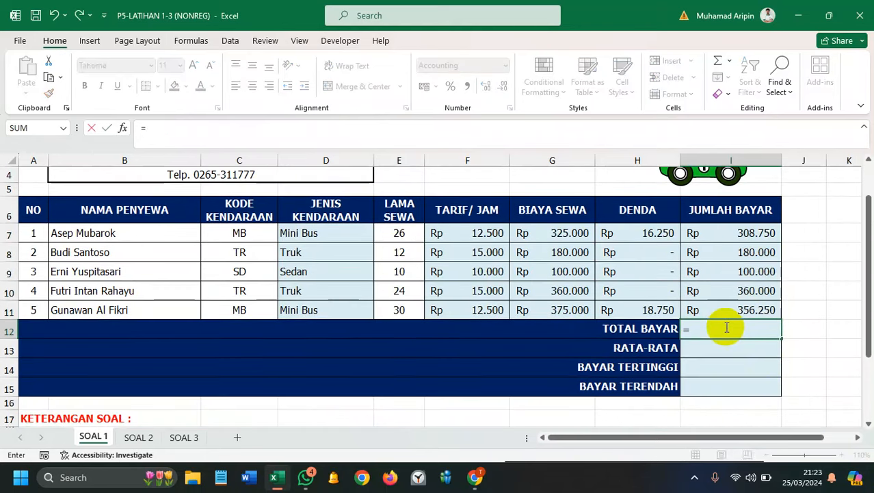
text(SUm)
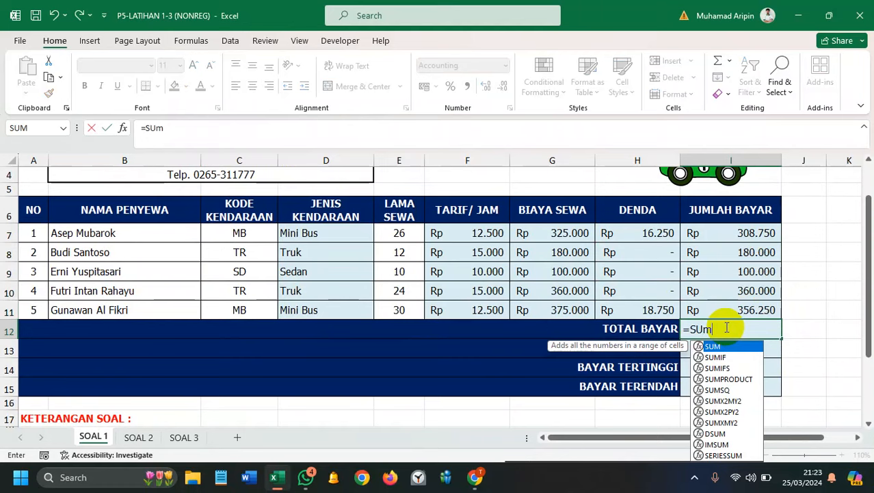
key(Tab)
drag(737, 228, 731, 312)
text())
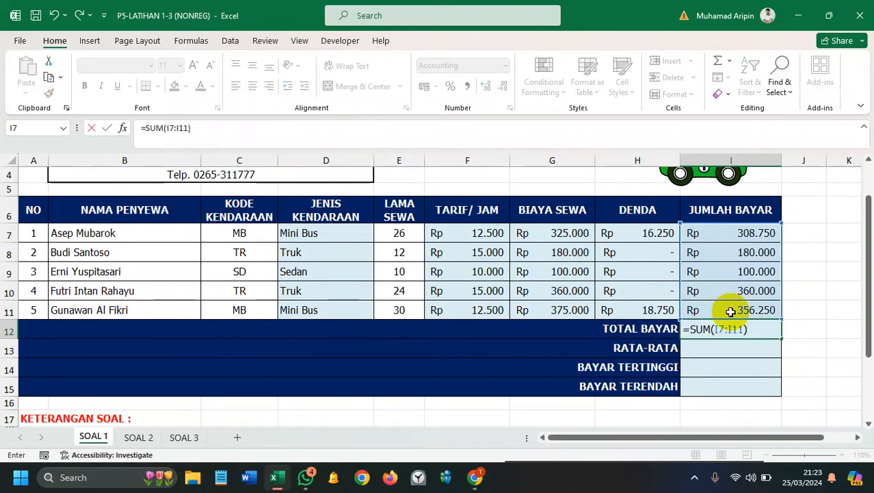
key(Return)
Step: Calculate the average payment in I13, beside RATA-RATA, with the AVERAGE function over I7:I11
text(=aver)
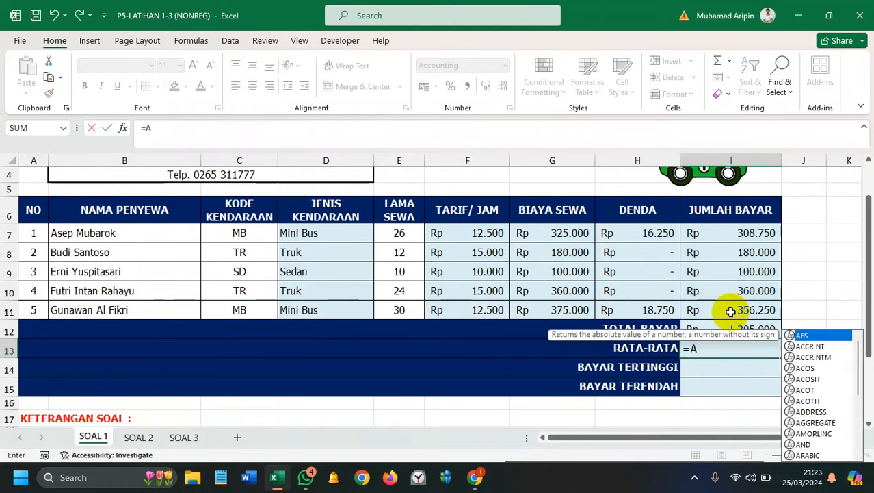
key(Tab)
drag(741, 235, 735, 309)
key(Return)
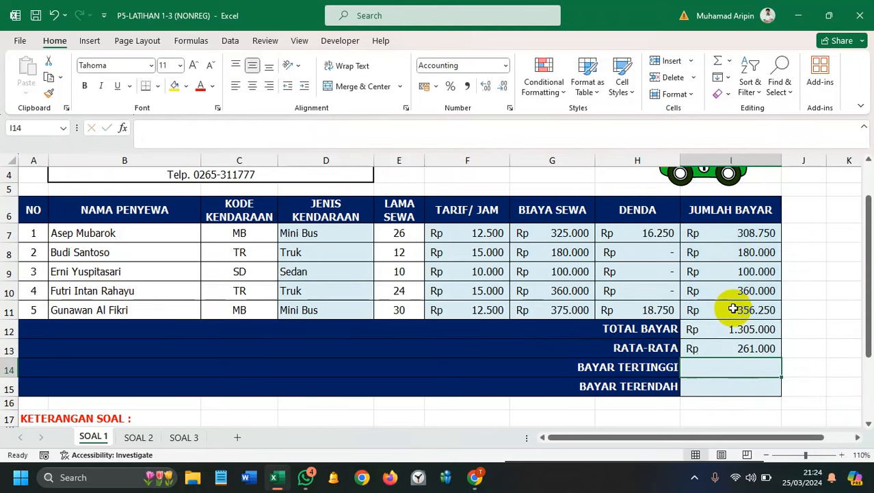
Step: Find the highest payment in I14, beside BAYAR TERTINGGI, with the MAX function over I7:I11
text(=ma)
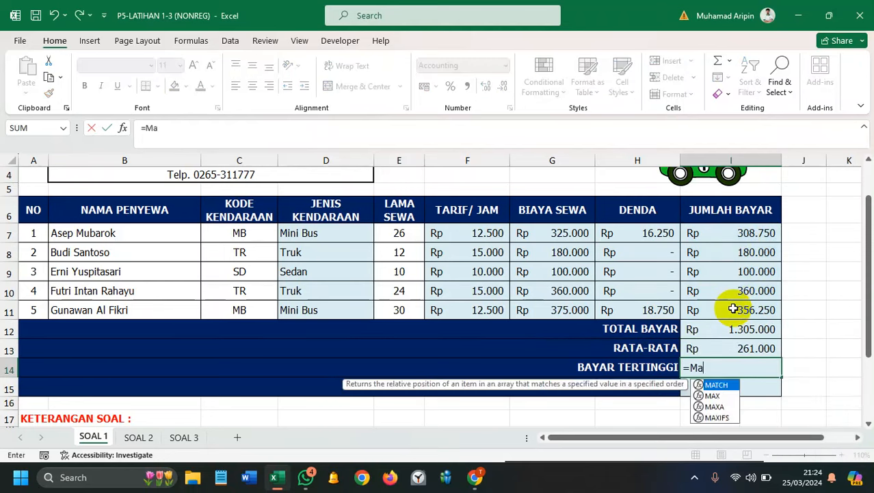
key(Tab)
drag(729, 233, 724, 309)
key(Return)
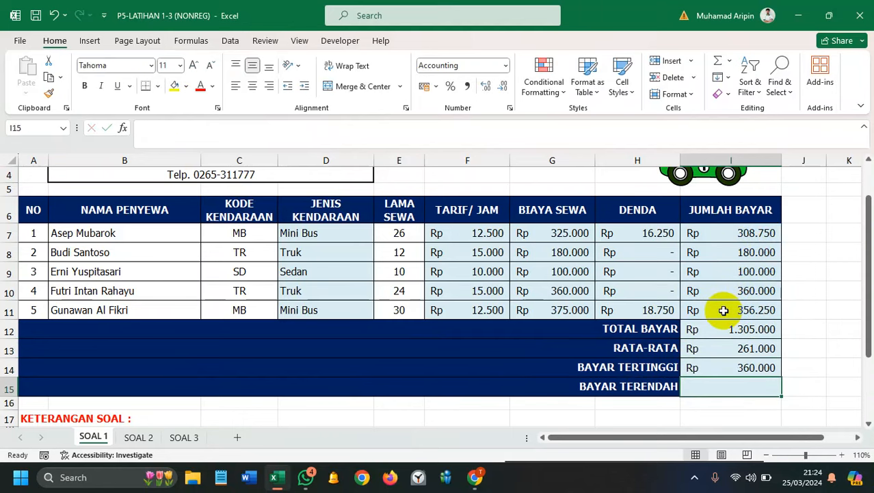
Step: Find the lowest payment in I15, beside BAYAR TERENDAH, with =MIN(I7:I11)
text(=mi)
key(Tab)
click(717, 233)
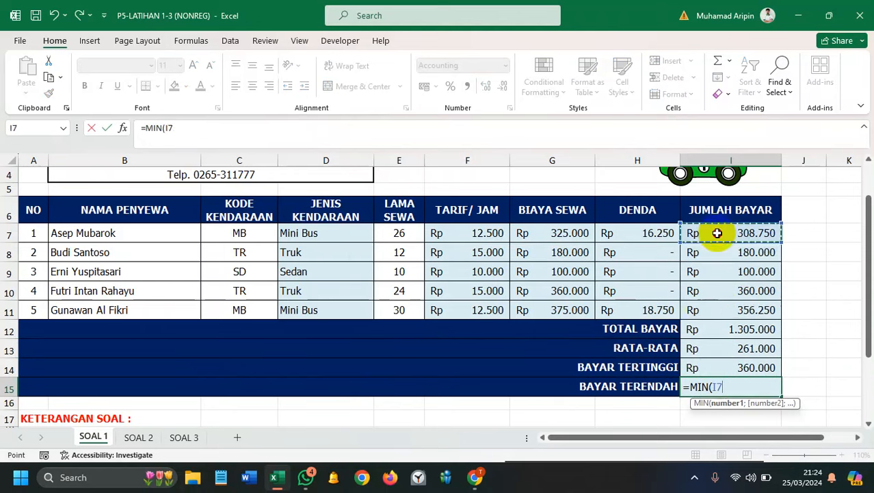
drag(717, 234, 717, 306)
text())
key(Return)
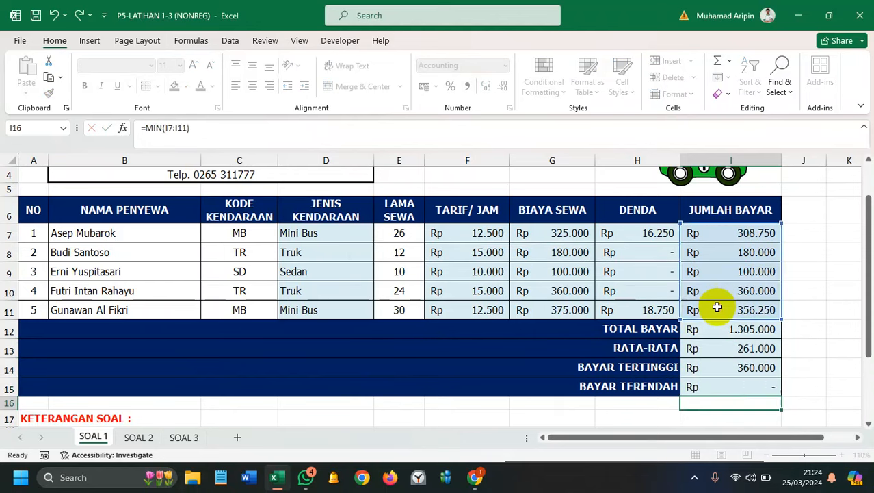
Step: Make the summary values in I12:I15 bold
drag(725, 324, 723, 386)
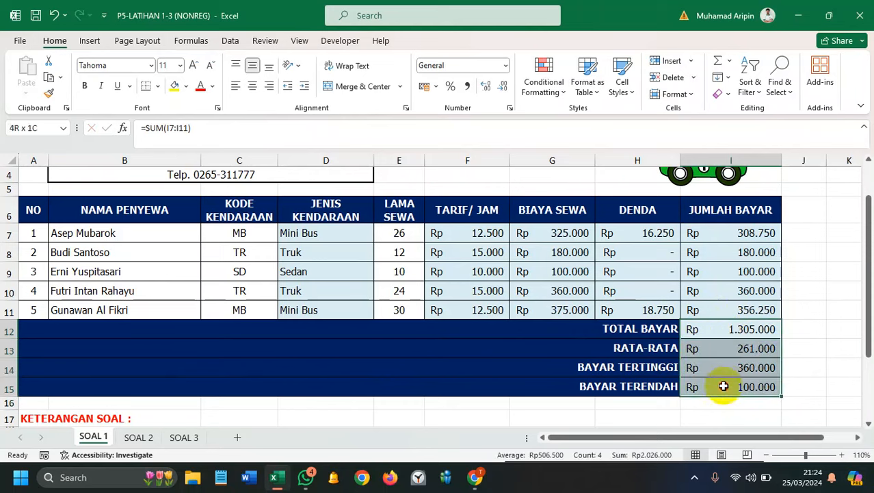
click(84, 85)
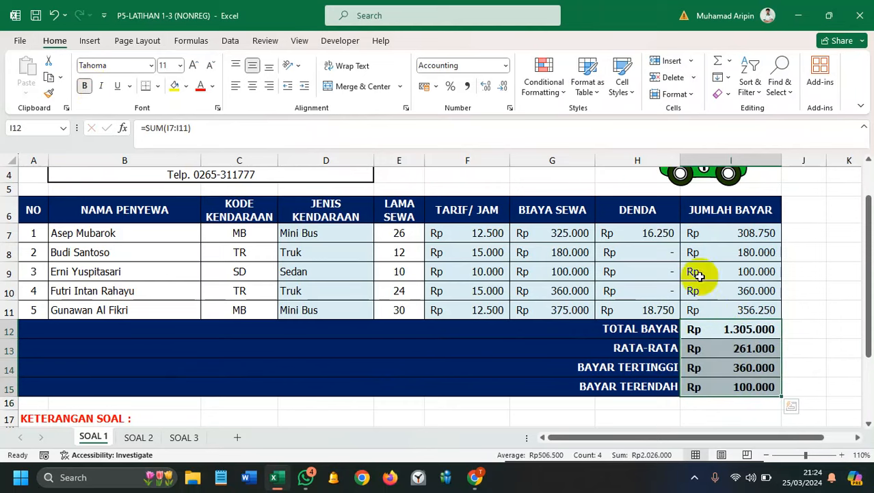
click(812, 324)
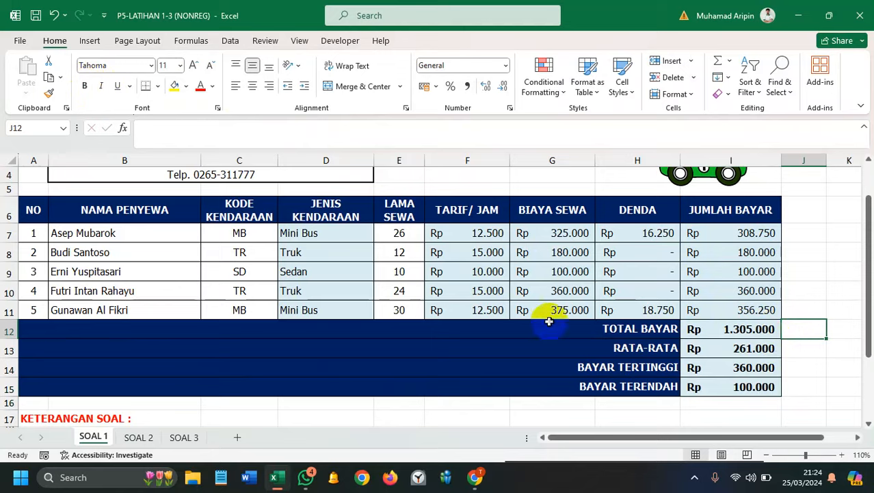
Step: Review the task notes on SOAL 1 and the lodging table with its lookup tables on SOAL 2, returning to SOAL 1
scroll(358, 311, up, 1)
scroll(397, 321, down, 3)
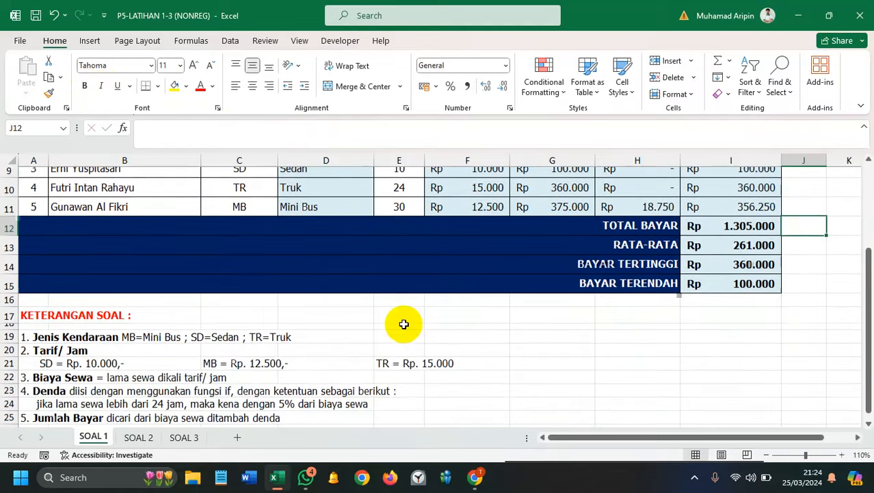
scroll(137, 314, down, 1)
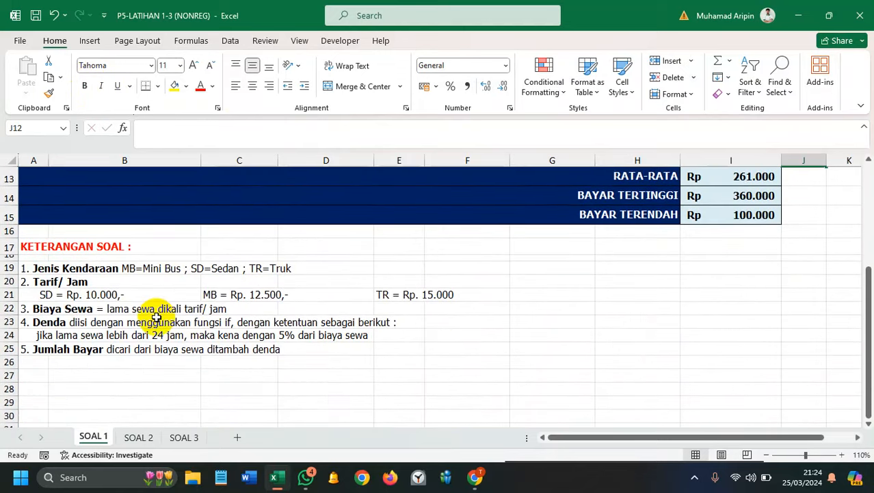
scroll(136, 321, up, 4)
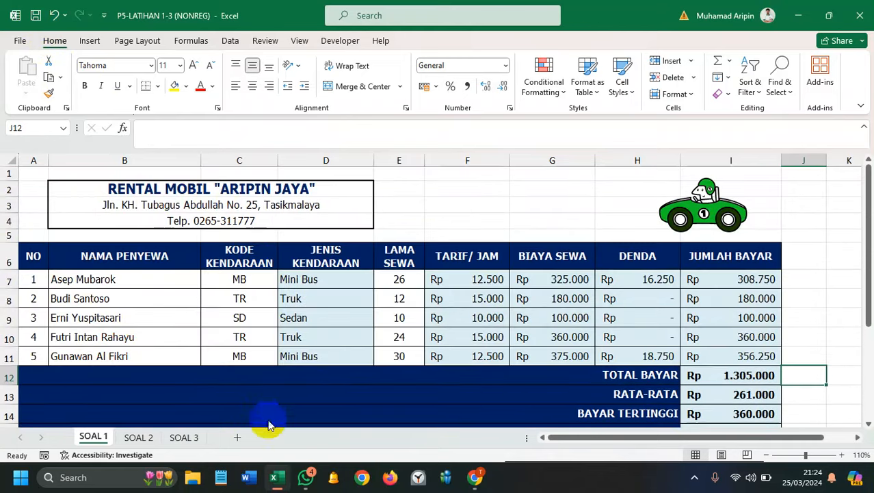
click(136, 437)
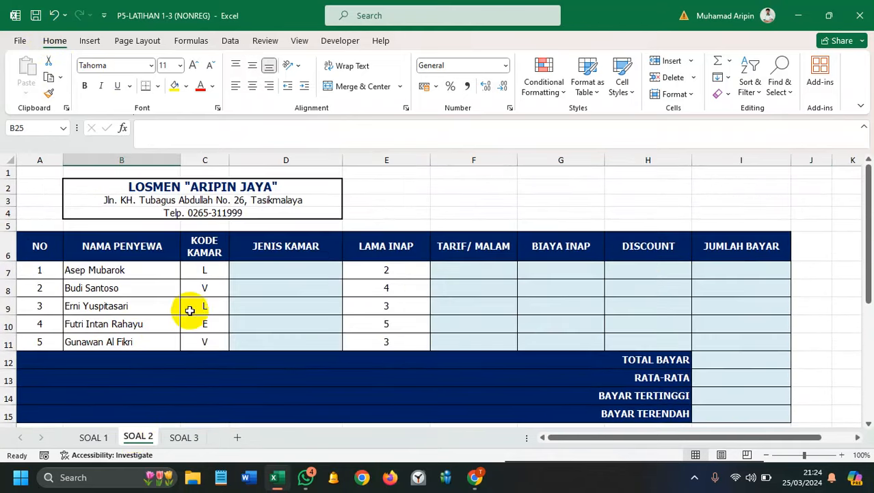
scroll(192, 309, down, 2)
scroll(192, 309, down, 2)
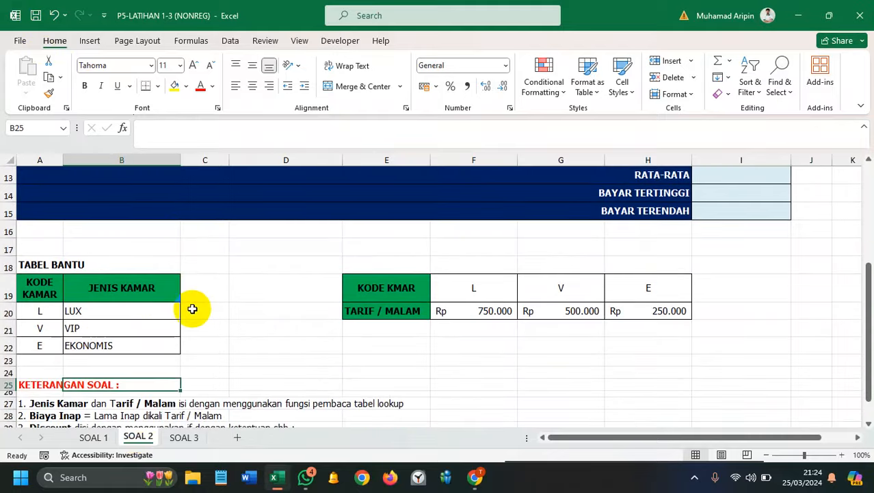
scroll(195, 305, up, 3)
scroll(195, 307, down, 3)
scroll(195, 311, up, 2)
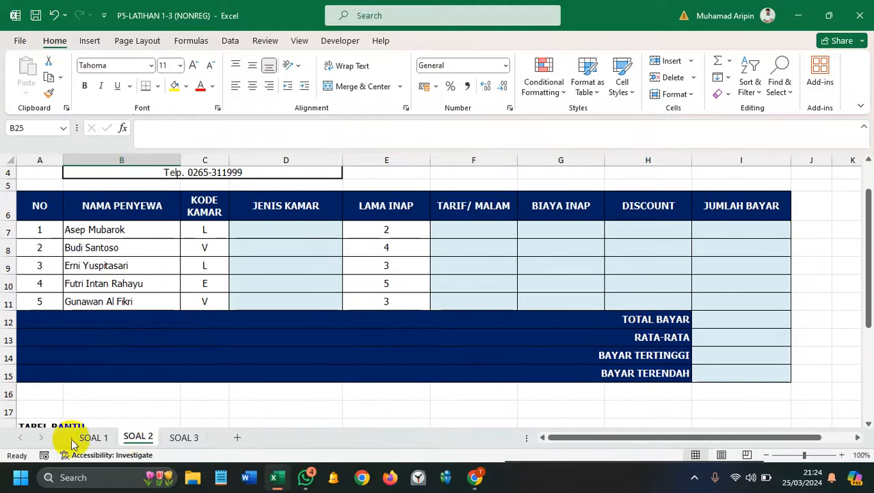
click(95, 438)
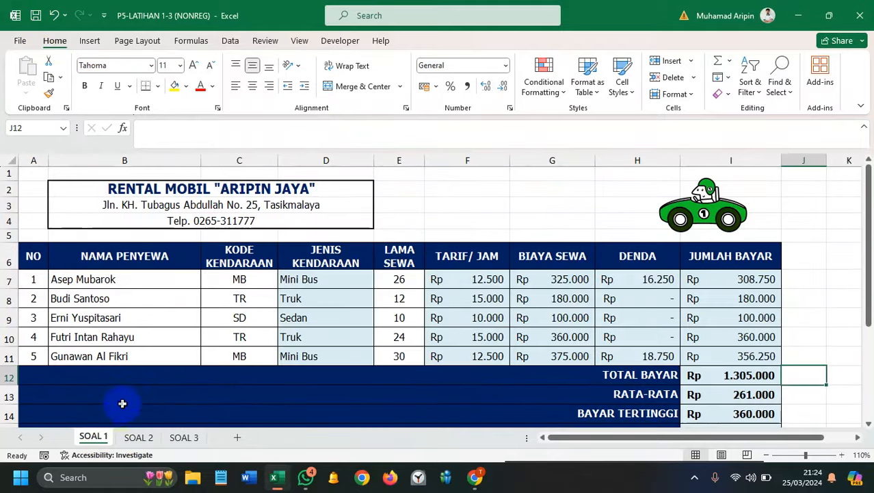
Step: Change the JUMLAH BAYAR formula in I7 to =G7+H7 and fill it down to I11
scroll(149, 378, down, 1)
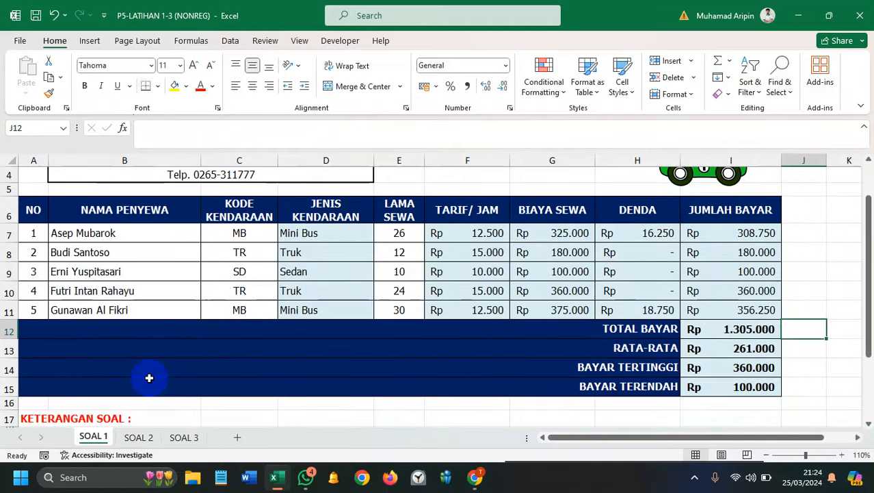
click(747, 237)
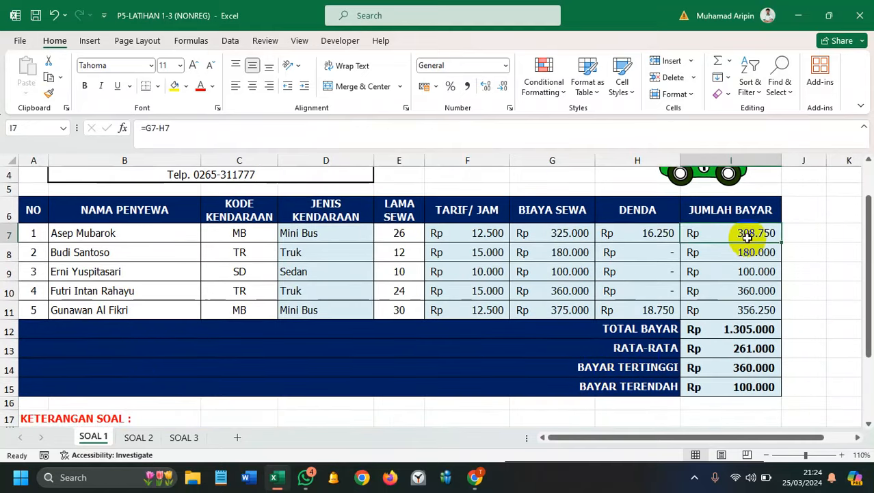
double_click(747, 237)
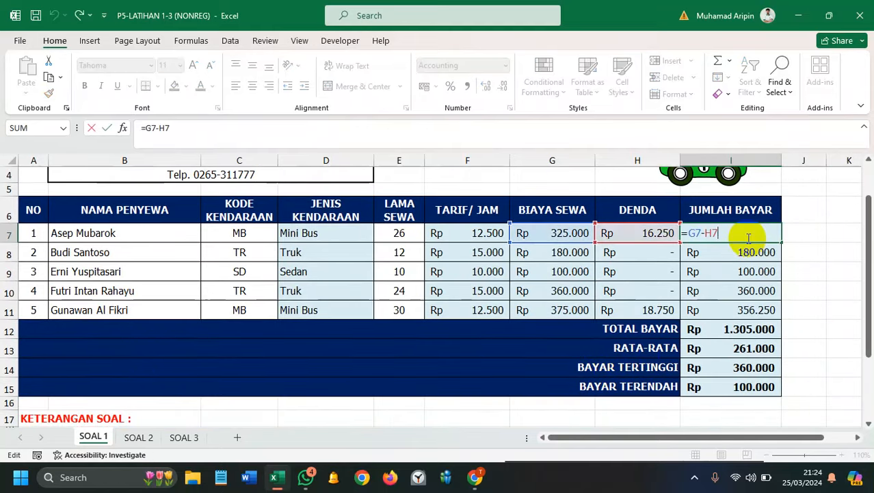
click(705, 234)
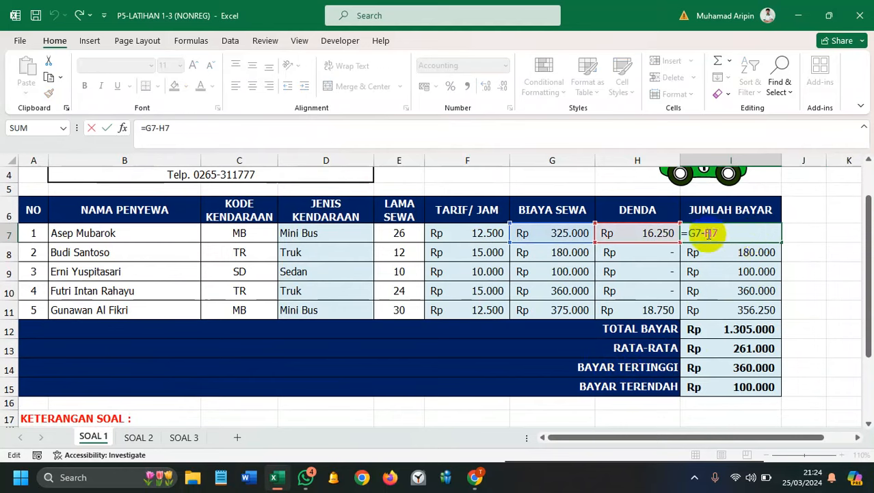
key(BackSpace)
text(+)
key(ctrl+Return)
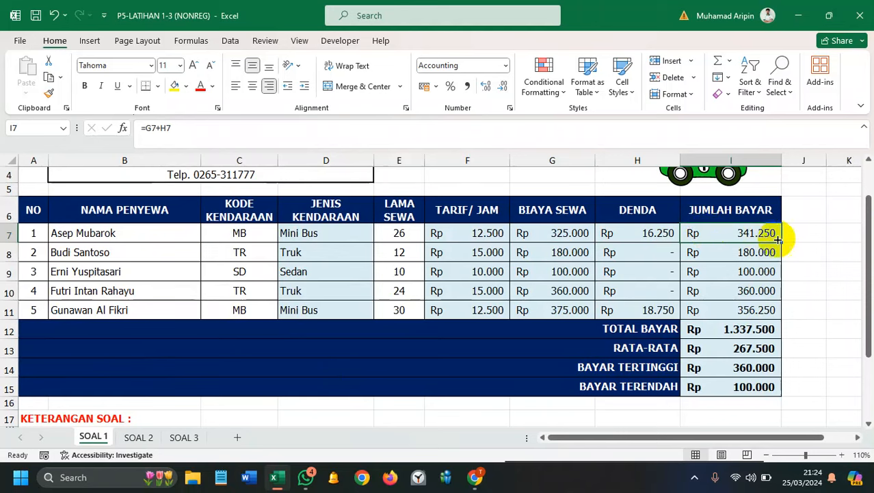
drag(783, 243, 779, 308)
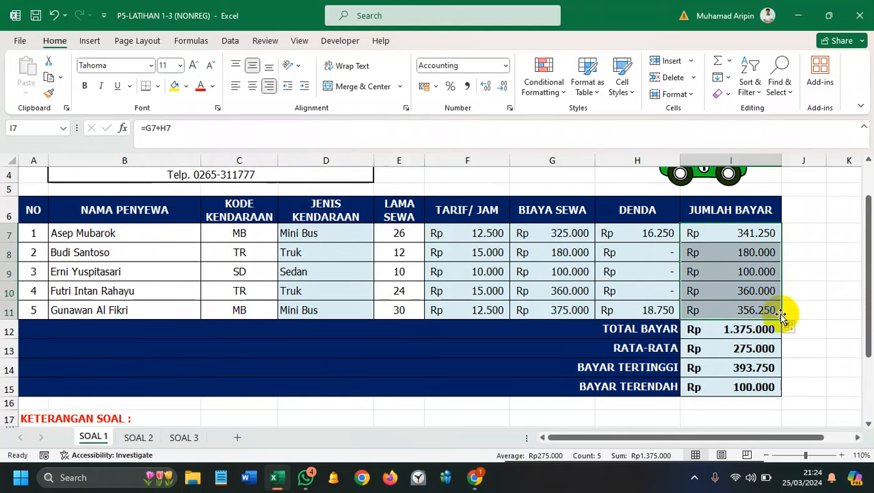
click(800, 271)
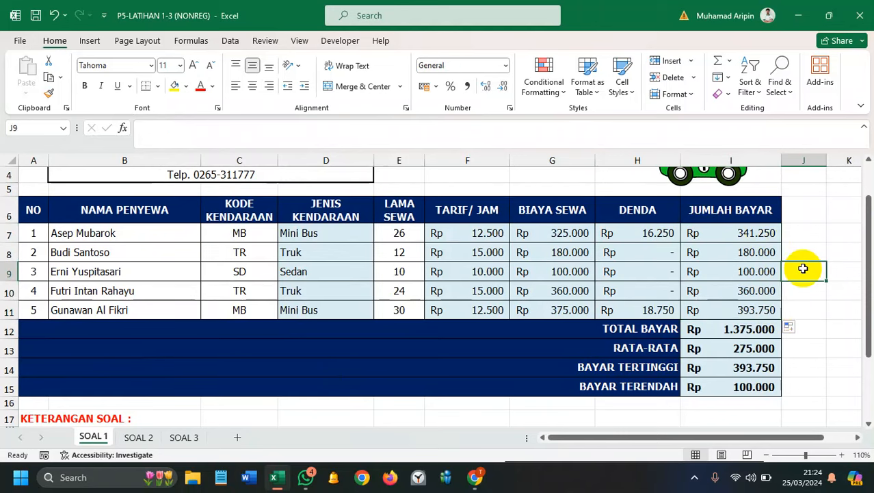
Step: Recheck the =G7+H7 payment formula in I7 against the DENDA column and fill it down to I11 again
click(645, 233)
click(652, 216)
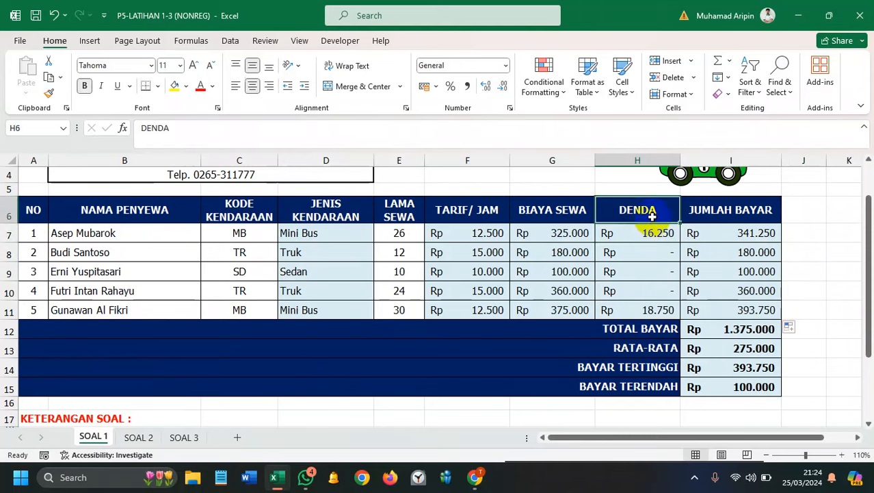
click(713, 235)
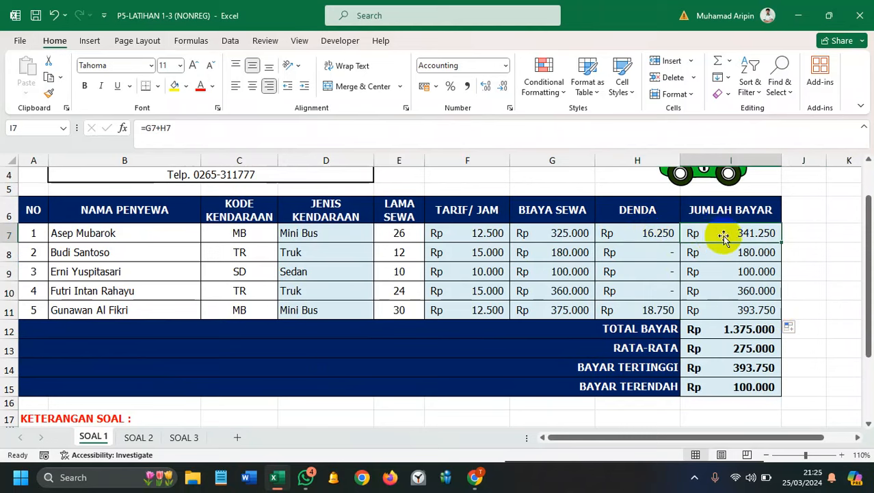
double_click(761, 233)
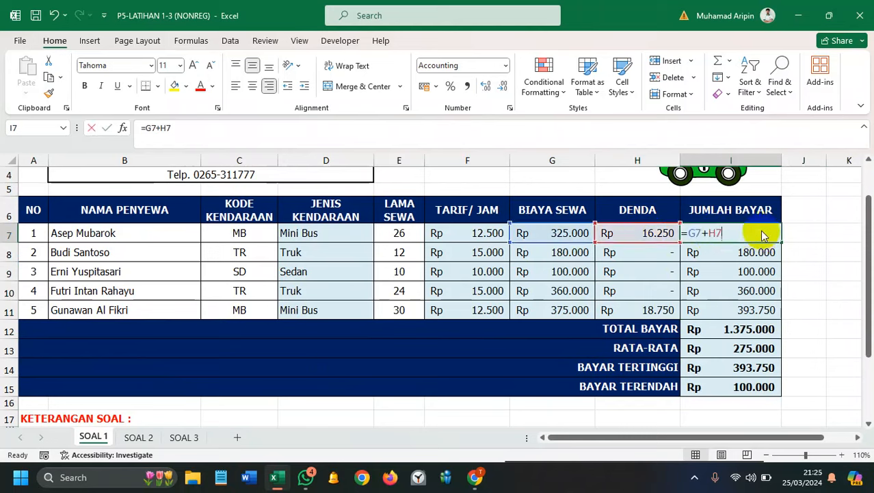
key(Return)
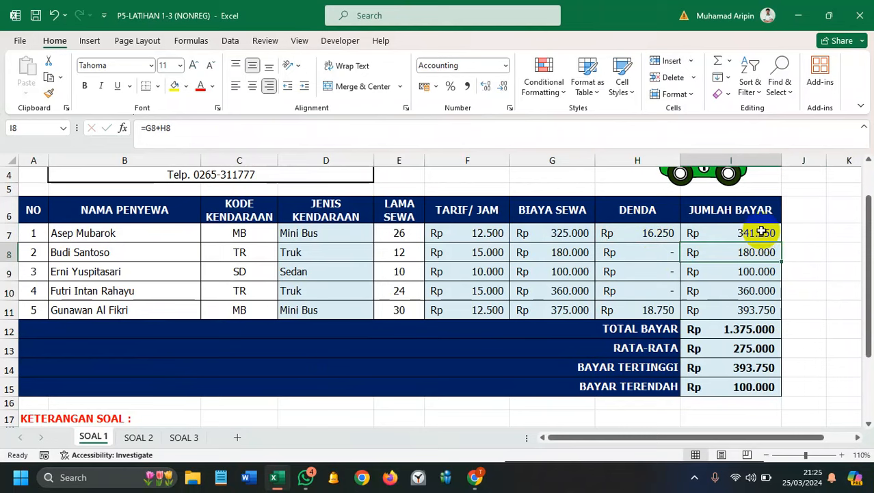
double_click(762, 232)
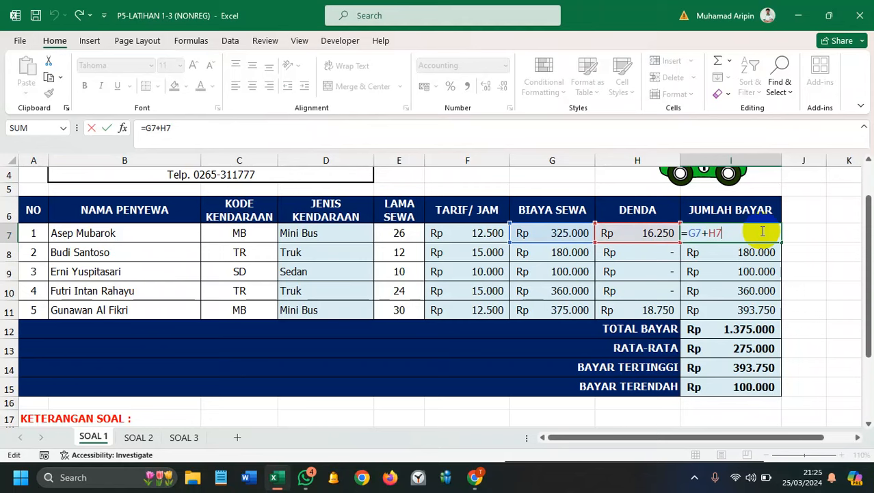
key(Return)
click(761, 232)
drag(782, 242, 784, 313)
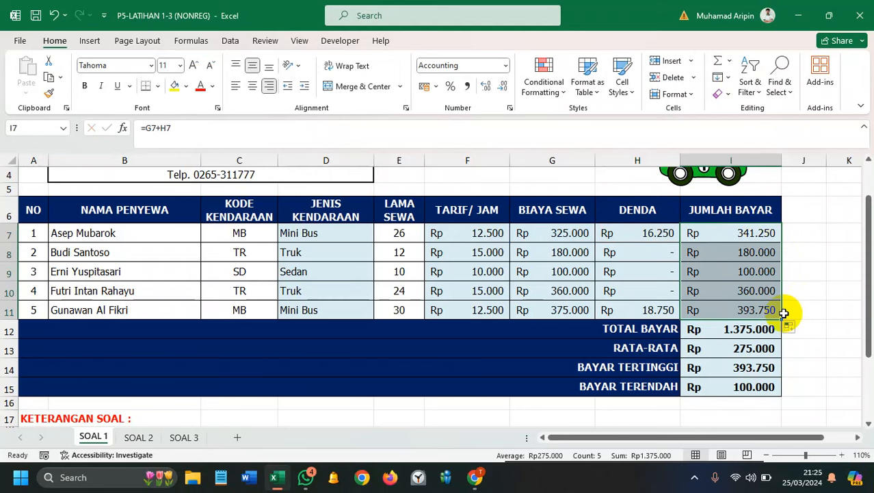
click(806, 309)
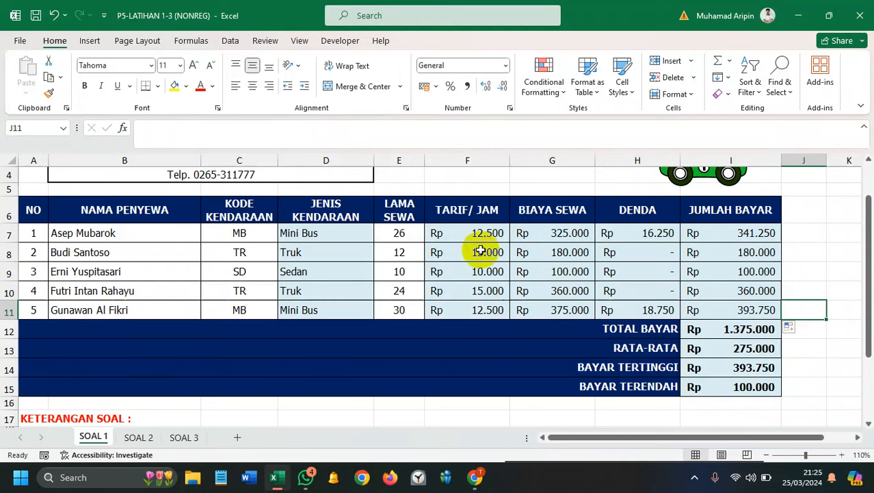
Step: Examine the task notes on SOAL 1 and, on SOAL 2, the lodging table, its notes and both TABEL BANTU lookup tables
scroll(566, 322, down, 1)
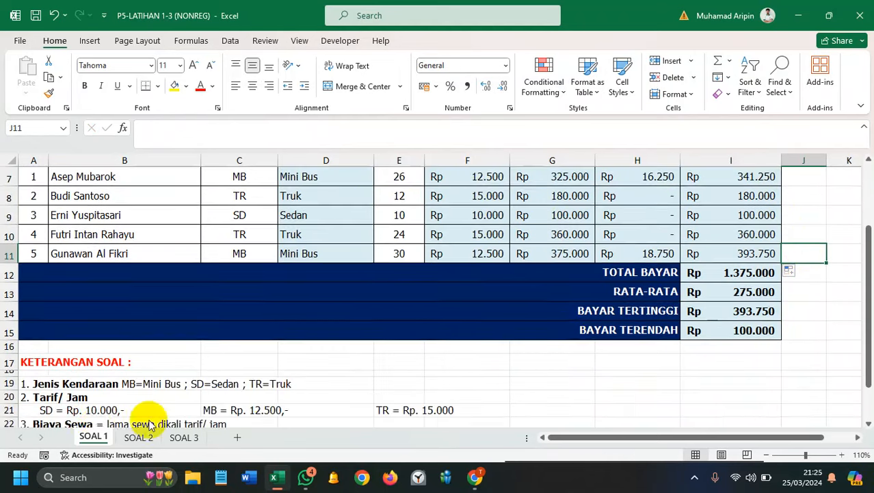
scroll(185, 396, down, 4)
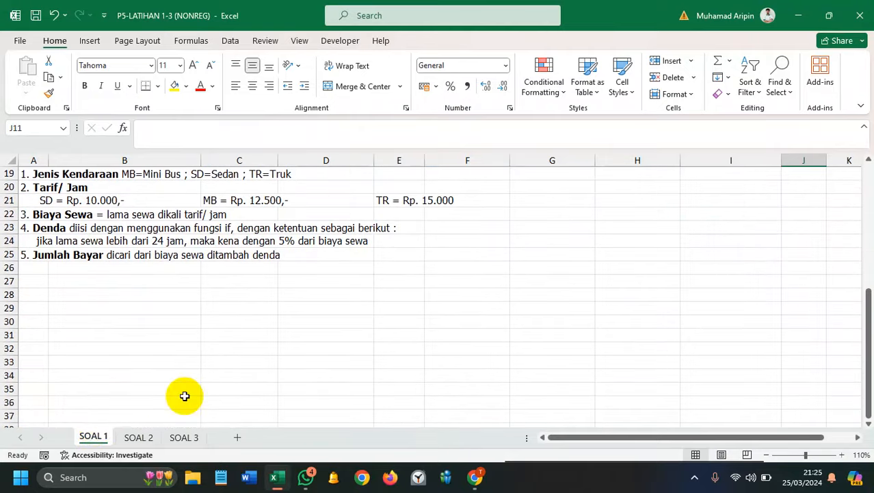
click(139, 436)
scroll(214, 355, up, 1)
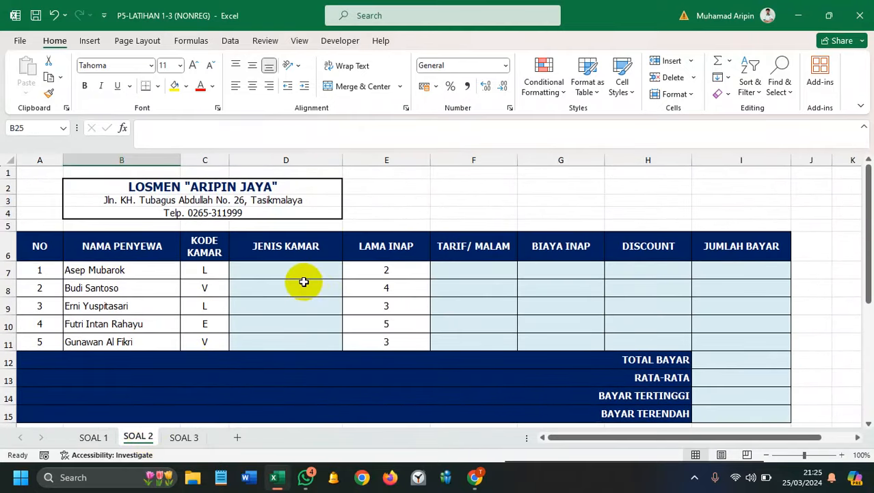
scroll(303, 280, down, 3)
scroll(304, 282, up, 2)
scroll(304, 282, down, 4)
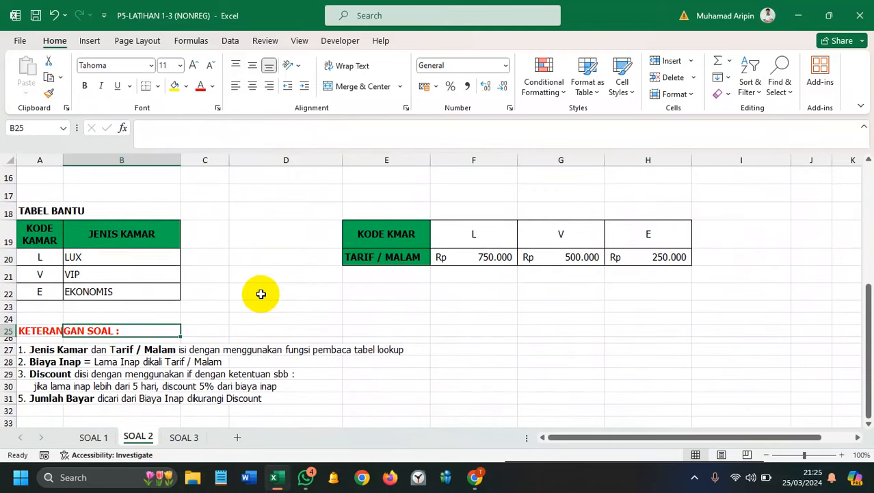
scroll(260, 293, up, 3)
scroll(260, 293, down, 2)
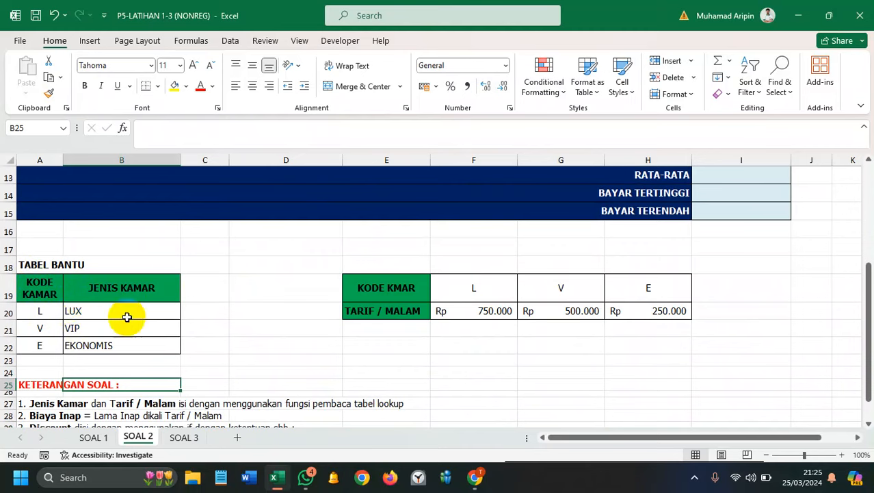
drag(56, 290, 53, 337)
click(237, 288)
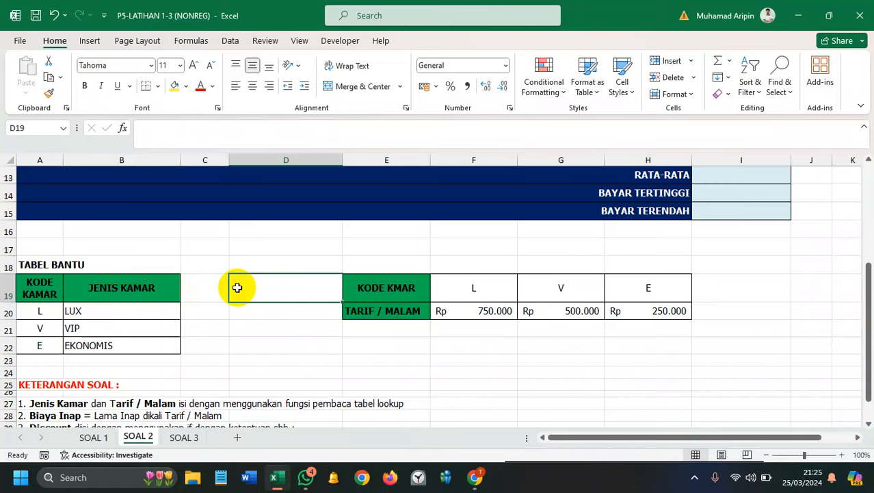
drag(371, 287, 660, 308)
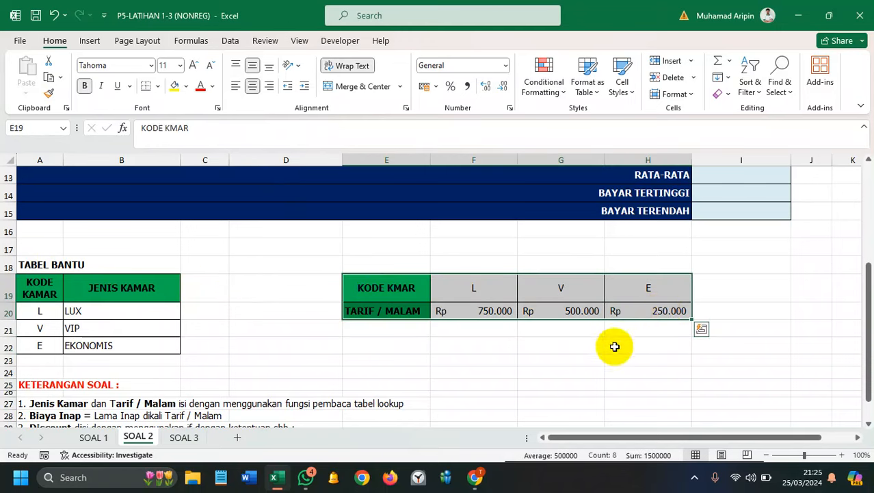
click(411, 337)
Step: Correct the rate lookup table's heading in E19 to KODE KAMAR and save the workbook
click(392, 287)
double_click(393, 288)
text(A)
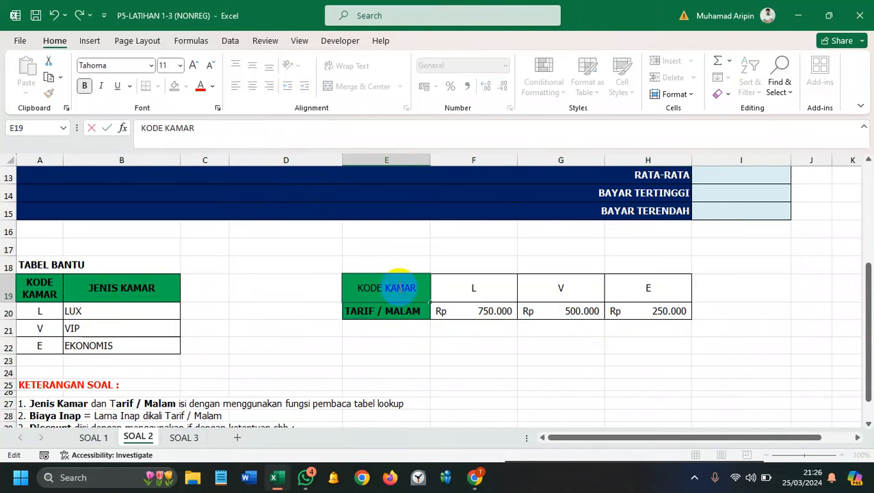
click(35, 16)
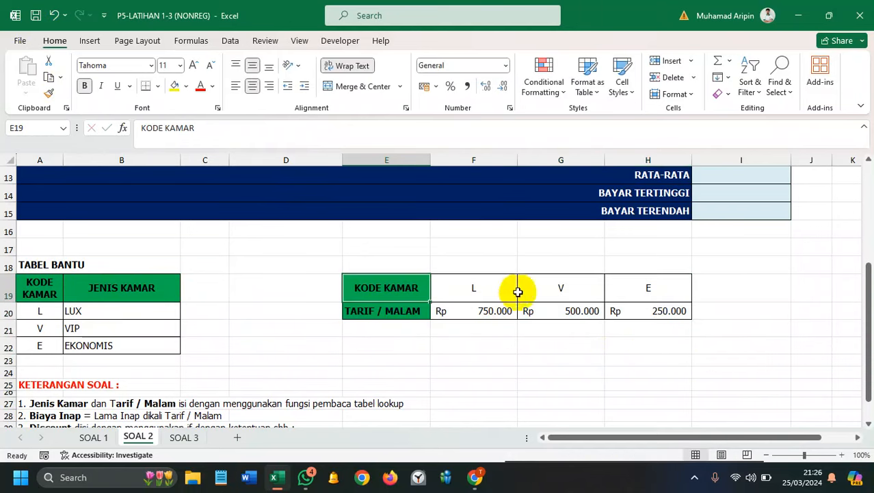
click(519, 341)
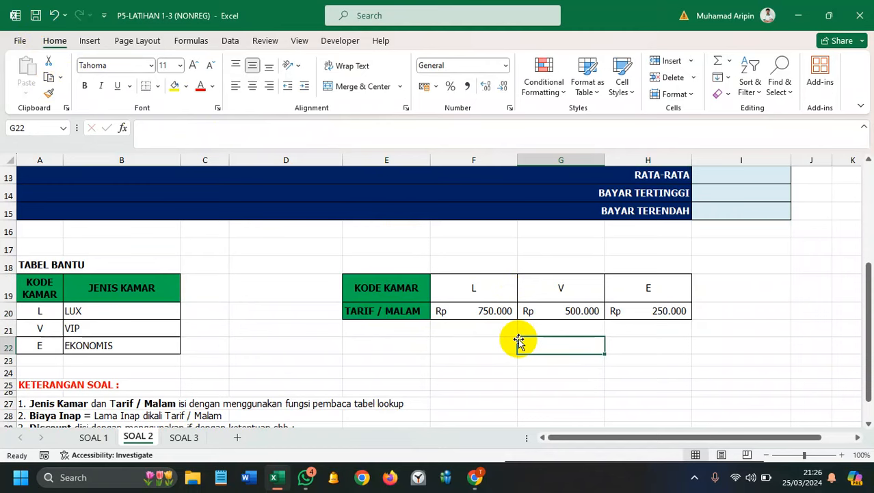
Step: Compare the vertical JENIS KAMAR lookup table with the horizontal TARIF / MALAM lookup table on SOAL 2
click(39, 287)
key(ctrl+shift+Down)
drag(83, 269, 124, 342)
click(240, 316)
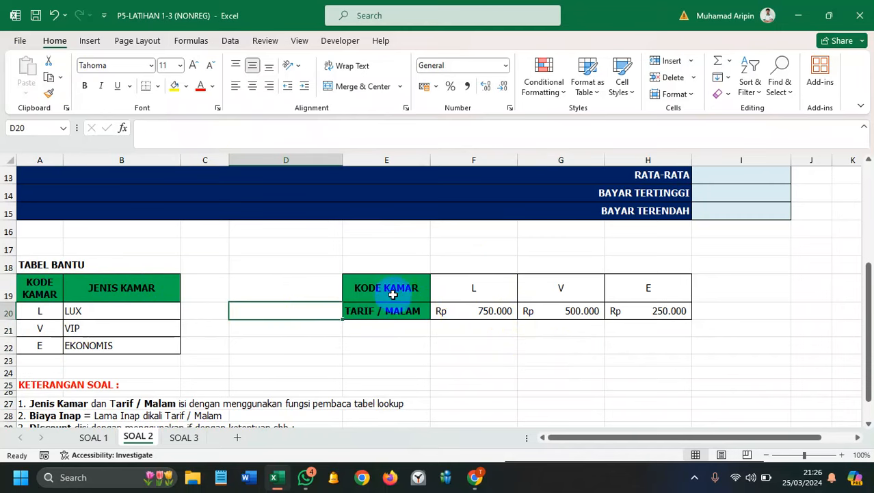
drag(382, 292, 629, 293)
drag(427, 312, 645, 313)
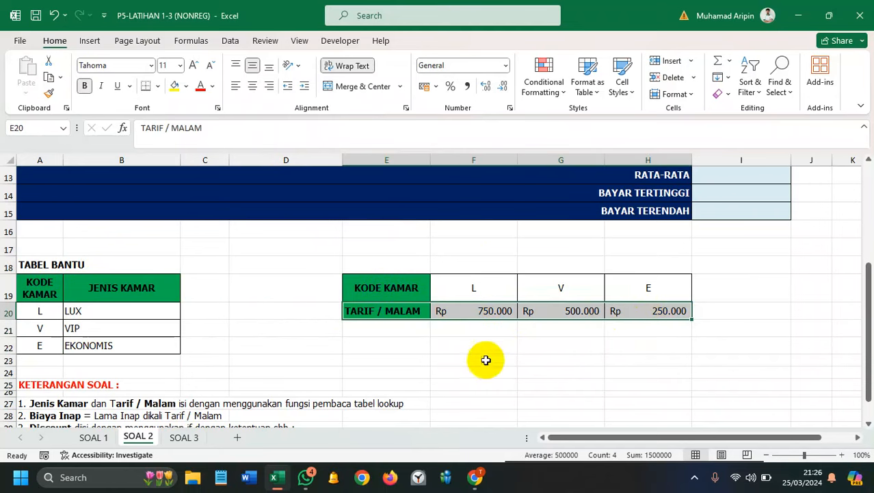
scroll(465, 364, up, 3)
scroll(462, 365, down, 1)
scroll(461, 365, down, 2)
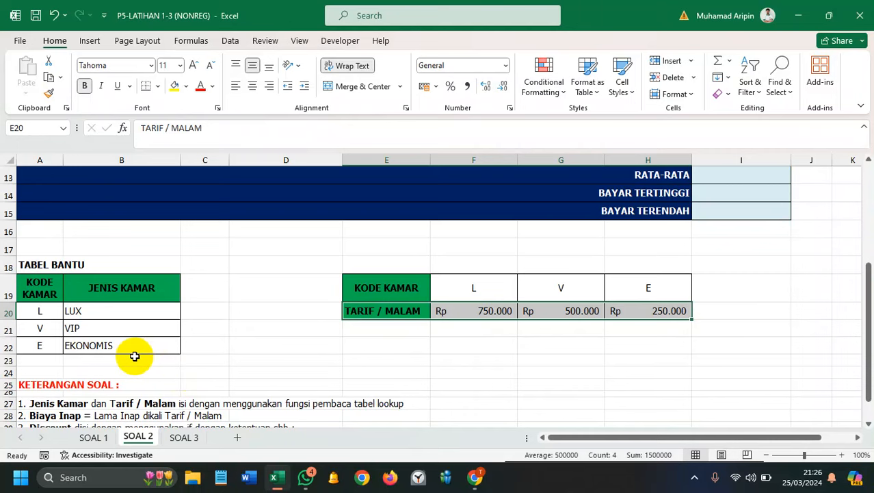
Step: Start a VLOOKUP formula in D7 of the JENIS KAMAR column with the room code in C7 as lookup value
scroll(134, 356, up, 3)
click(290, 235)
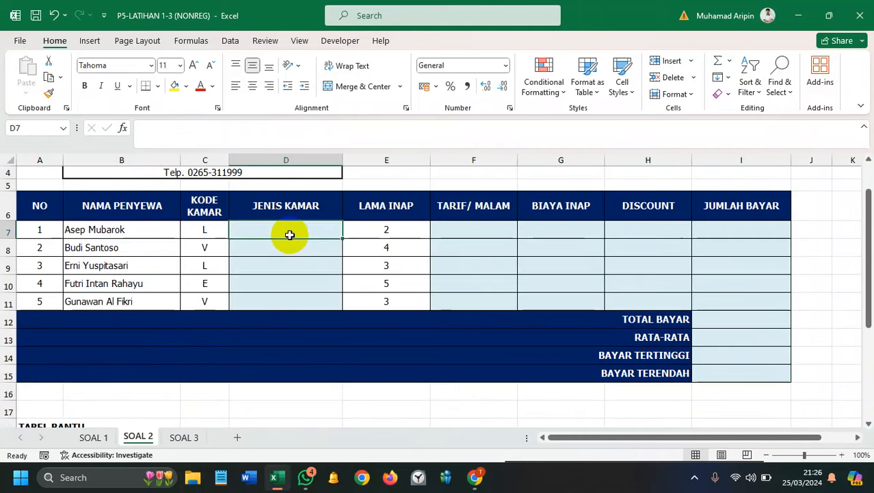
text(=vl)
key(Tab)
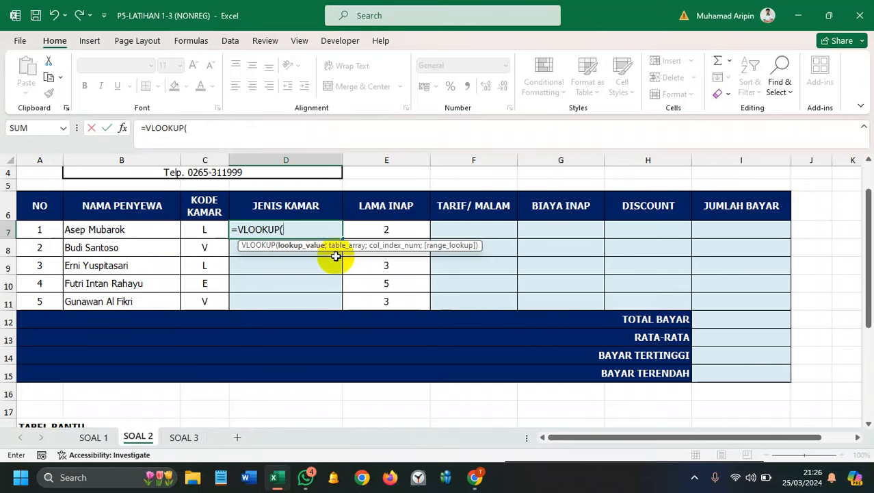
scroll(336, 256, down, 2)
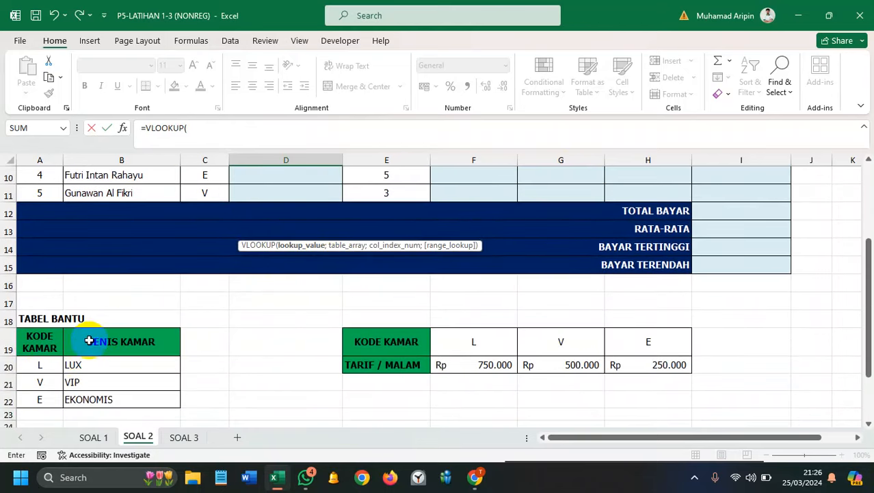
scroll(89, 340, up, 3)
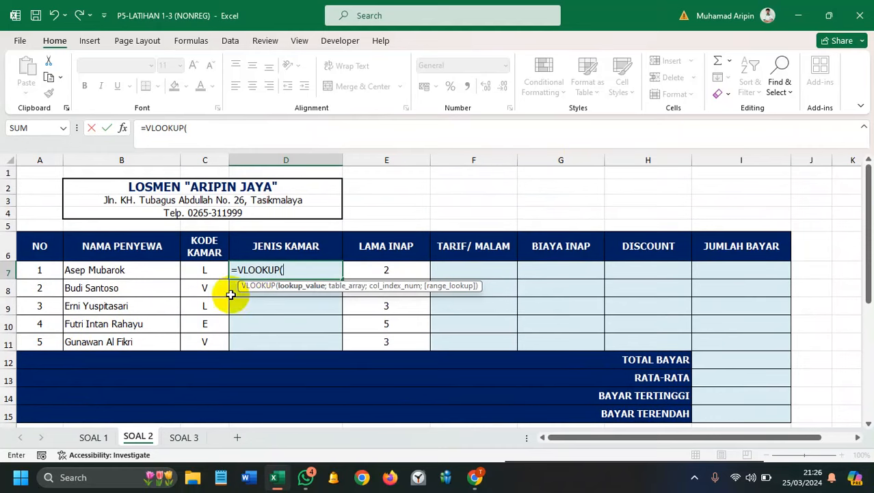
scroll(208, 274, down, 3)
scroll(178, 283, up, 3)
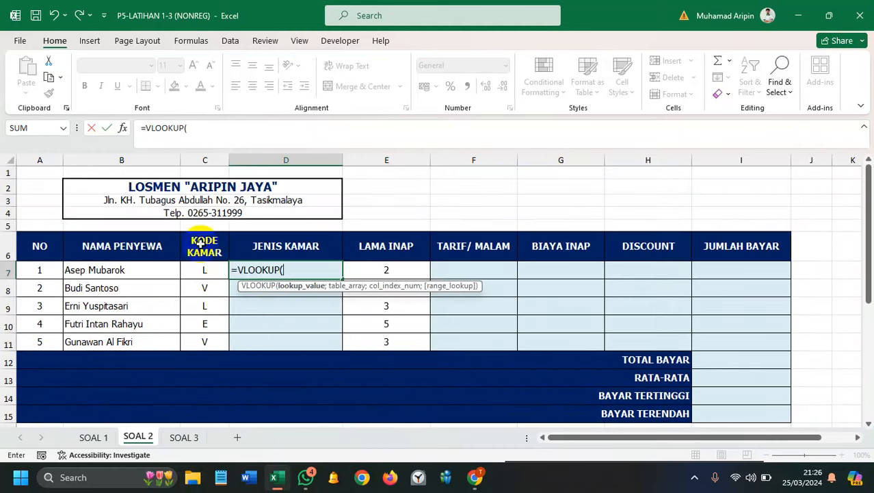
scroll(216, 270, down, 3)
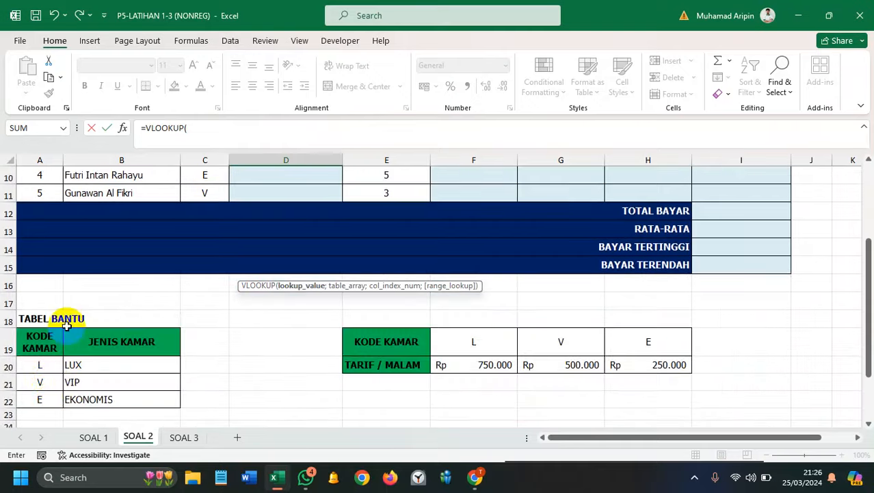
scroll(70, 388, up, 3)
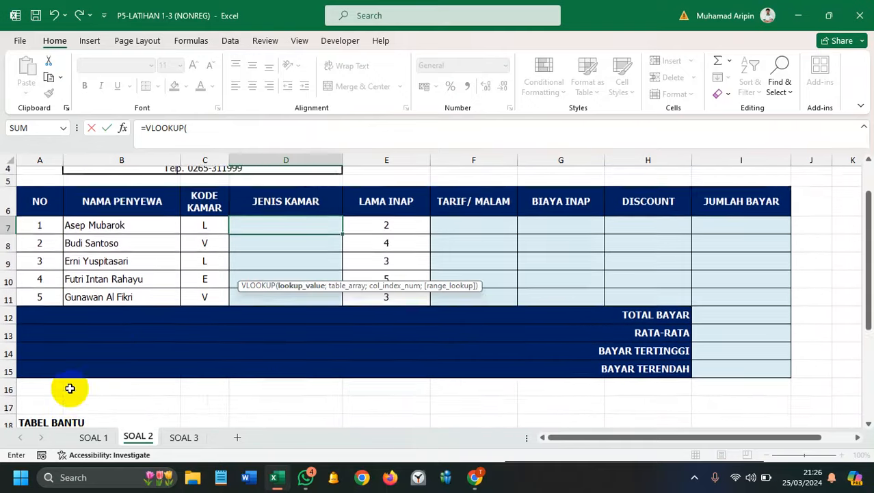
click(209, 271)
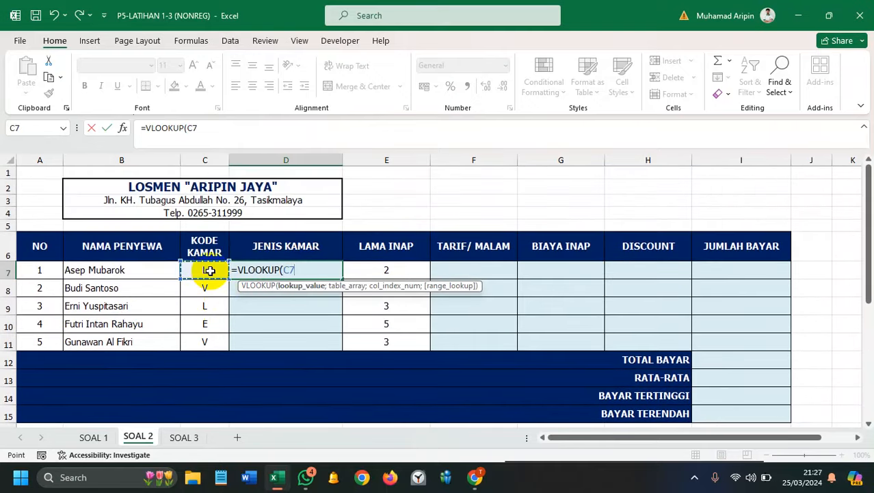
text(;)
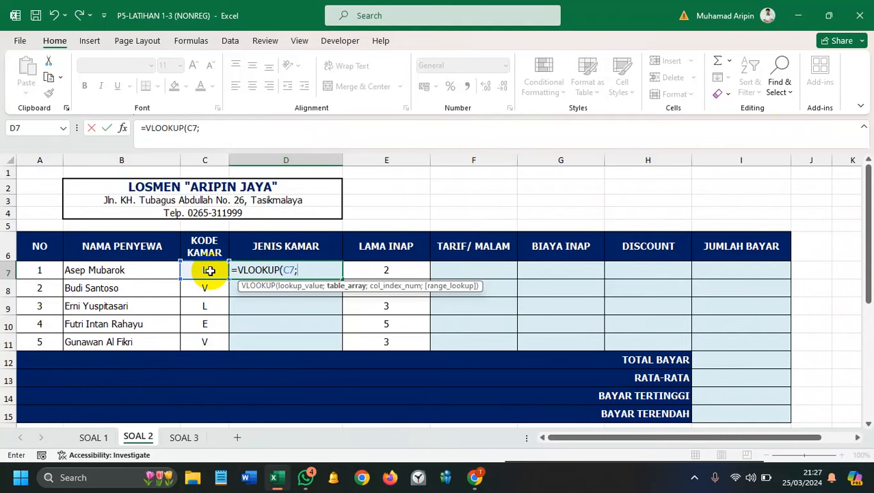
scroll(137, 315, down, 4)
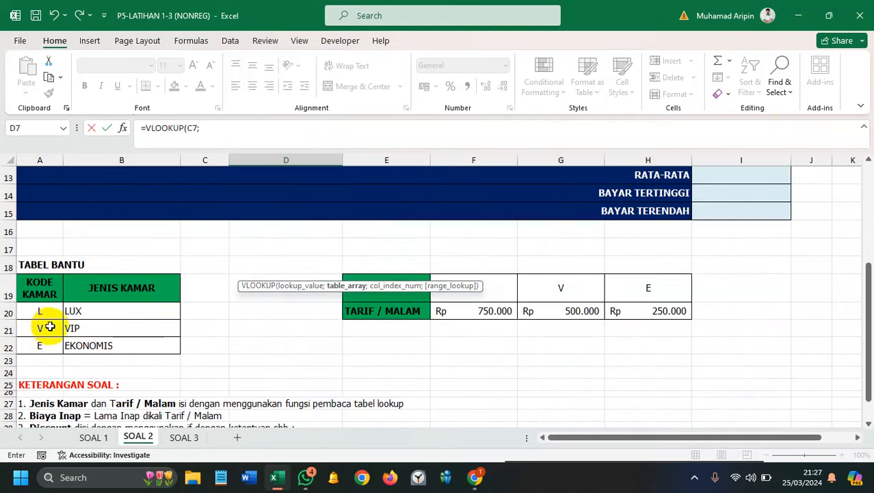
scroll(68, 335, up, 4)
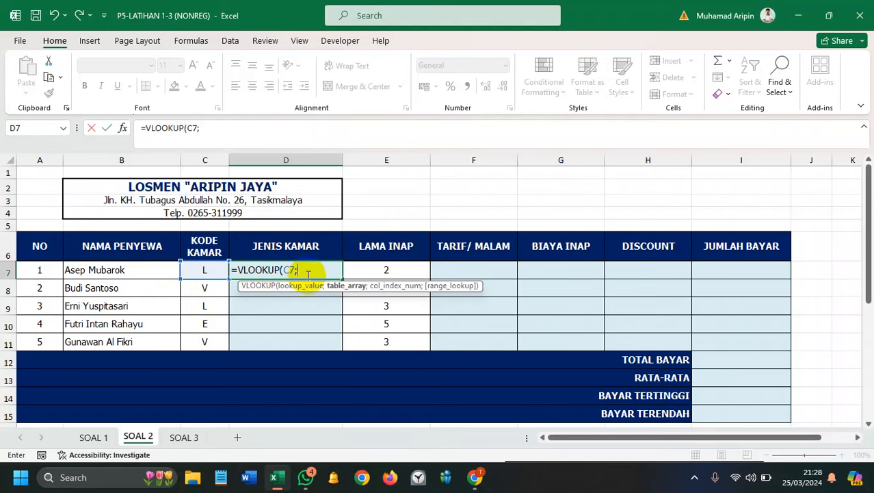
scroll(205, 279, down, 4)
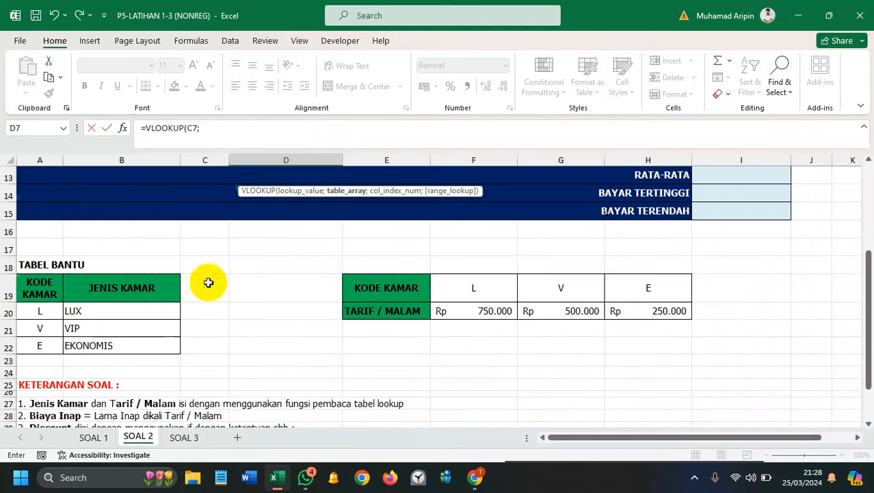
drag(41, 291, 137, 345)
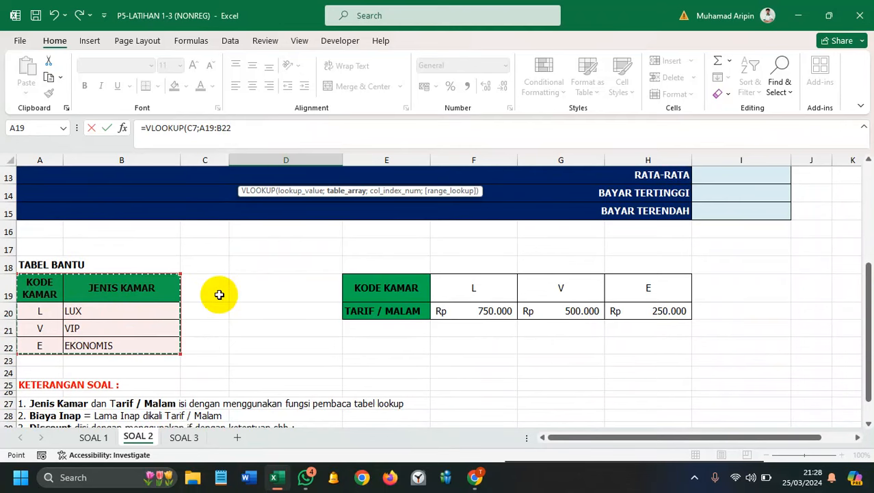
key(F4)
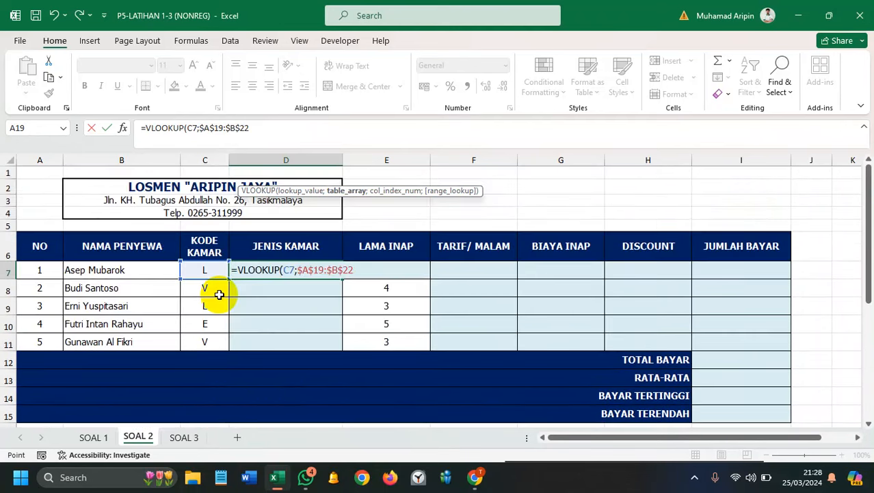
key(BackSpace)
key(BackSpace)
key(BackSpace)
key(BackSpace)
key(BackSpace)
key(BackSpace)
key(BackSpace)
key(BackSpace)
key(BackSpace)
key(BackSpace)
key(BackSpace)
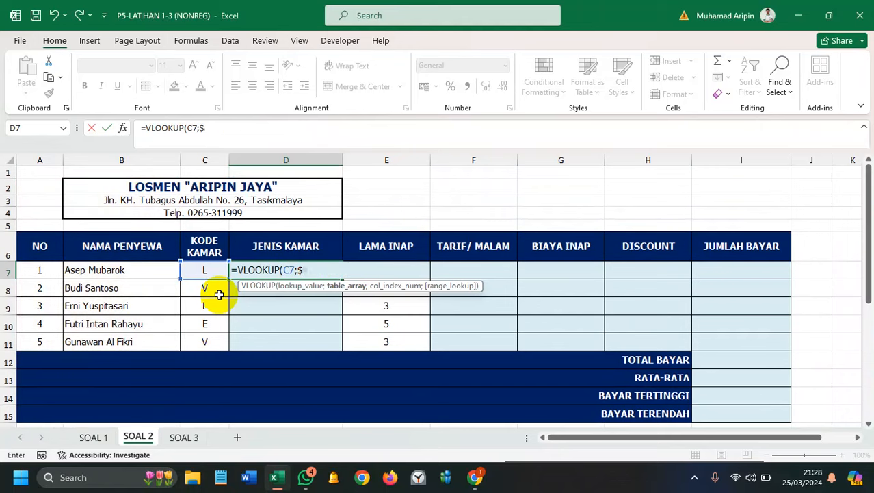
Step: Try to make the reselected table array A19:B22 absolute in D7's VLOOKUP formula, and clear that argument again
scroll(209, 301, down, 4)
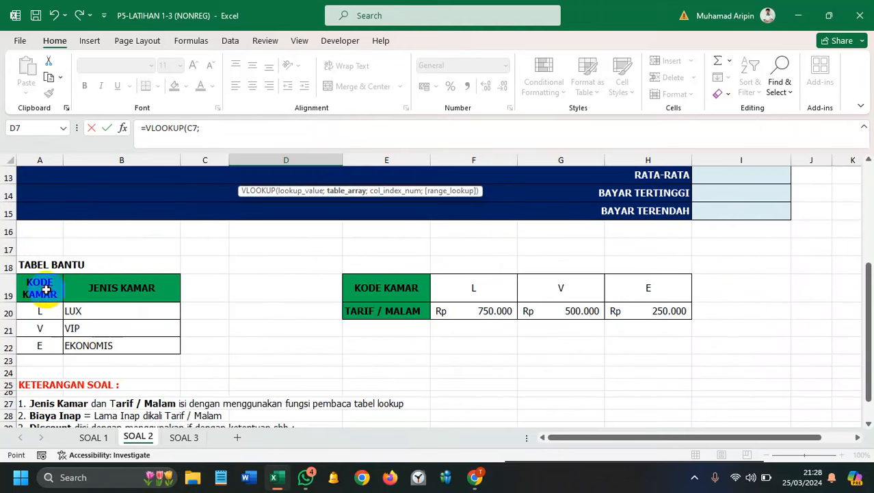
drag(39, 288, 121, 351)
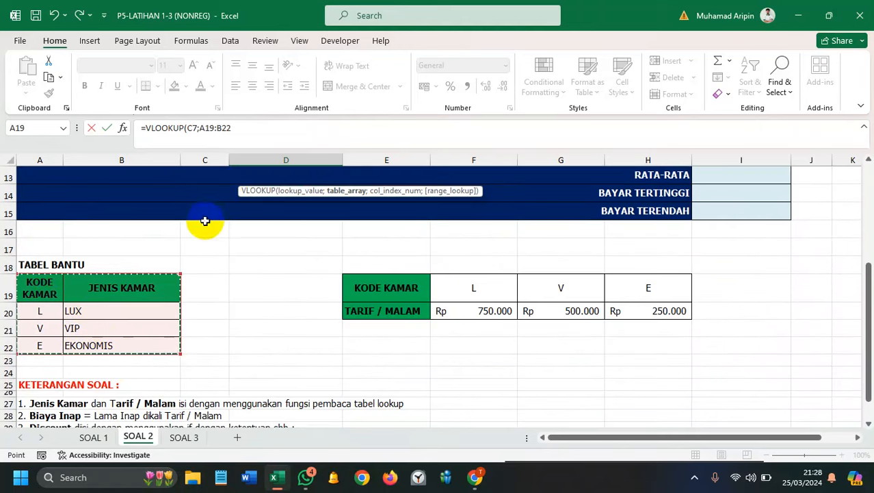
scroll(203, 221, up, 4)
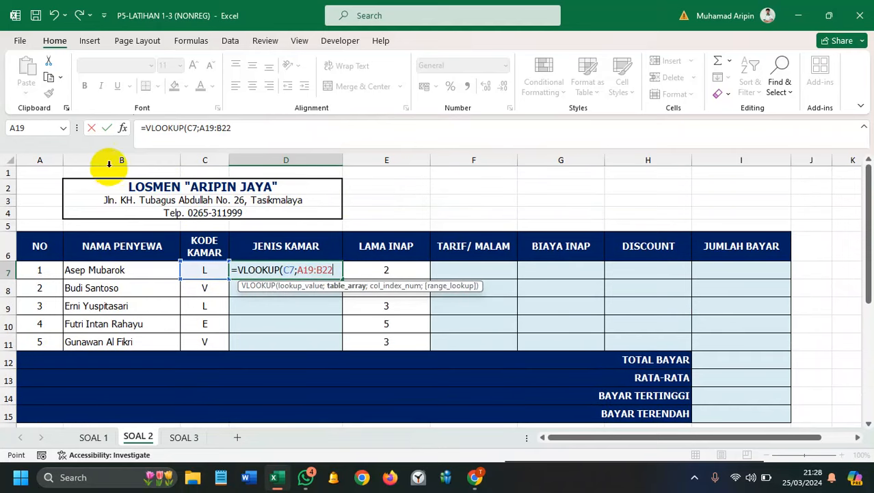
click(173, 129)
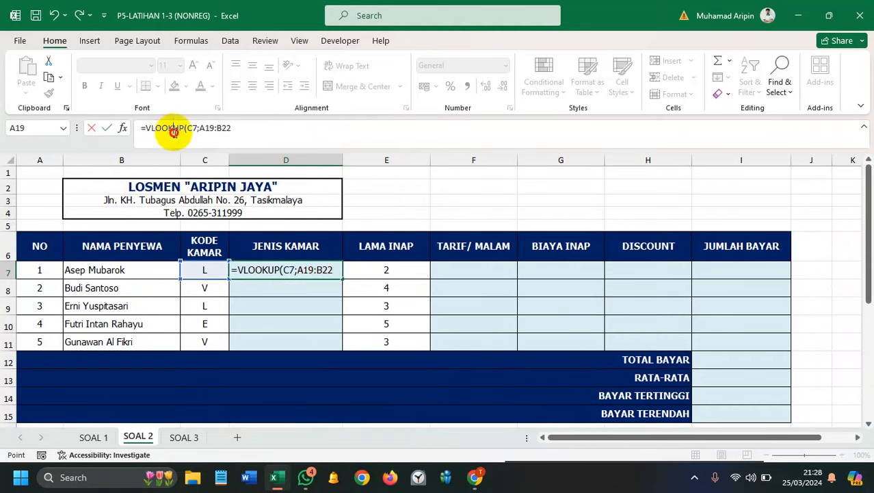
click(105, 185)
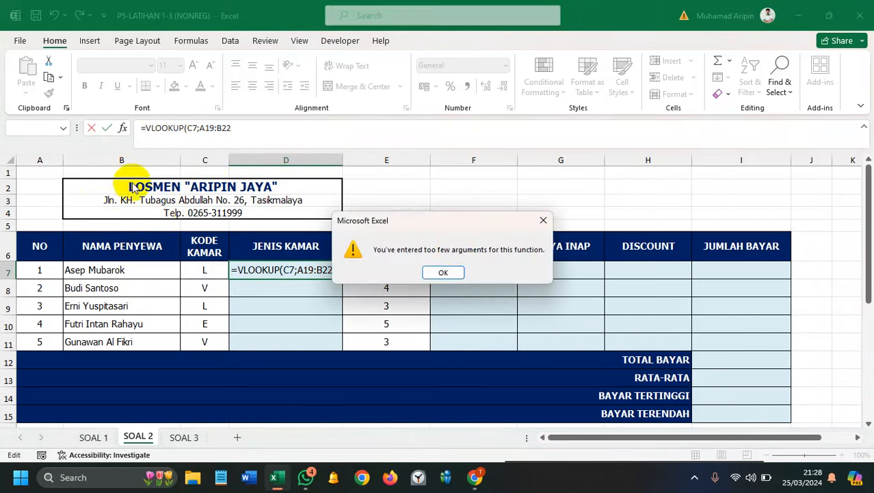
click(544, 220)
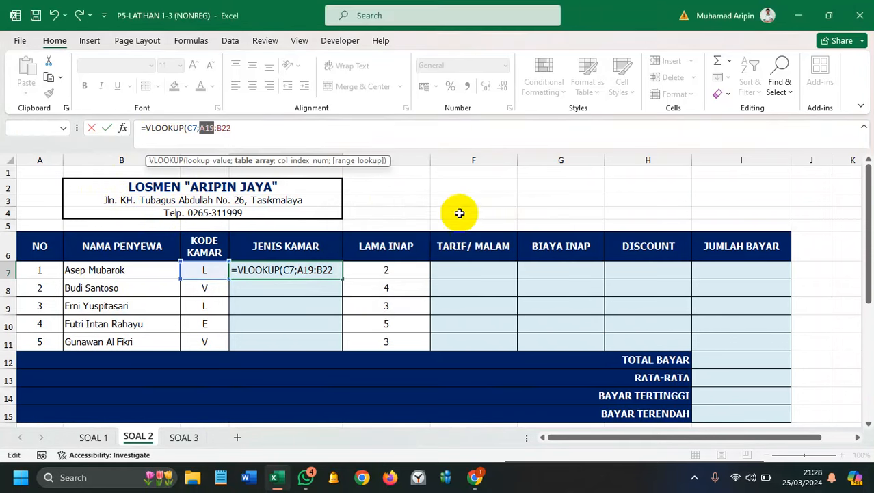
click(304, 130)
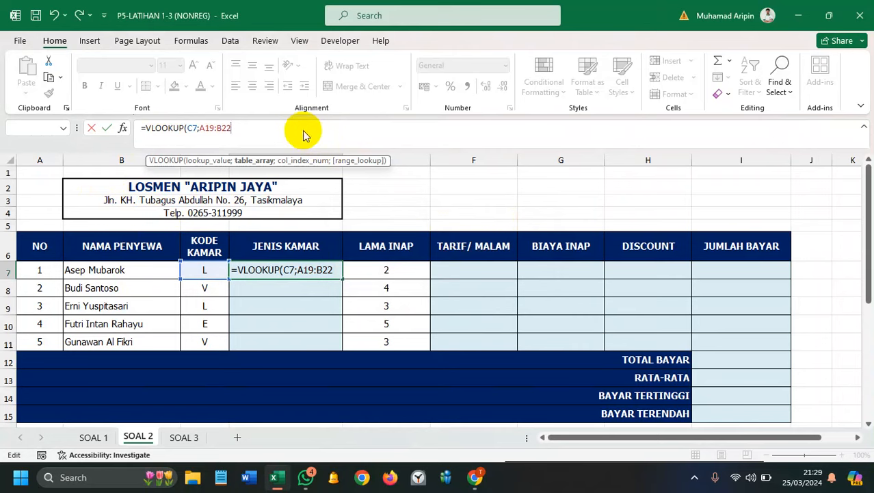
drag(230, 128, 217, 128)
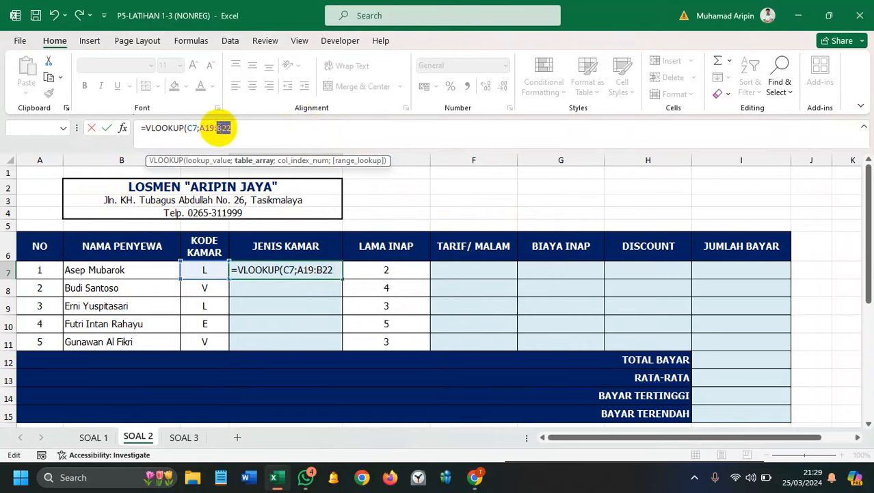
click(258, 130)
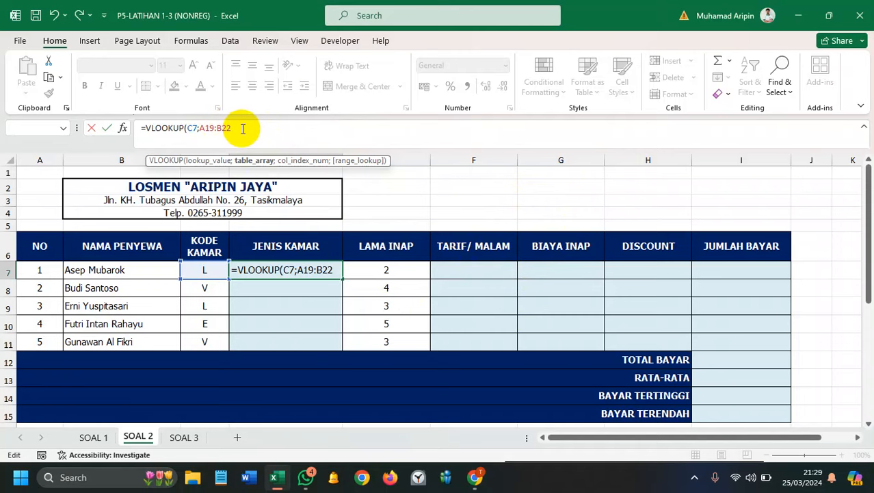
key(F4)
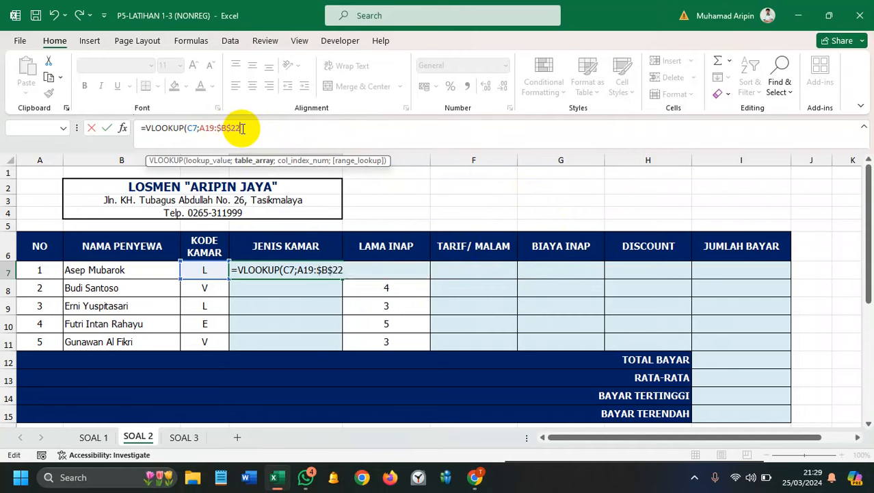
drag(242, 128, 212, 128)
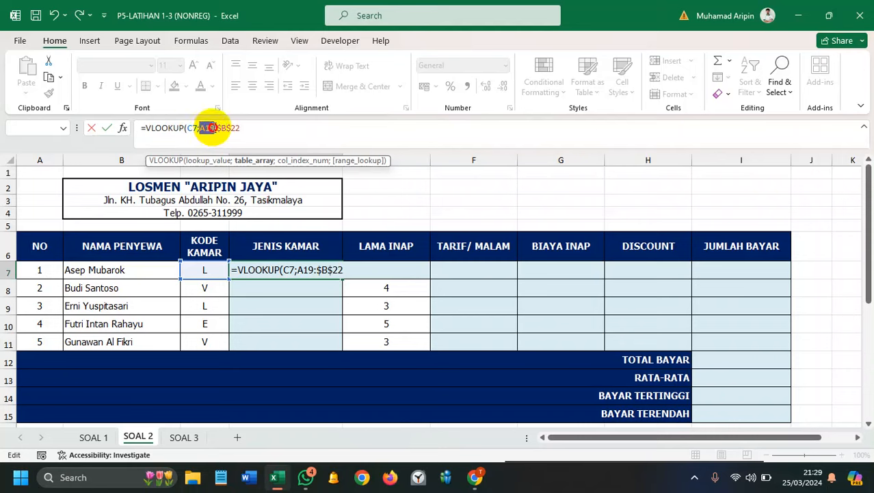
click(253, 129)
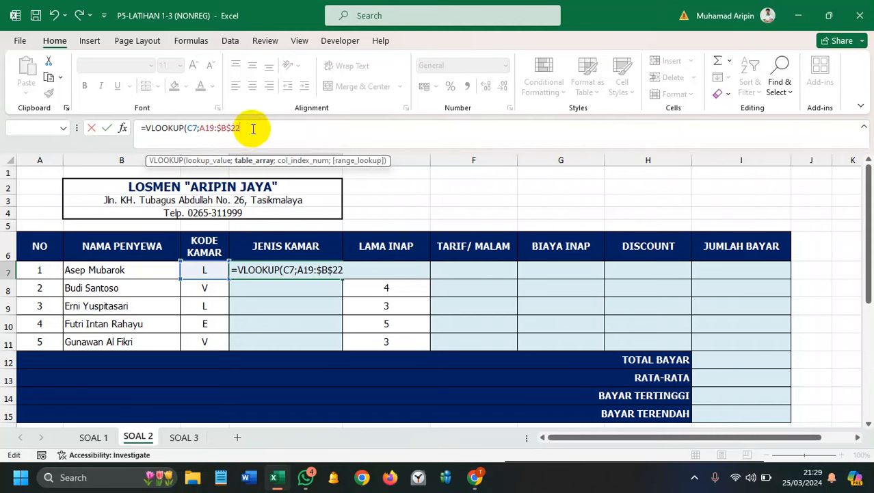
key(BackSpace)
key(BackSpace)
key(BackSpace)
key(BackSpace)
key(BackSpace)
key(BackSpace)
key(BackSpace)
key(BackSpace)
key(BackSpace)
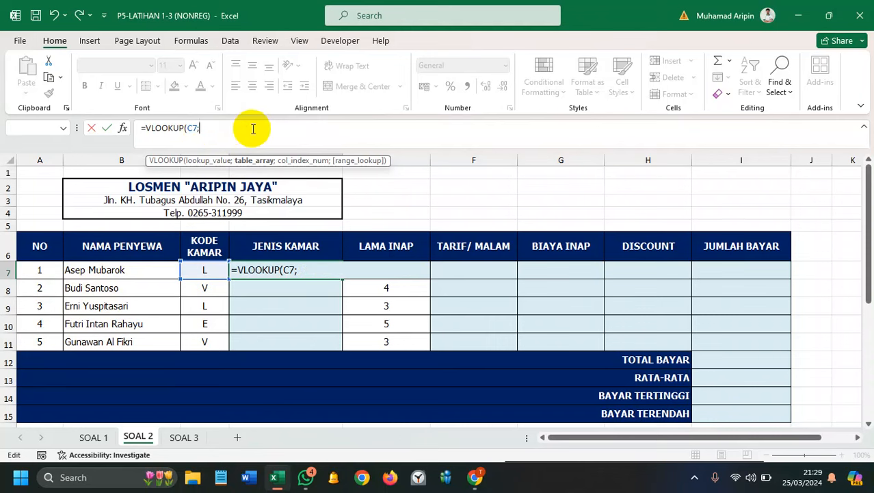
Step: Set the absolute range $A$19:$B$22 as the table array of D7's VLOOKUP formula
scroll(245, 266, down, 1)
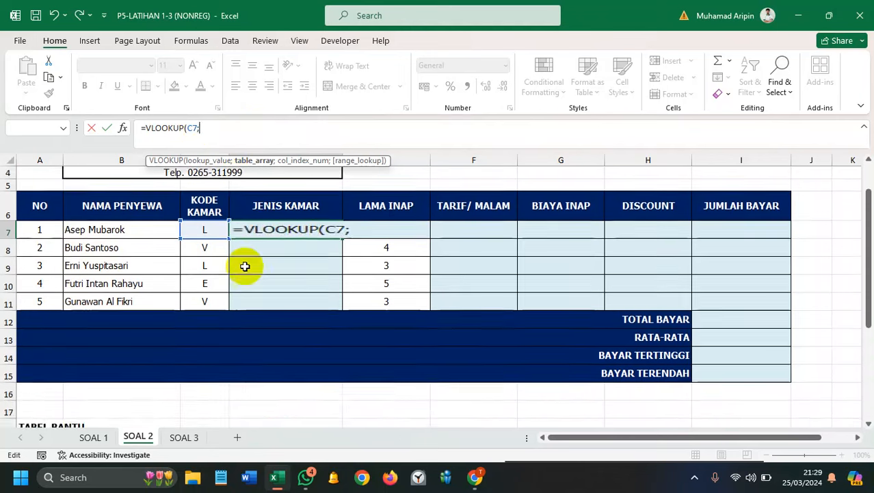
scroll(245, 266, down, 3)
drag(43, 293, 140, 344)
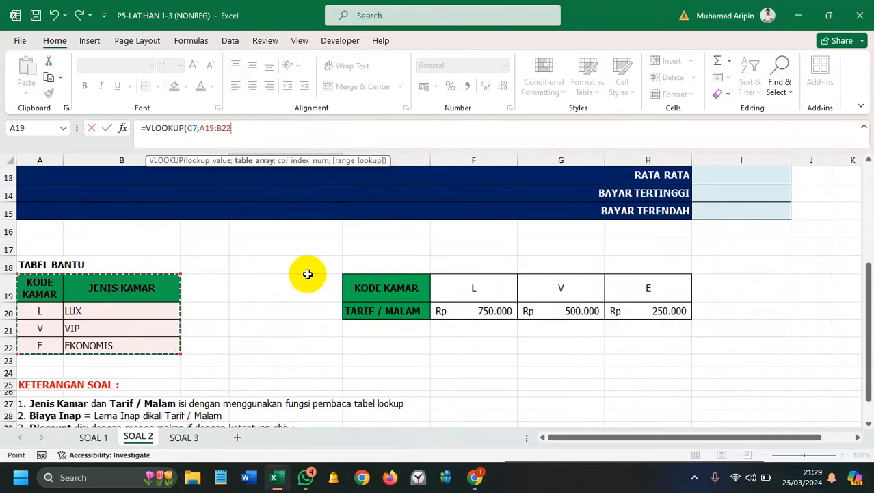
key(F4)
scroll(308, 274, up, 5)
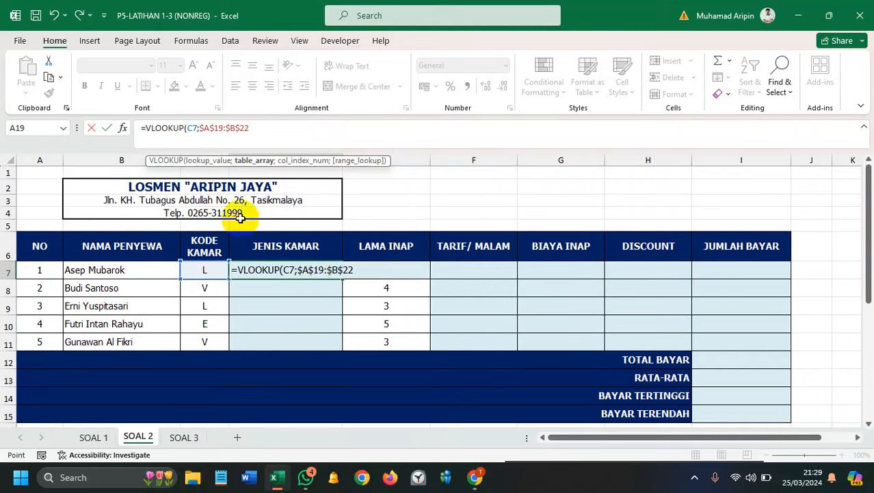
drag(250, 130, 224, 129)
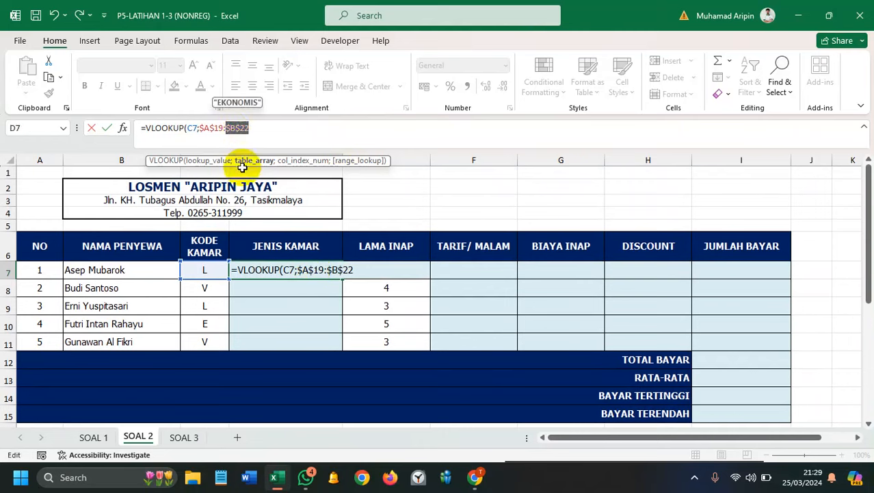
click(262, 127)
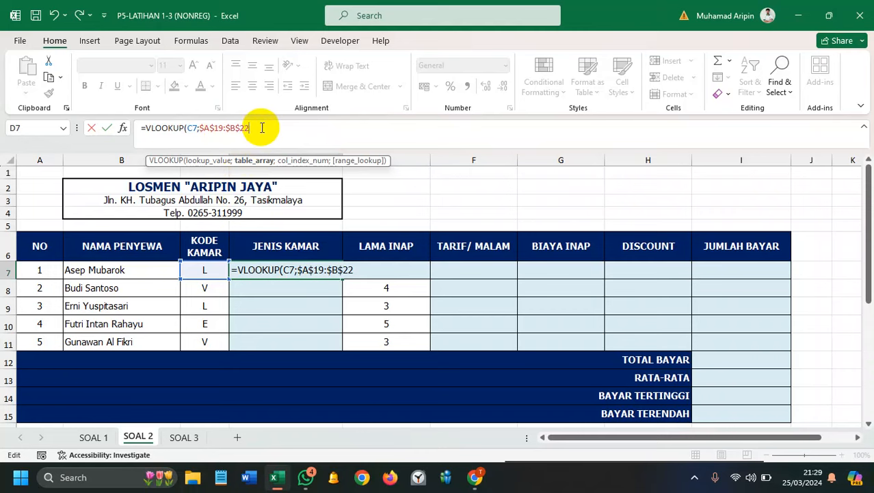
text(;)
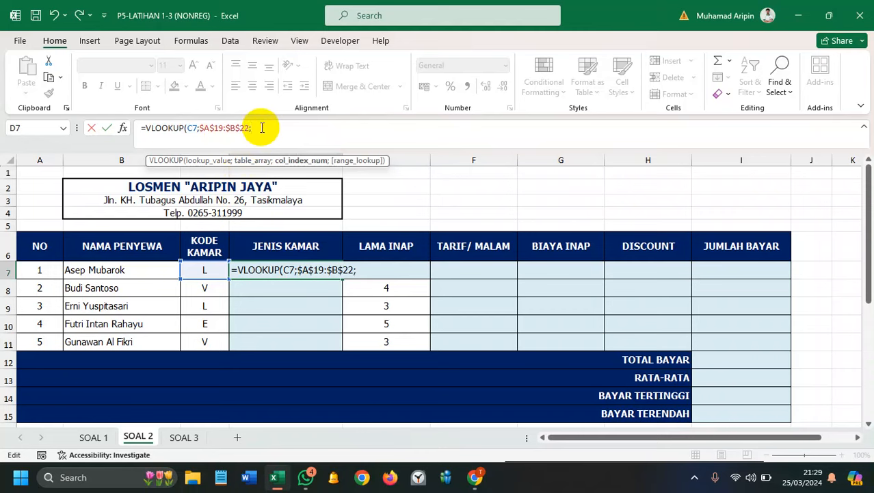
Step: Complete D7's VLOOKUP formula with column index 2 and TRUE as the range lookup argument
scroll(273, 210, down, 3)
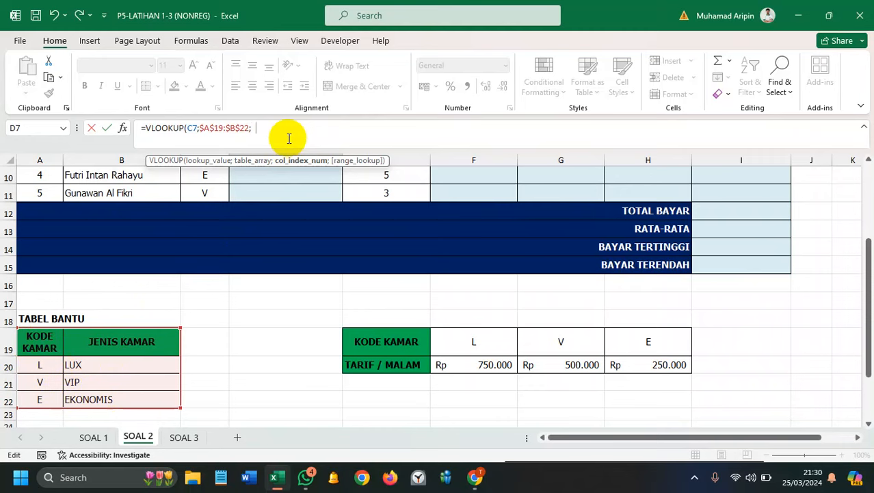
text(;0)
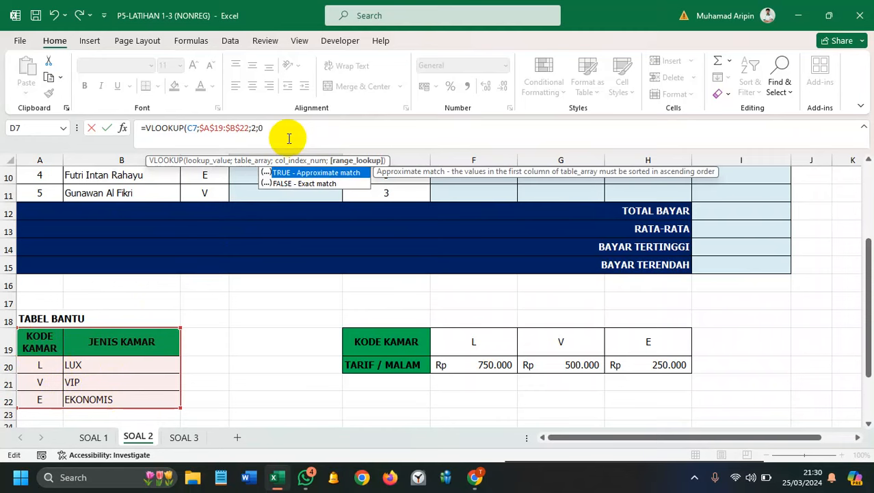
double_click(304, 173)
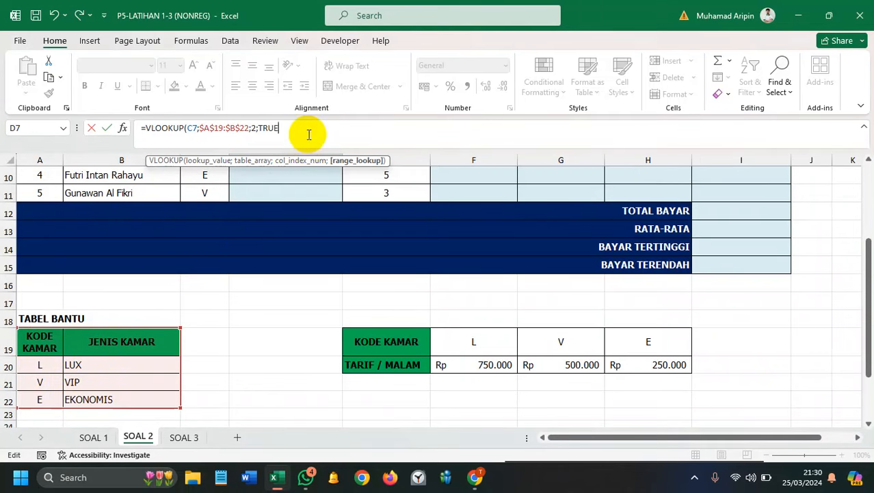
text())
key(Return)
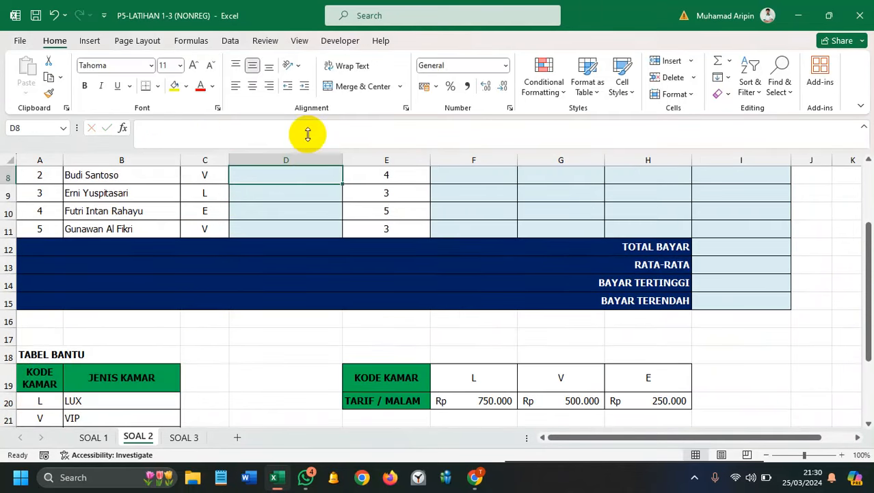
Step: Fill the JENIS KAMAR formula from D7 down to D11
scroll(332, 213, up, 3)
click(334, 272)
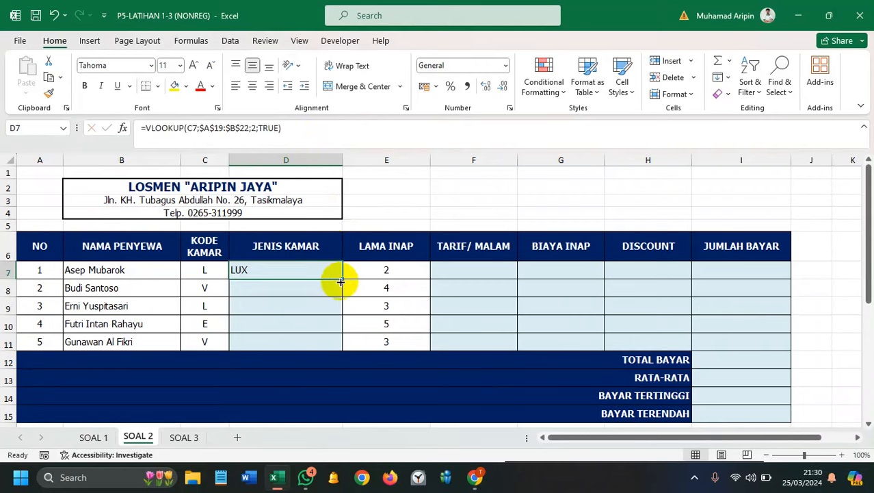
drag(346, 279, 345, 350)
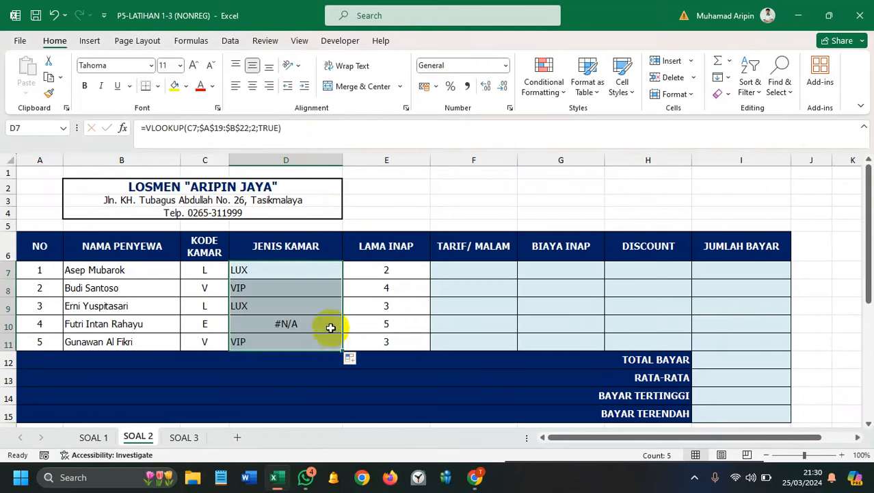
Step: Change the range lookup argument of D7's VLOOKUP to 0 and refill the formula down to D11
double_click(310, 270)
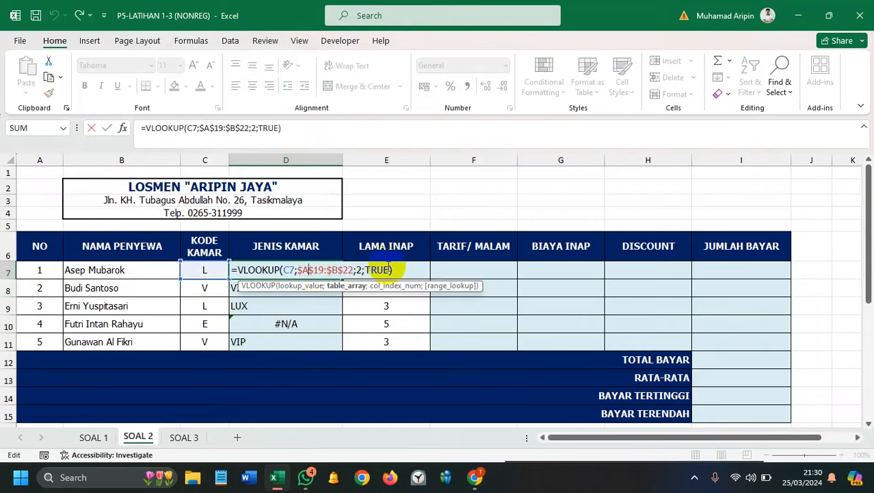
key(BackSpace)
key(BackSpace)
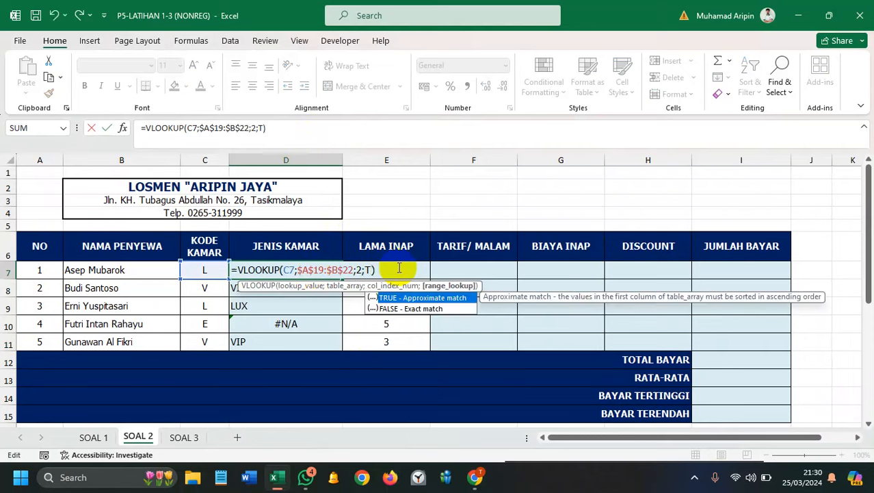
key(BackSpace)
key(Return)
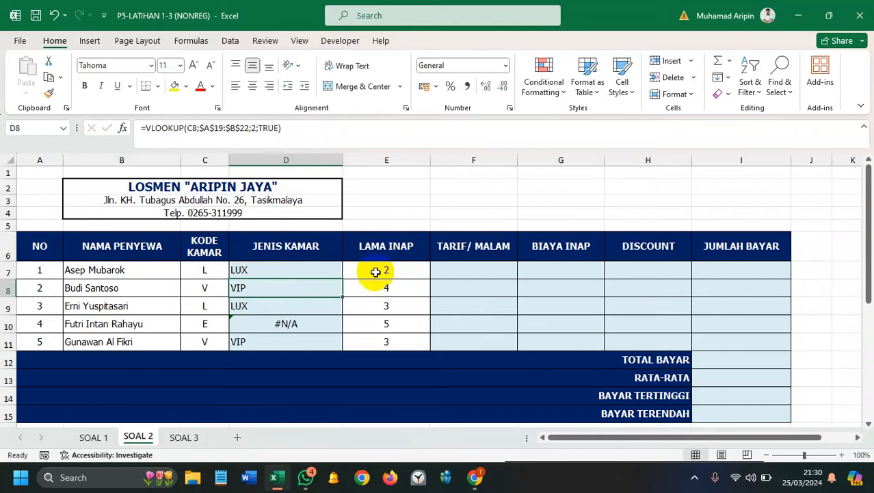
click(322, 269)
drag(342, 277, 343, 346)
click(316, 278)
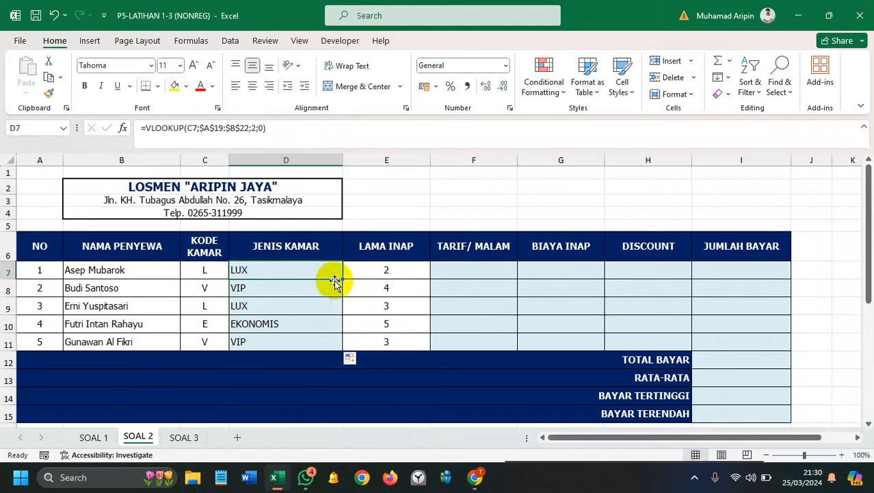
Step: Start an HLOOKUP formula in F7 of the TARIF/ MALAM column with the room code in C7 as lookup value
click(390, 284)
scroll(464, 281, down, 1)
scroll(463, 281, down, 4)
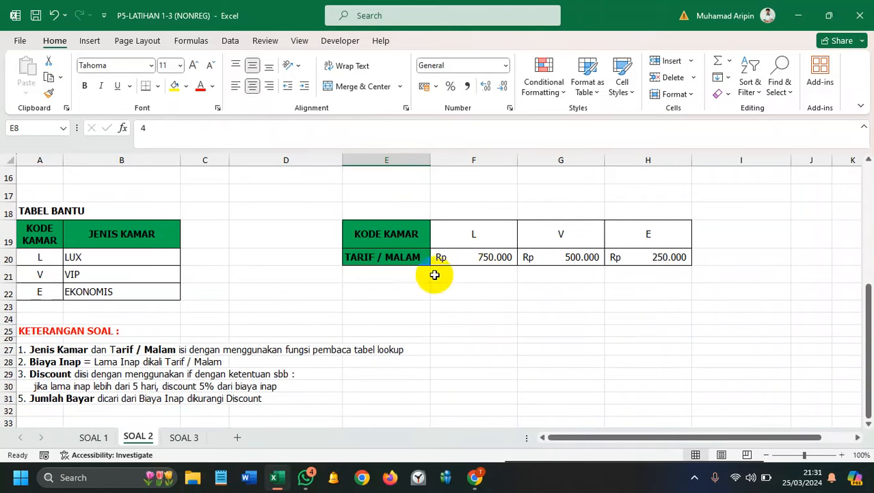
scroll(479, 243, up, 5)
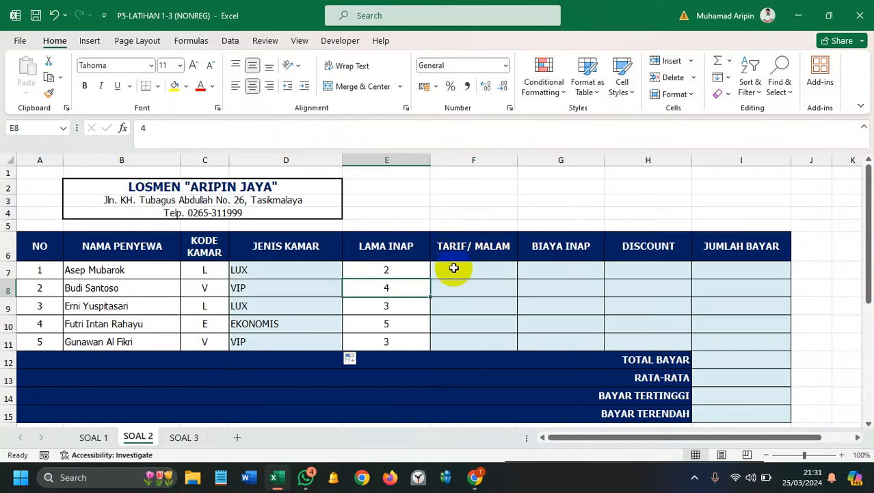
click(466, 268)
text(-H)
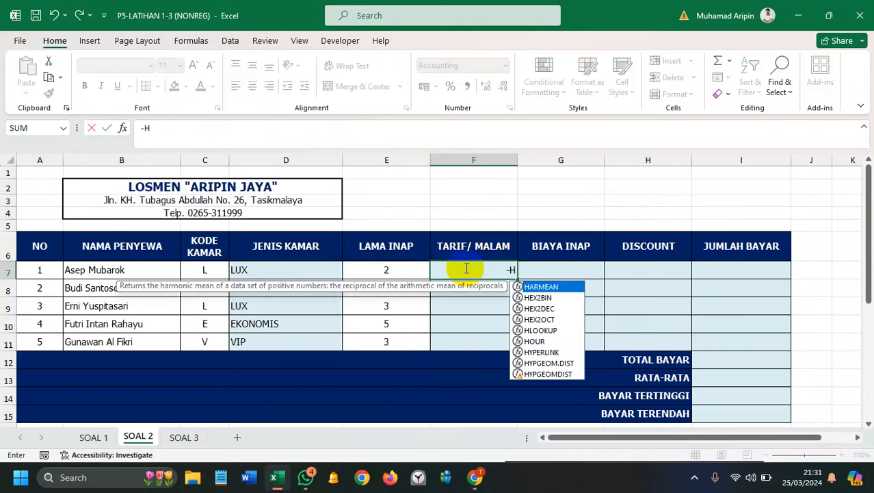
key(BackSpace)
text(Hlo)
key(Tab)
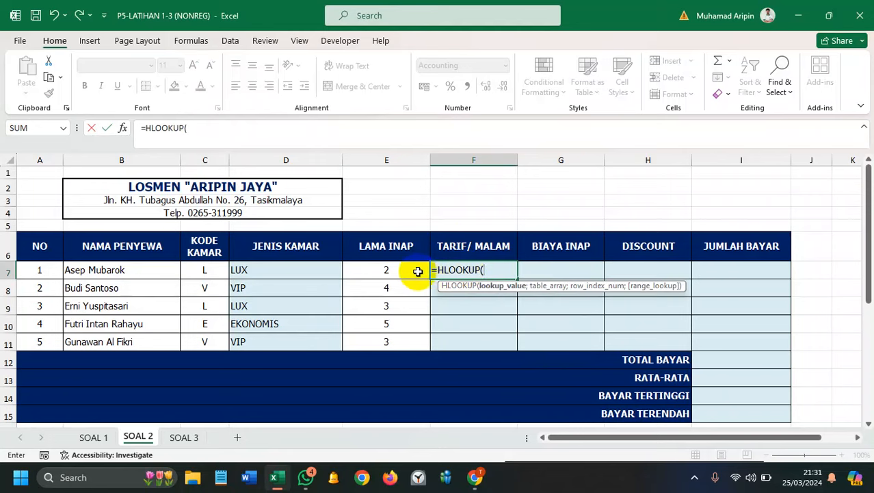
click(206, 269)
text(;)
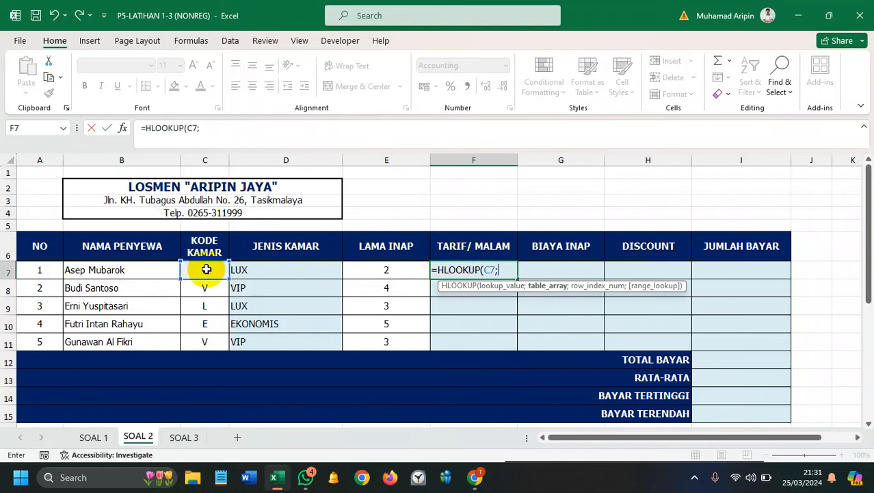
Step: Set the rate lookup table $E$19:$H$20 as the absolute table array of F7's HLOOKUP formula
scroll(357, 322, down, 4)
drag(400, 285, 669, 319)
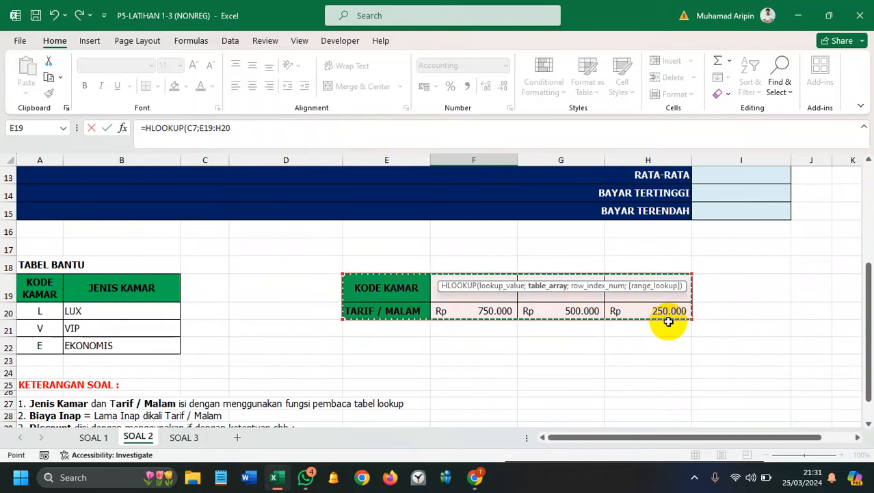
key(F4)
text(;)
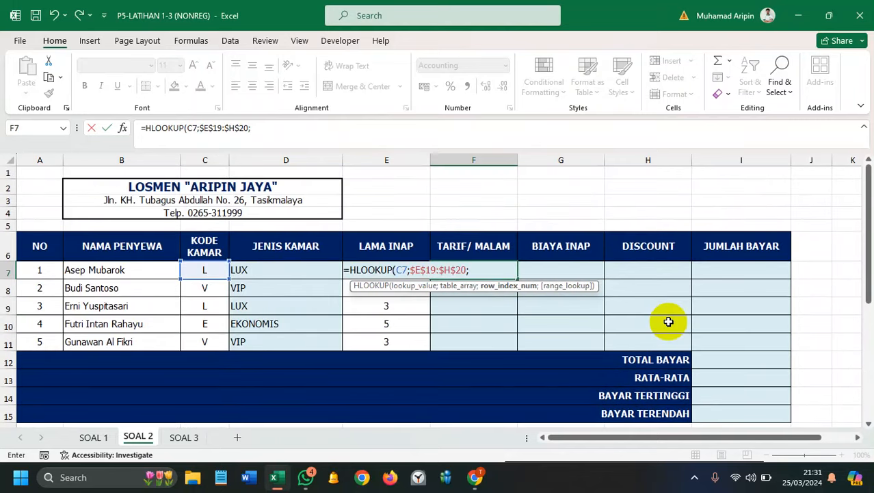
Step: Complete F7's HLOOKUP with row index 2 and range lookup 0, and fill the formula down to F11
scroll(623, 361, down, 3)
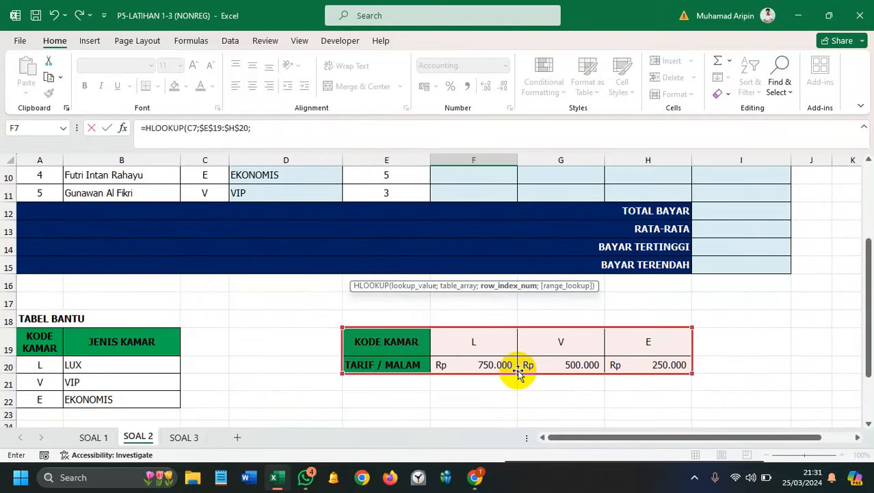
text(2)
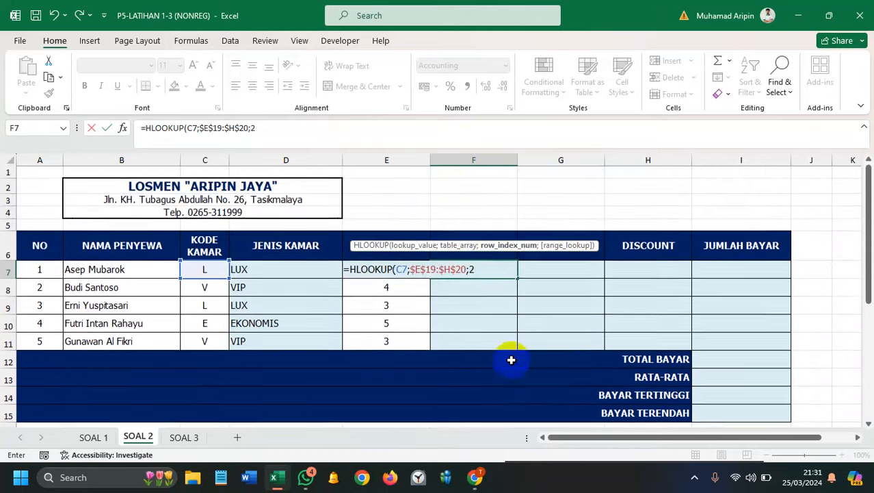
text(;0)
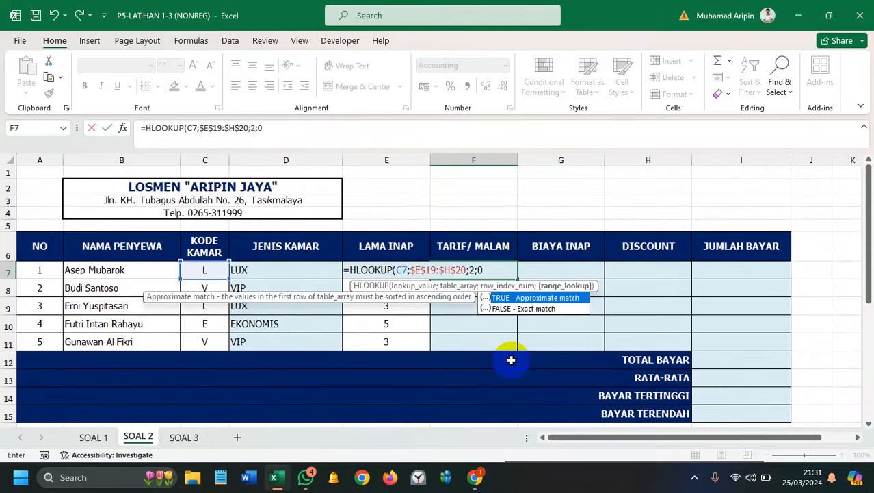
text())
key(Return)
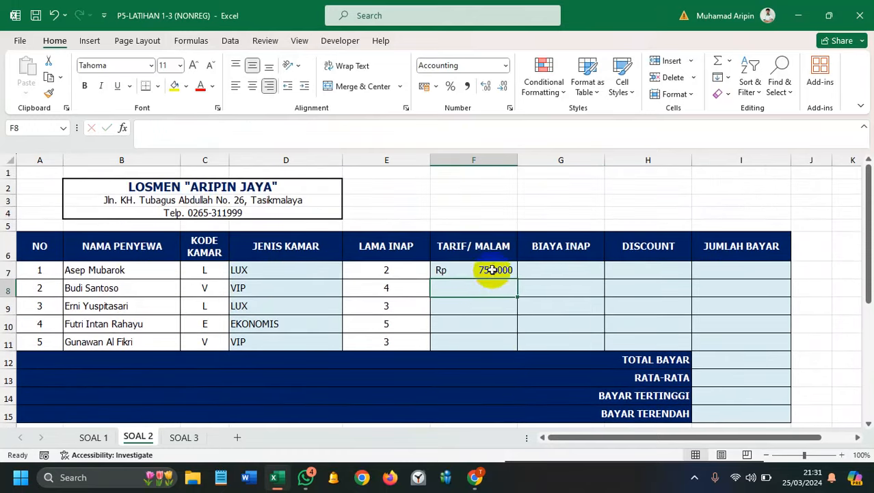
click(491, 272)
drag(518, 279, 511, 343)
Step: Calculate BIAYA INAP in G7 with =E7*F7 and fill the formula down to G11
scroll(531, 316, down, 5)
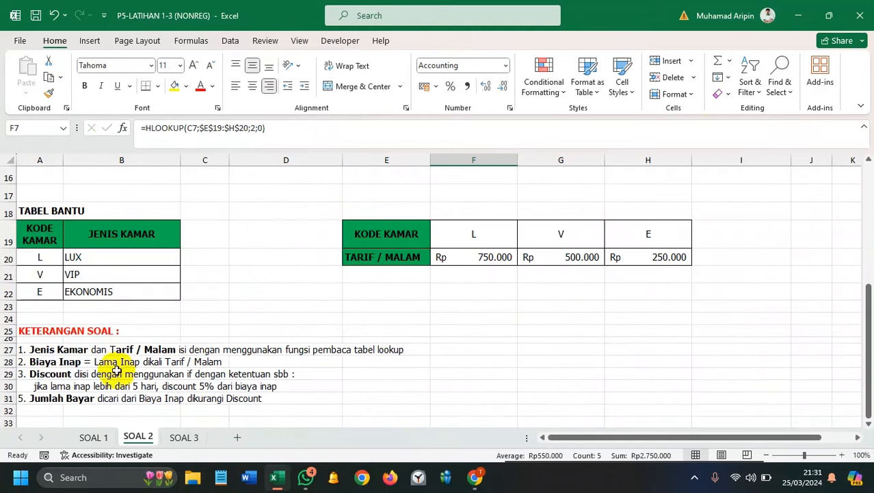
scroll(210, 375, up, 4)
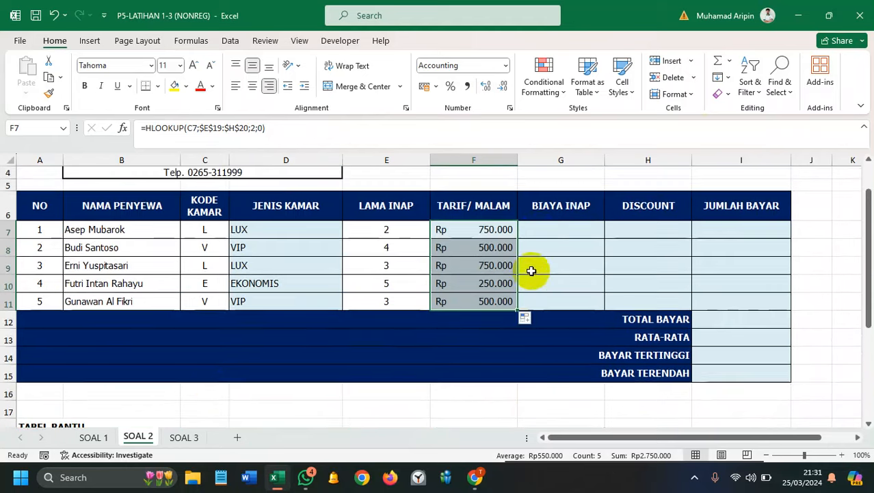
click(535, 229)
text(=)
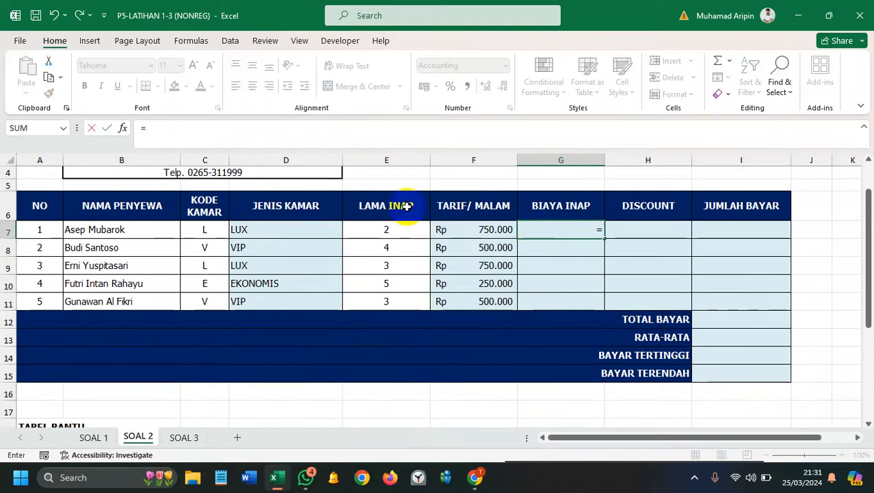
click(388, 229)
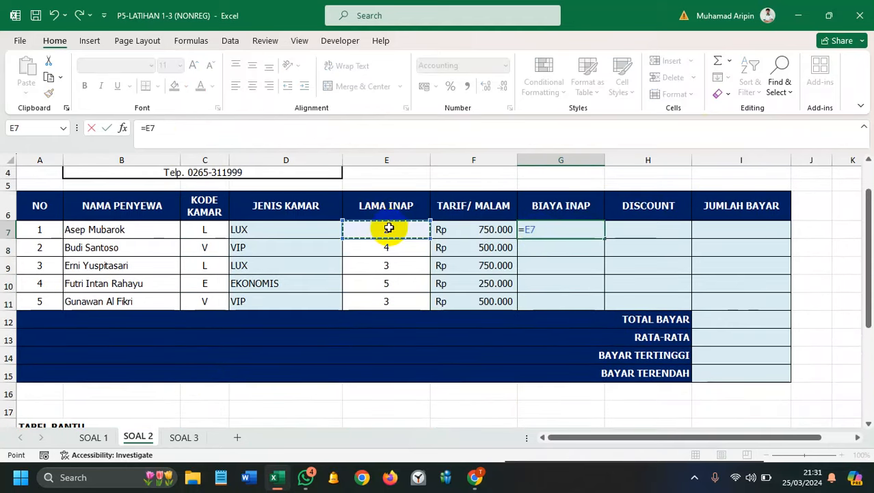
text(*)
click(458, 229)
key(Return)
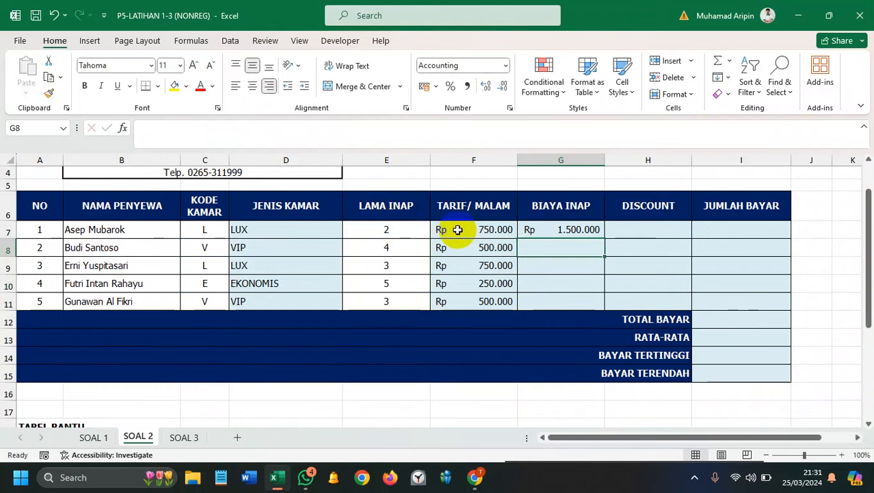
click(592, 229)
drag(605, 238, 594, 305)
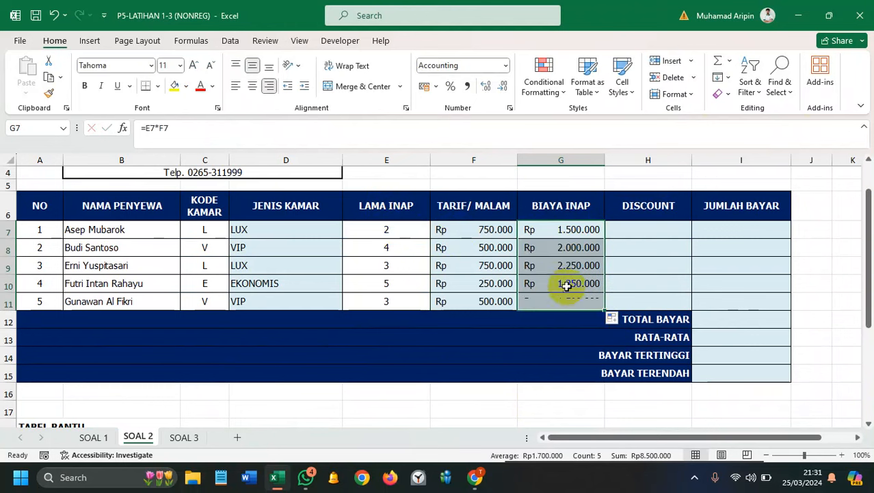
Step: Following the discount rule under KETERANGAN SOAL, enter =IF(E7>5;5%) in H7 of the DISCOUNT column
scroll(573, 288, down, 5)
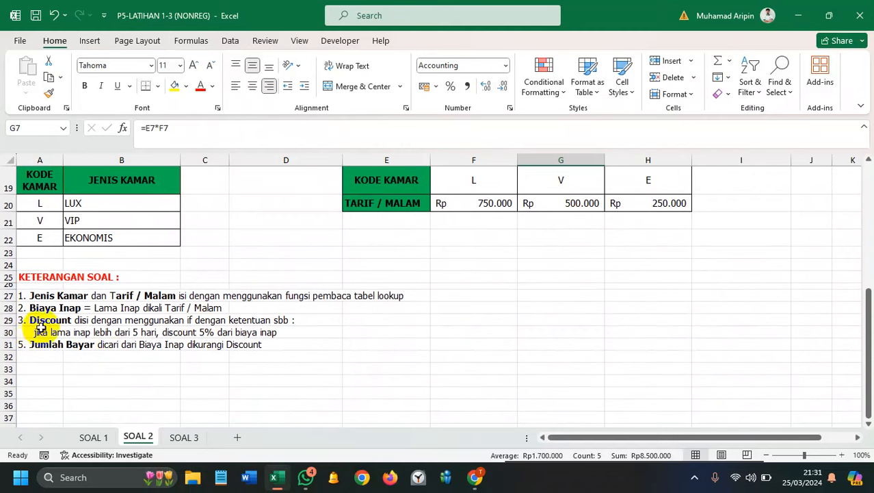
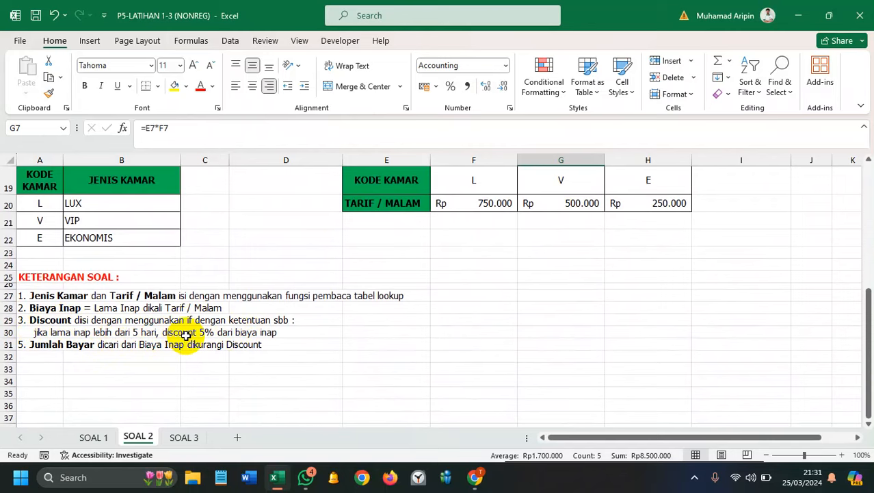
scroll(277, 335, up, 6)
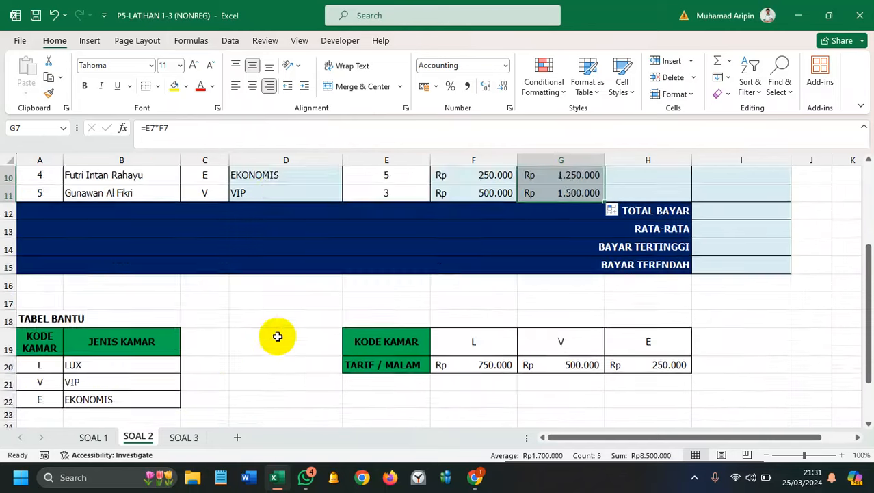
scroll(278, 337, down, 6)
scroll(277, 336, up, 5)
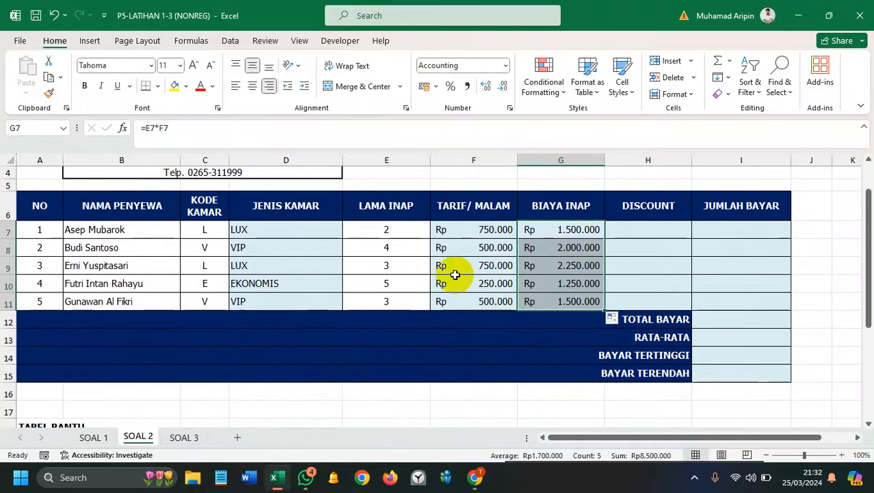
scroll(455, 274, down, 6)
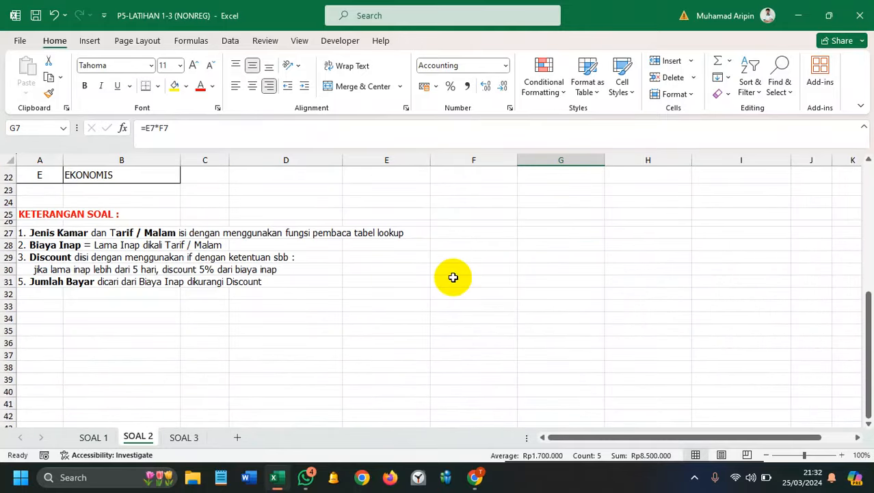
scroll(453, 277, up, 6)
click(612, 228)
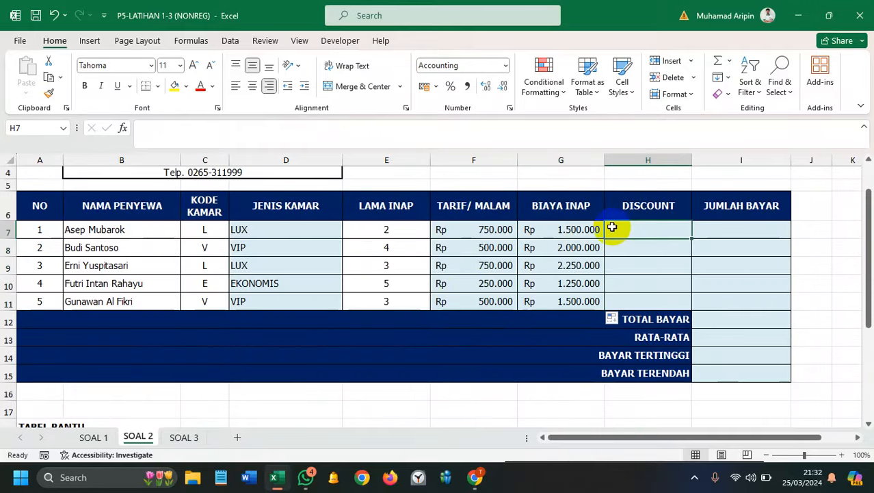
text(=)
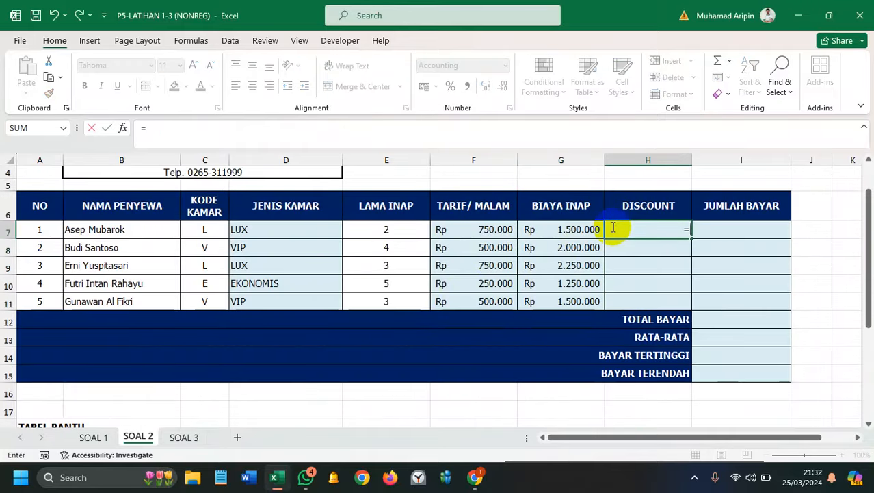
text(if)
key(Tab)
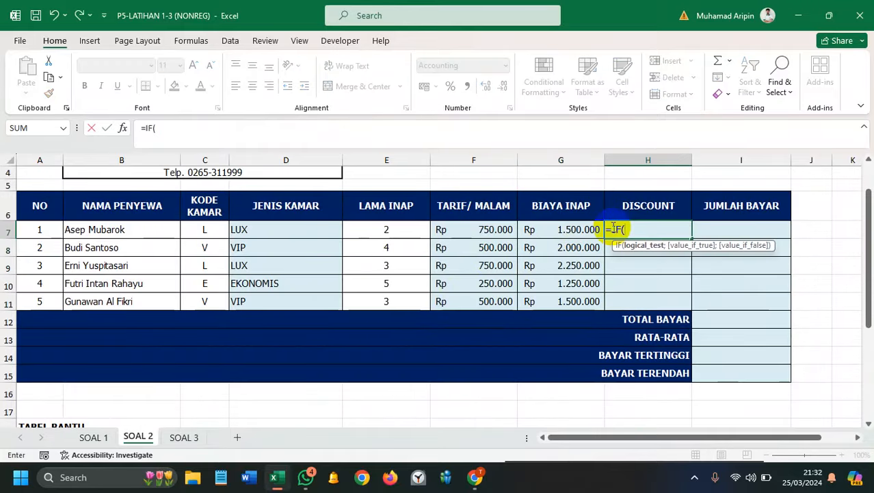
click(418, 228)
text(>)
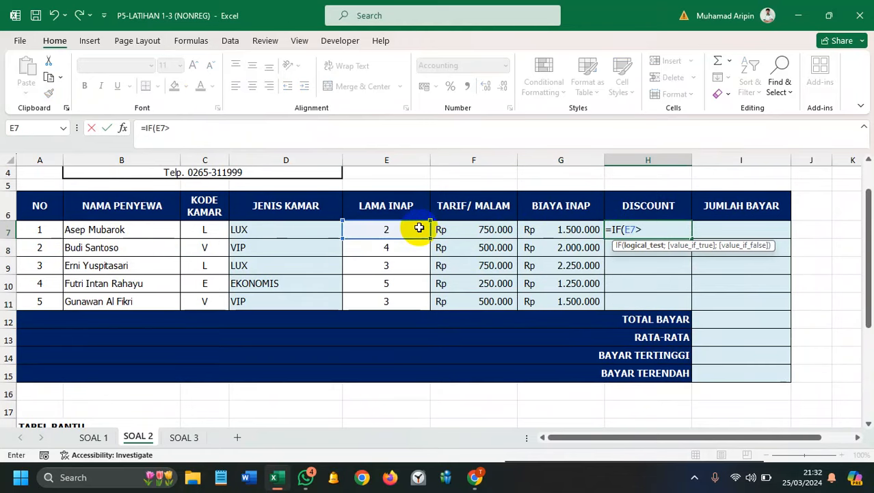
text(5;)
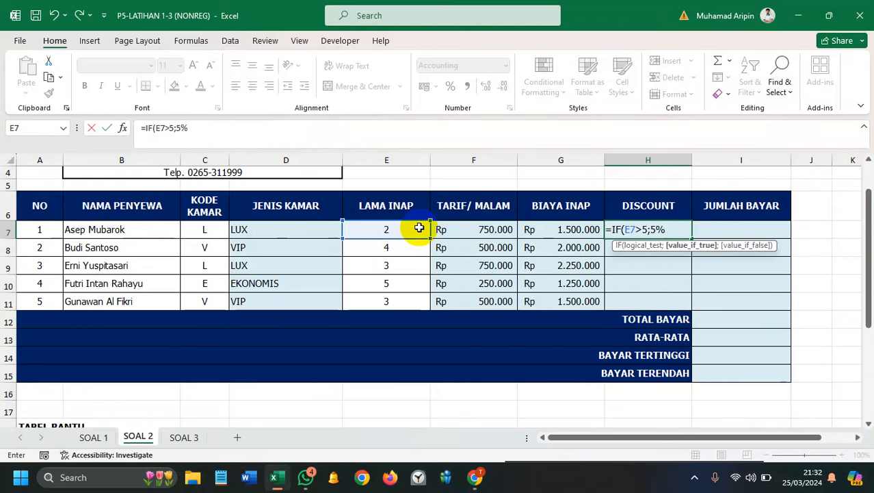
text(5%)
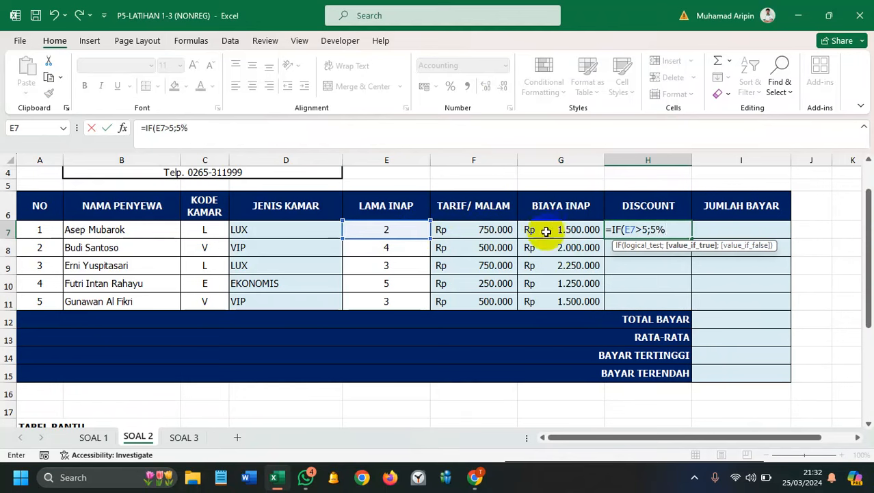
key(ctrl+Return)
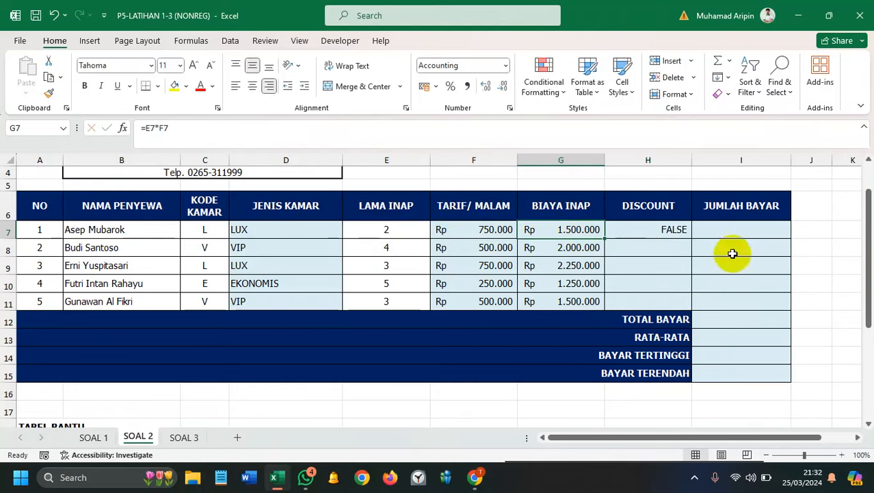
Step: Extend H7's discount formula to =IF(E7>5;5%*G7;0) and fill it down to H11
double_click(673, 230)
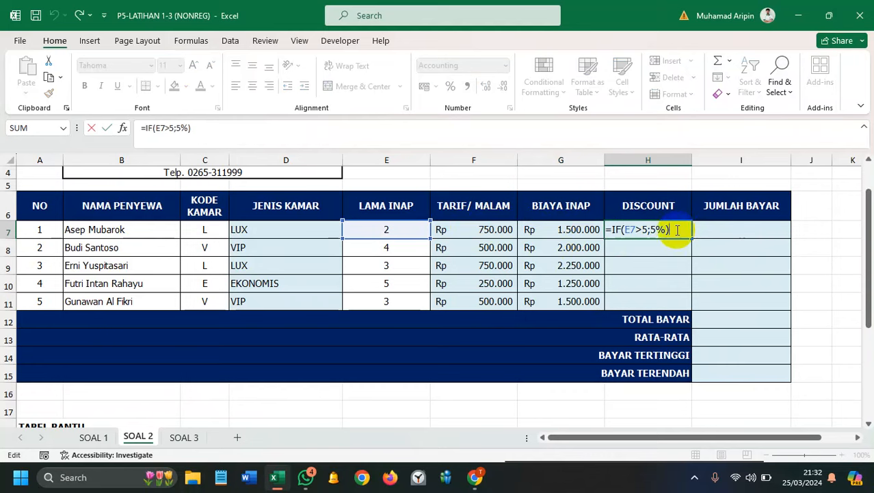
key(BackSpace)
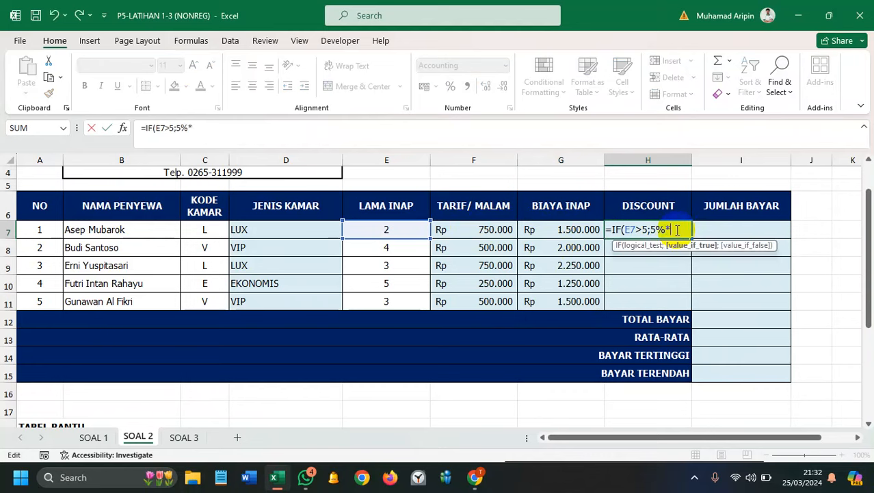
text(*)
click(545, 229)
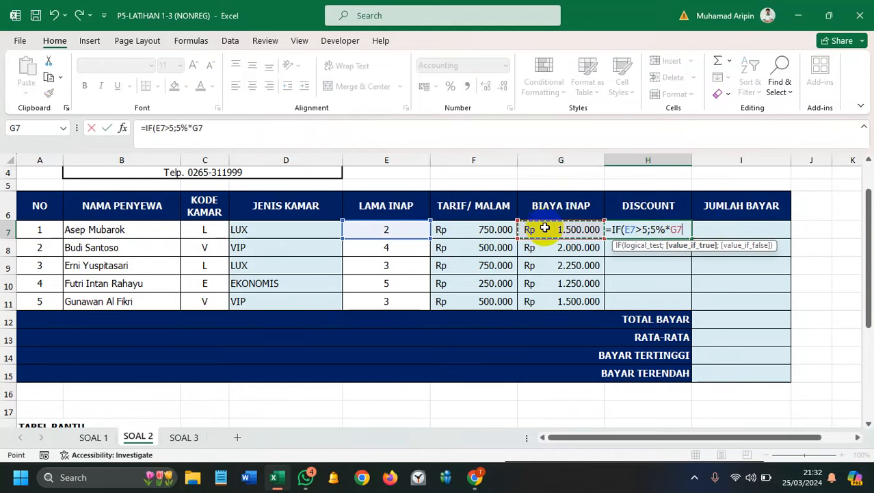
text(;0)
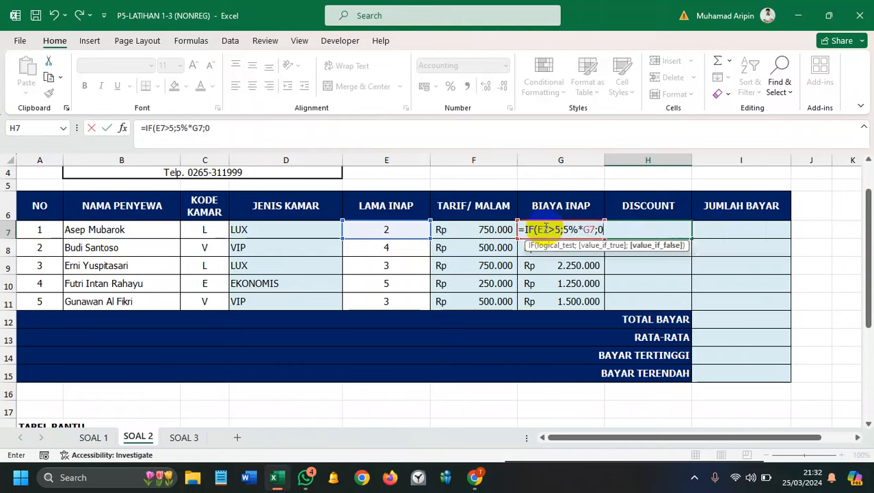
text())
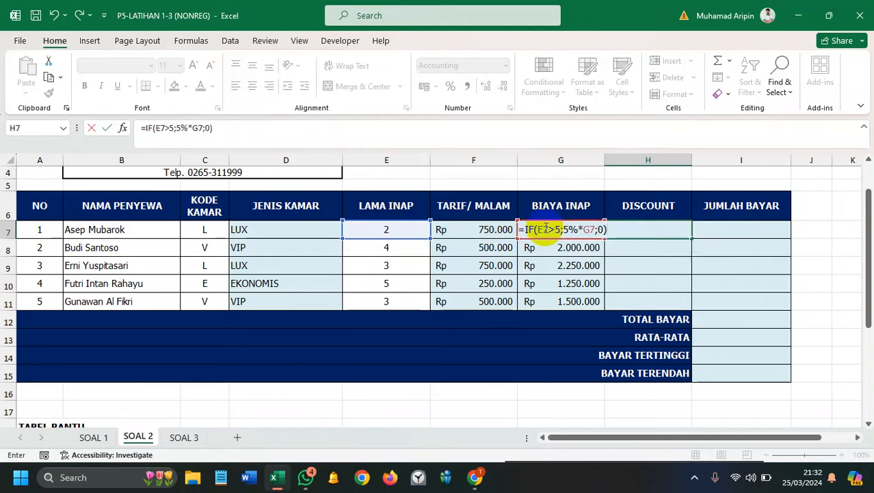
key(Return)
click(681, 231)
drag(691, 240, 691, 302)
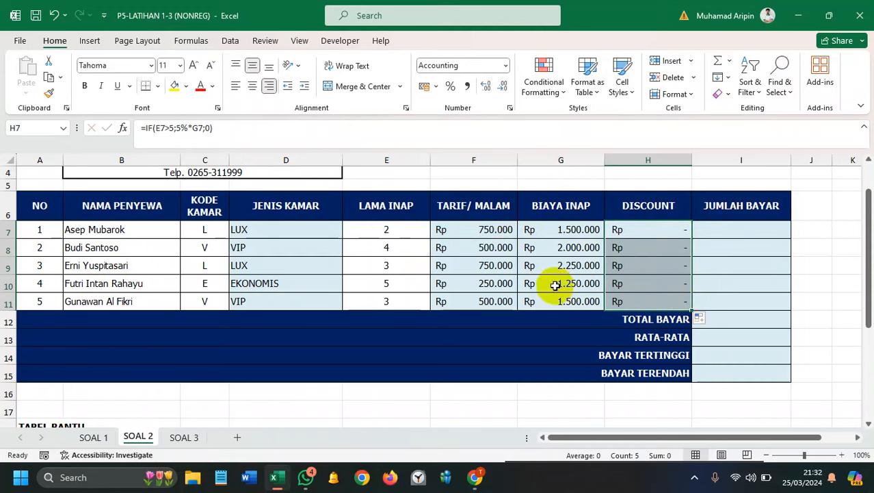
Step: Set LAMA INAP in E10 to 6 and save the workbook
click(404, 281)
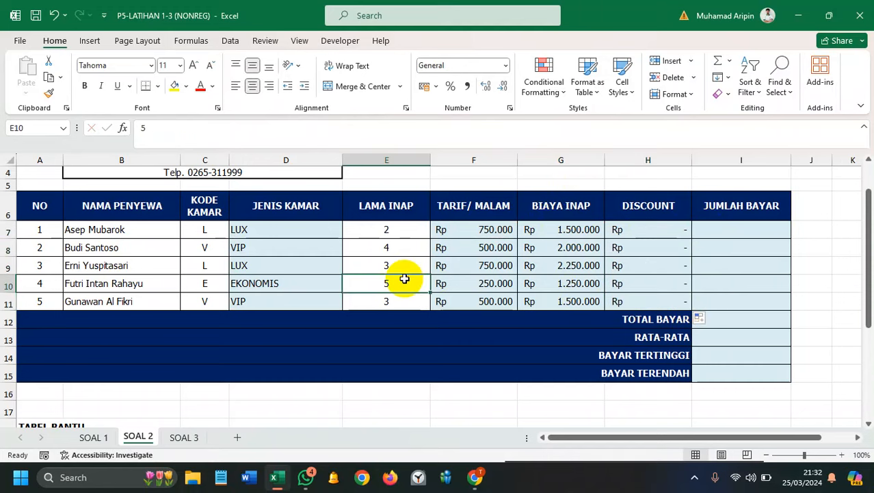
text(6)
key(Return)
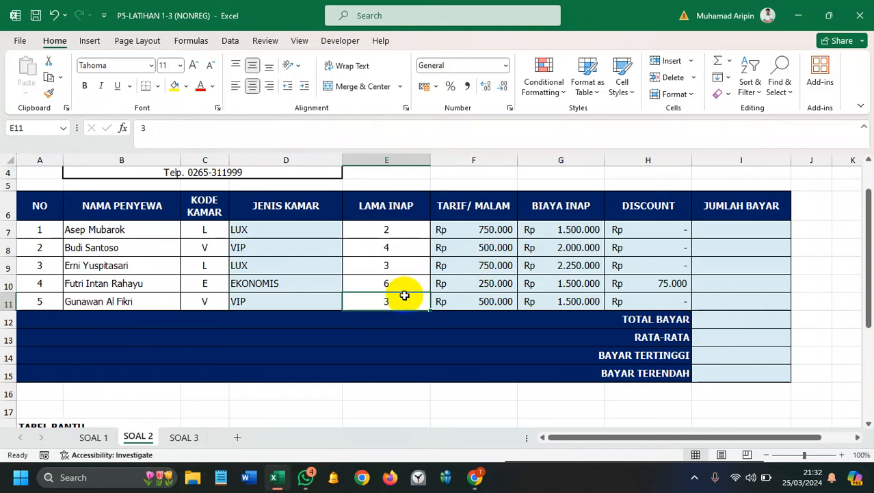
click(746, 286)
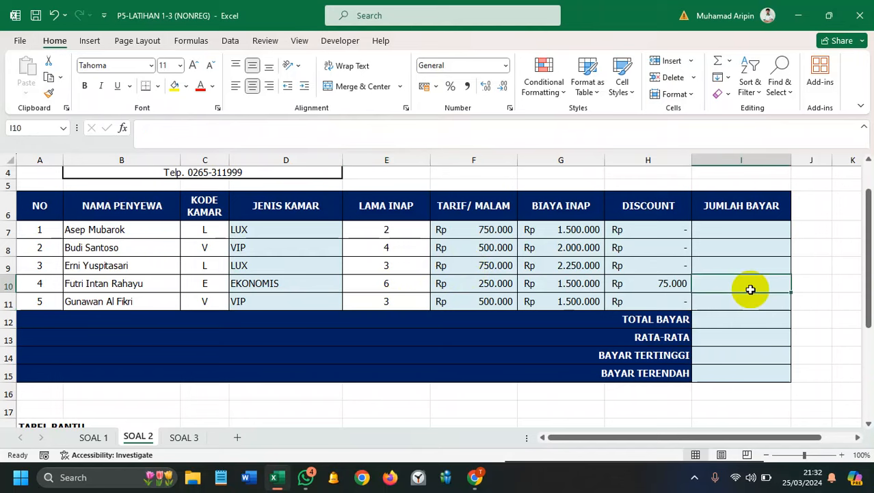
click(32, 15)
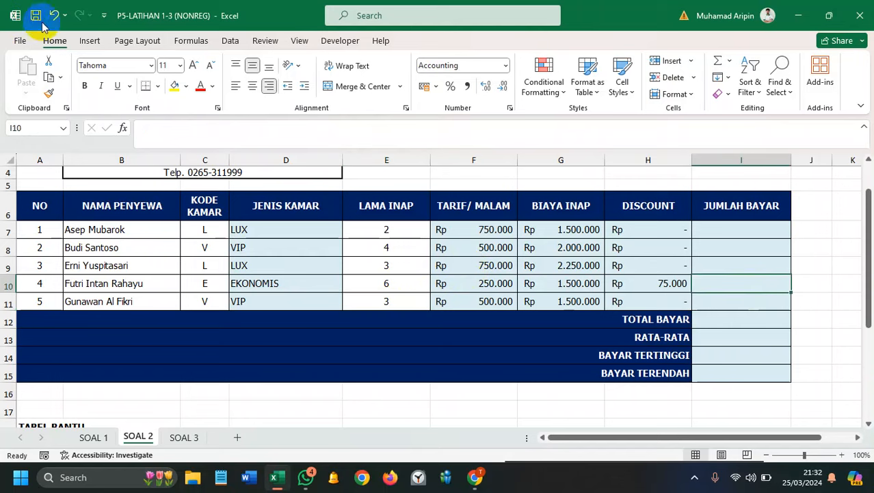
Step: Calculate JUMLAH BAYAR in I7 with =G7-H7 and fill the formula down to I11
click(739, 230)
text(=)
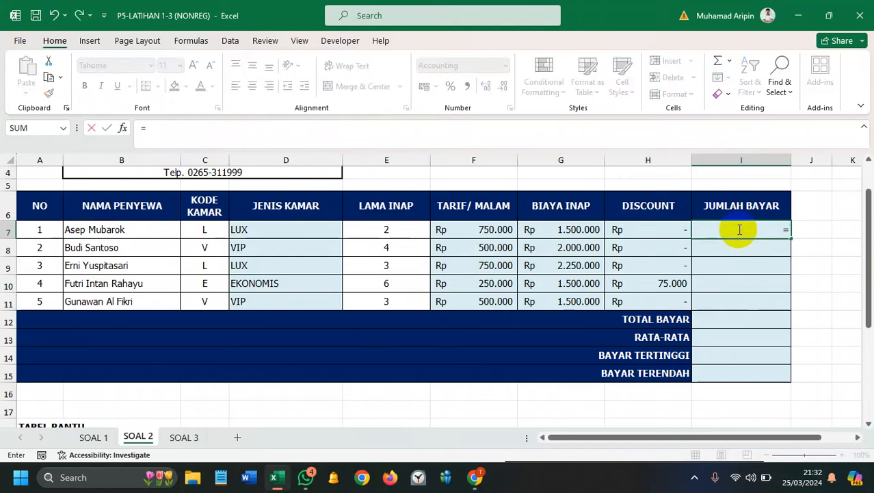
click(575, 229)
text(-)
click(628, 229)
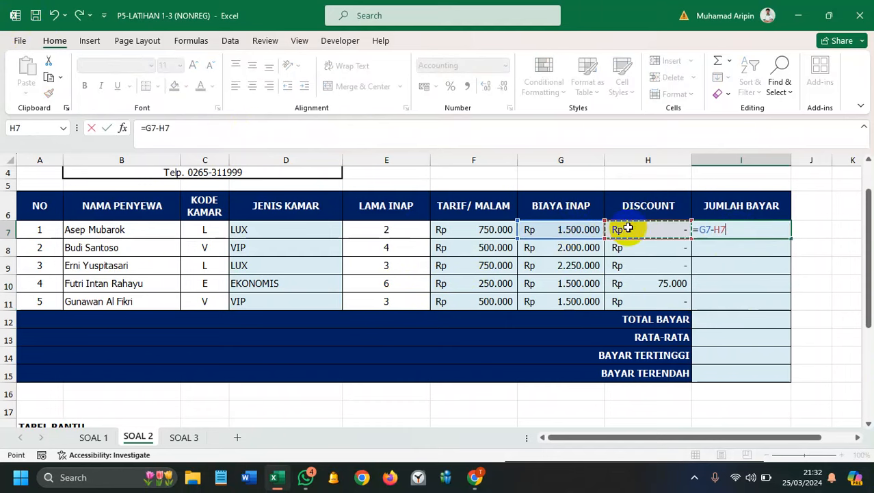
key(Return)
click(753, 229)
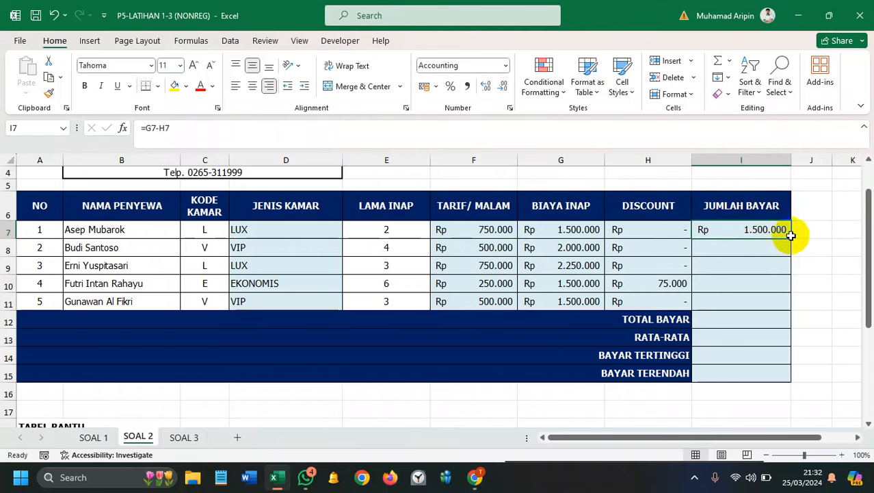
drag(791, 238, 788, 298)
drag(789, 305, 789, 306)
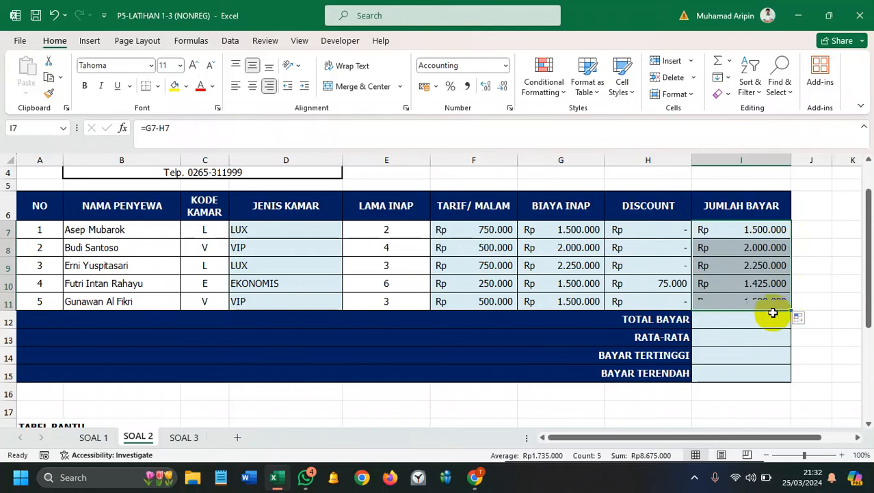
Step: Calculate TOTAL BAYAR in I12 with a SUM of I7:I11
click(745, 321)
text(=Sum)
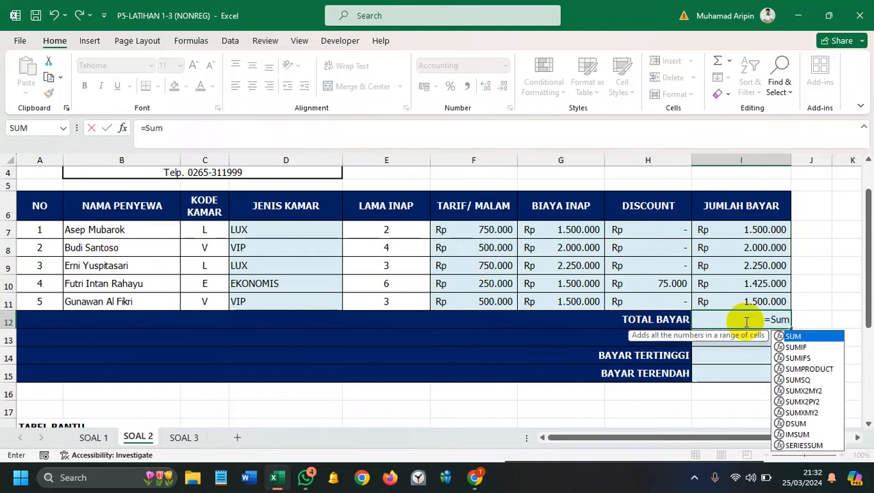
key(Tab)
drag(729, 229, 724, 297)
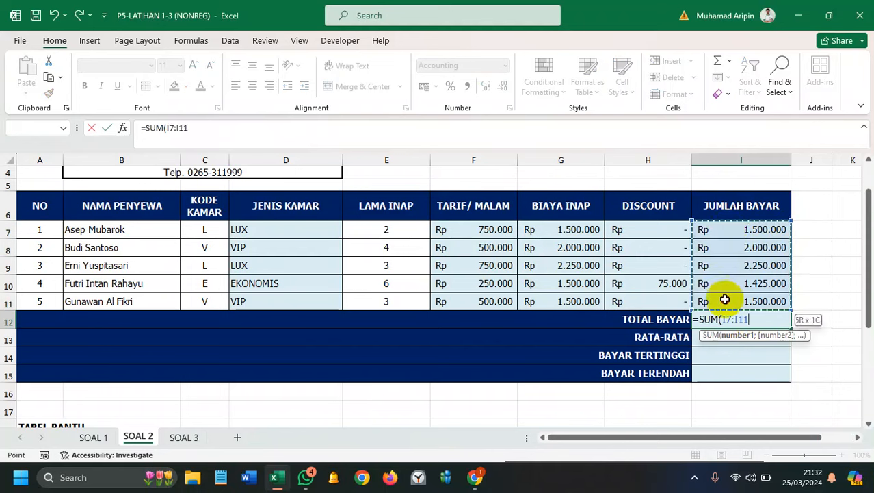
key(Return)
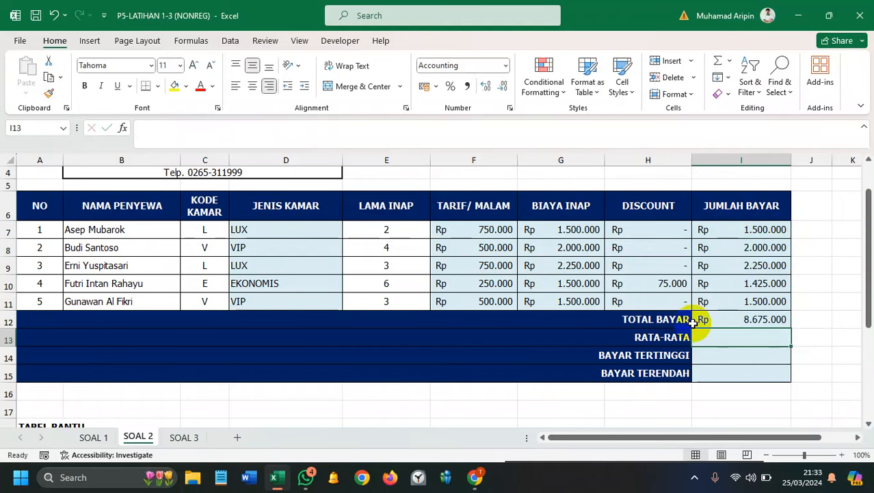
Step: Calculate RATA-RATA in I13 with an AVERAGE of I7:I11
text(=Aver)
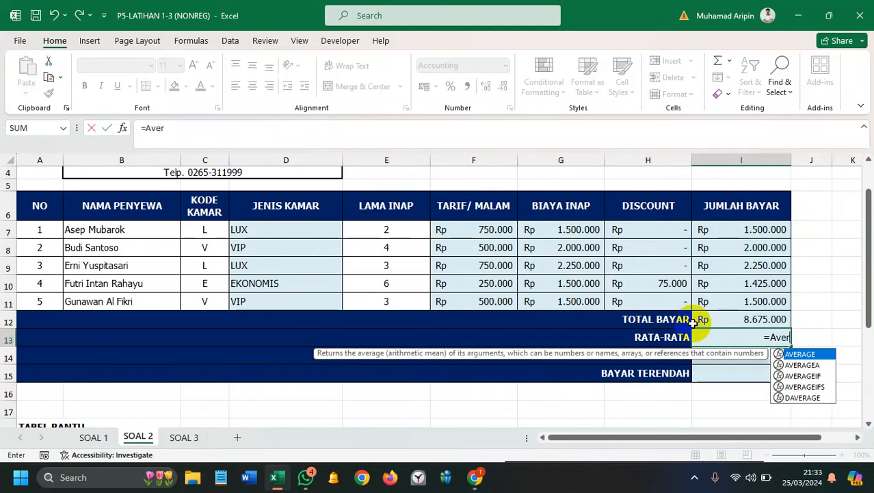
key(Tab)
drag(743, 230, 740, 302)
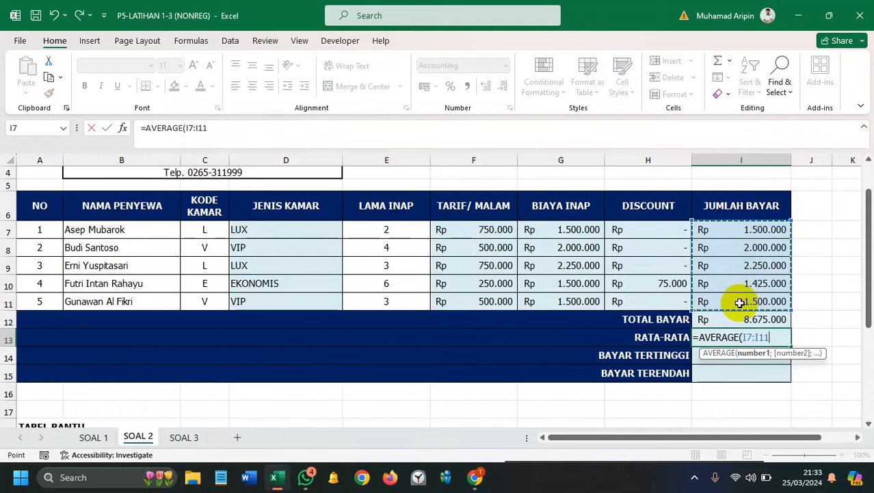
text())
key(Return)
Step: Calculate BAYAR TERTINGGI in I14 with a MAX of I7:I11
text(=Mi)
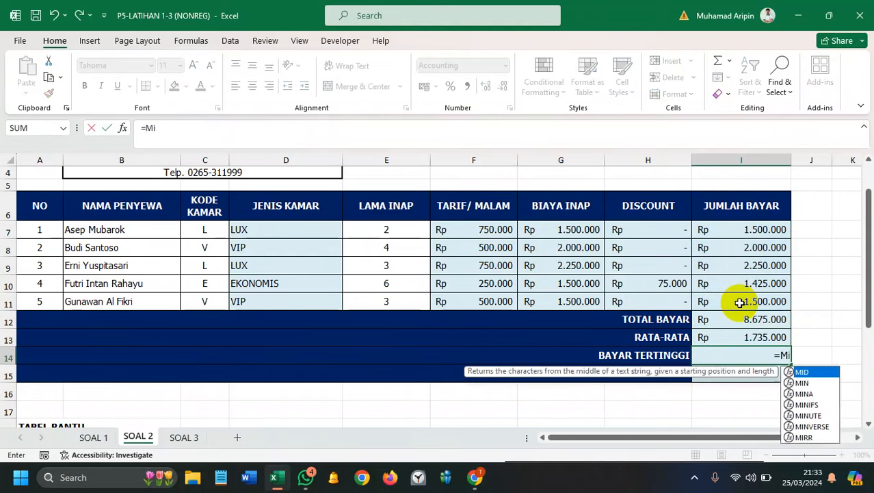
text(n)
key(Tab)
key(BackSpace)
key(BackSpace)
key(BackSpace)
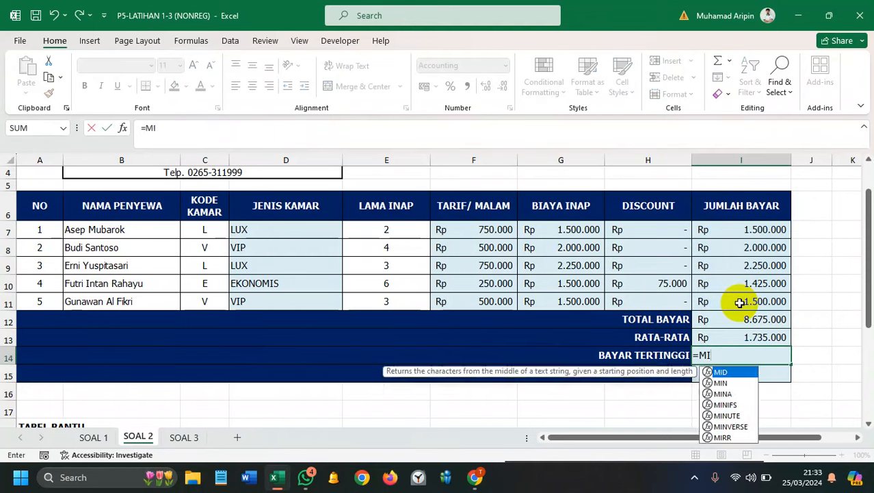
text(ax)
key(Tab)
drag(751, 231, 753, 296)
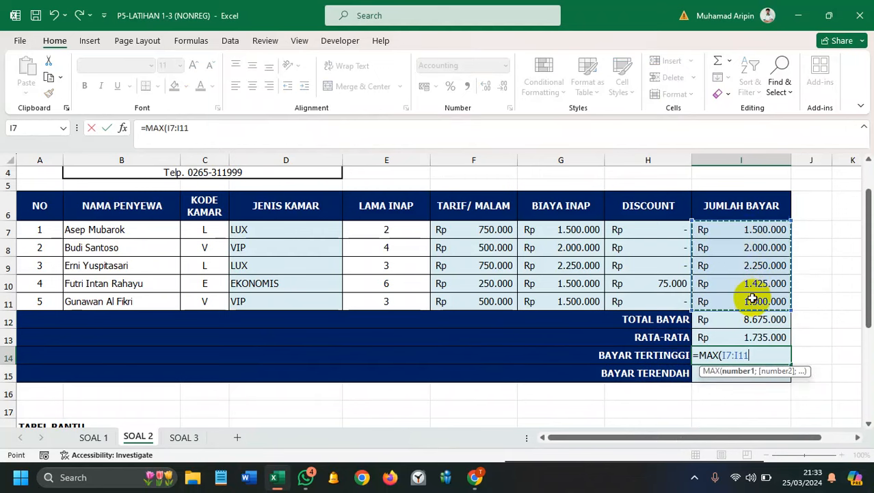
key(Return)
Step: Calculate BAYAR TERENDAH in I15 with a MIN of the JUMLAH BAYAR values in I7:I11
text(=Min)
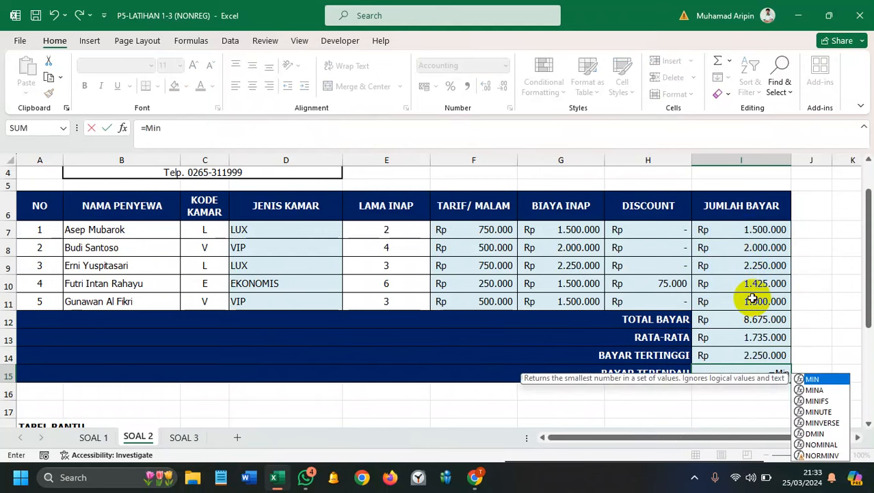
key(Tab)
drag(751, 229, 735, 370)
key(Return)
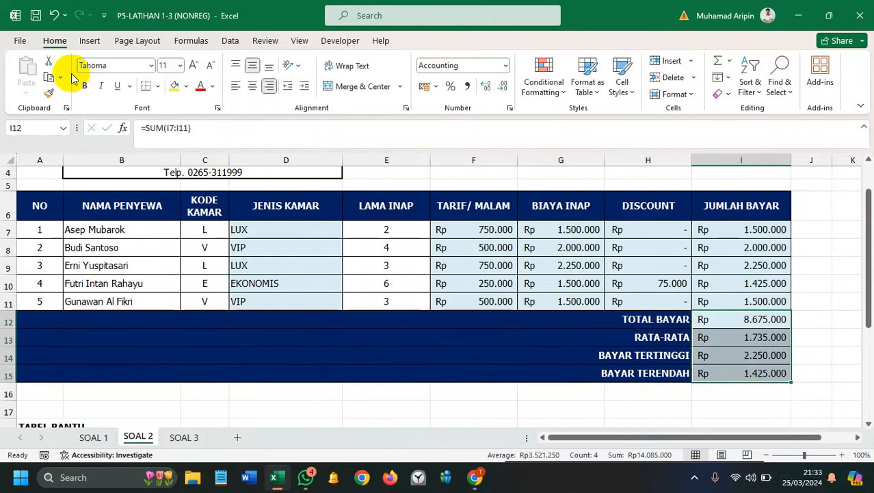
Step: Make the summary values in I12:I15 bold
click(85, 85)
click(812, 319)
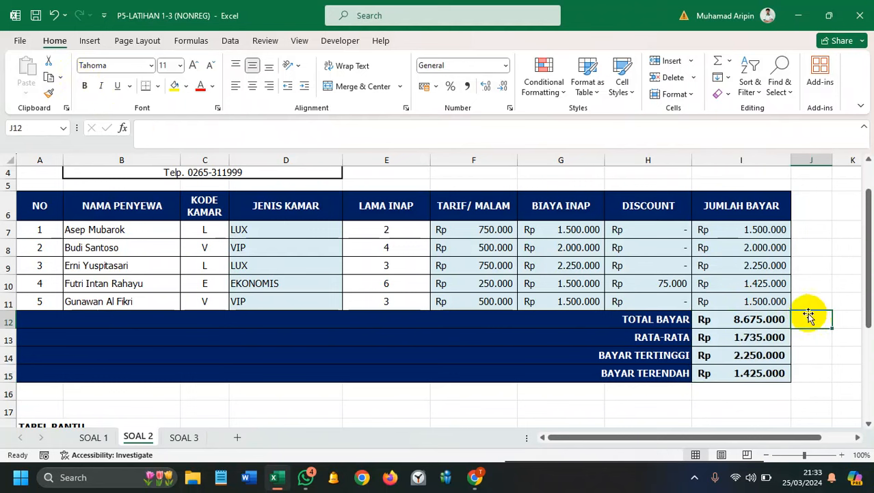
scroll(667, 301, down, 1)
scroll(675, 308, up, 2)
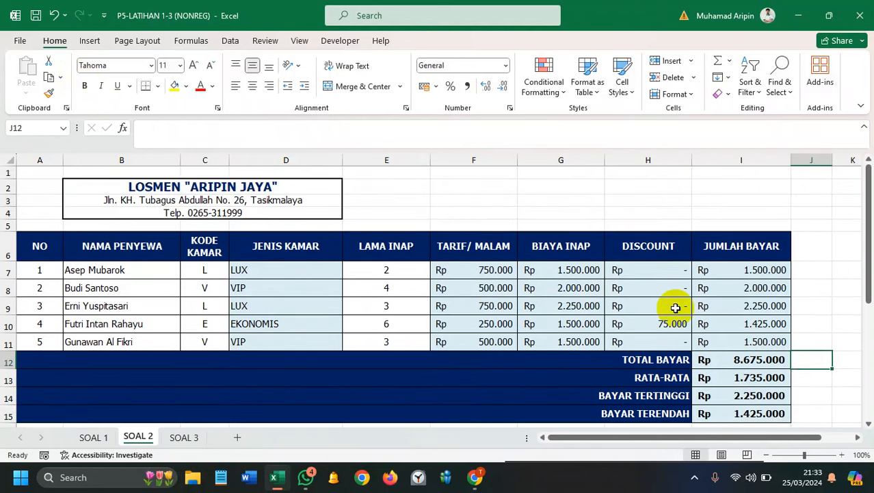
scroll(220, 254, down, 2)
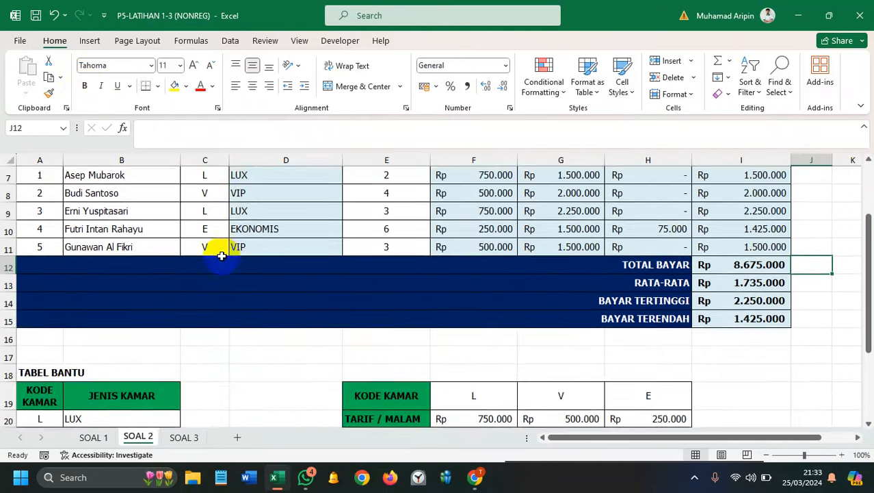
scroll(222, 255, down, 2)
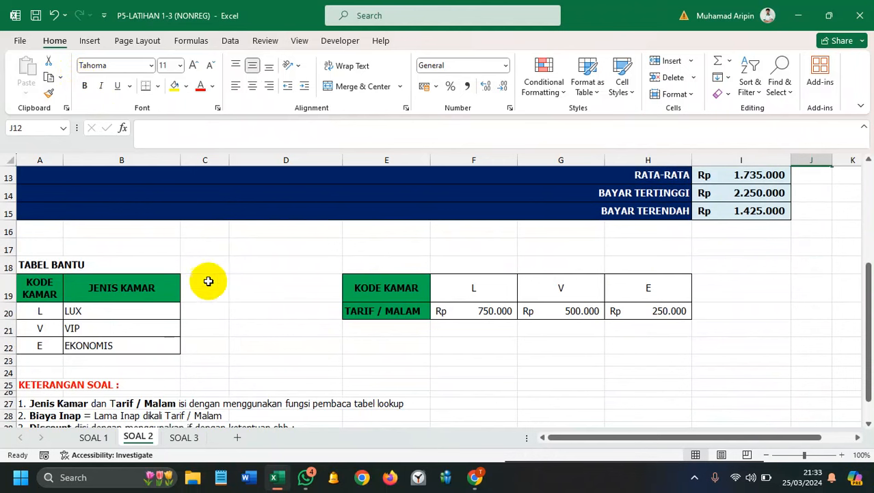
Step: Open the SOAL 3 sheet and read through the clinic table, the Biaya Perhari table and the Ketentuan Soal rules
click(183, 439)
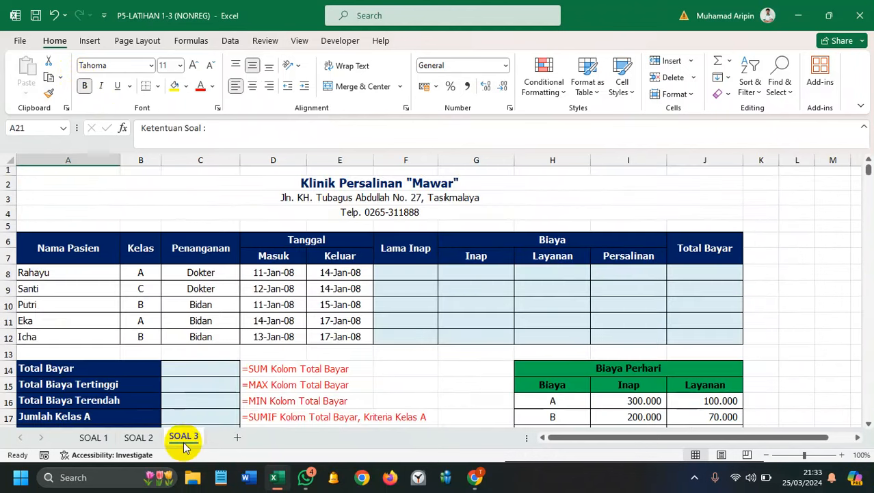
click(308, 356)
scroll(307, 357, down, 5)
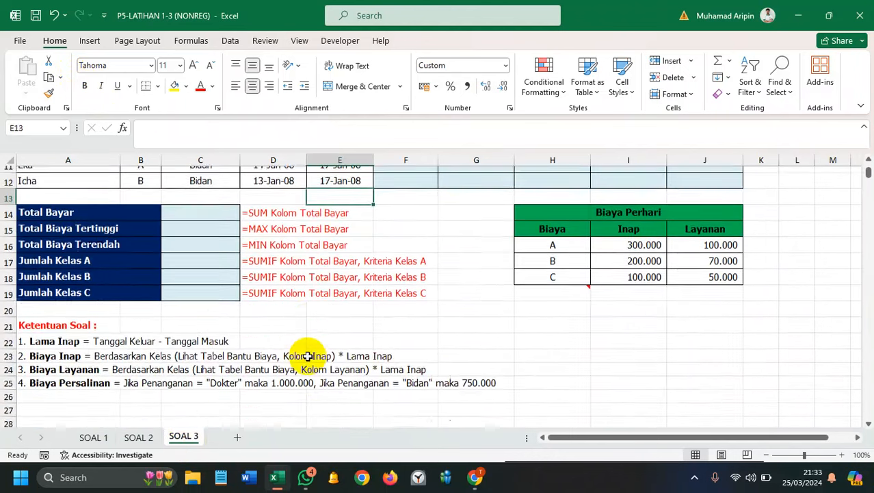
scroll(307, 356, up, 1)
scroll(239, 345, up, 4)
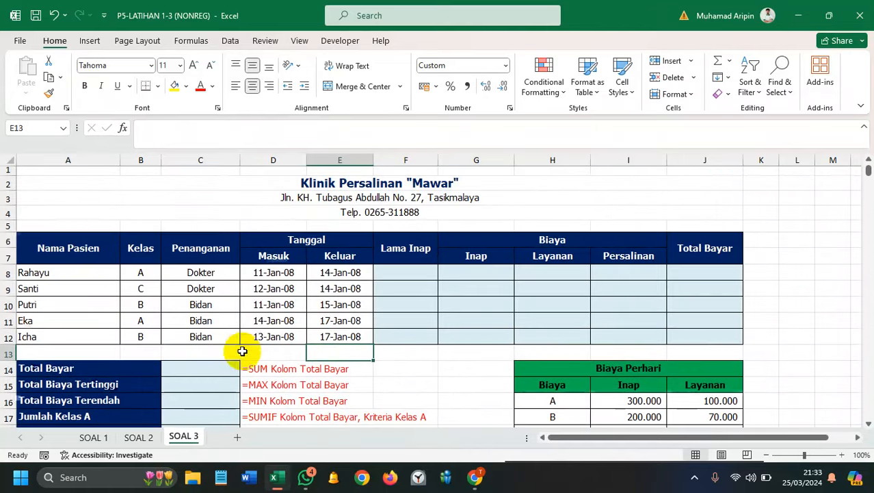
scroll(243, 340, down, 2)
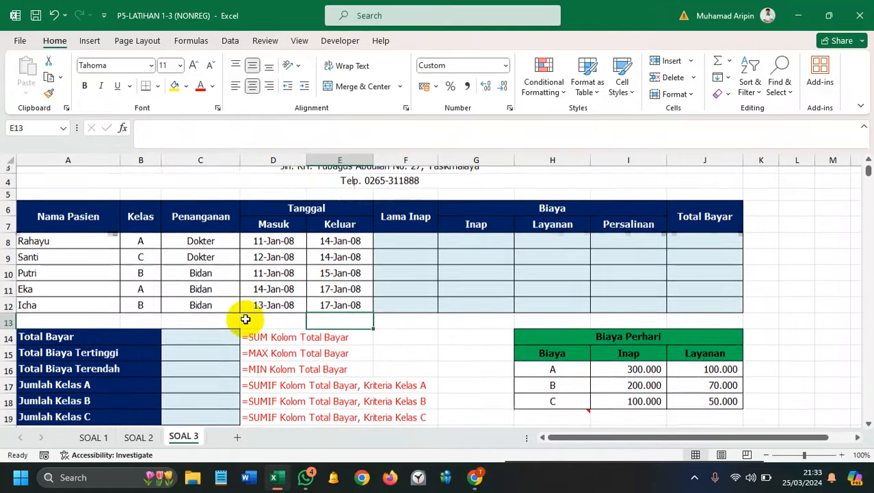
scroll(233, 342, down, 1)
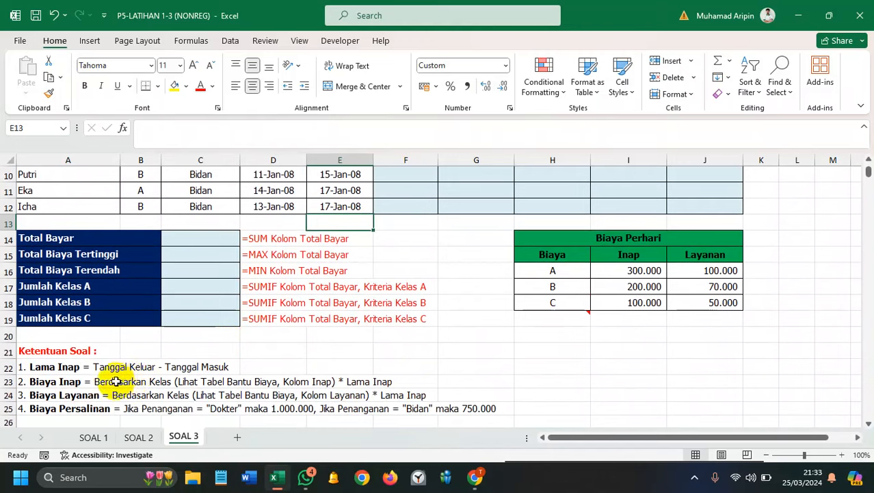
Step: Calculate Lama Inap in F8 with =E8-D8 and fill the formula down to F12
scroll(219, 365, up, 3)
click(406, 271)
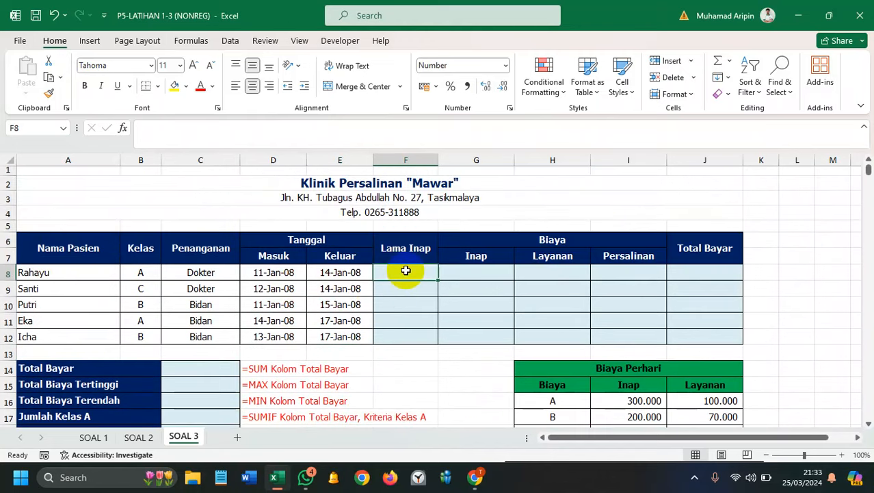
text(=)
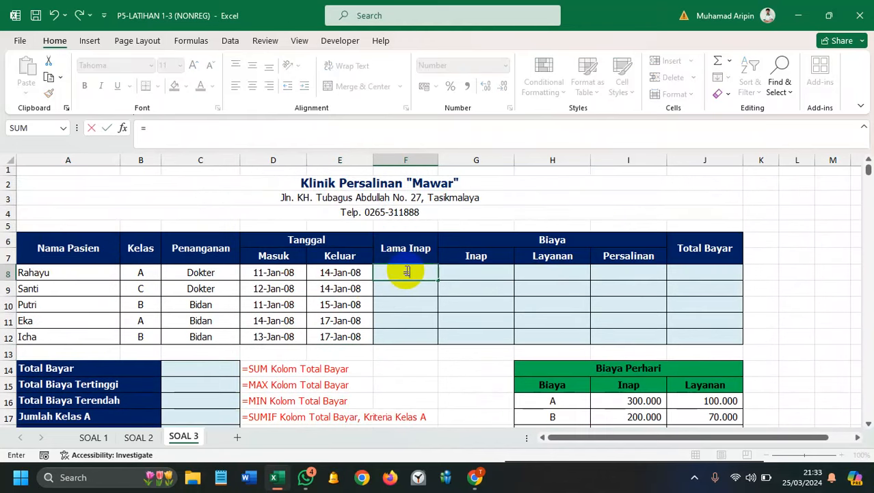
click(368, 272)
text(-)
click(286, 272)
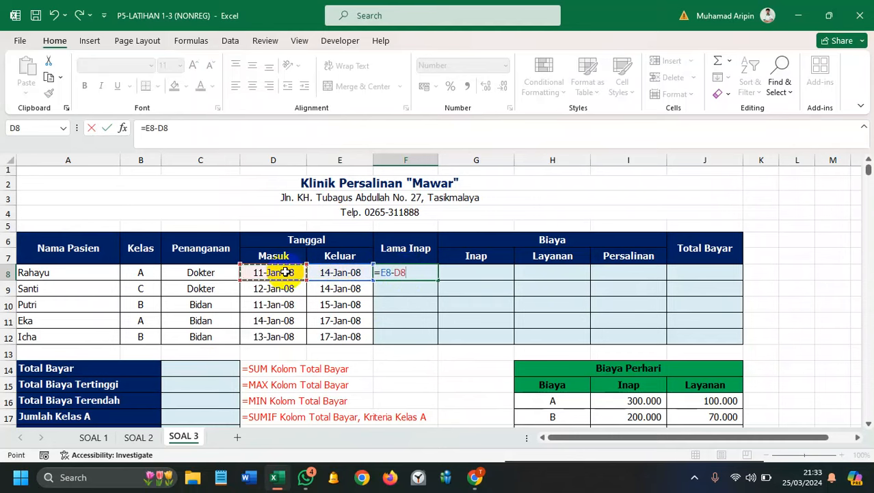
key(Return)
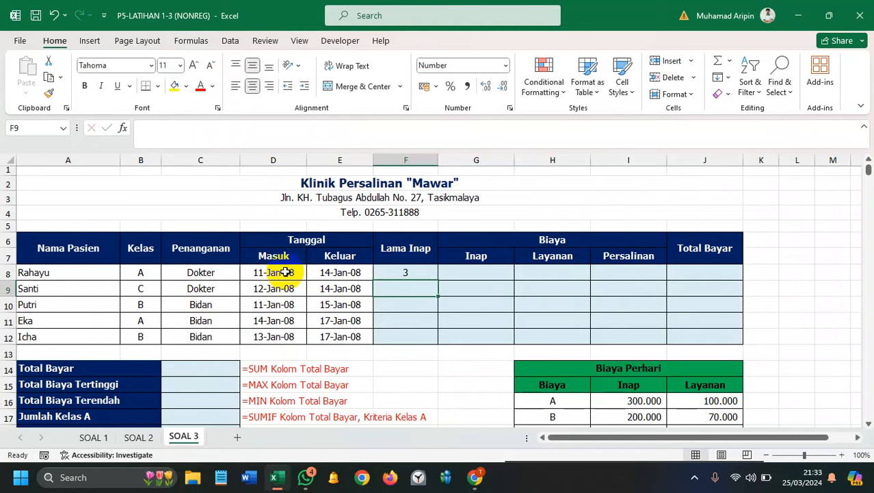
click(409, 273)
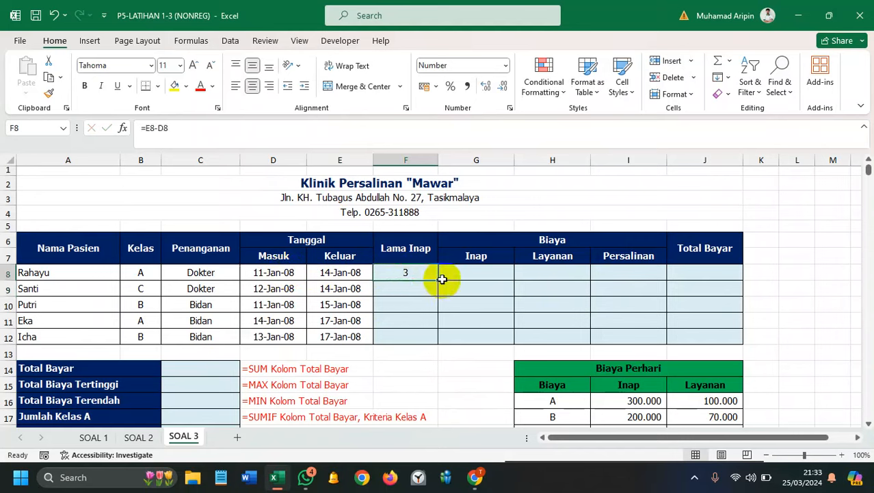
drag(441, 281, 441, 338)
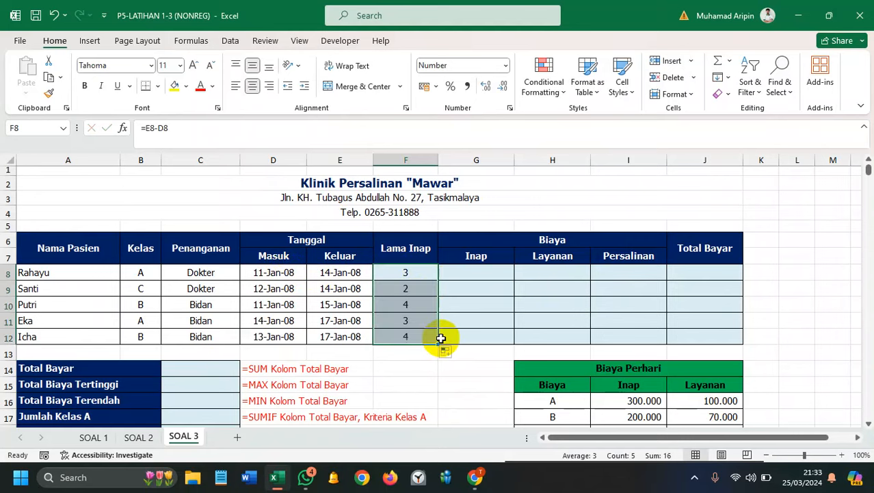
Step: Apply the Number format to the Lama Inap values in F8:F12 and check the cell references of the formula in F8
click(505, 66)
click(486, 122)
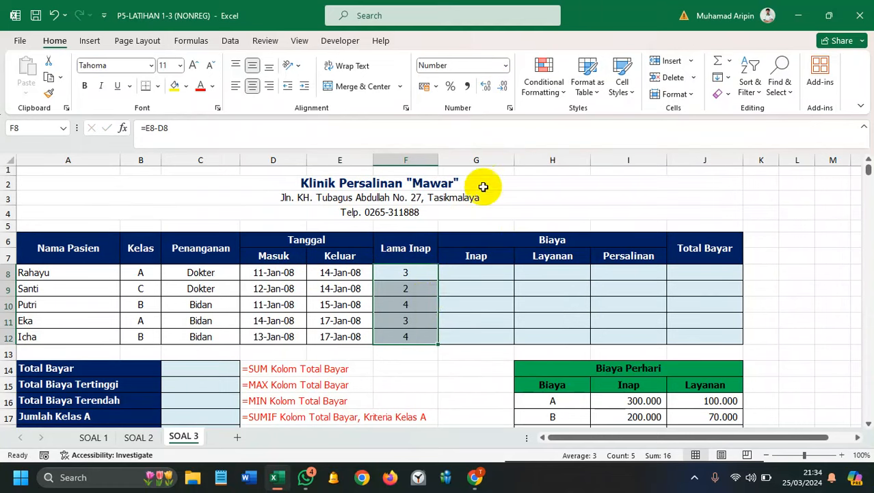
click(409, 274)
double_click(411, 274)
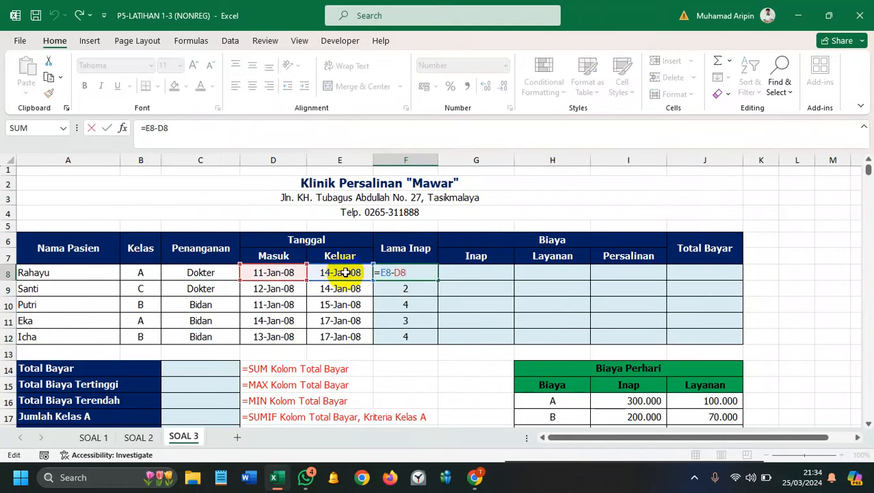
key(Return)
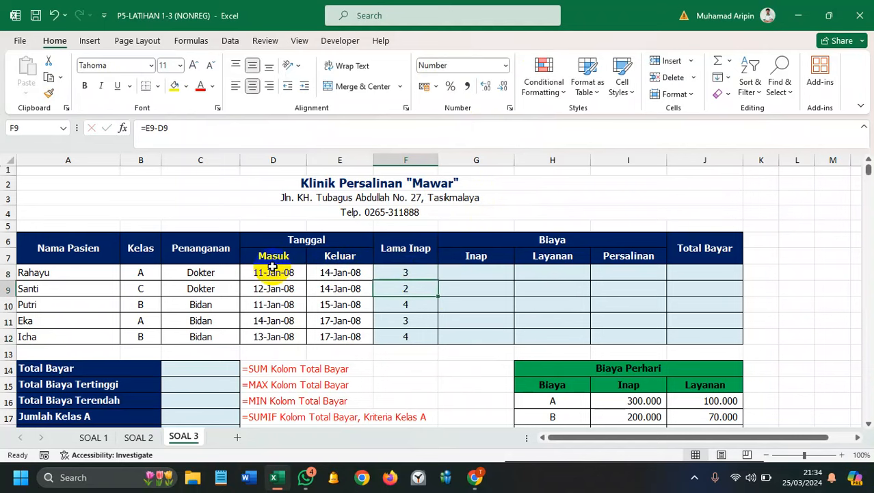
Step: Examine the Biaya Perhari table and the Ketentuan Soal rules for Biaya Inap and Biaya Layanan
scroll(526, 252, down, 1)
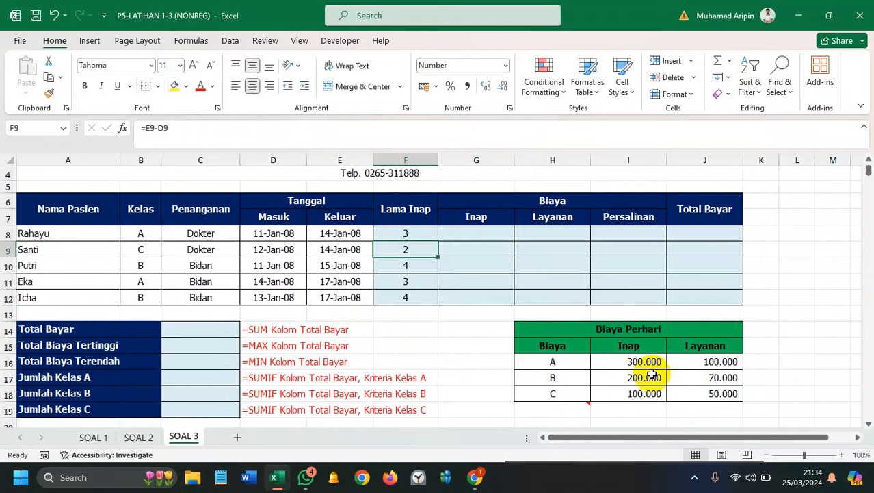
scroll(652, 373, up, 1)
scroll(537, 377, down, 1)
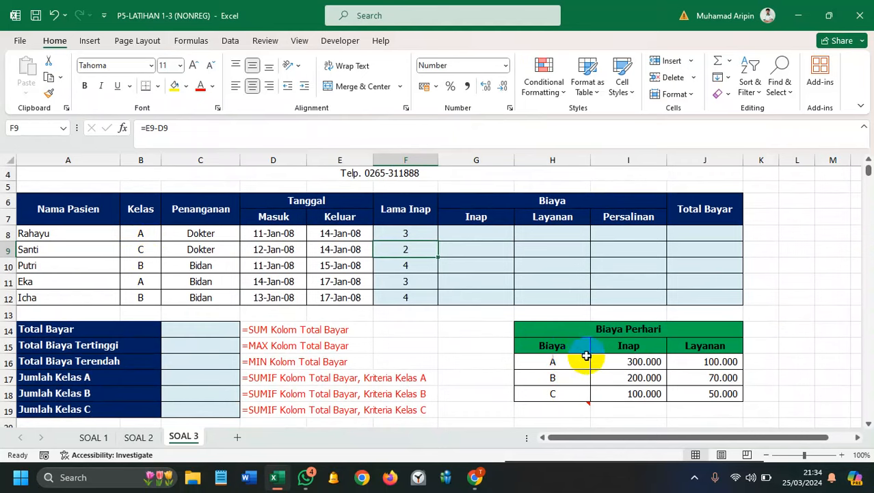
scroll(558, 318, up, 1)
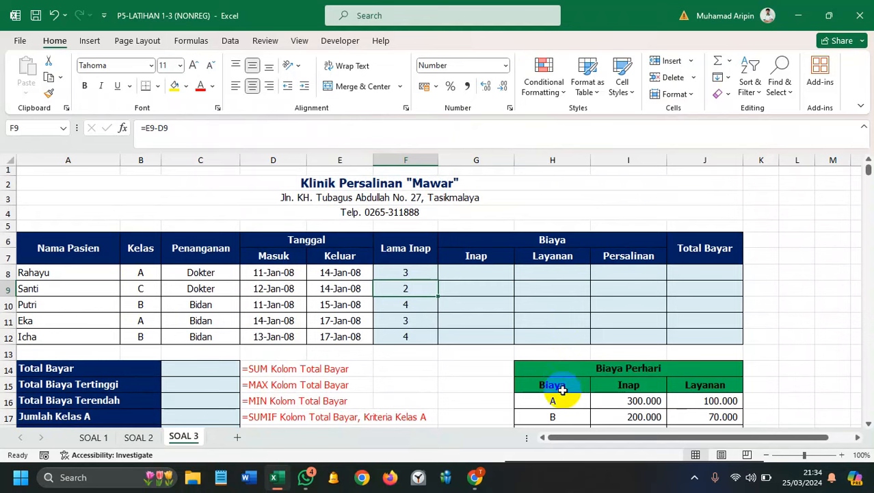
scroll(562, 384, down, 1)
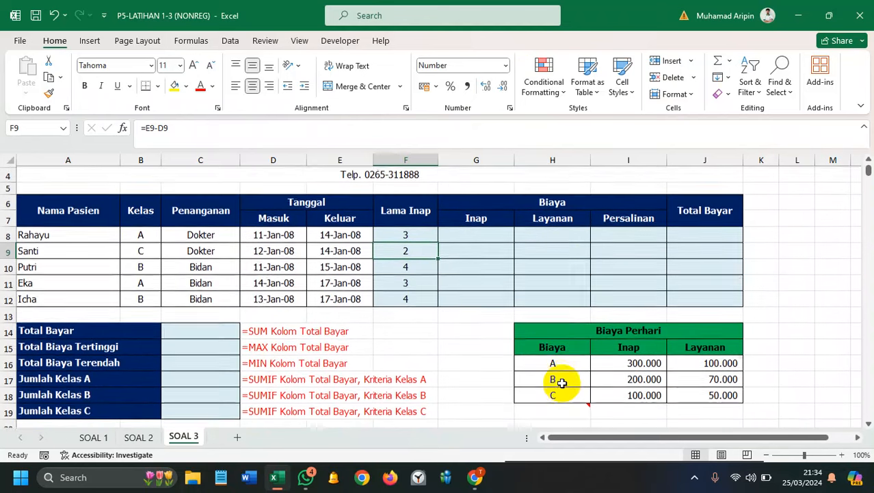
scroll(562, 382, down, 1)
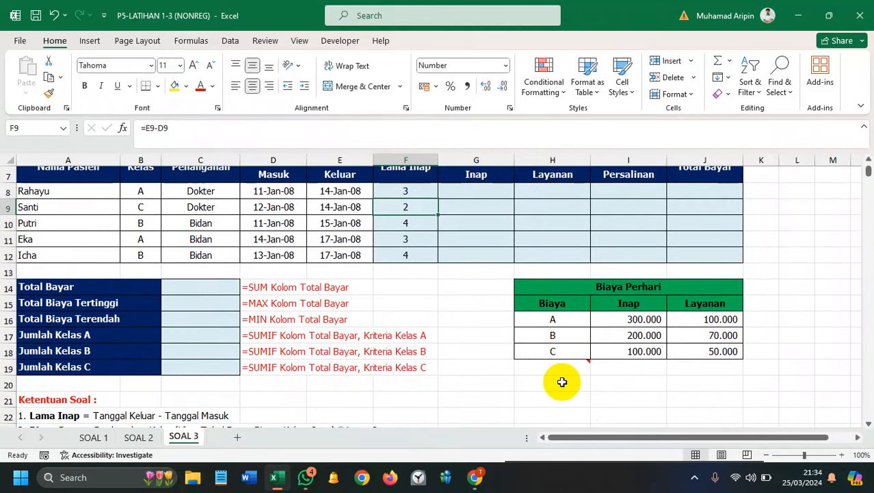
scroll(562, 382, up, 2)
scroll(561, 383, down, 1)
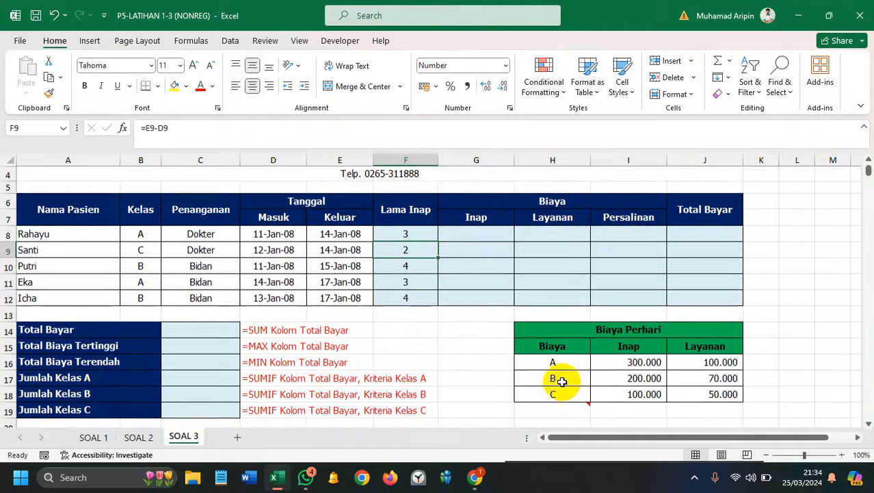
scroll(562, 382, down, 2)
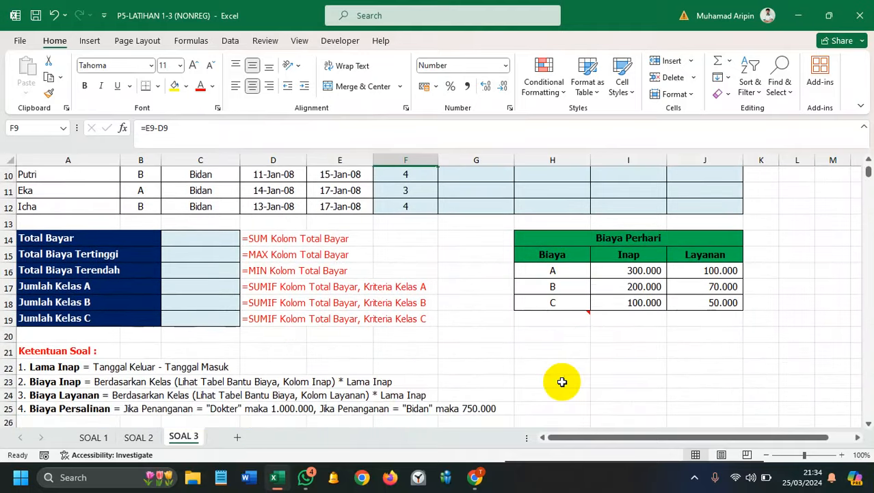
Step: Change the Biaya header in H15 of the Biaya Perhari table to Kelas
scroll(561, 382, up, 2)
click(564, 347)
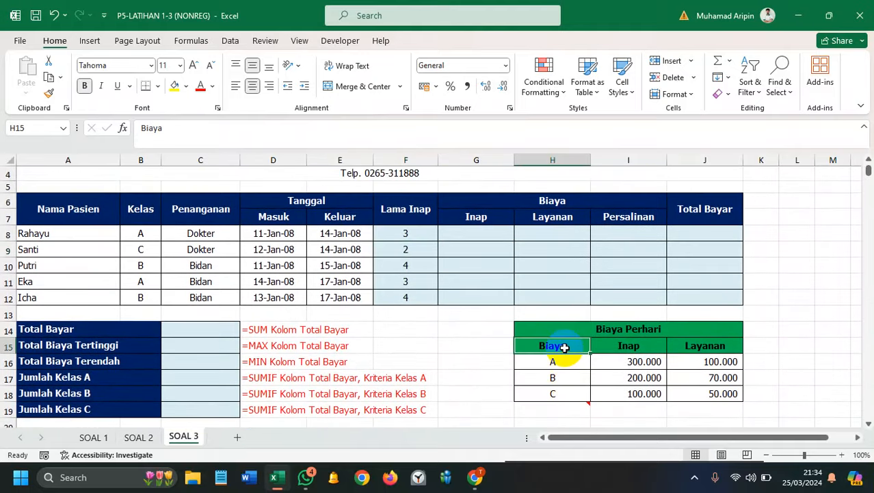
text(Kelas)
click(578, 378)
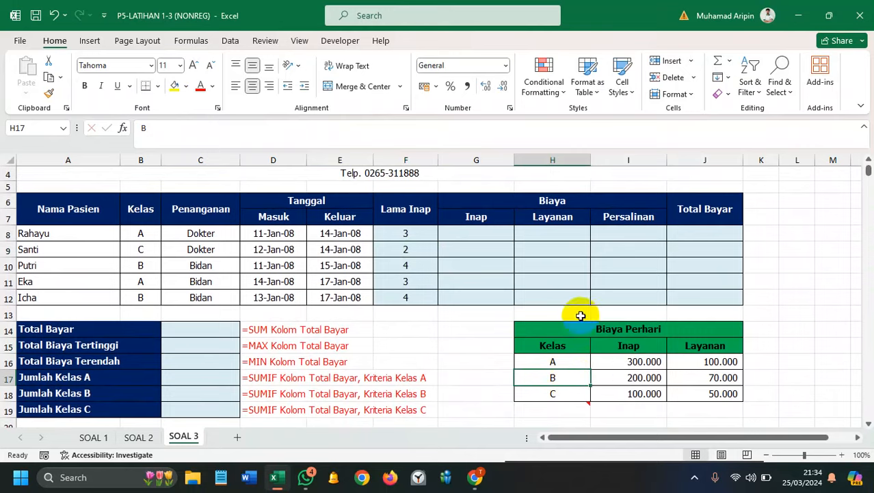
scroll(580, 295, up, 1)
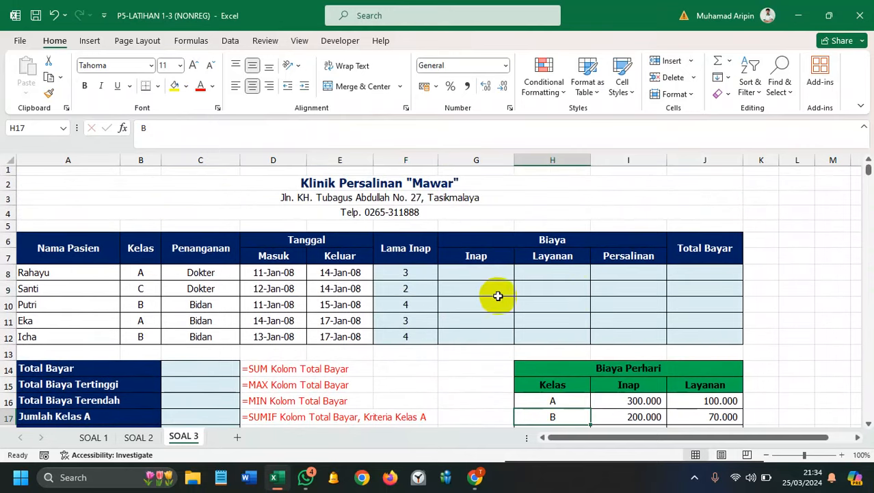
click(487, 275)
text(=)
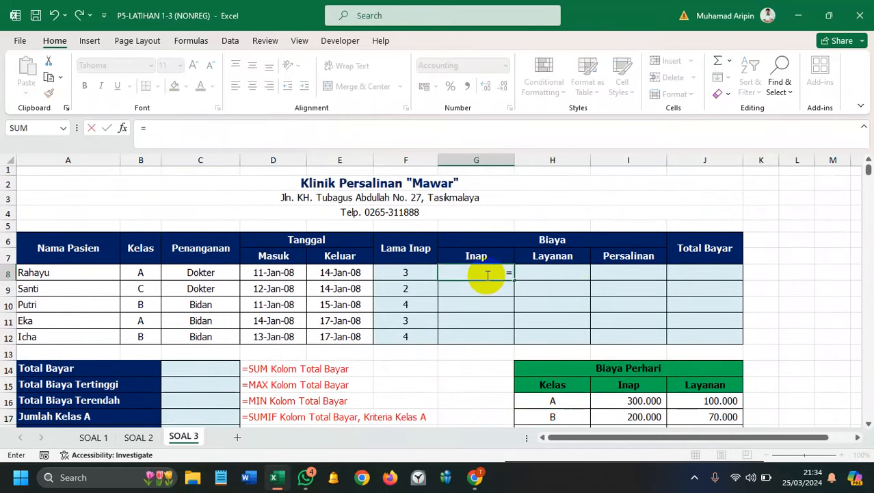
text(vlo)
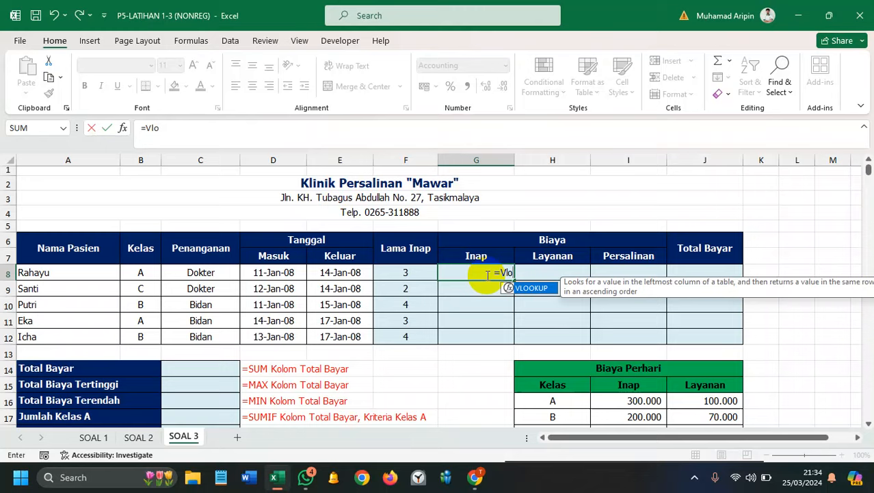
key(Tab)
scroll(628, 384, down, 1)
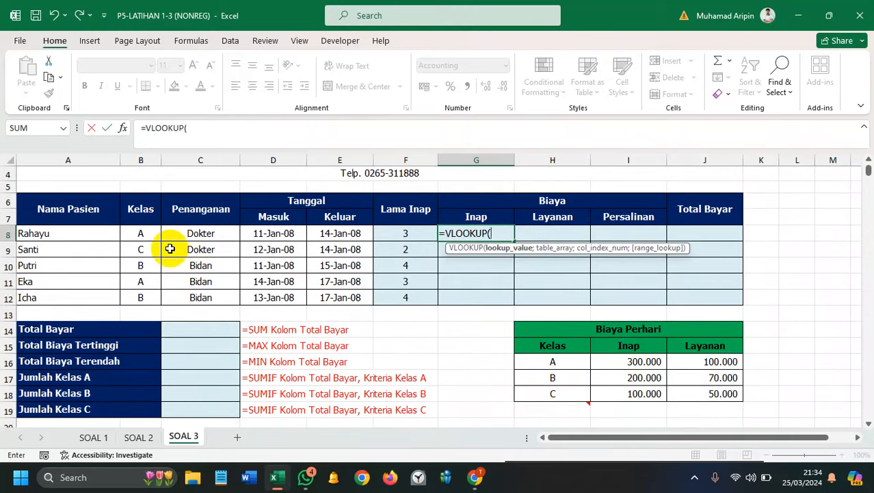
click(144, 233)
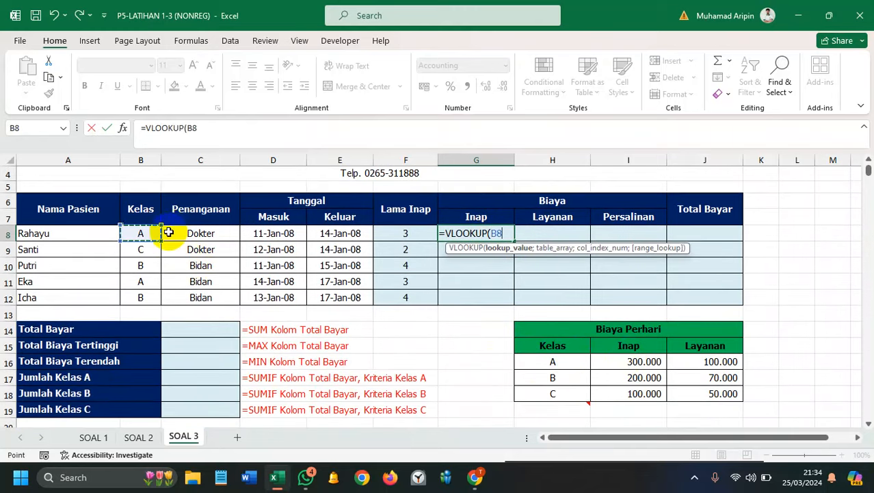
text(;)
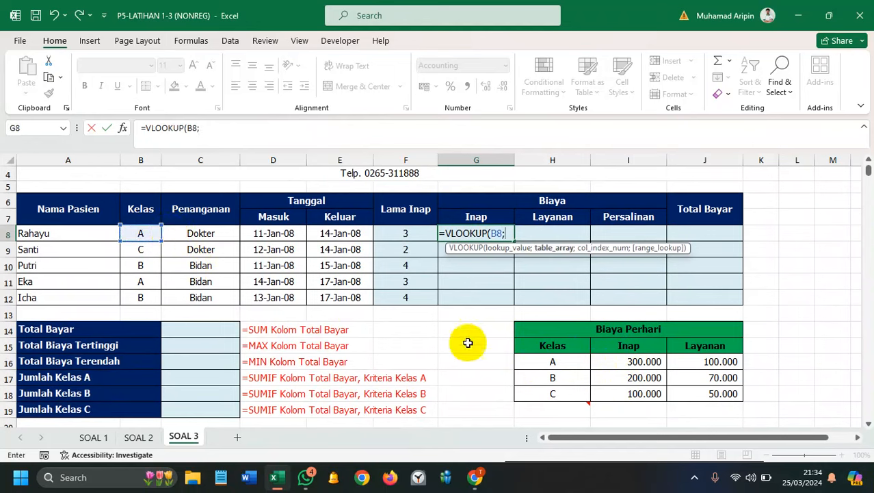
drag(551, 332, 691, 394)
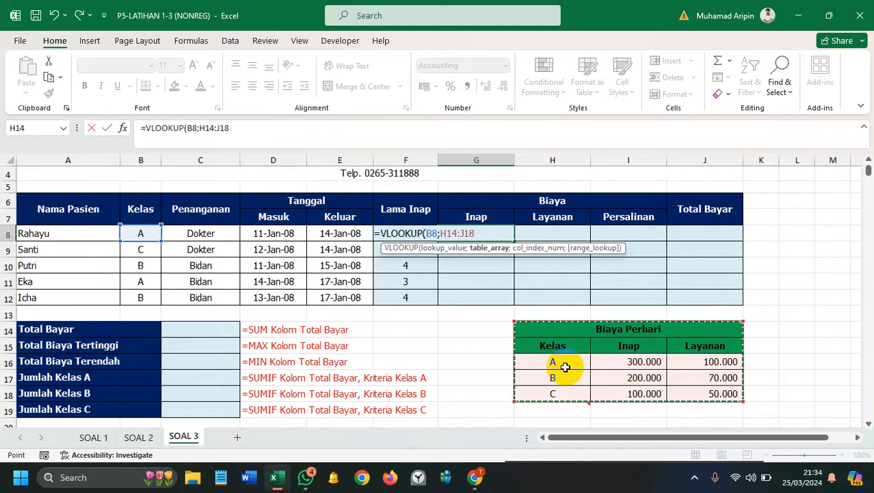
drag(605, 347, 703, 397)
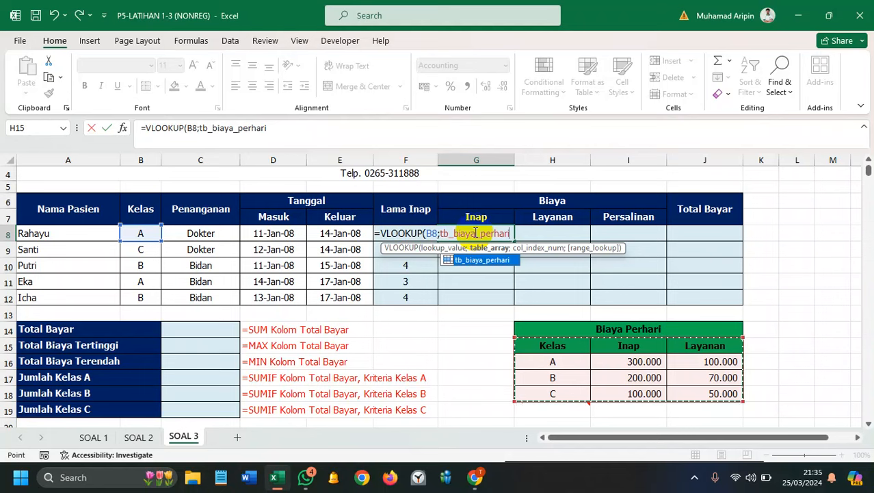
key(Escape)
click(800, 301)
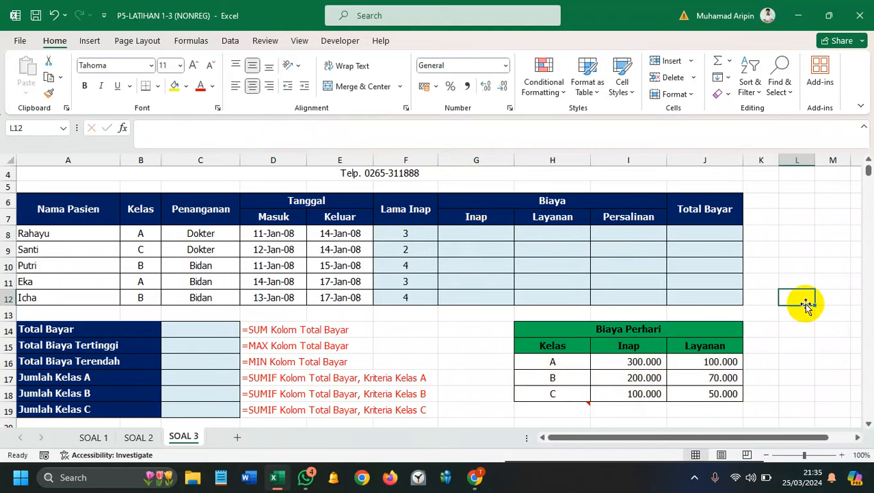
click(92, 41)
click(134, 42)
click(186, 41)
click(231, 41)
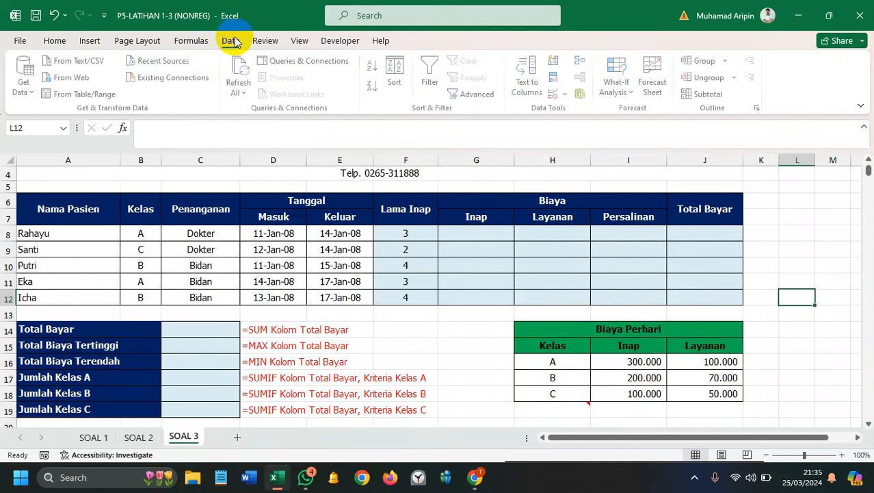
click(278, 42)
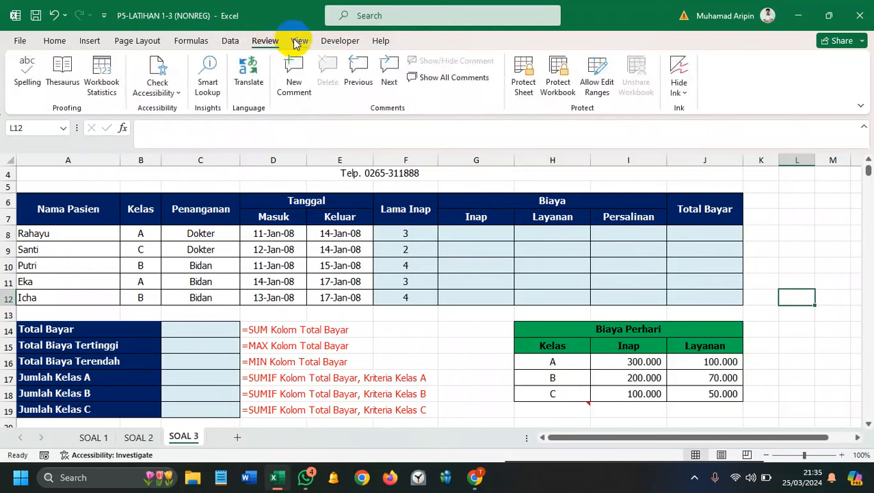
click(299, 41)
click(340, 43)
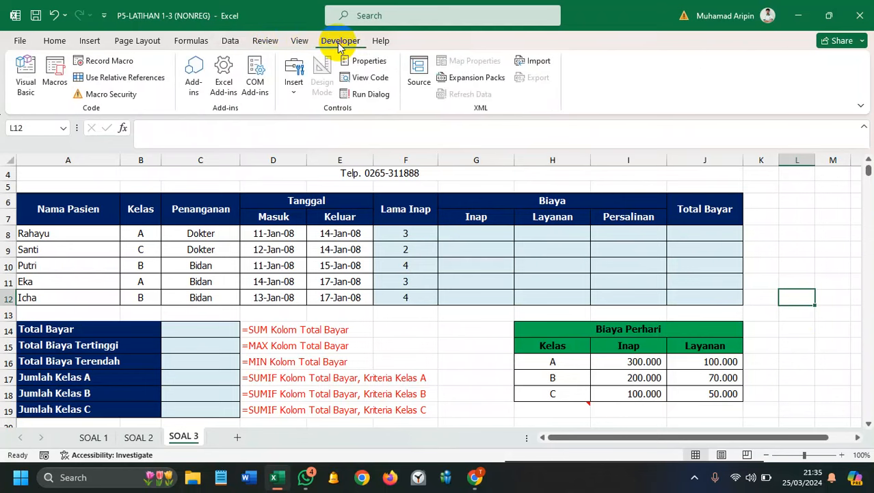
click(299, 42)
click(265, 41)
click(230, 41)
Step: Create a new workbook-scope defined name for H15:J18 on SOAL 3 and try to save it as Tabel Bantu Biaya
click(191, 41)
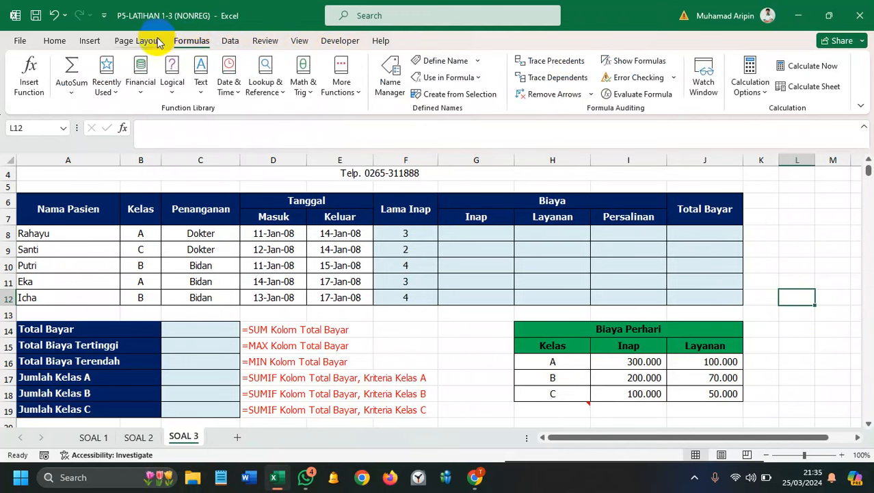
click(441, 61)
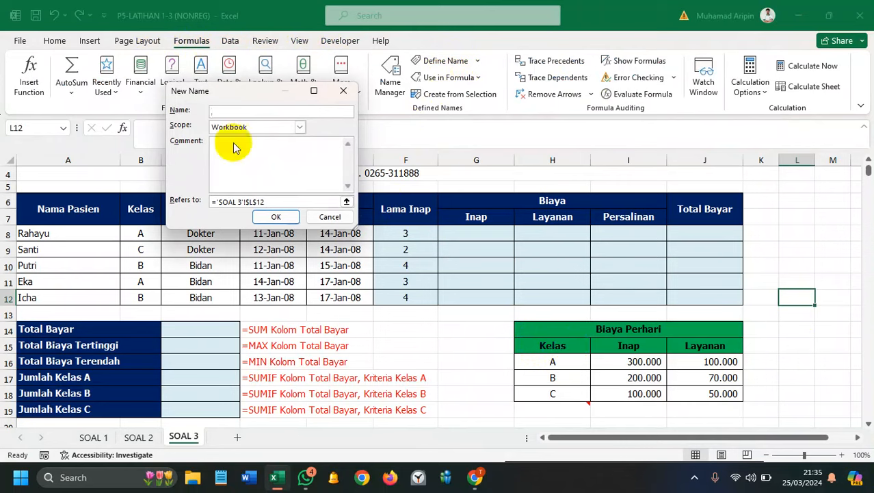
click(228, 146)
click(271, 198)
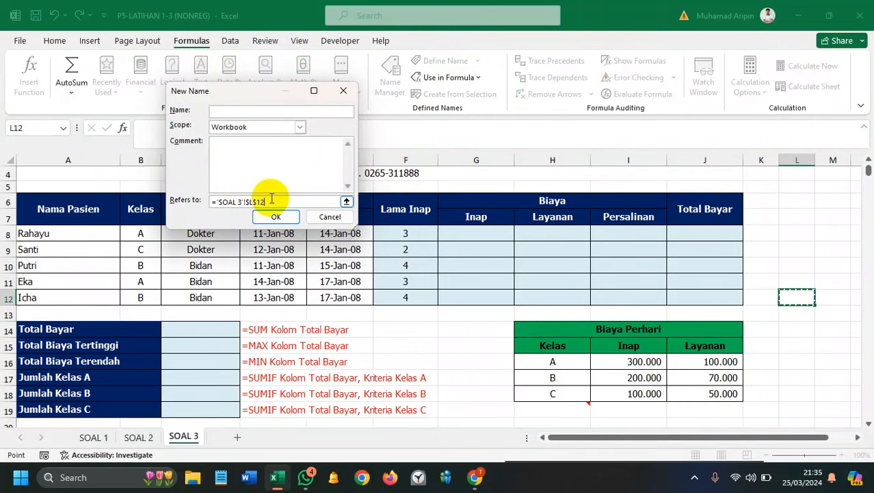
drag(551, 347, 677, 389)
click(228, 113)
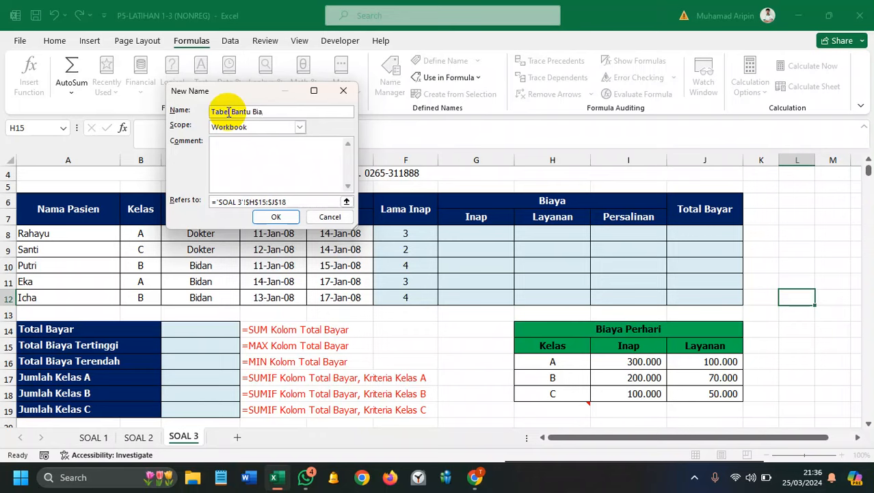
click(276, 216)
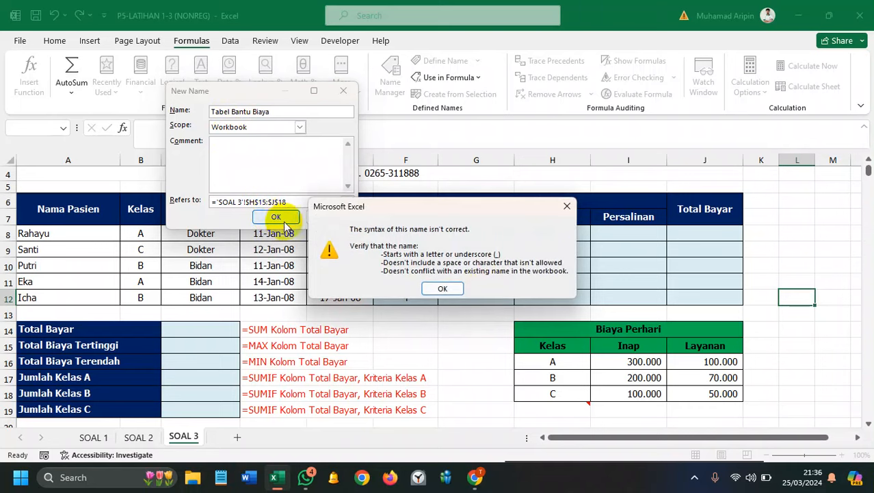
Step: Replace the spaces with underscores so the name reads Tabel_Bantu_Biaya and save the defined name
click(566, 206)
click(243, 112)
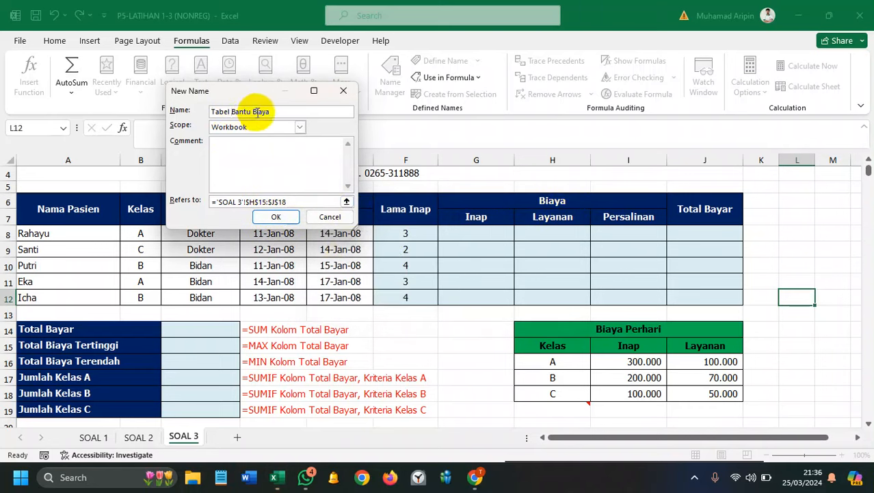
click(253, 112)
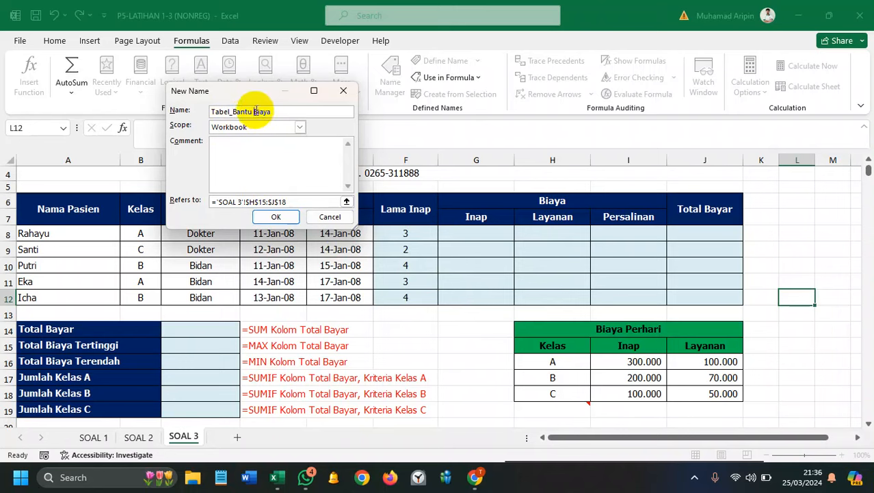
key(BackSpace)
text(_)
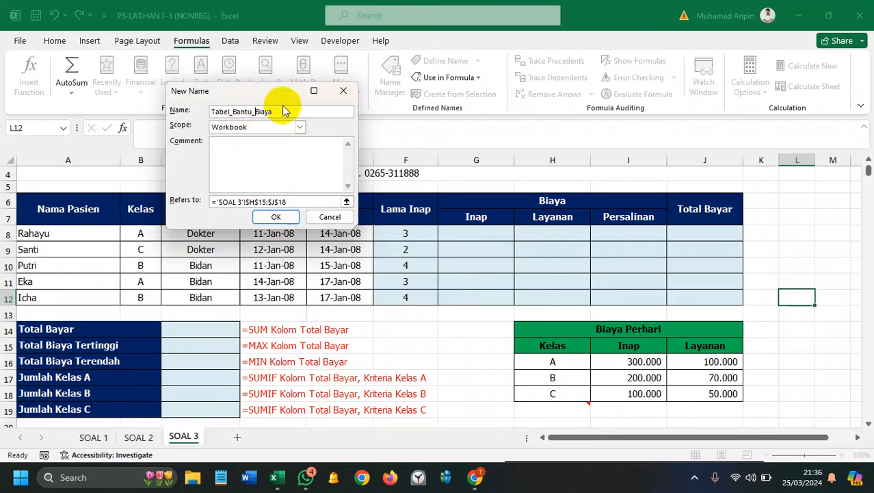
click(263, 216)
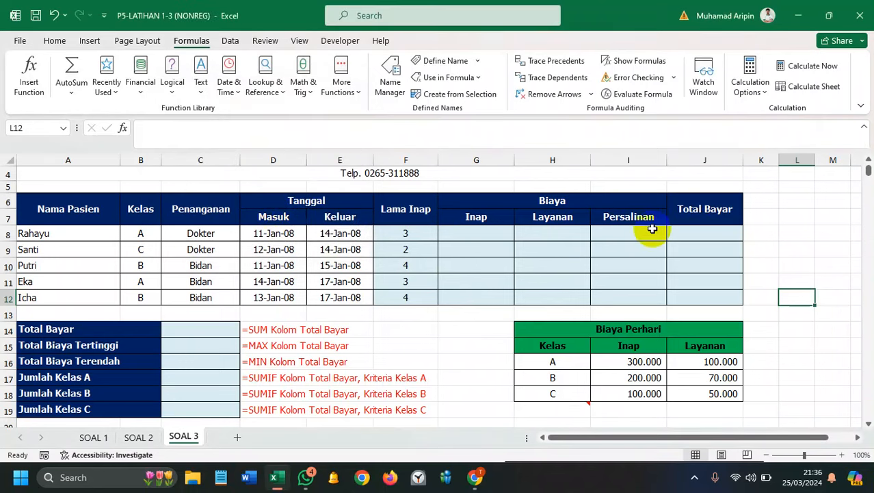
Step: Look up the Inap cost in G8 with =VLOOKUP(B8;Tabel_Bantu_Biaya;2;0)
click(457, 234)
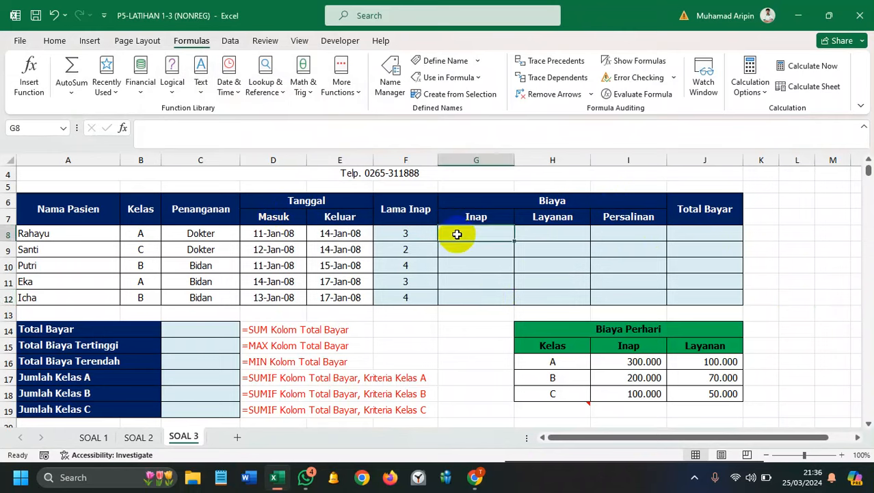
text(=)
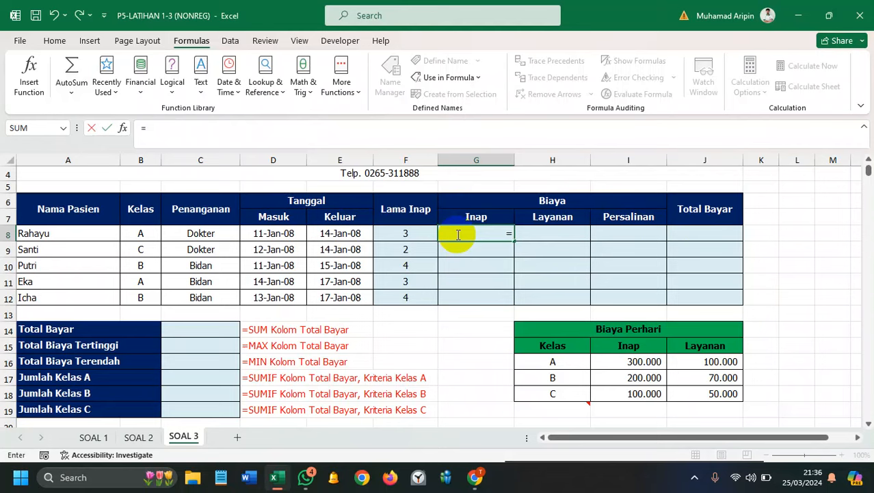
text(Vl)
key(Tab)
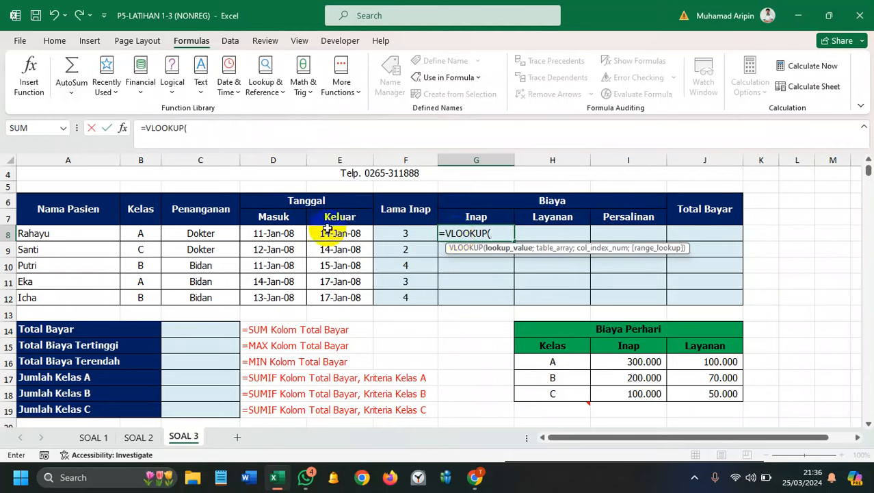
click(147, 232)
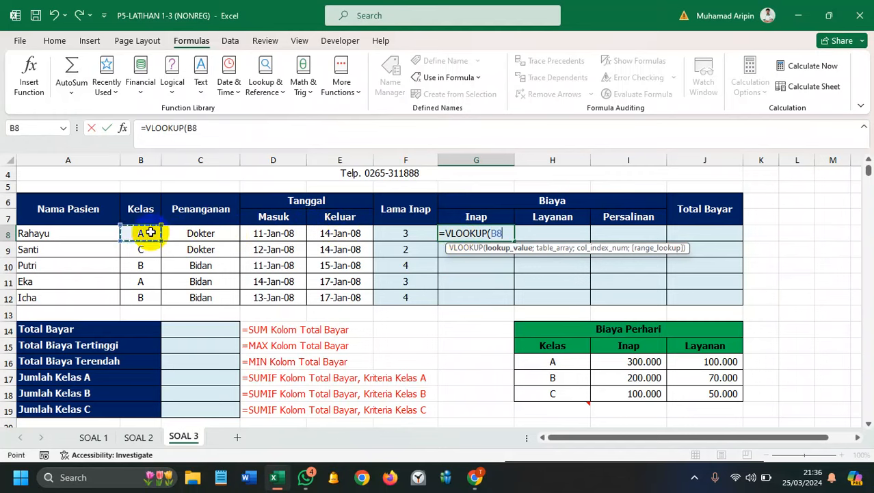
text(;)
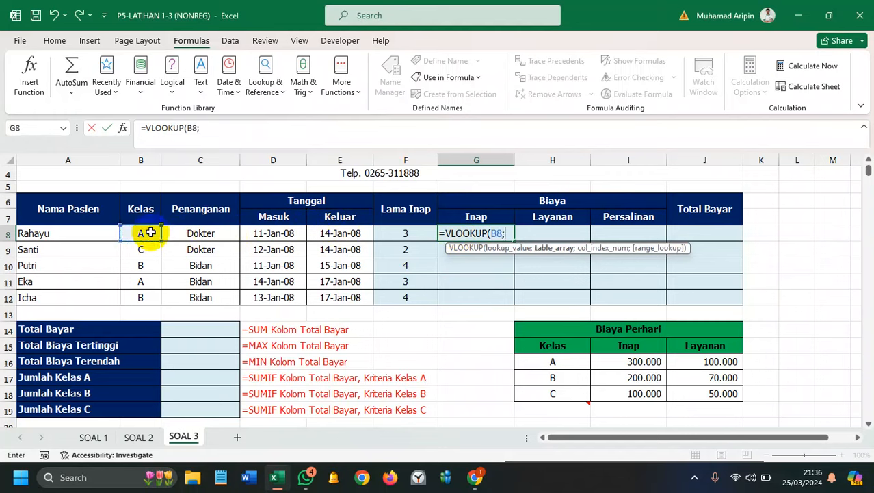
text(tebe)
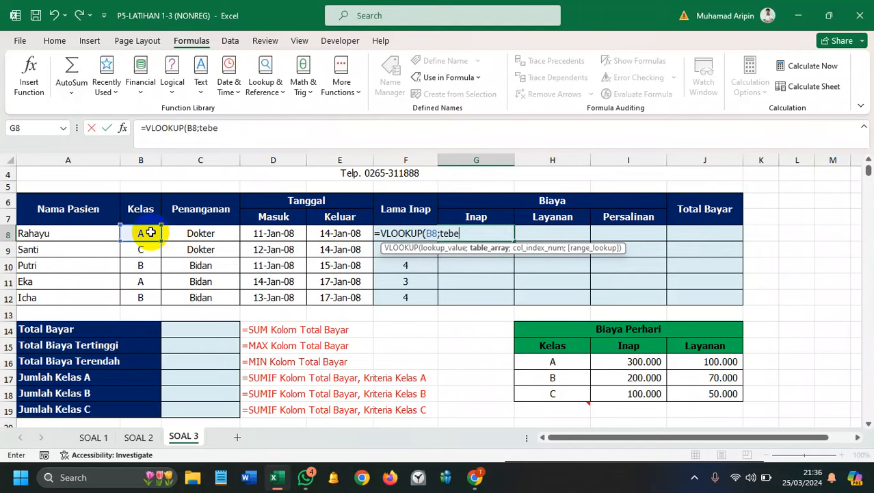
key(BackSpace)
key(BackSpace)
key(BackSpace)
text(a)
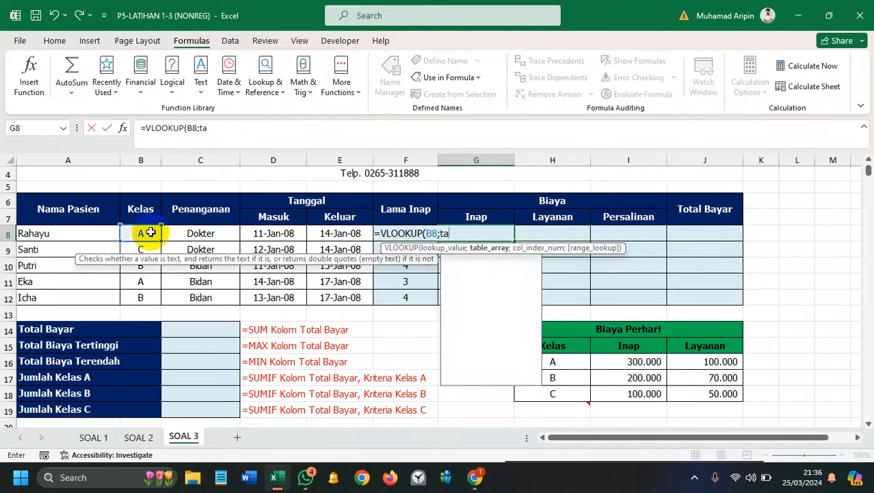
text(bel)
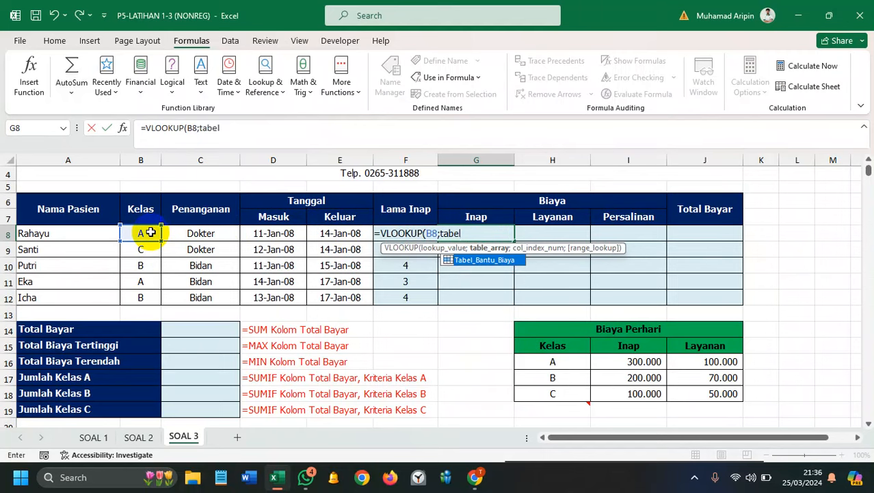
double_click(471, 261)
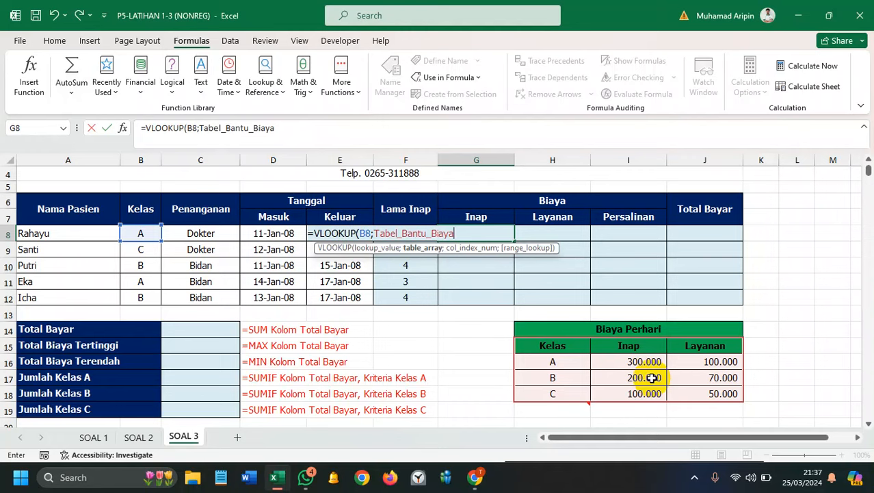
text(;)
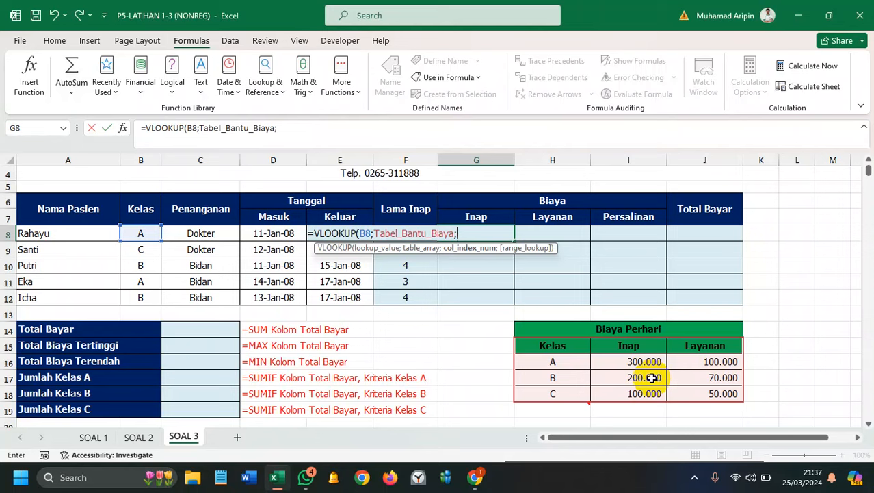
text(2;0))
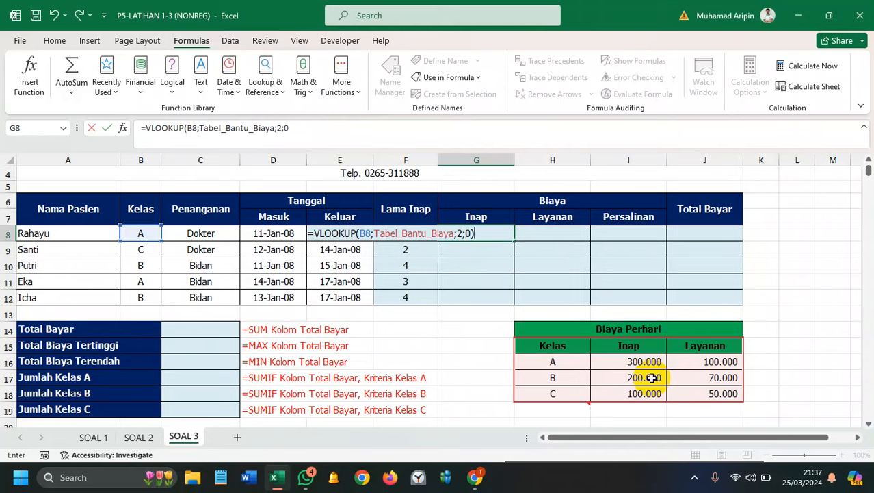
key(Return)
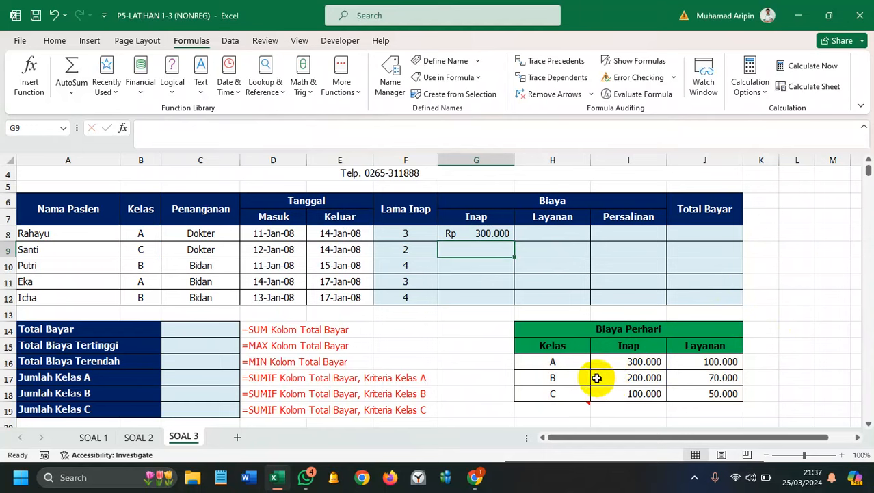
Step: Fill the Inap formula from G8 down to G12 and check the references of the formula in G11
click(472, 234)
drag(514, 241, 514, 306)
double_click(495, 281)
key(Return)
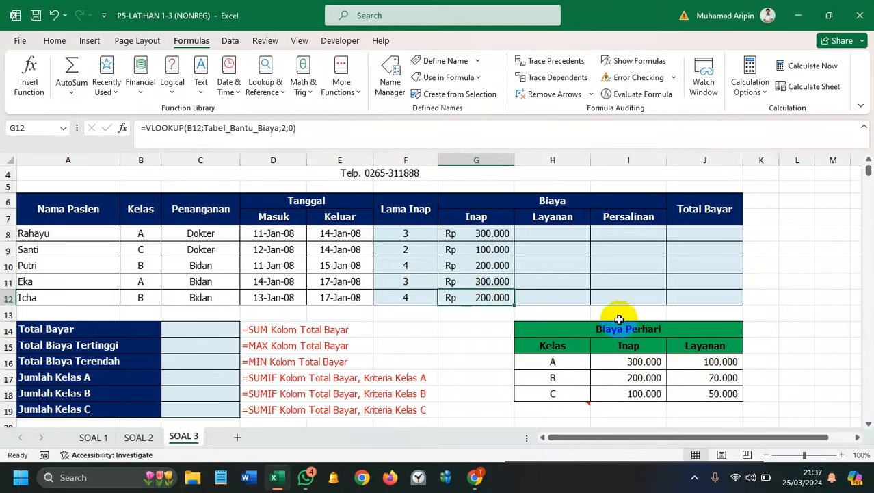
drag(540, 340, 722, 390)
click(793, 348)
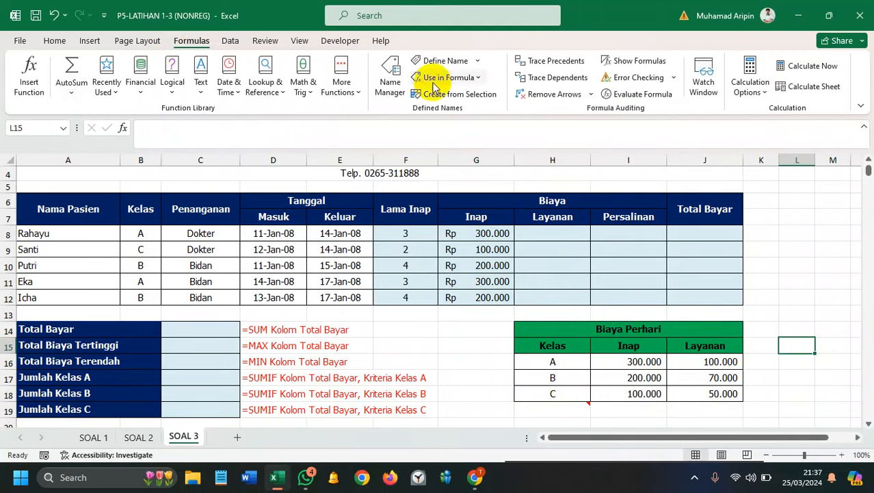
click(460, 65)
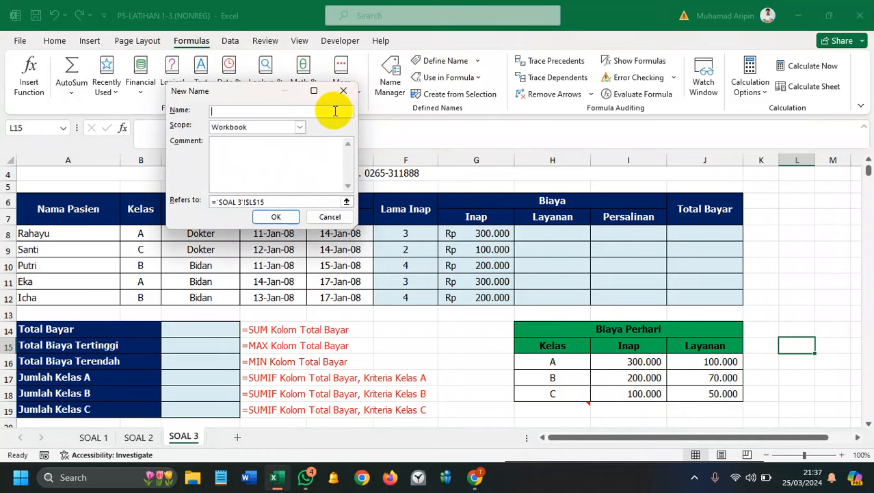
text(T)
text(ot)
key(BackSpace)
key(BackSpace)
text(abel_Bantu_Biaya_Persa)
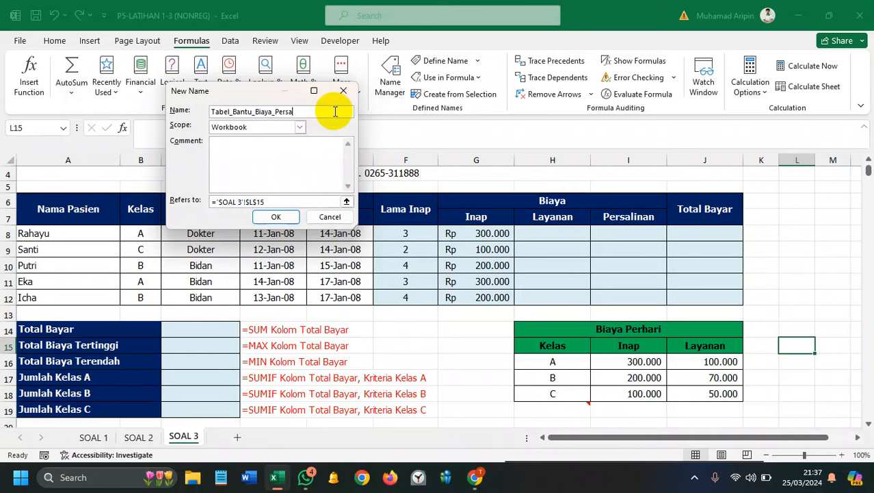
text(linan)
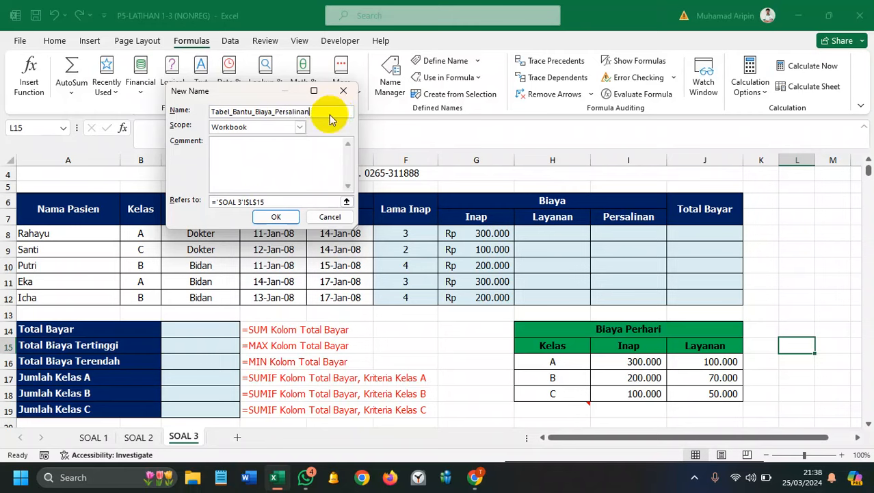
click(292, 201)
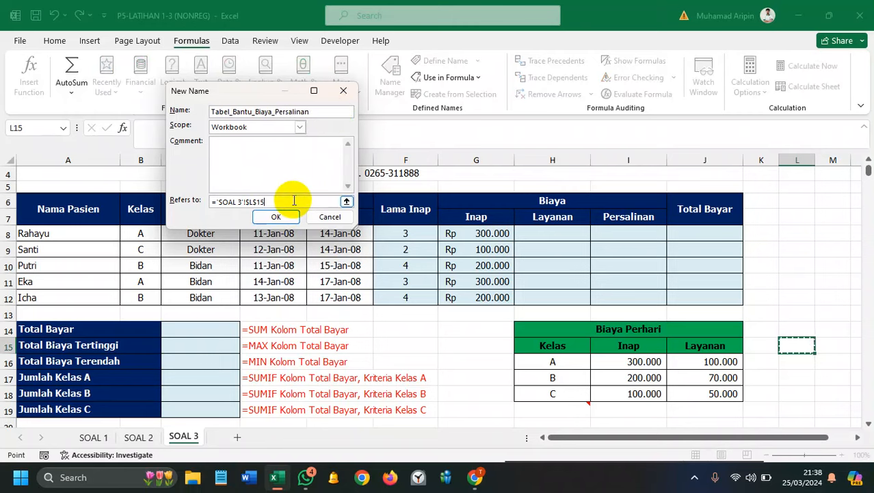
click(281, 202)
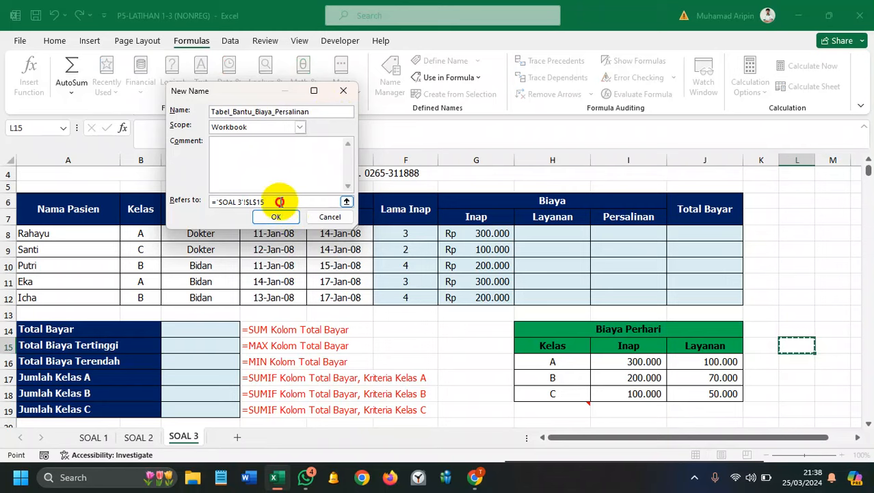
drag(281, 201, 221, 201)
key(BackSpace)
key(BackSpace)
key(BackSpace)
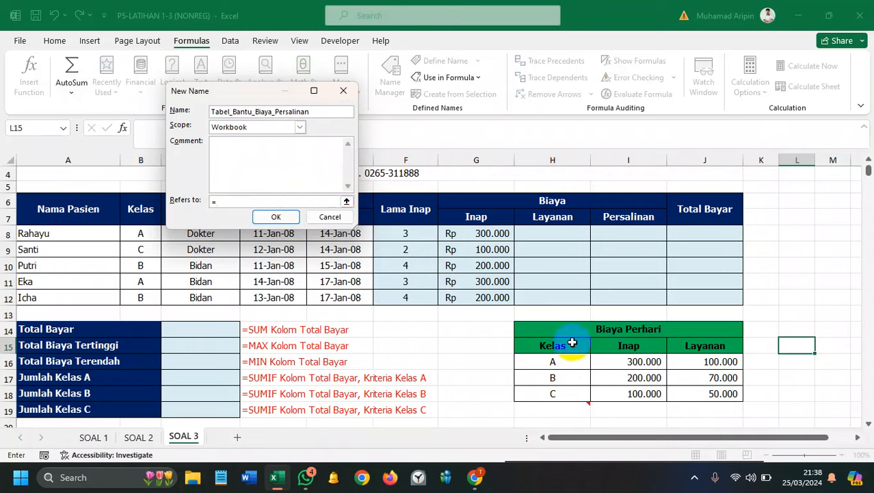
drag(555, 348, 718, 401)
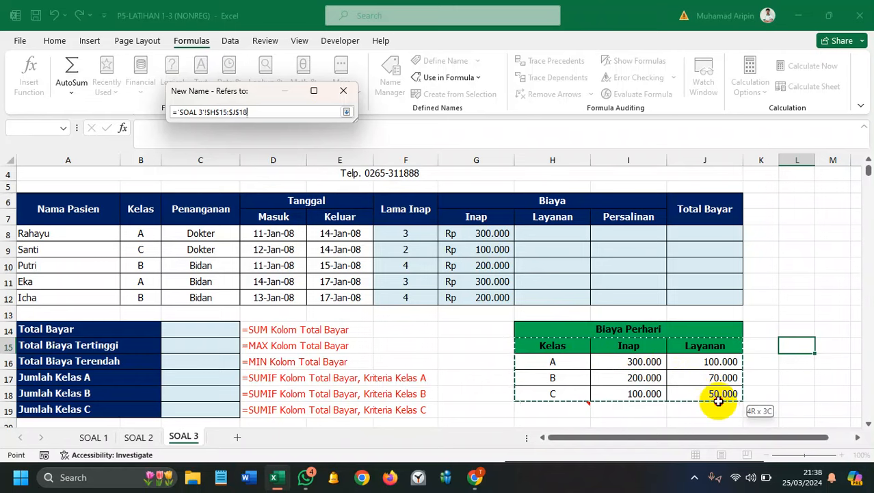
drag(719, 401, 736, 403)
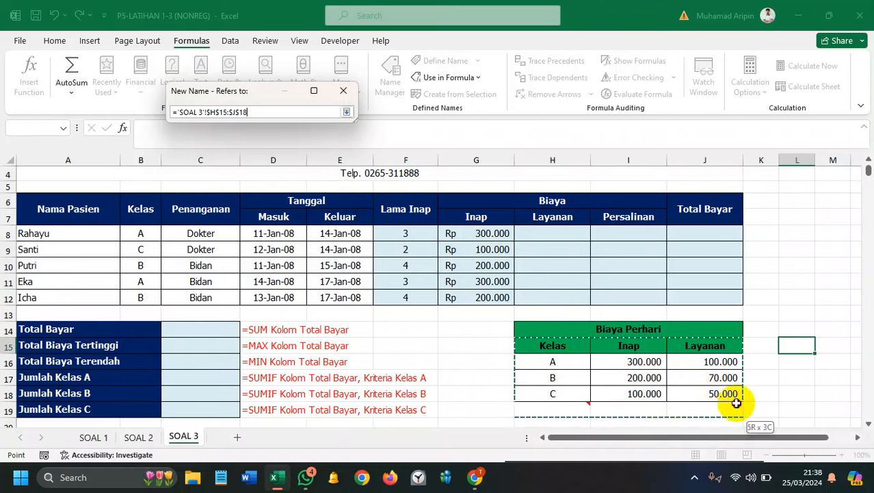
drag(692, 383, 695, 399)
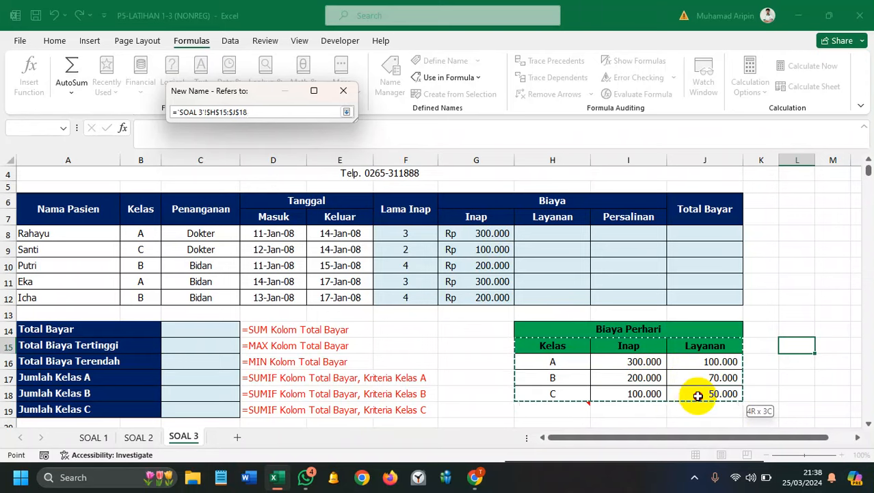
drag(698, 395, 698, 396)
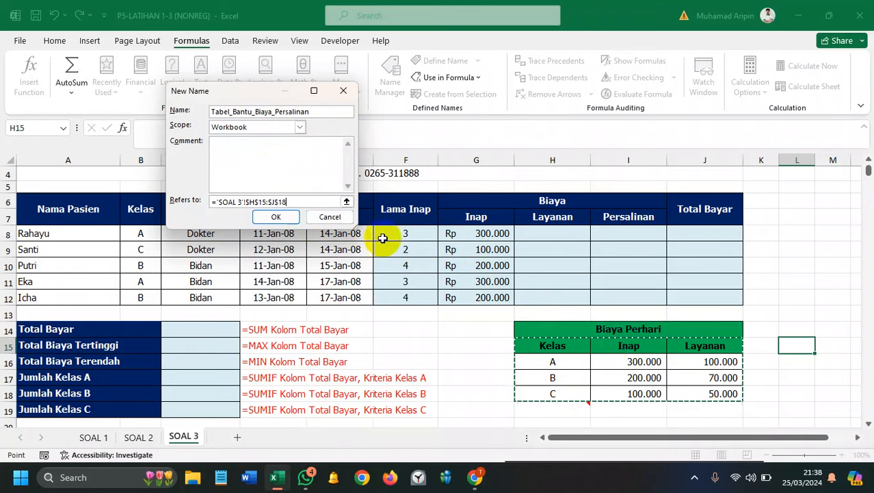
click(334, 218)
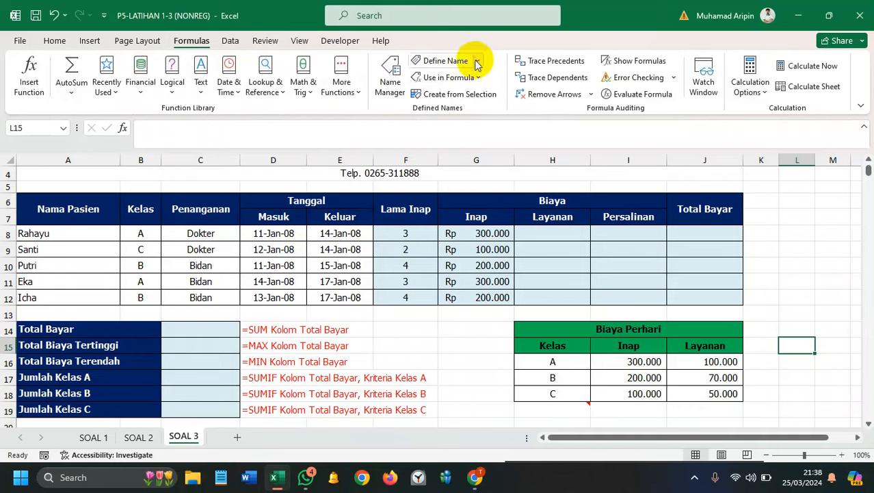
click(445, 61)
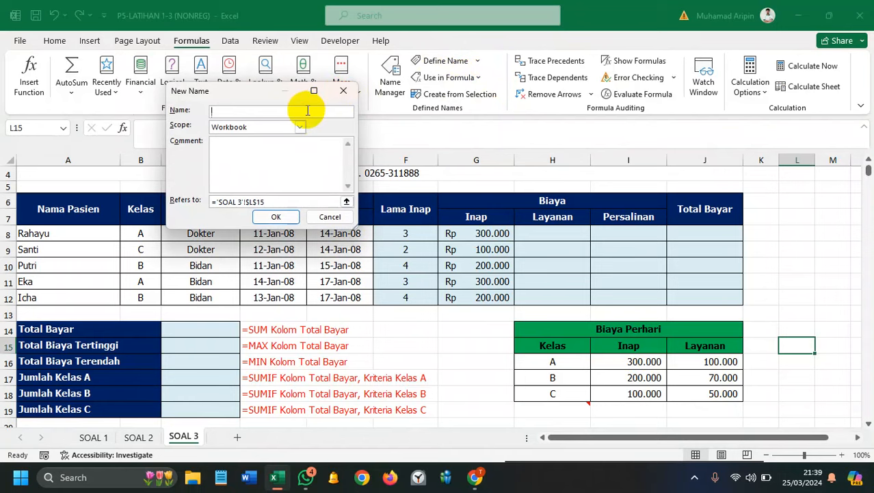
click(343, 91)
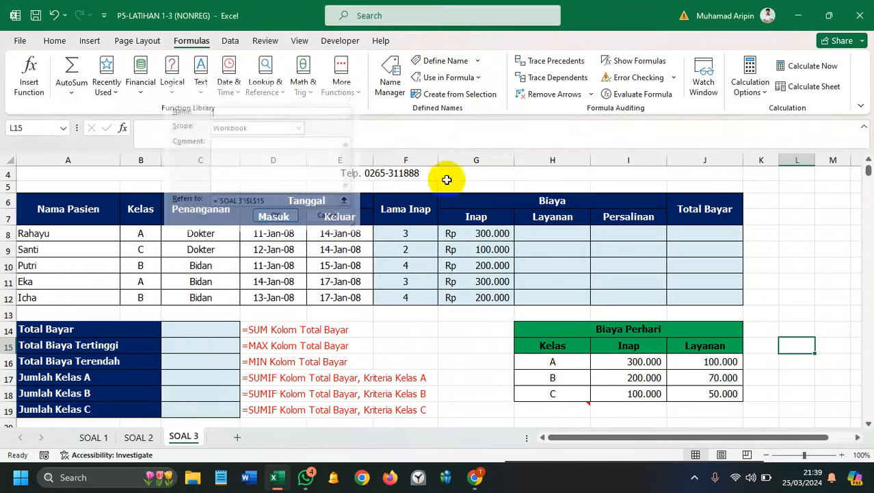
Step: Look up the Layanan cost in H8 with =VLOOKUP(B8;Tabel_Bantu_Biaya;3;0) and fill the formula down to H12
click(577, 233)
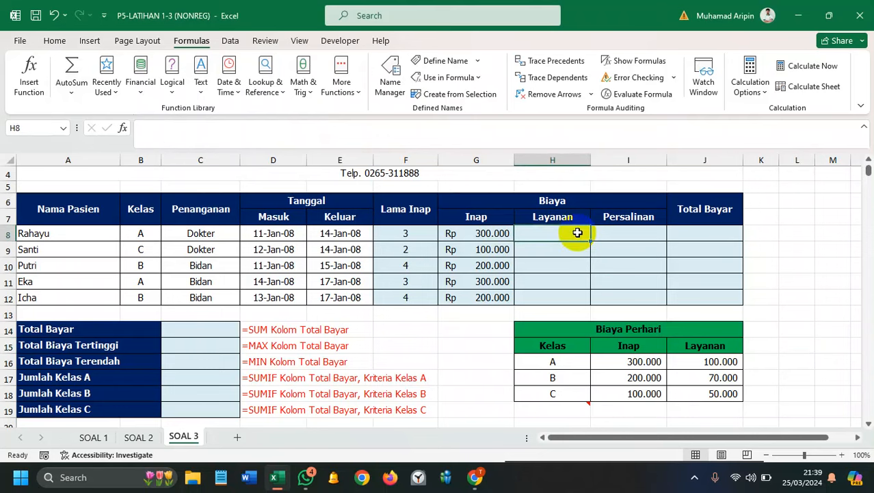
text(=v)
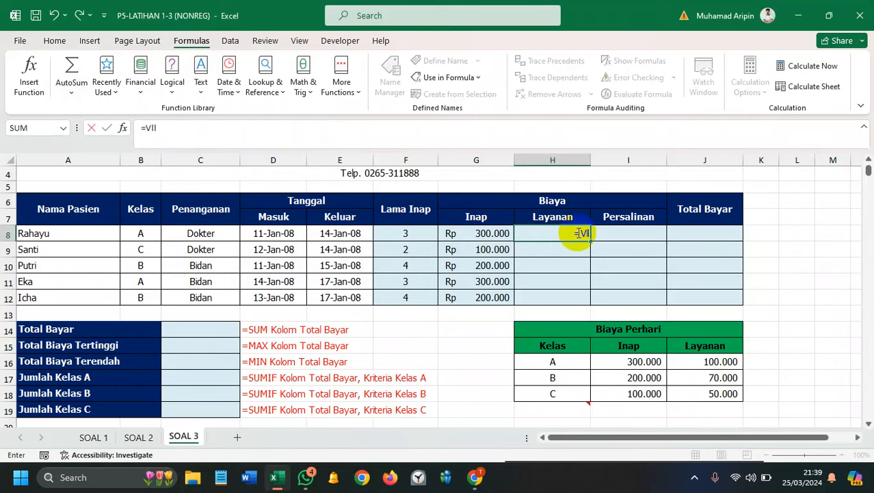
key(Tab)
click(543, 233)
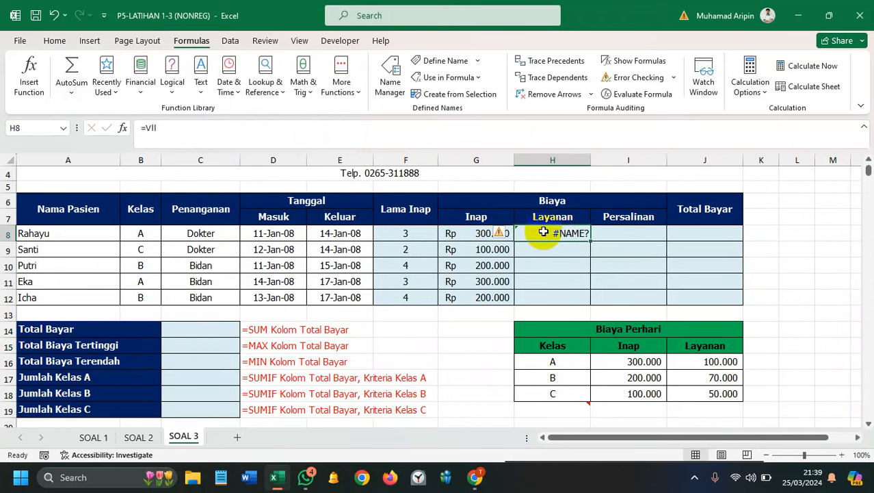
text(=B)
key(BackSpace)
text(vllo)
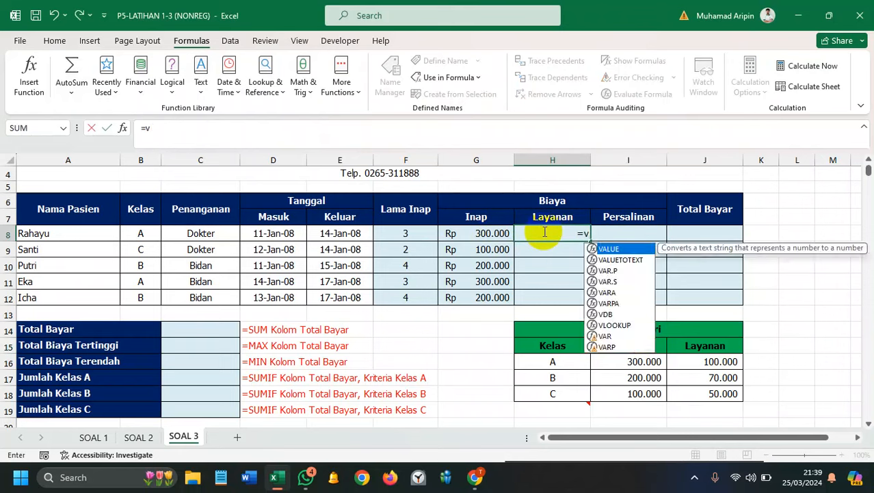
key(BackSpace)
key(BackSpace)
text(o)
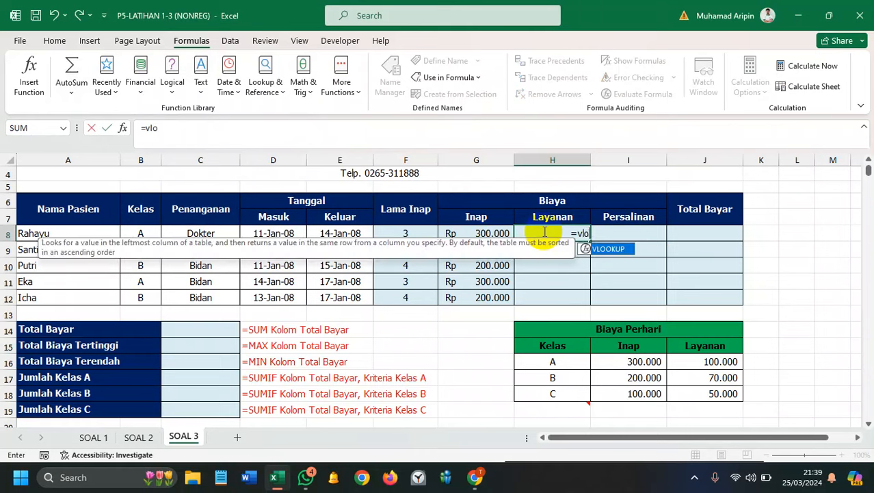
key(Tab)
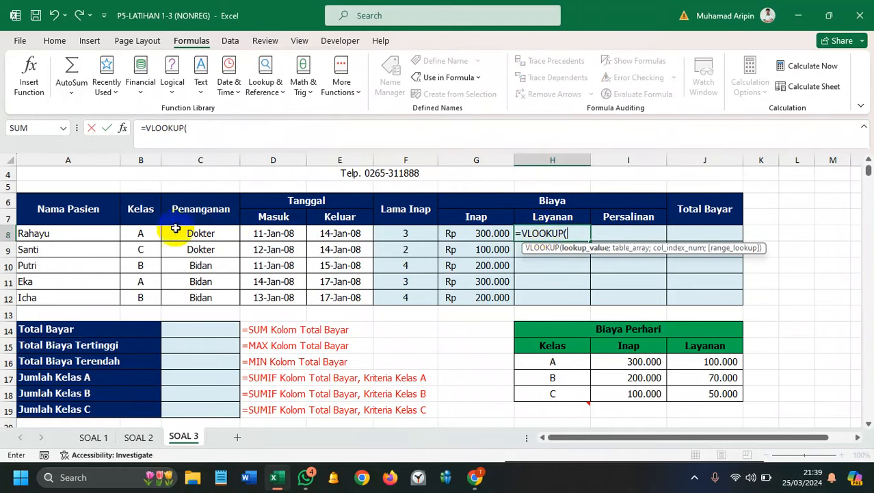
click(143, 232)
text(;)
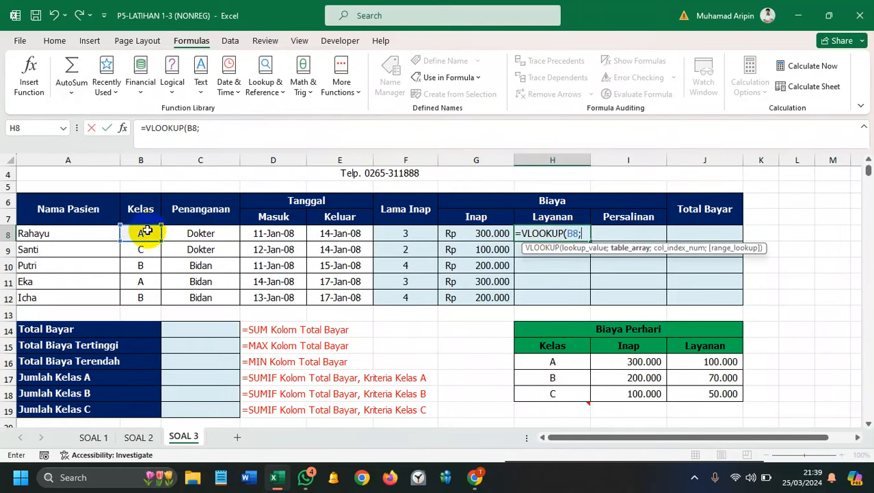
text(tabe)
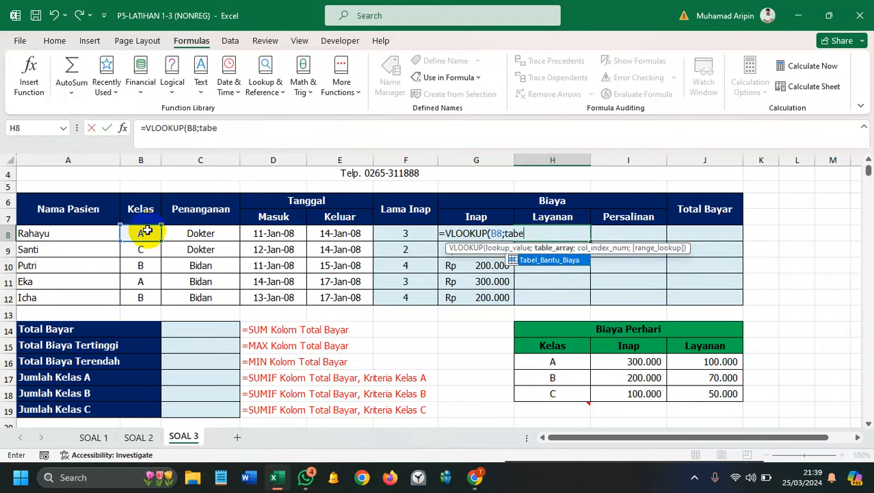
double_click(554, 261)
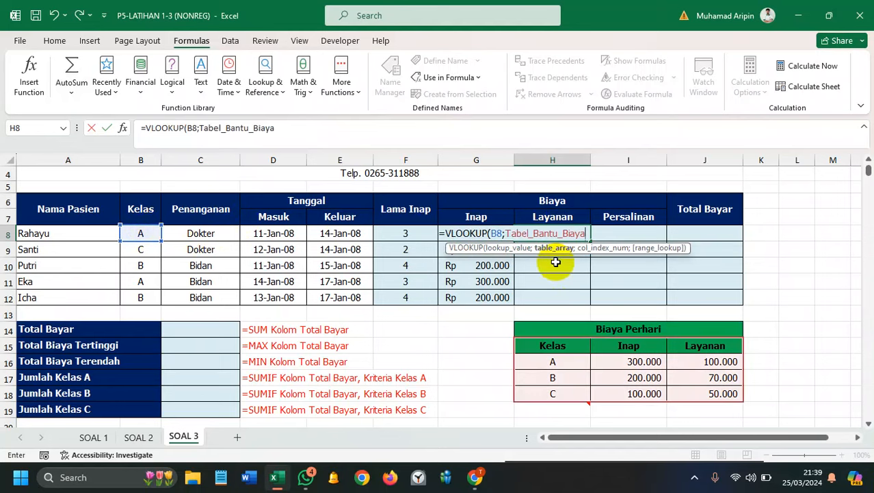
text(;)
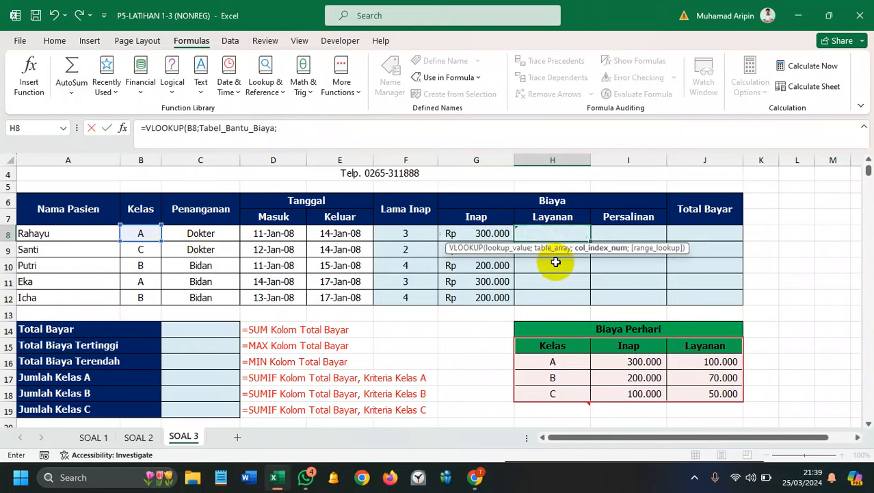
text(3;0)
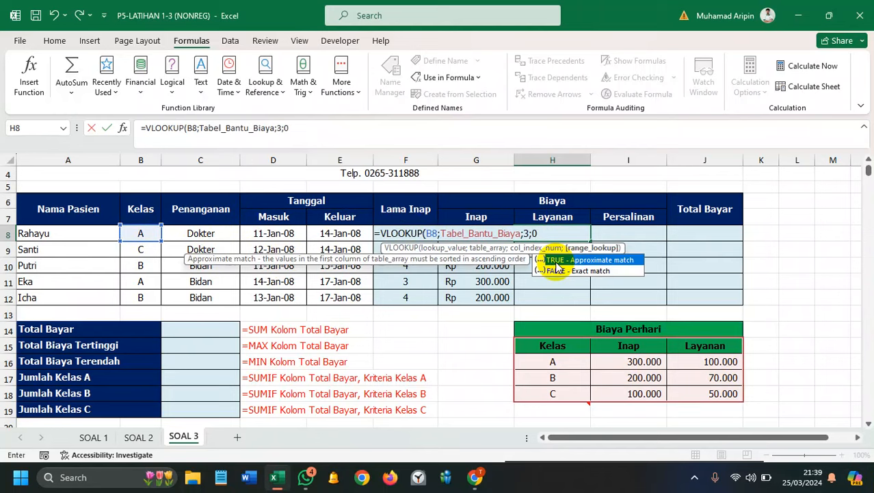
text())
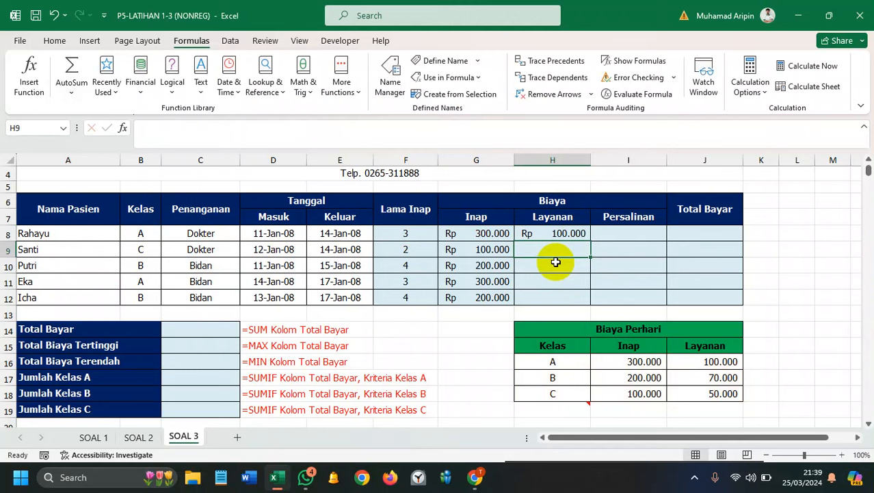
click(581, 235)
drag(591, 239, 587, 296)
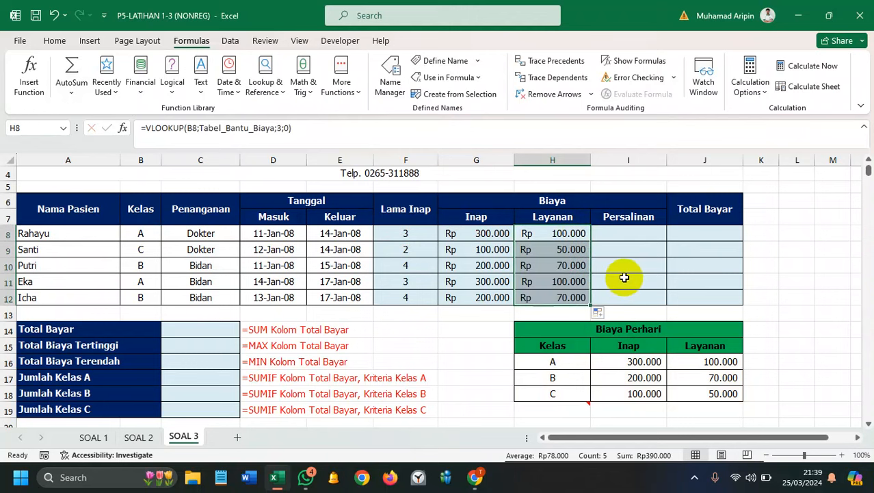
Step: Start the Persalinan formula in I8 with an IF returning 1000000 when C8 is "Dokter", and open a nested IF
scroll(623, 275, down, 2)
scroll(591, 293, down, 1)
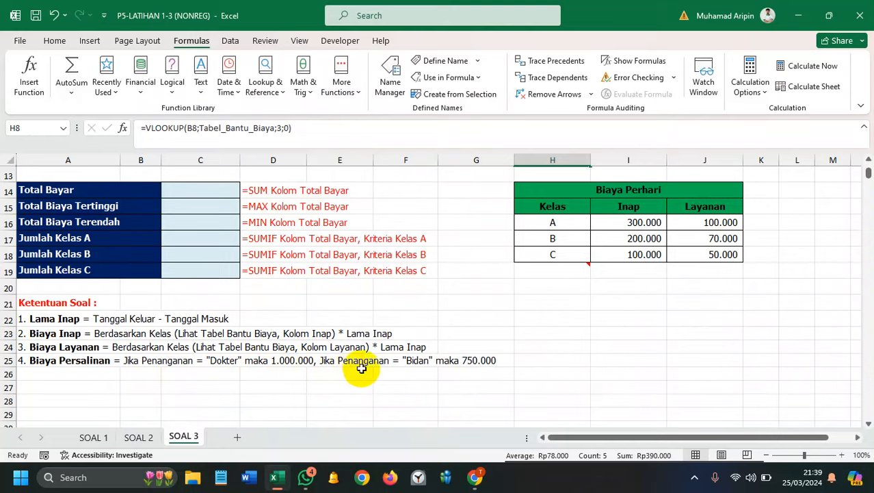
scroll(459, 366, up, 1)
scroll(458, 365, up, 2)
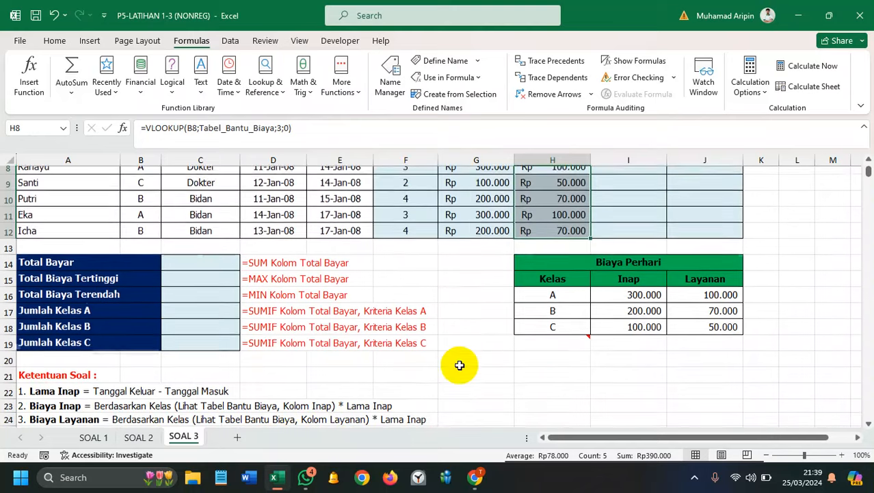
click(619, 234)
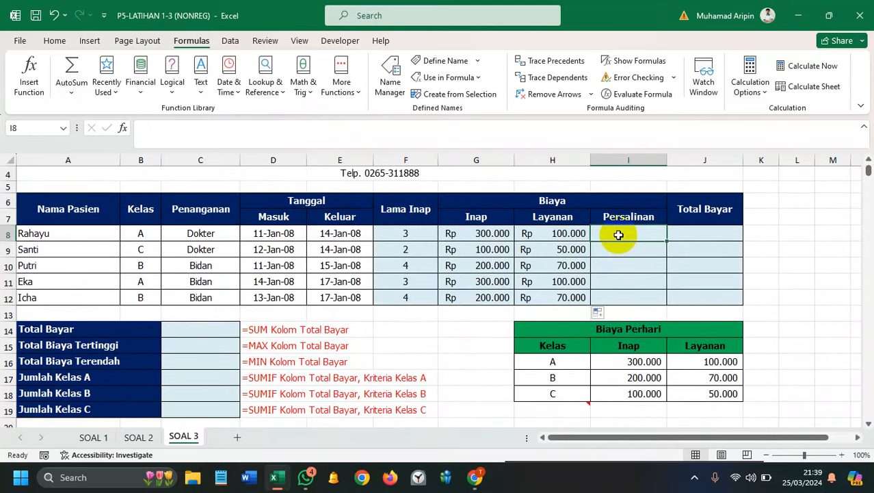
text(=IF()
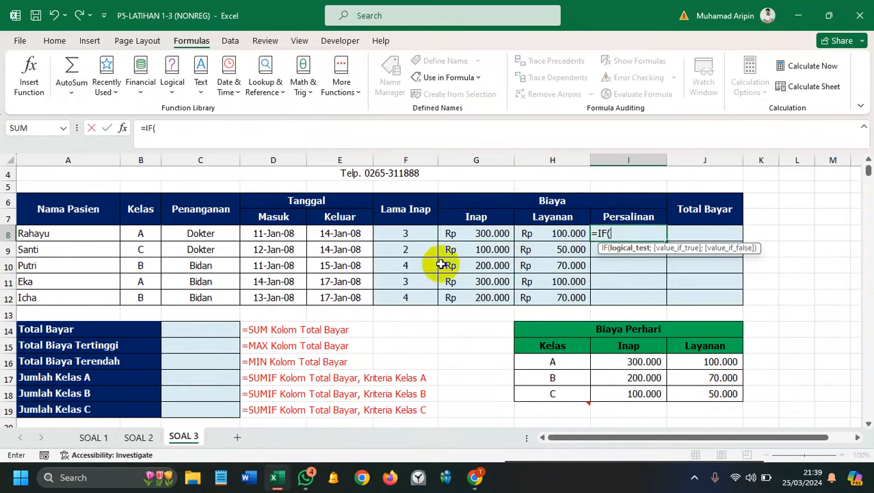
click(228, 236)
text(=)
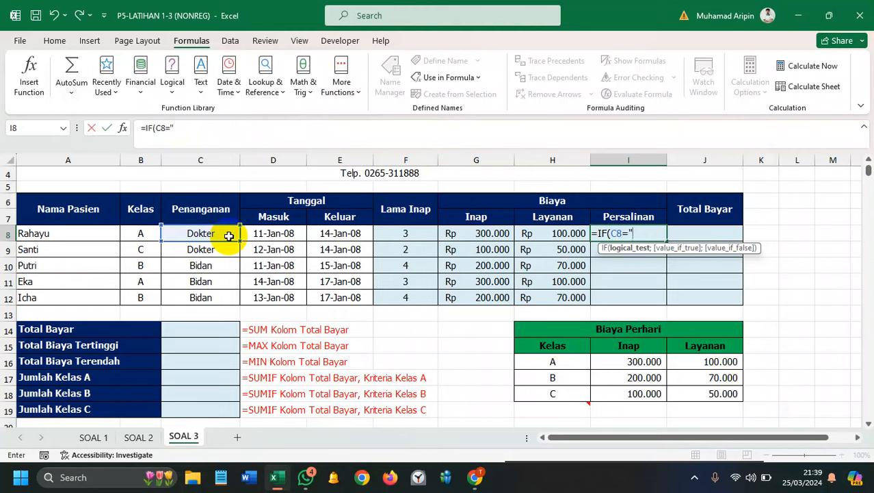
text("Dokter";1000)
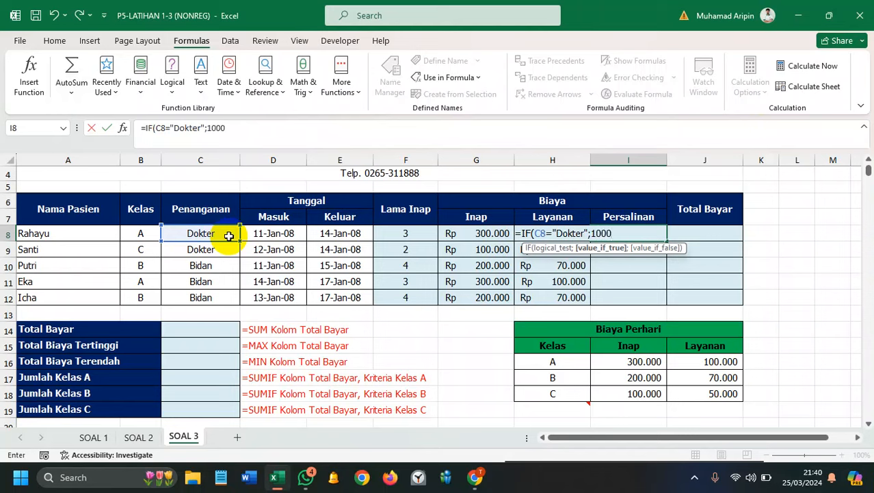
text(000;IF()
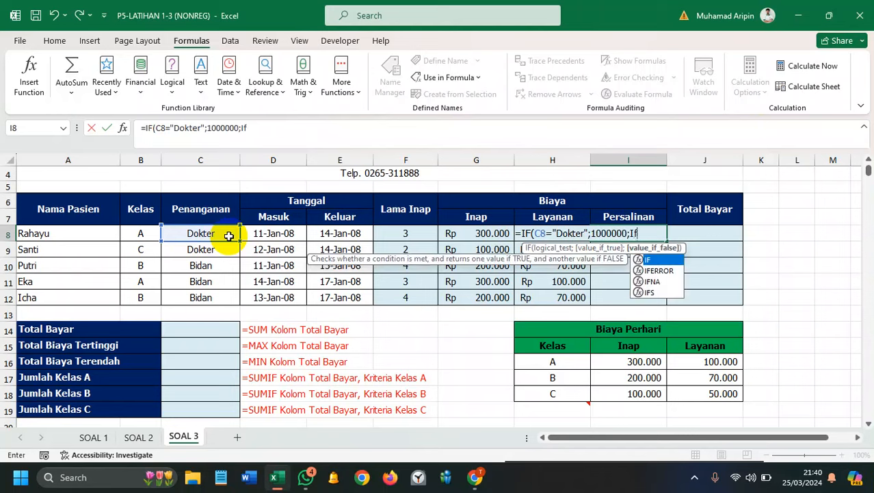
Step: Complete the nested IF in I8 to return 750000 when C8 is "Bidan", and fill the formula down to I12
click(185, 234)
text(="Bid)
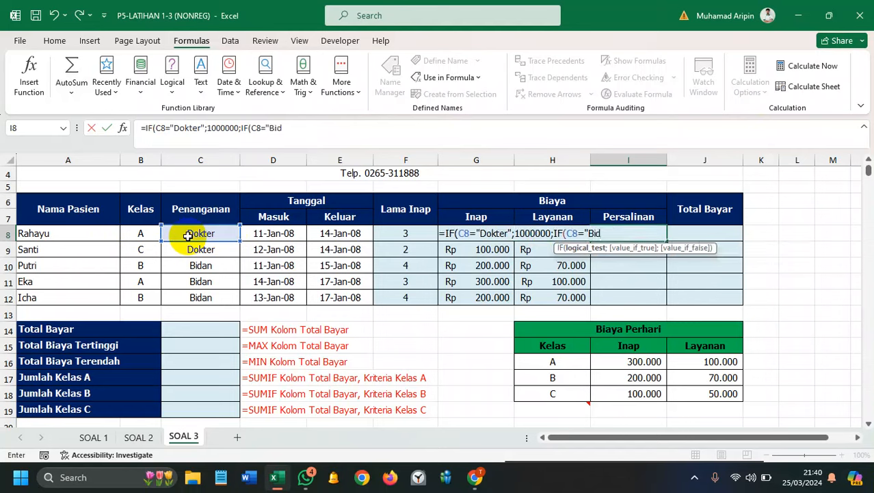
text(an";750000)
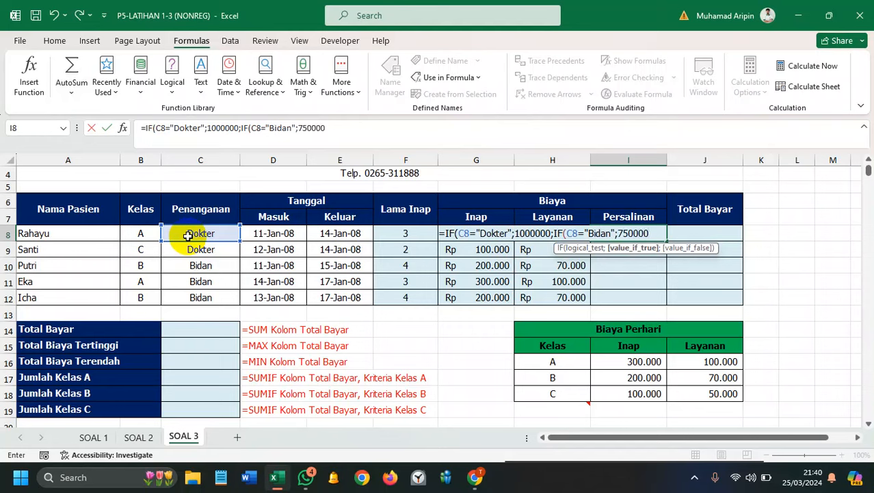
text())
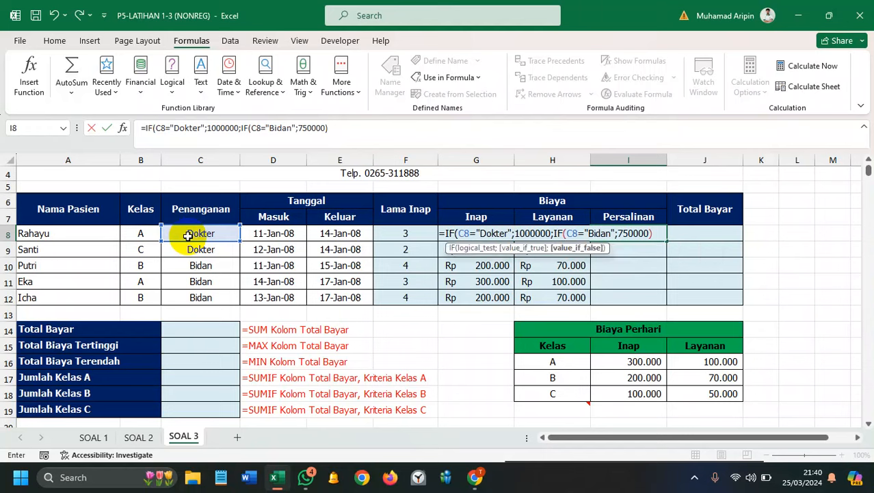
text())
key(Return)
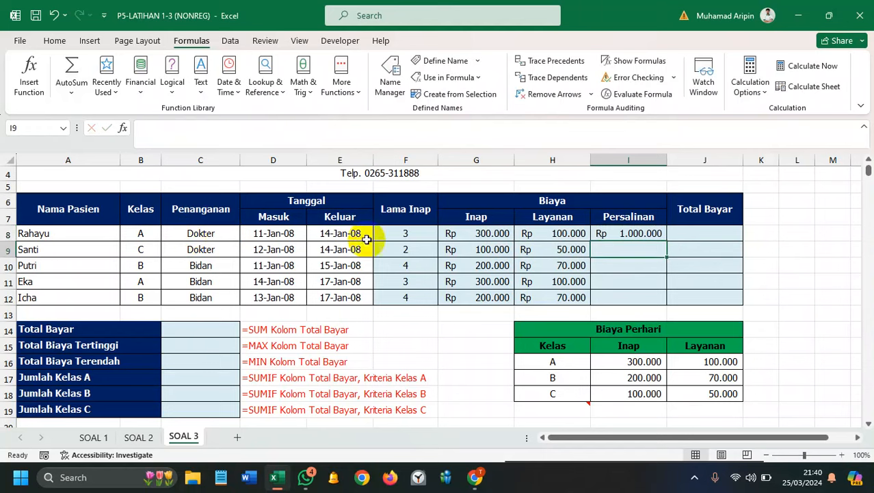
click(631, 234)
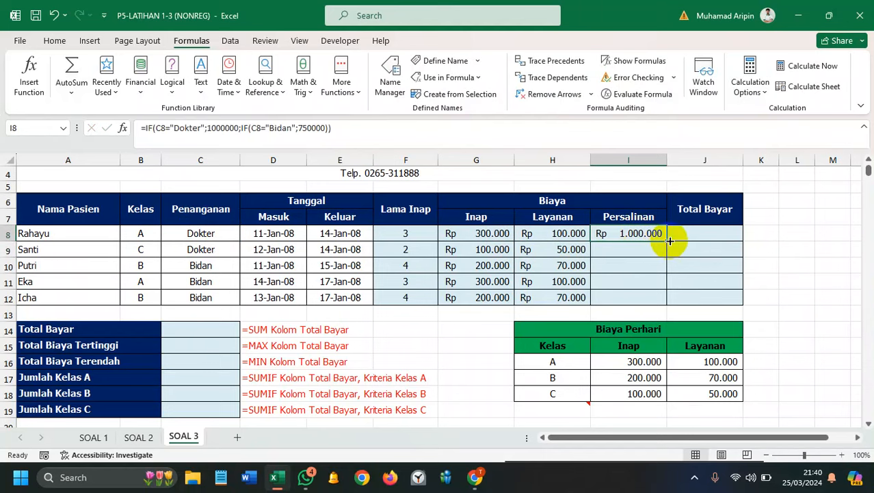
drag(670, 240, 664, 299)
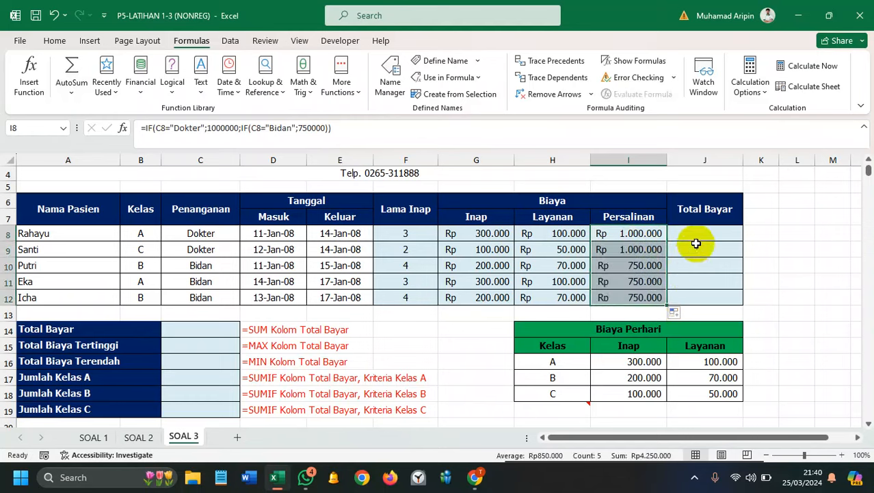
Step: Calculate Total Bayar in J8 with =SUM(G8:I8) and fill the formula down to J12
click(695, 236)
text(=)
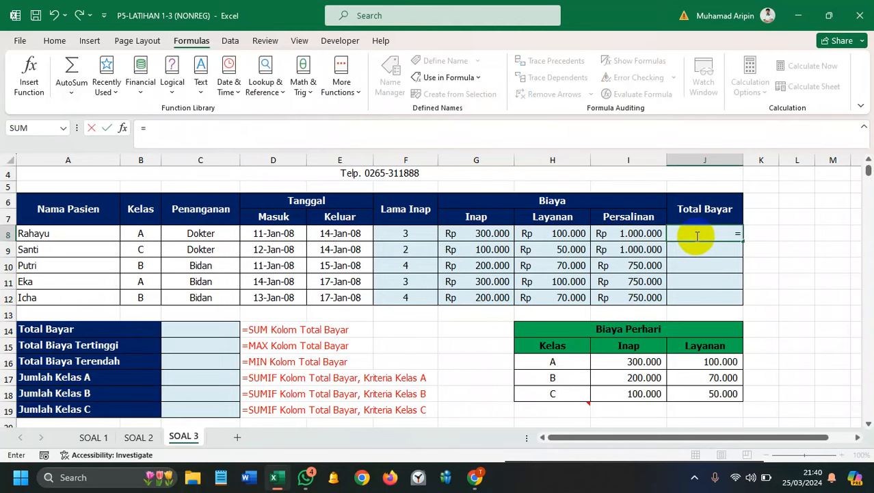
text(SUm)
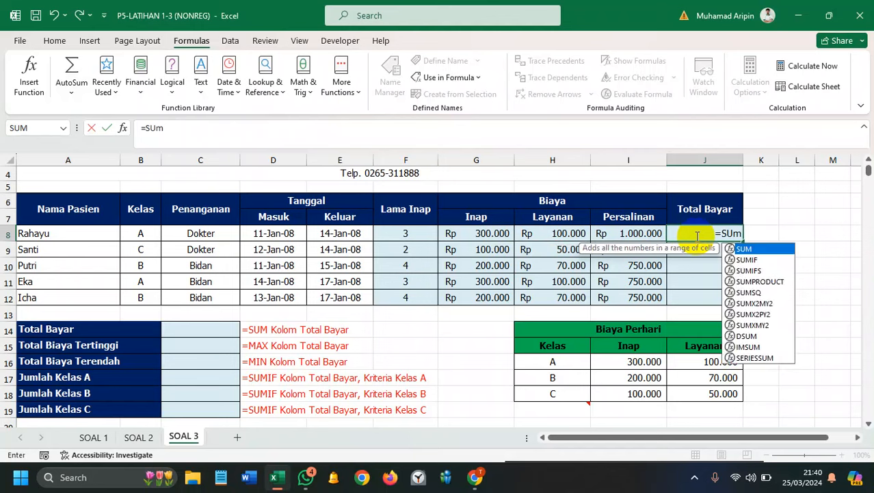
key(Tab)
click(485, 233)
drag(485, 233, 609, 233)
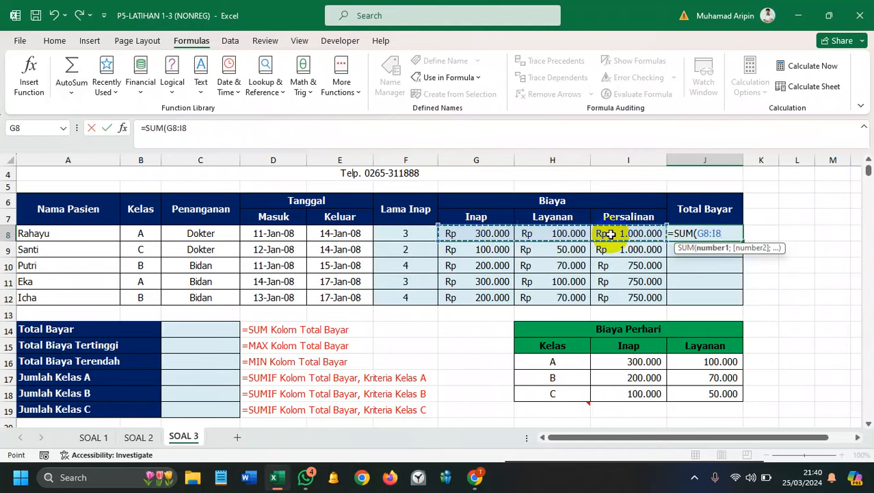
text())
key(Return)
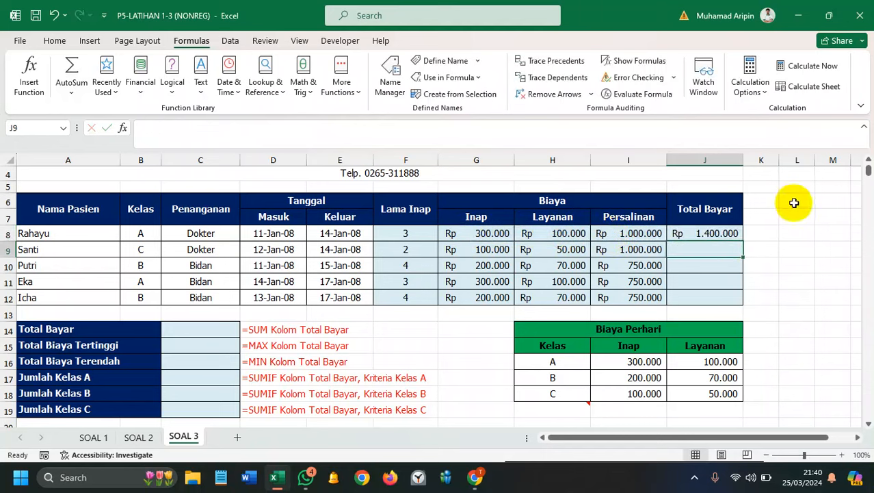
click(735, 233)
drag(743, 241, 734, 299)
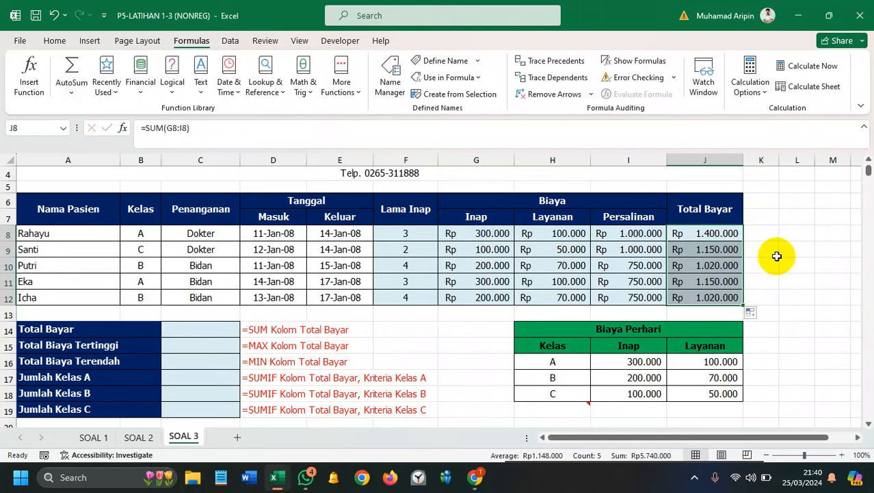
click(774, 245)
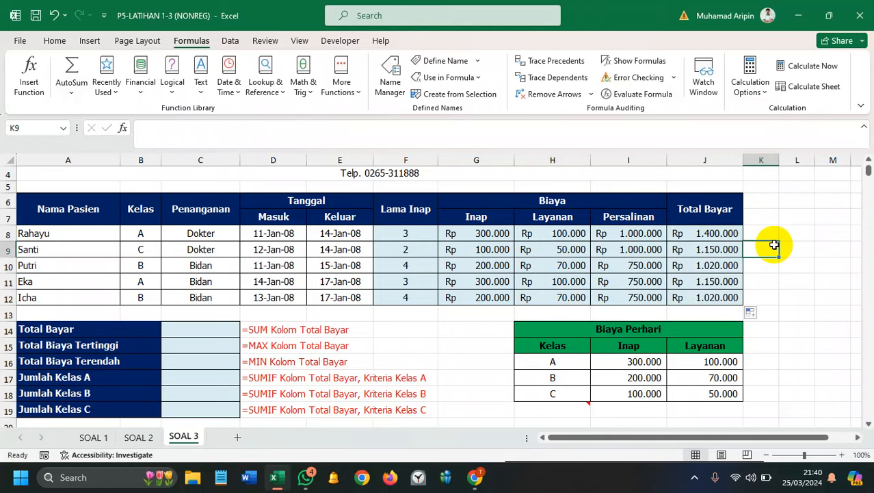
Step: Sum the Total Bayar column in C14 with =SUM(J8:J12) and widen column C slightly
click(228, 327)
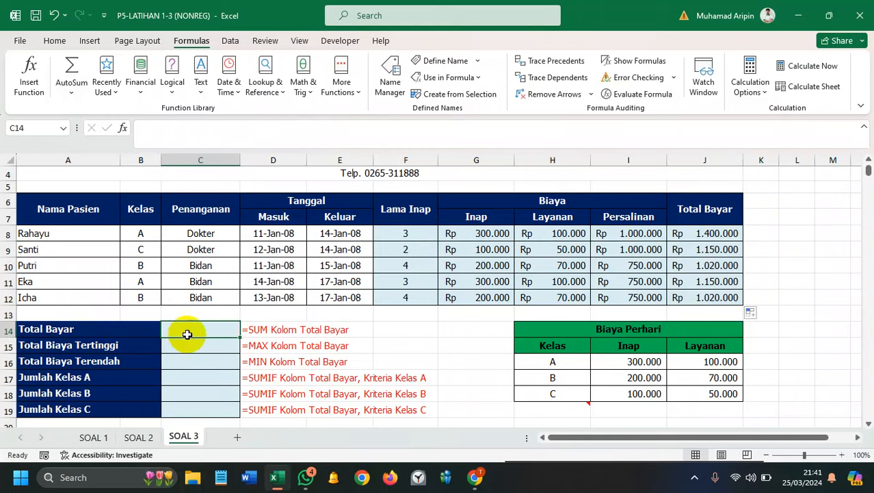
text(=)
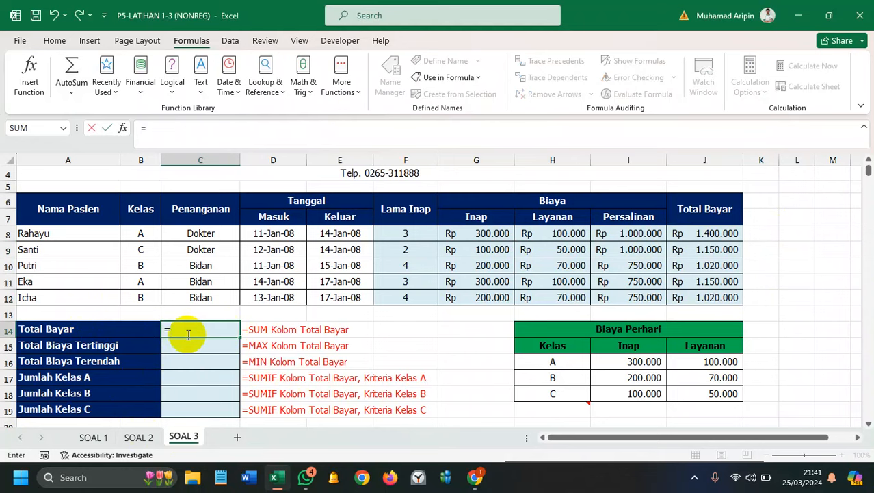
text(SUM()
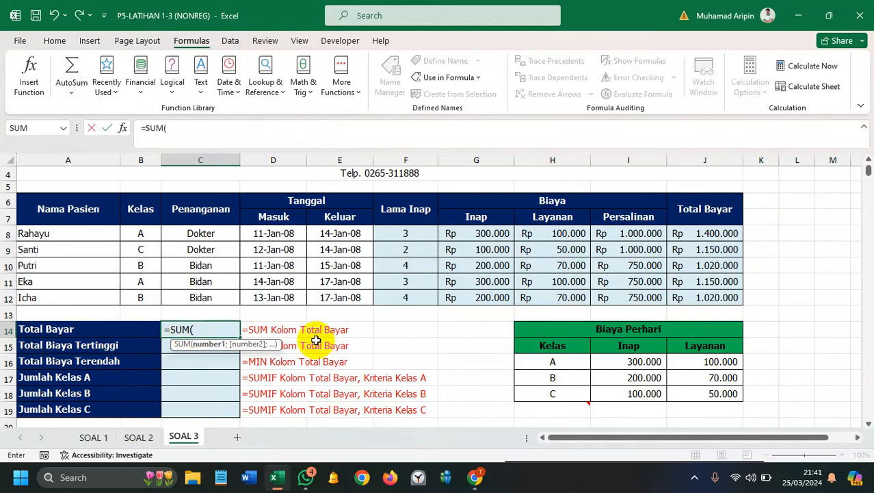
click(682, 232)
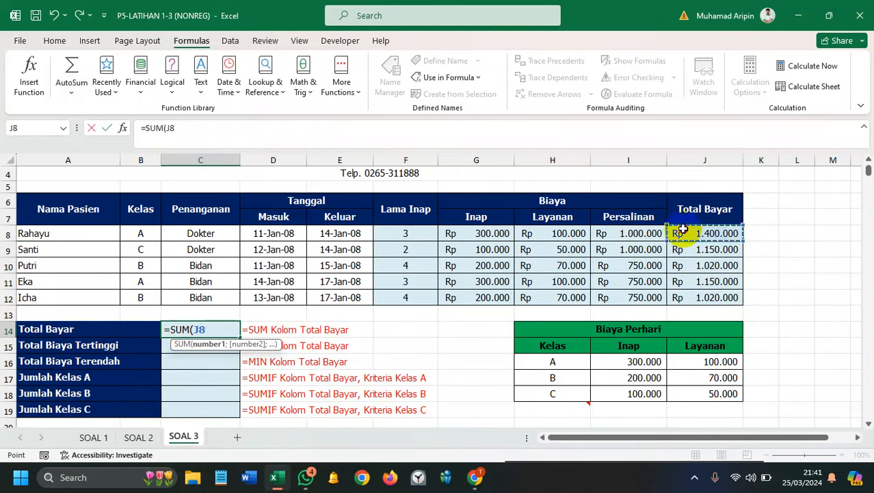
drag(682, 232, 682, 299)
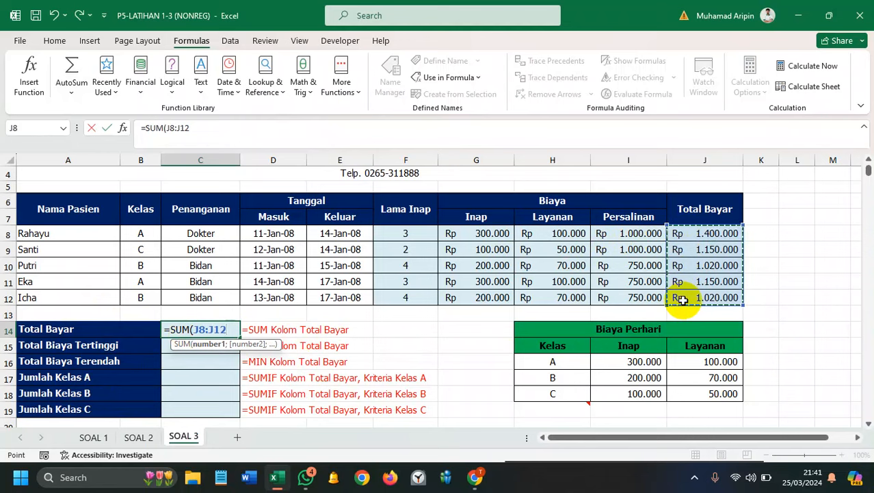
text())
key(Return)
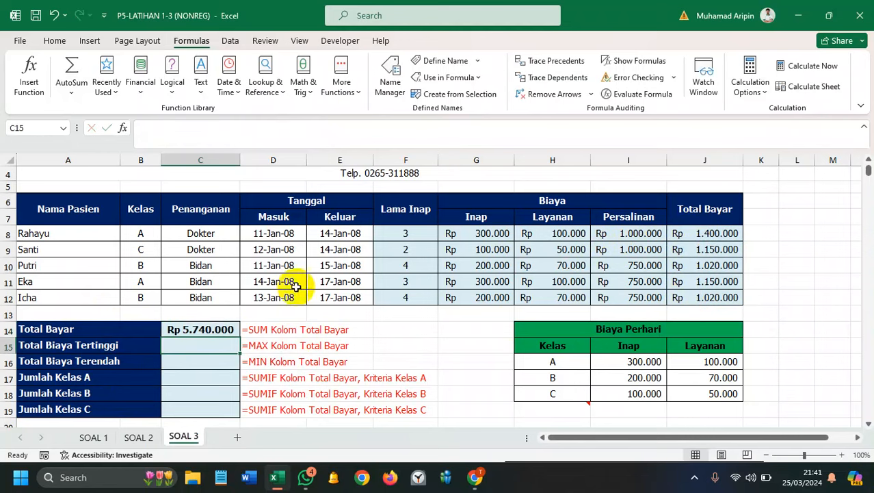
drag(240, 160, 246, 160)
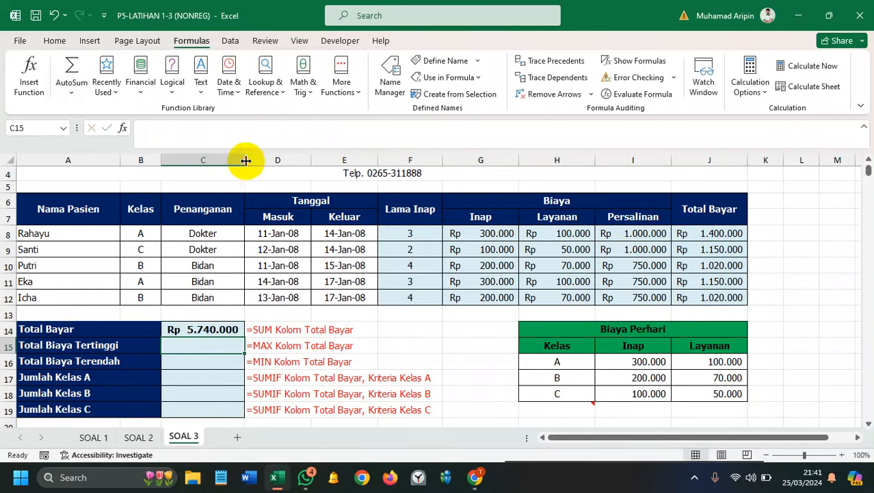
Step: Find the Total Biaya Tertinggi in C15 with =MAX(J8:J12)
text(=MAX()
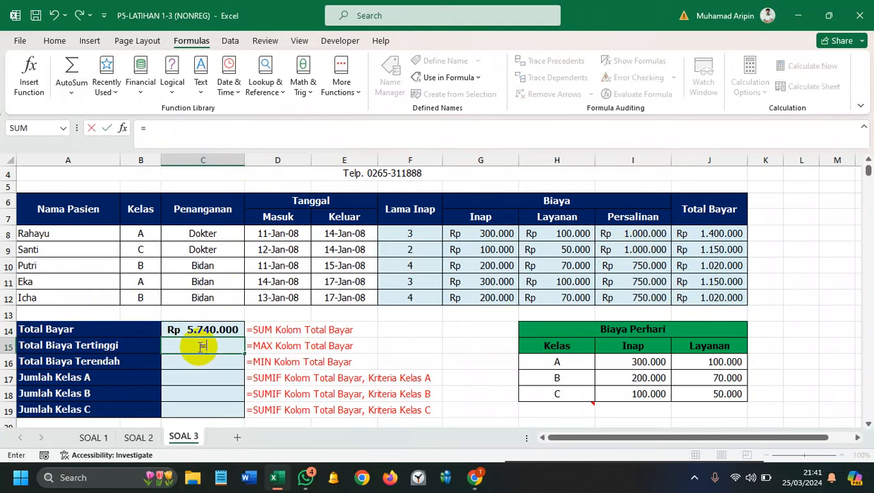
drag(683, 233, 676, 294)
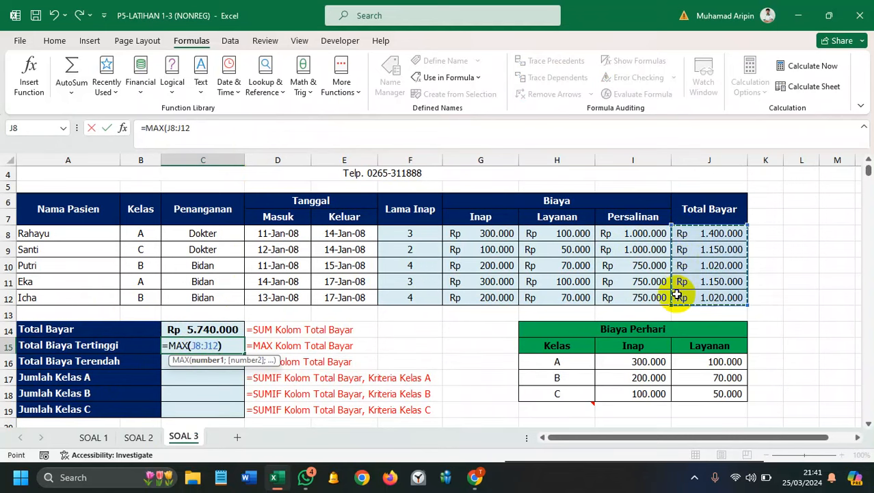
key(Return)
Step: Find the Total Biaya Terendah in C16 with =MIN(J8:J12)
text(=)
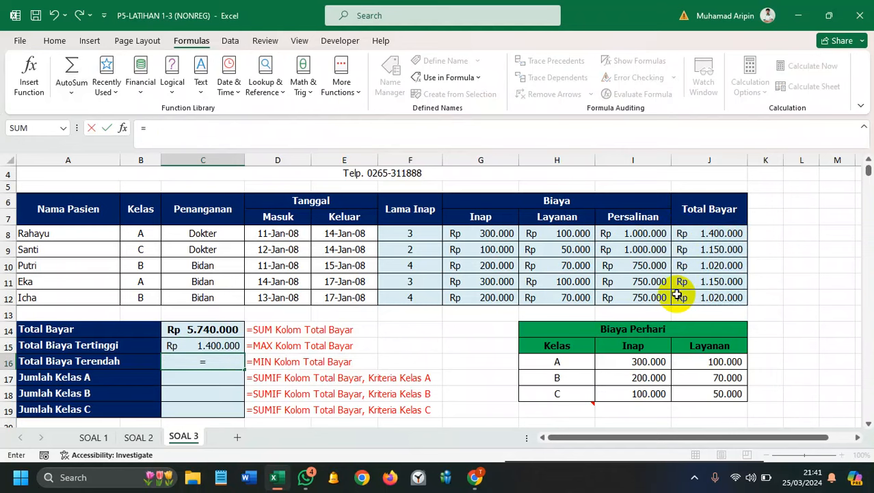
text(MIN()
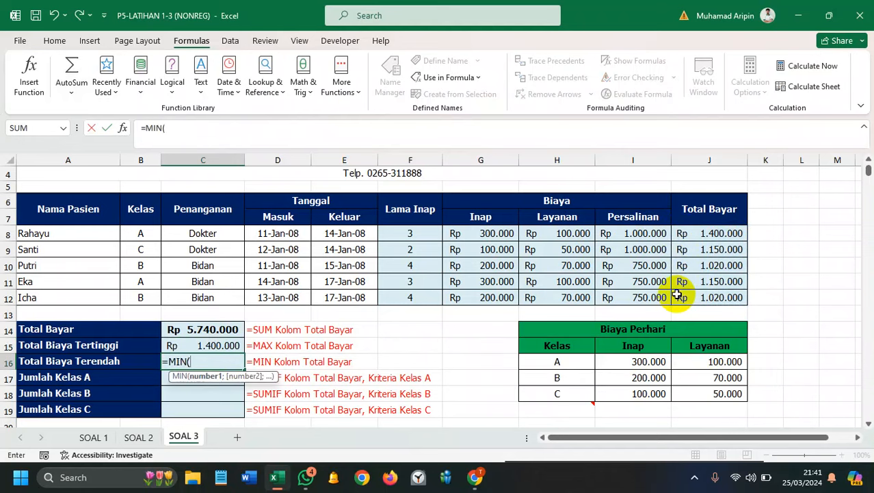
click(720, 233)
drag(720, 233, 720, 297)
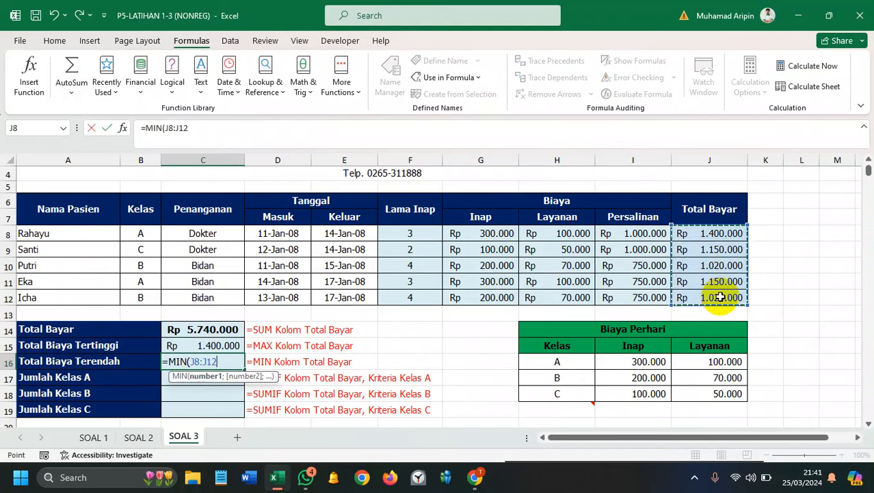
text())
key(Return)
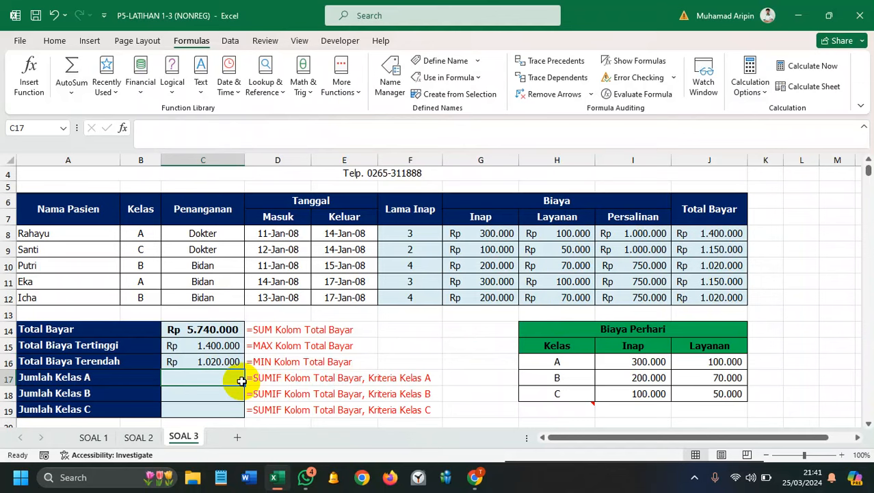
Step: Total the Kelas A payments in C17 with =SUMIF($B$8:$B$12;"A";$J$8:$J$12)
text(=SumIf)
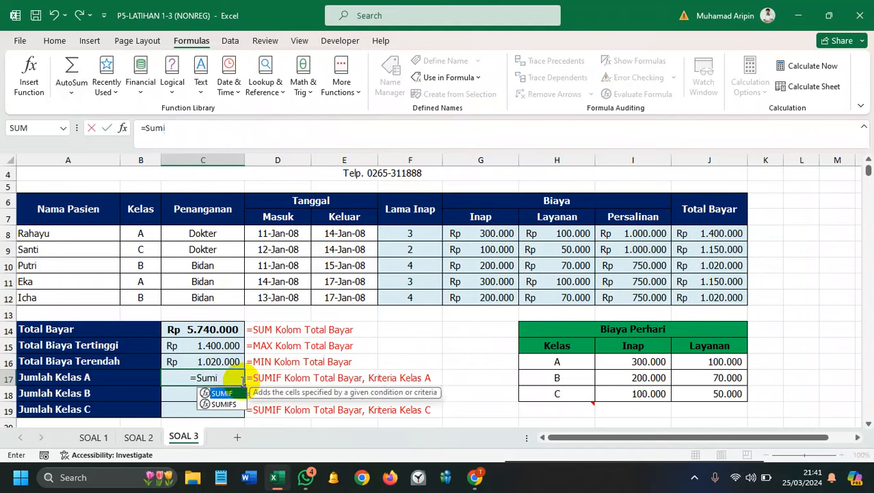
key(Tab)
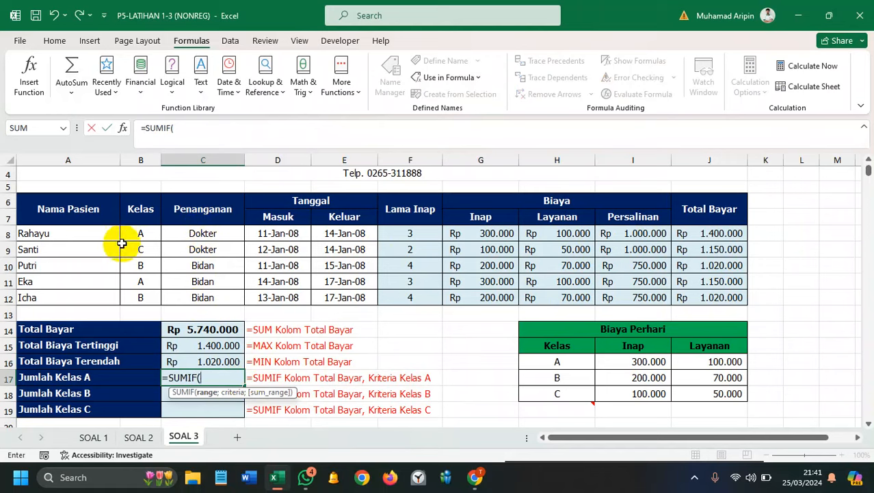
drag(148, 230, 144, 294)
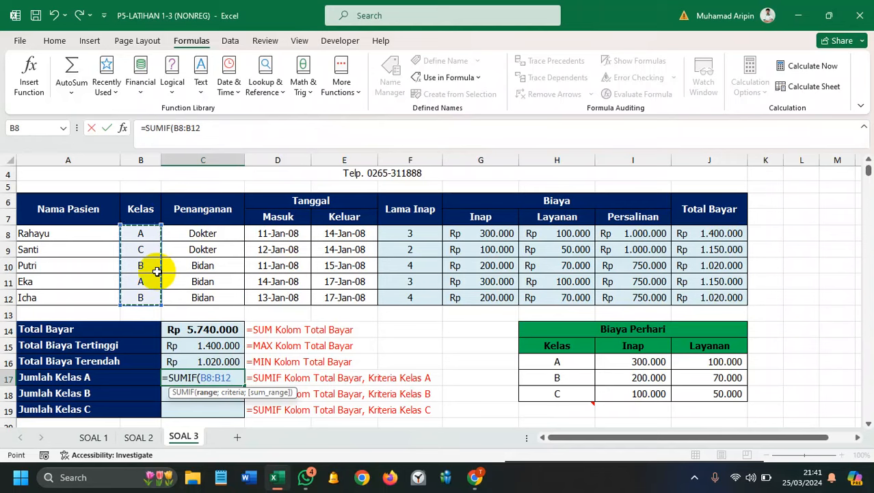
key(F4)
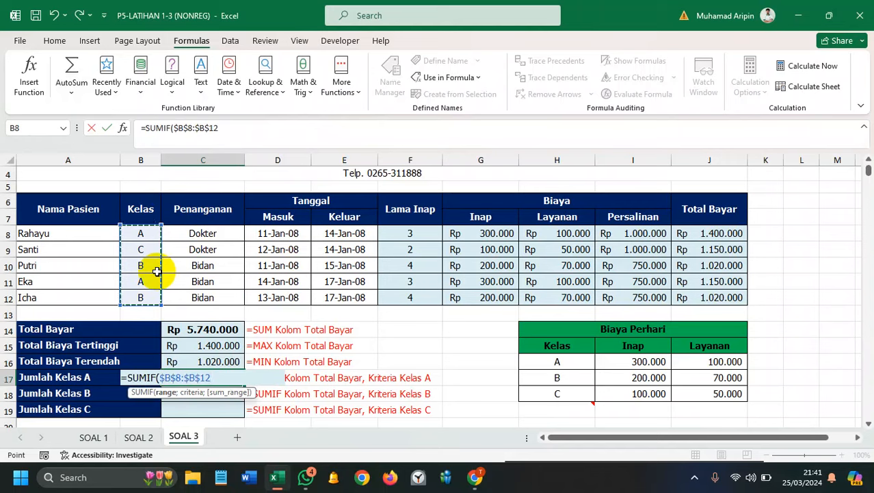
text(;"A)
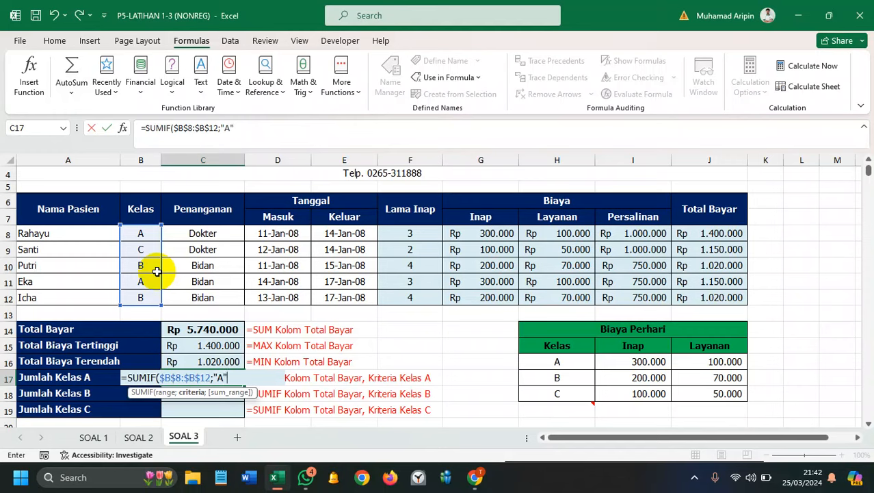
text(;)
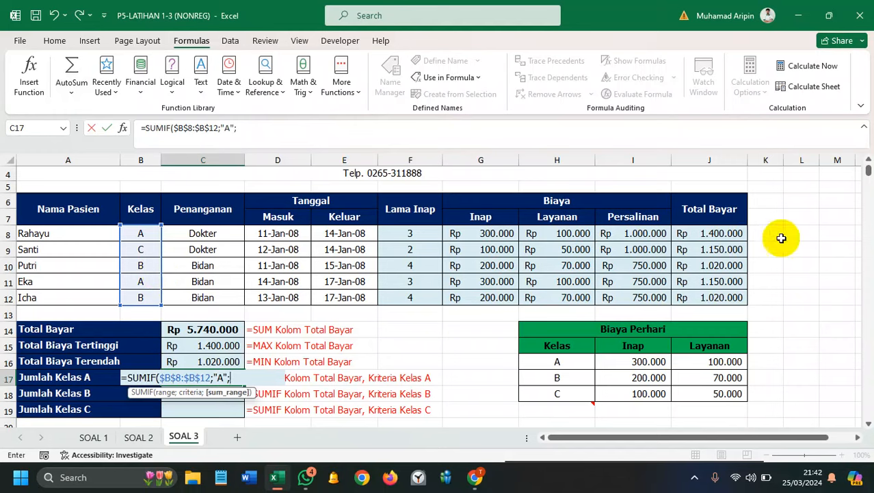
drag(727, 233, 723, 297)
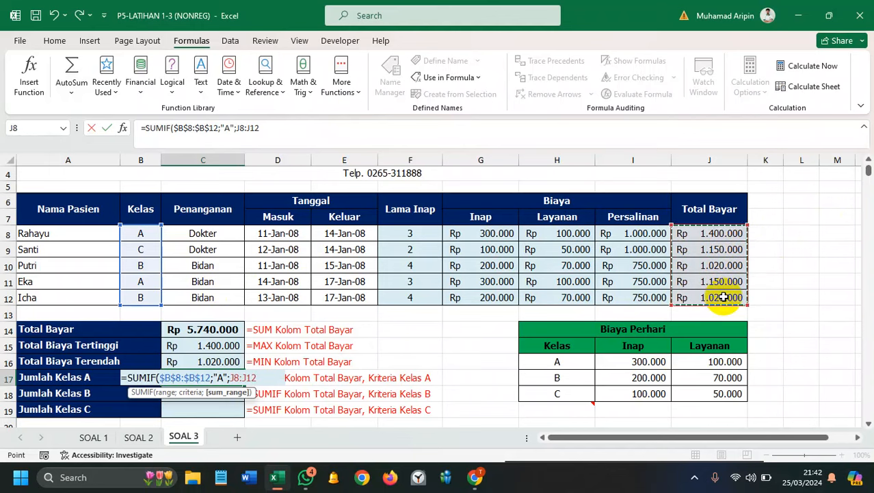
key(F4)
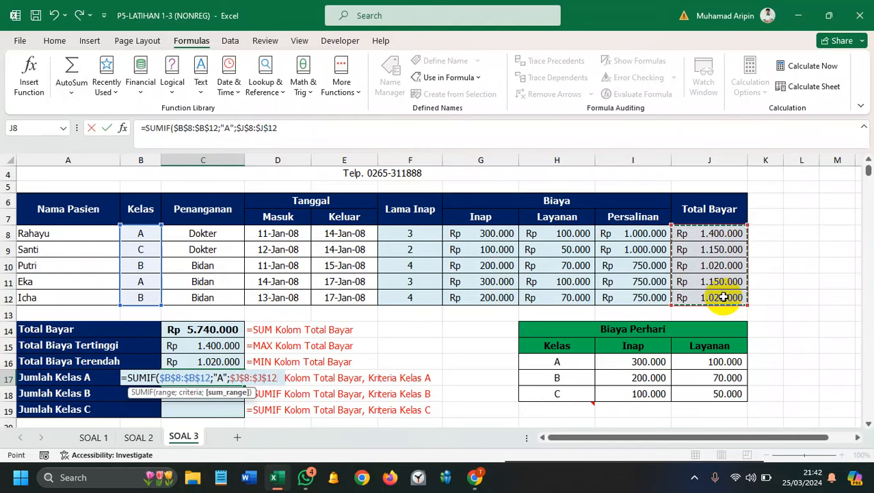
text())
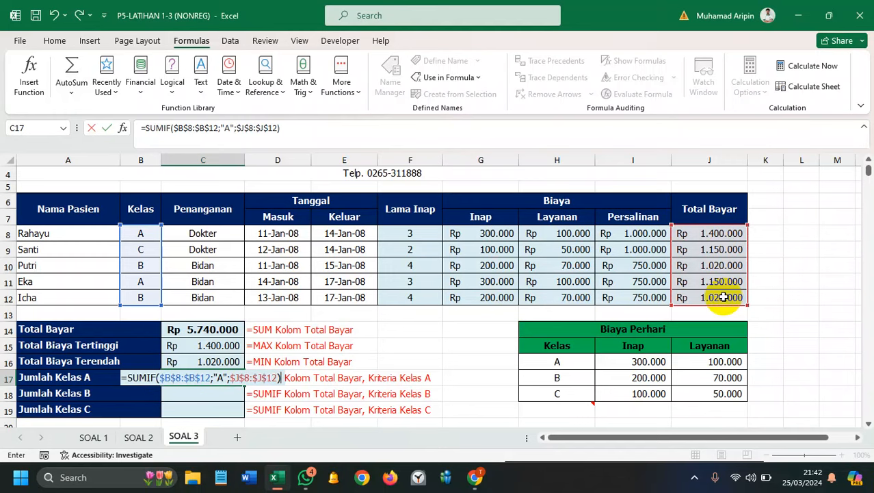
key(Return)
Step: Apply the Accounting number format to the Jumlah Kelas A, B and C cells C17:C19
drag(205, 377, 209, 409)
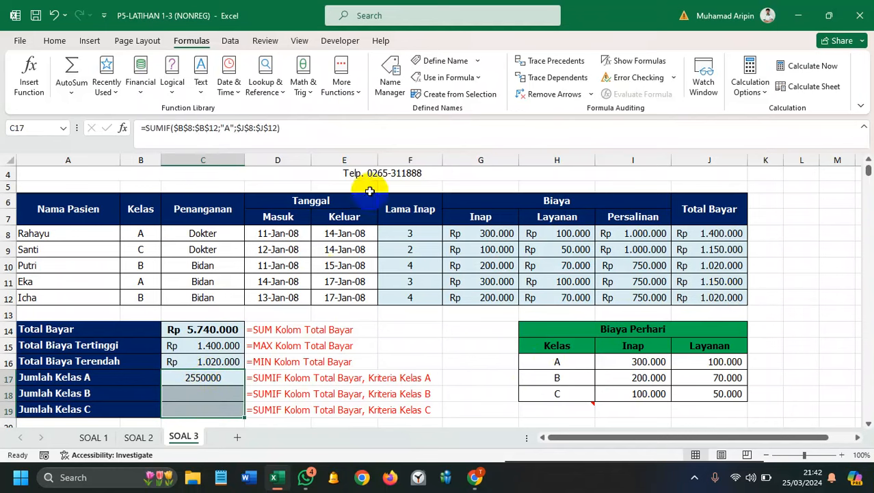
click(57, 39)
click(507, 66)
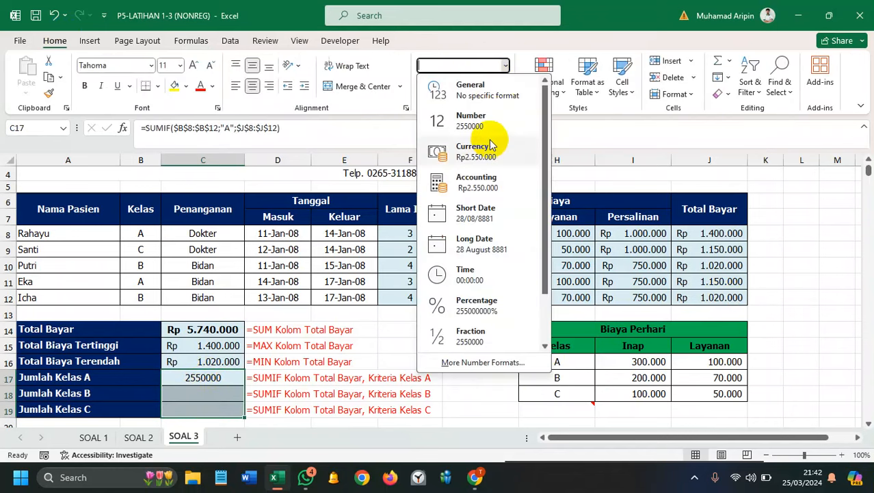
click(484, 179)
click(211, 400)
click(205, 378)
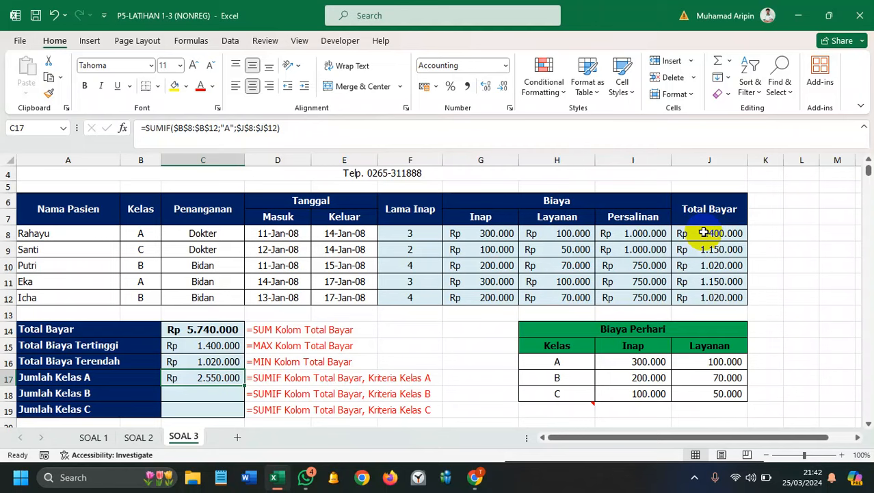
click(704, 233)
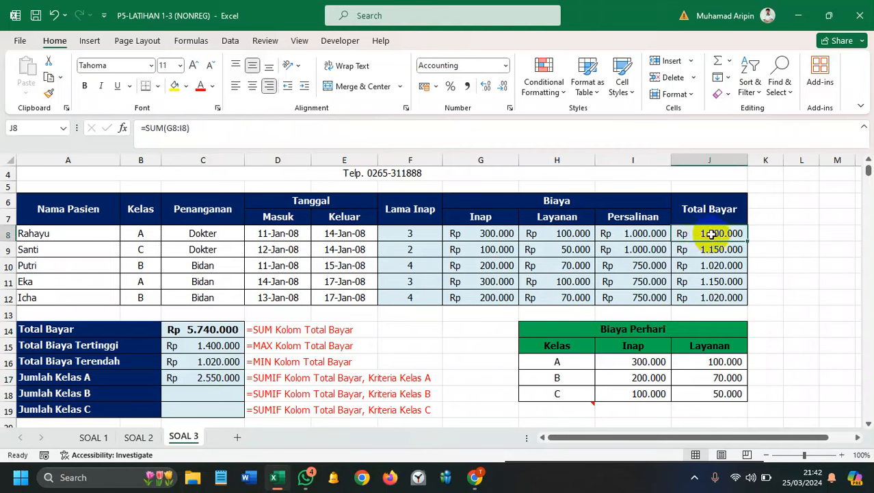
Step: Fill the SUMIF formula of Jumlah Kelas A in C17 down to the Jumlah Kelas B and C cells
ctrl+click(716, 283)
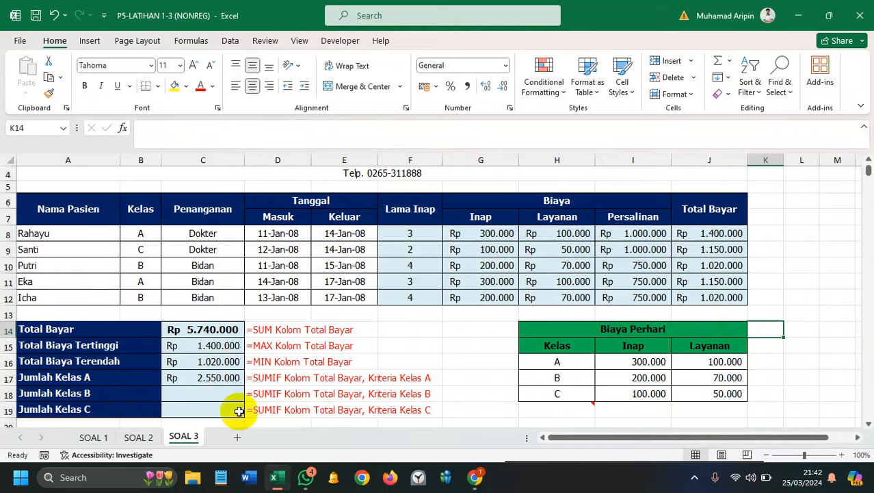
click(217, 398)
double_click(230, 378)
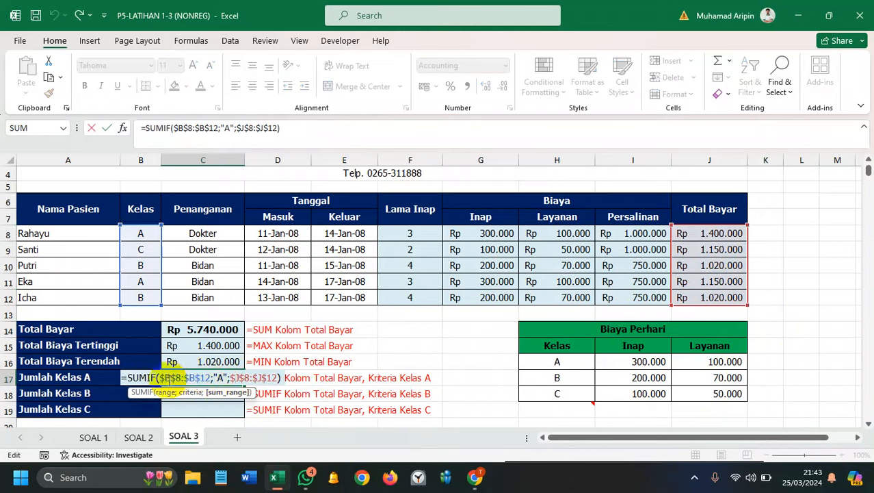
key(Return)
click(232, 377)
drag(244, 387, 244, 411)
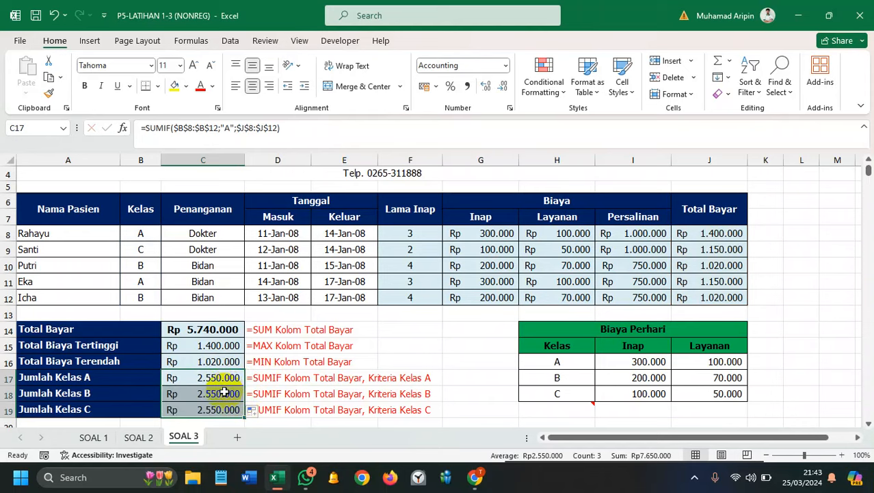
Step: Change the SUMIF criterion in the Jumlah Kelas B cell (C18) to "B"
double_click(224, 392)
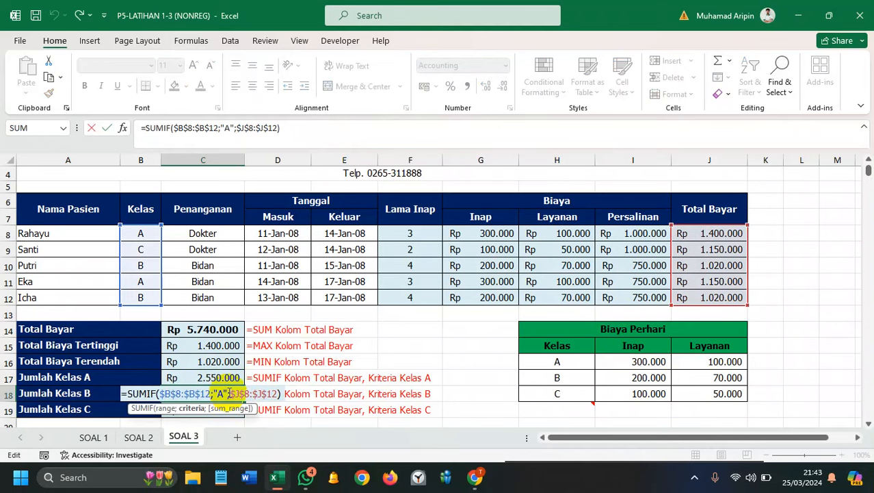
key(BackSpace)
text(B)
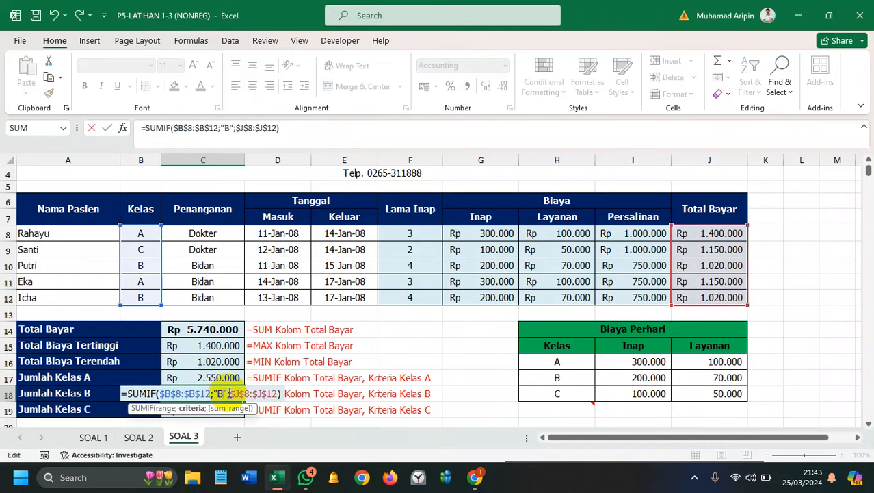
key(Return)
Step: Change the SUMIF criterion in the Jumlah Kelas C cell (C19) to "C"
double_click(219, 408)
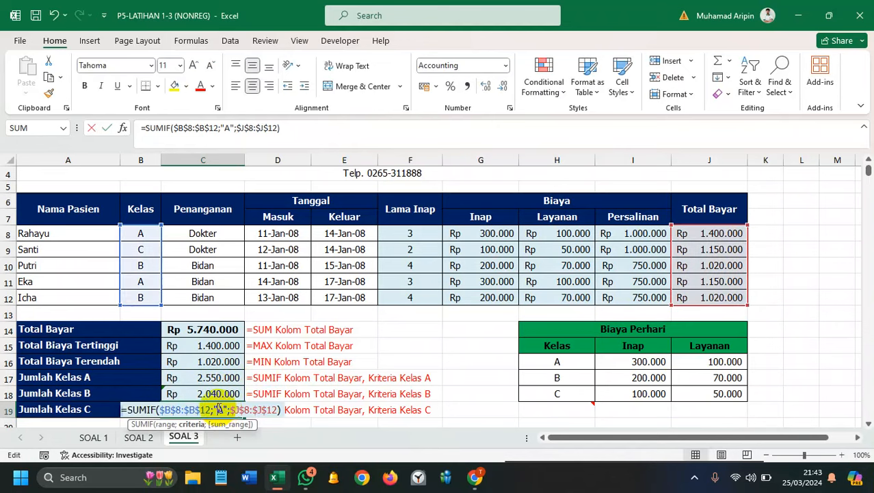
click(224, 409)
key(BackSpace)
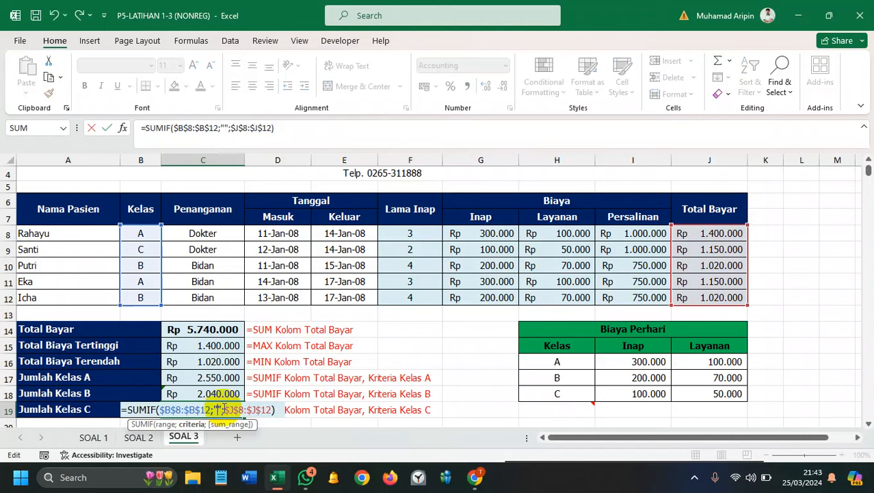
text(C)
key(Return)
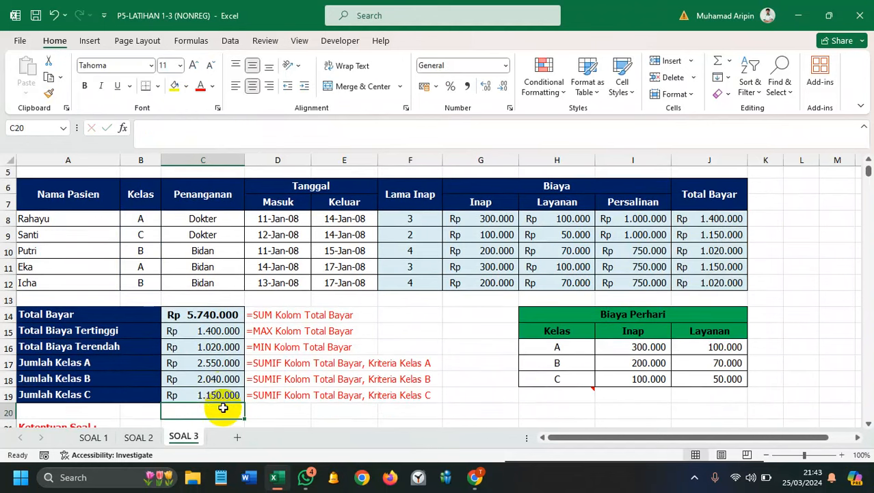
Step: Review the class totals on SOAL 3 and the completed tables on the SOAL 1 and SOAL 2 sheets
scroll(220, 362, down, 1)
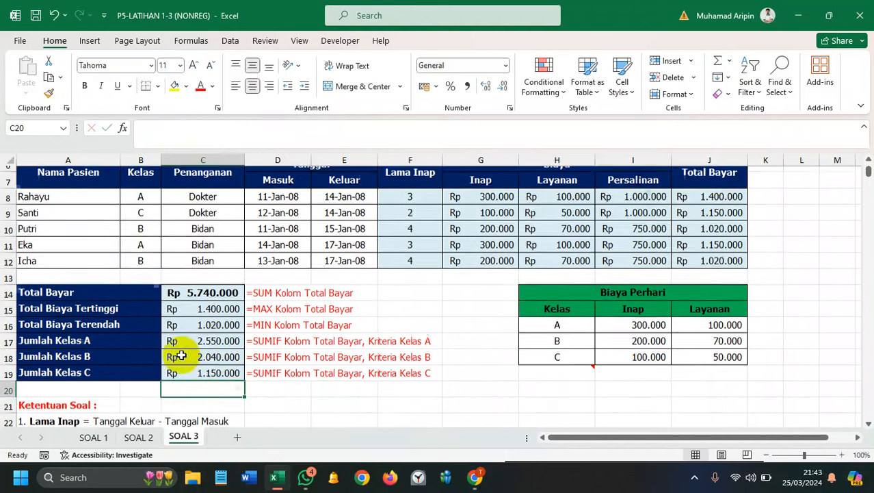
click(182, 349)
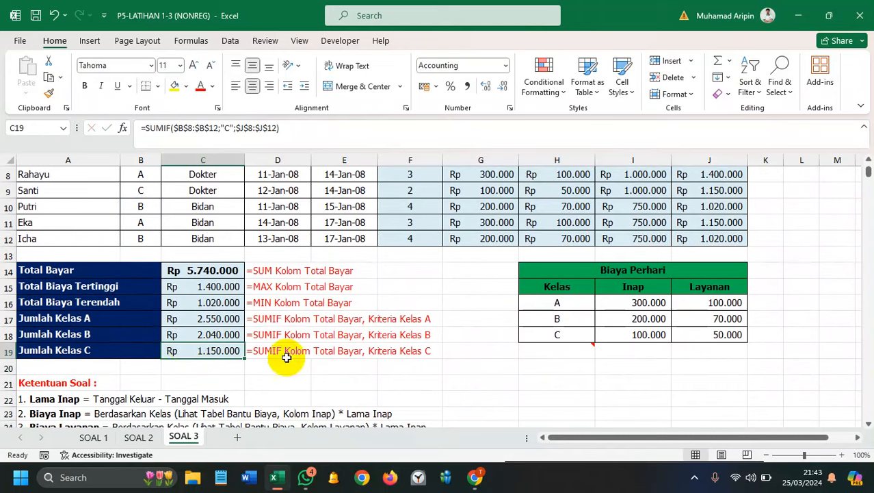
drag(74, 319, 198, 351)
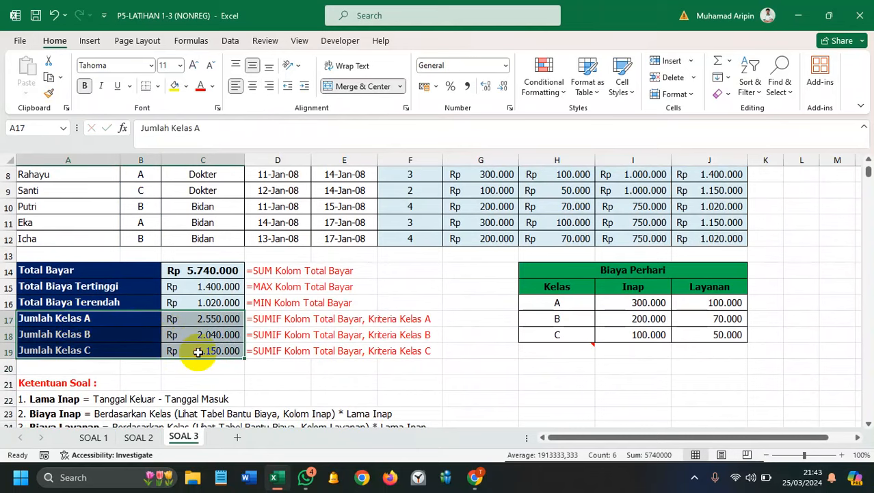
scroll(486, 313, up, 2)
click(488, 313)
scroll(307, 384, down, 1)
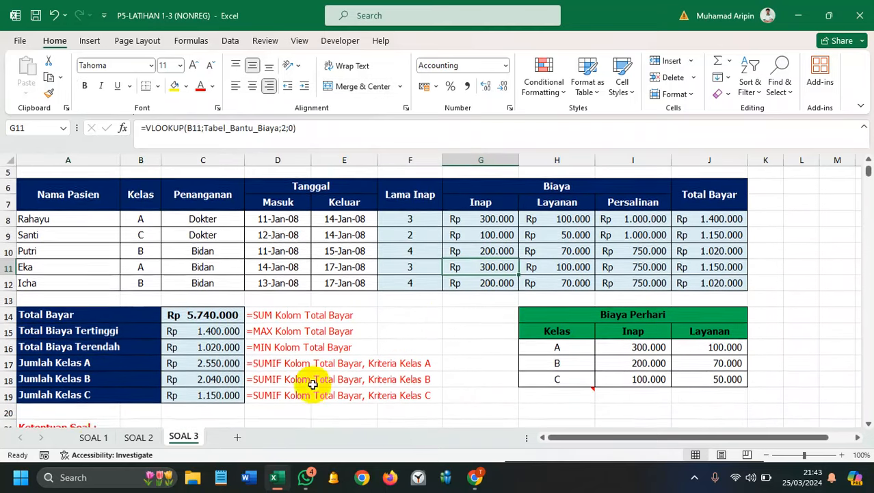
click(94, 437)
click(137, 437)
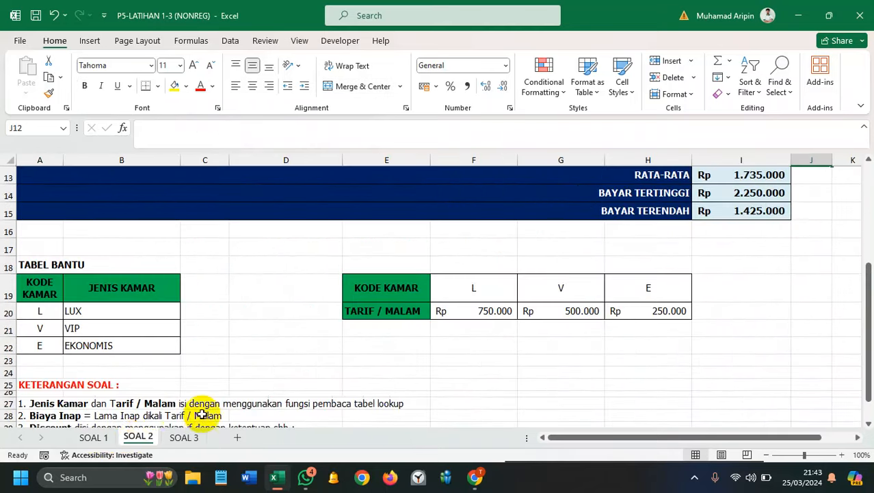
scroll(201, 411, up, 3)
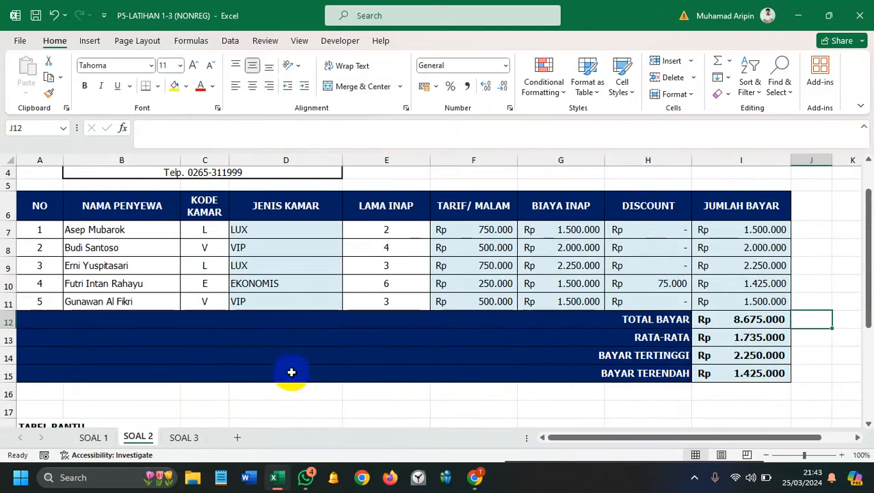
click(184, 438)
click(92, 437)
scroll(186, 365, up, 6)
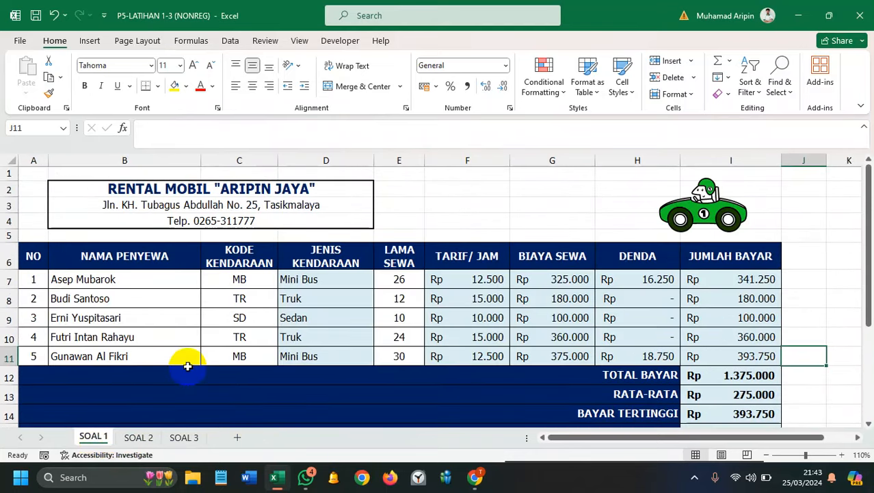
click(139, 437)
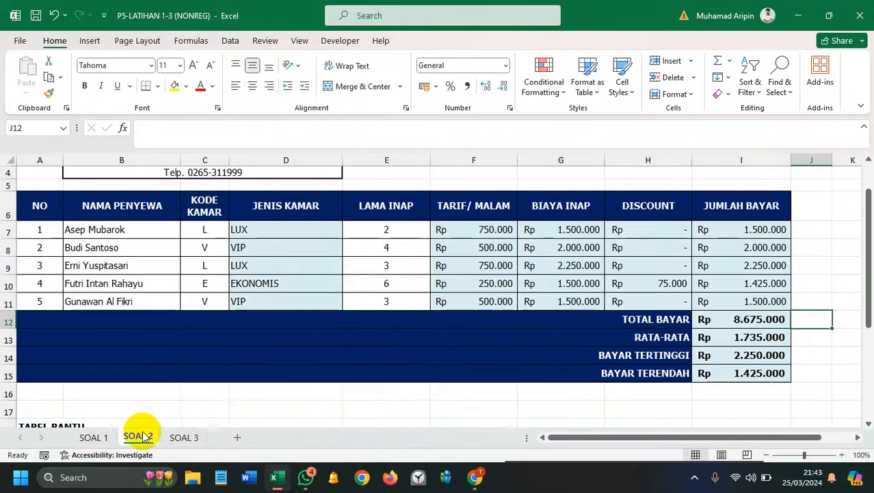
click(184, 437)
scroll(150, 377, down, 1)
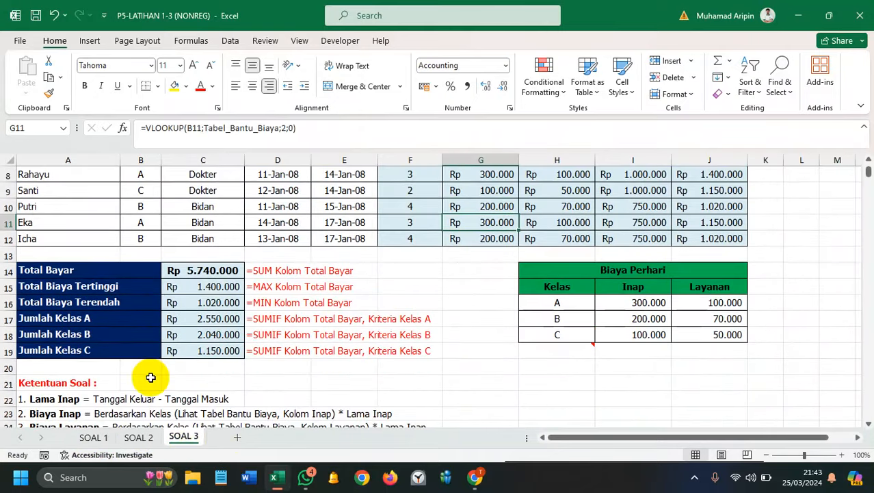
scroll(203, 357, up, 1)
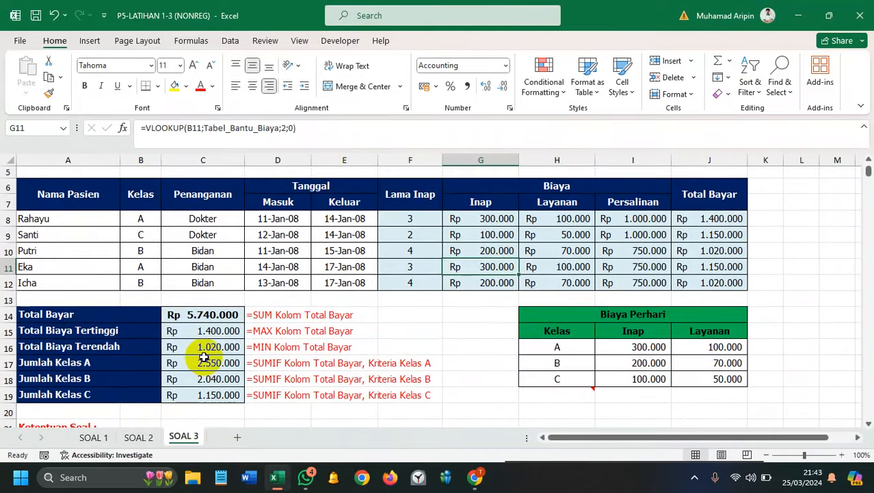
click(138, 437)
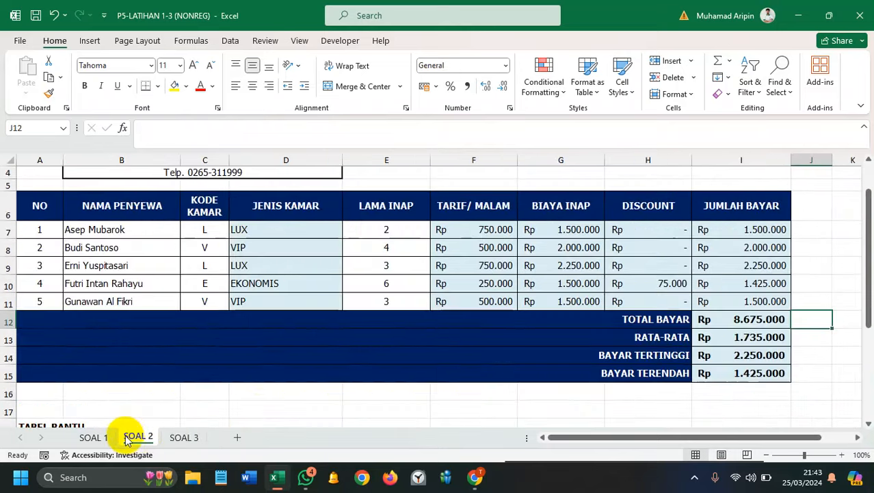
click(171, 438)
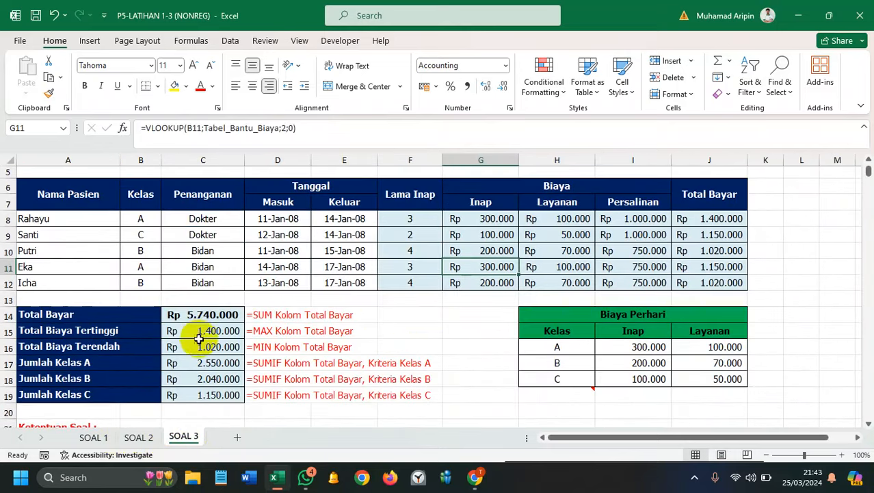
scroll(198, 351, down, 1)
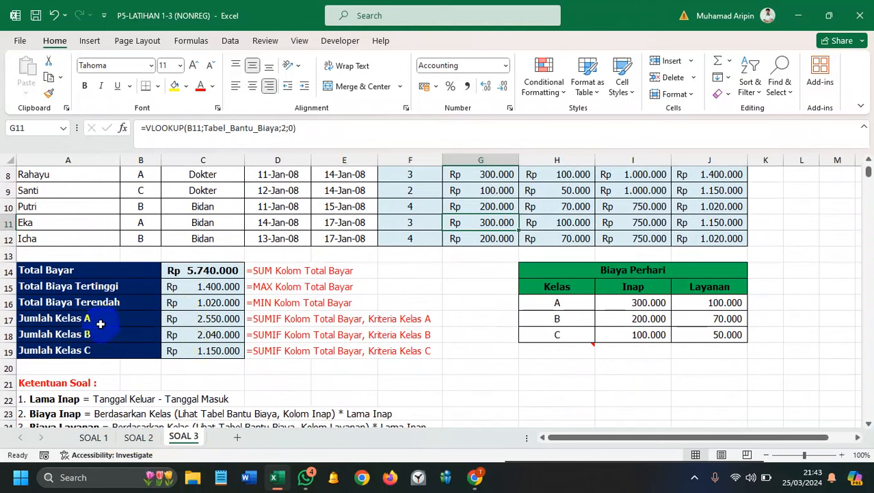
drag(55, 318, 206, 346)
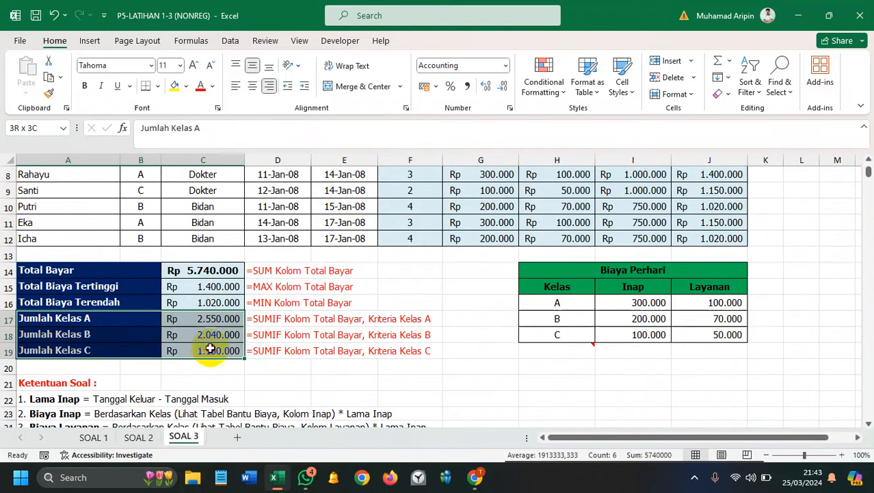
scroll(236, 351, up, 2)
scroll(239, 351, down, 1)
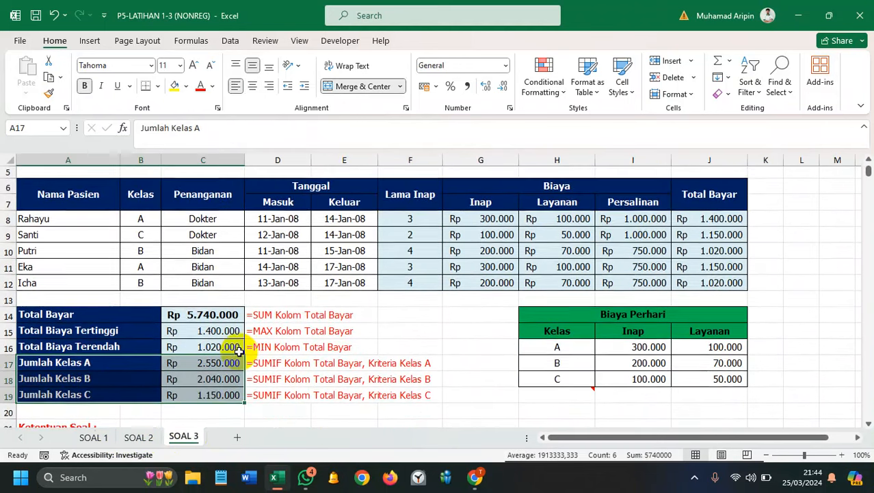
scroll(236, 351, up, 1)
scroll(234, 342, down, 1)
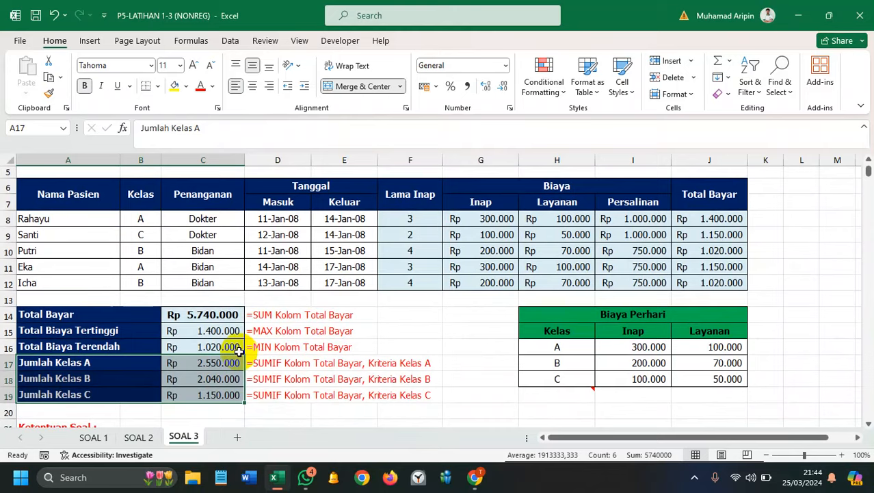
click(139, 438)
scroll(180, 353, up, 2)
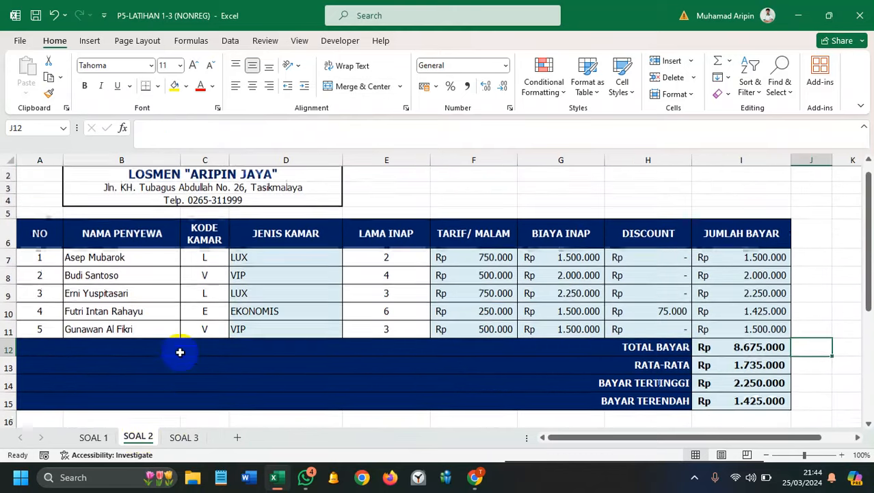
click(185, 436)
scroll(205, 342, down, 1)
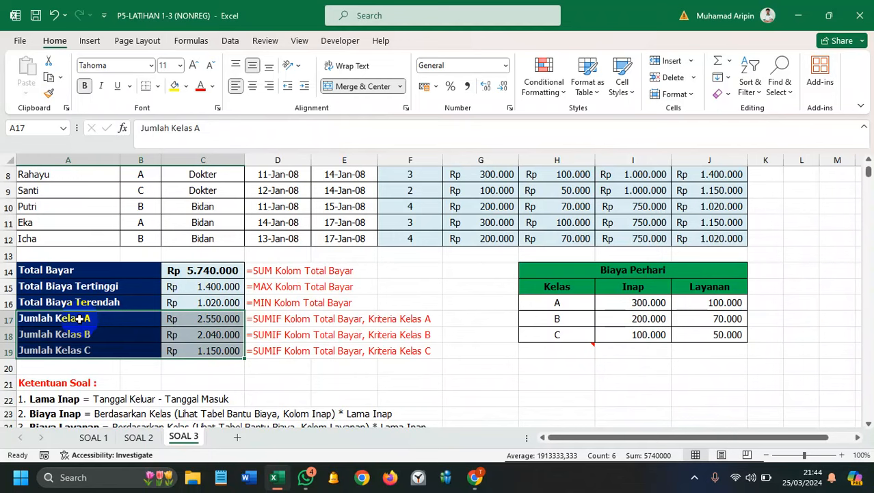
click(117, 349)
drag(58, 318, 202, 349)
click(302, 382)
drag(84, 320, 189, 351)
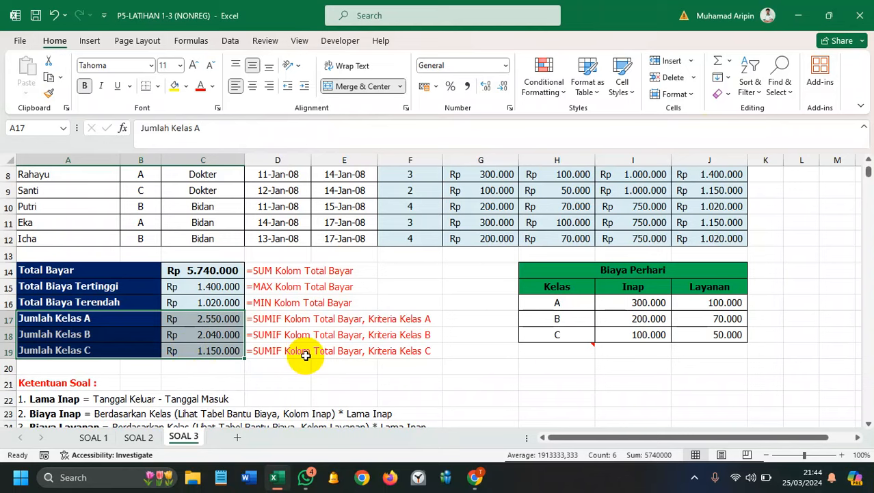
click(159, 334)
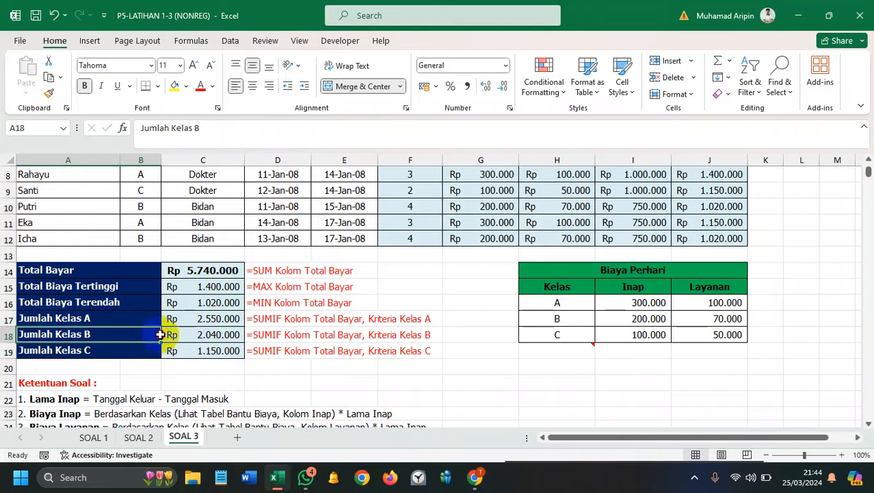
drag(48, 318, 198, 350)
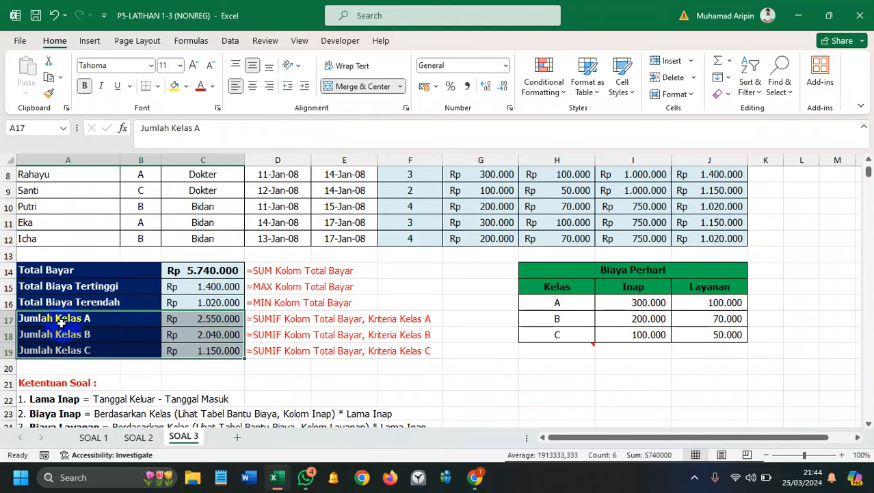
click(370, 395)
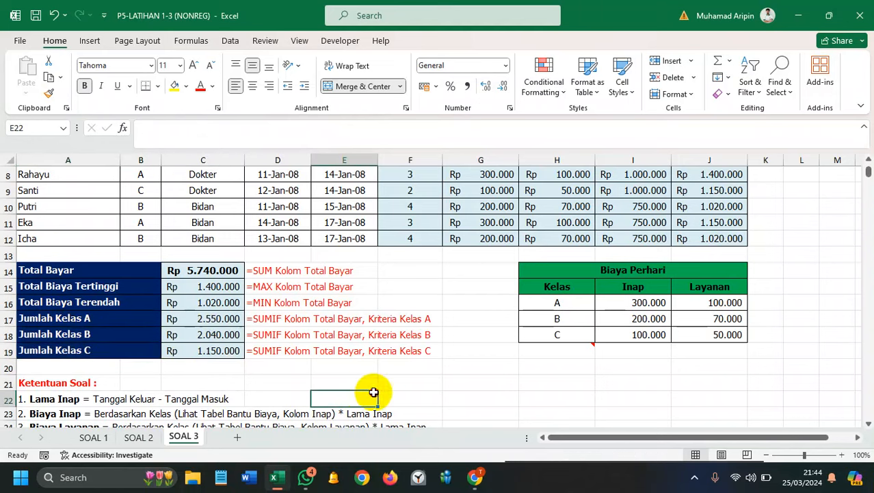
Step: Insert a 3-D clustered column chart from the Jumlah Kelas A, B and C labels and totals (A17:C19)
drag(113, 322, 214, 349)
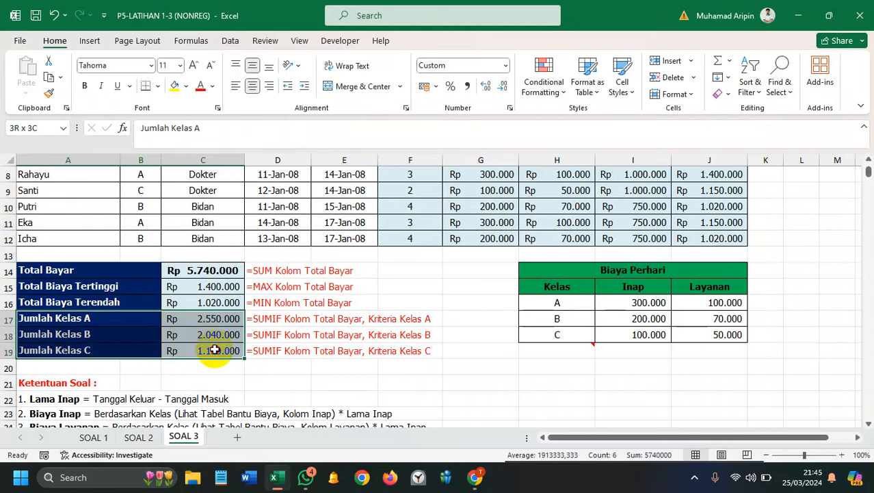
click(89, 41)
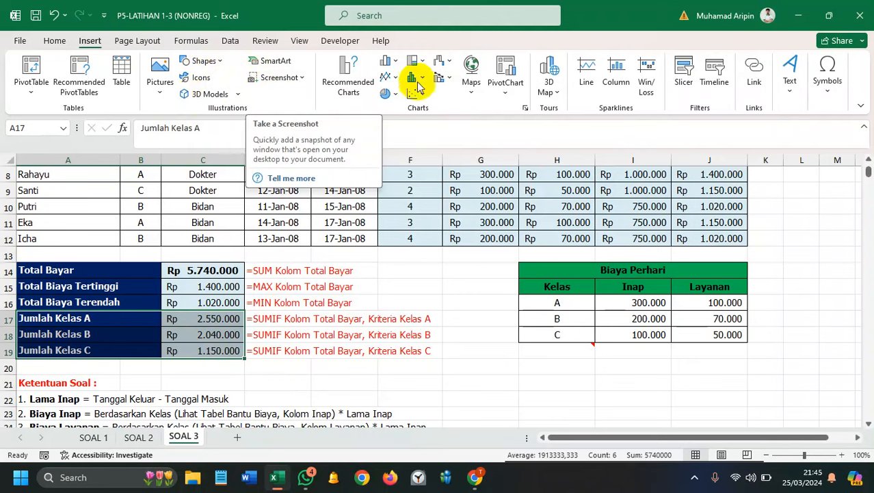
click(395, 63)
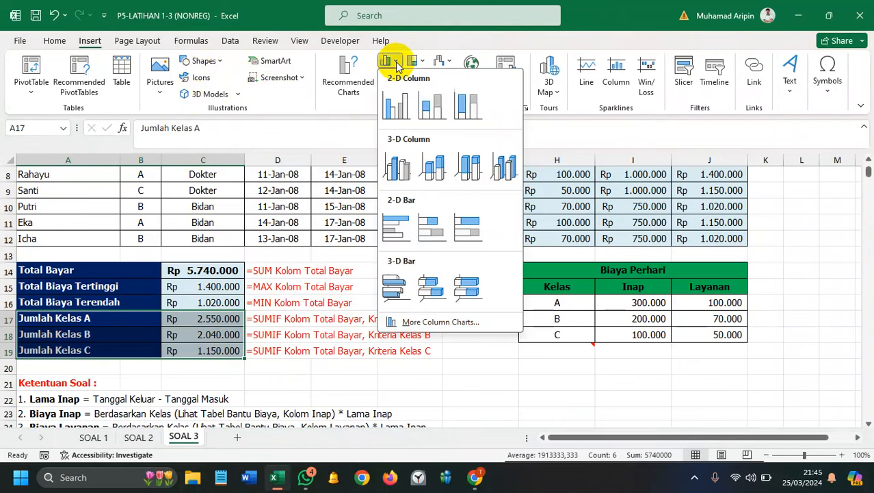
click(397, 167)
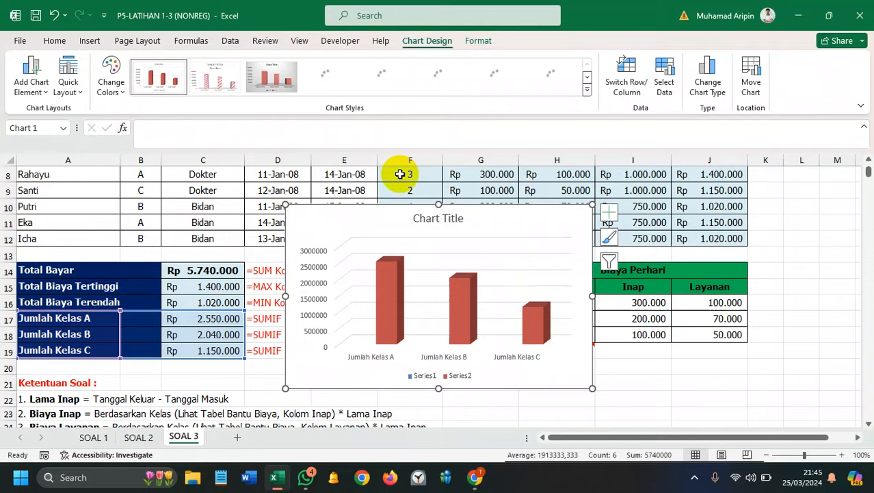
Step: Move the chart into the empty area just below the Biaya Perhari table, starting at column H
scroll(714, 267, down, 2)
scroll(714, 267, up, 1)
drag(518, 191, 744, 332)
scroll(744, 331, down, 3)
scroll(723, 314, up, 1)
Step: Move the column chart below the Ketentuan Soal list, starting in column A near row 27, and enlarge it to about the end of column E
double_click(681, 222)
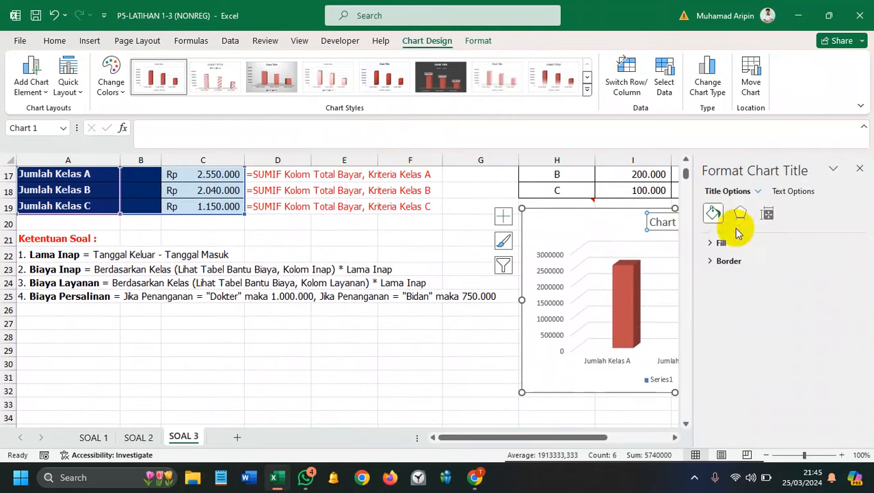
click(860, 169)
drag(797, 221, 303, 333)
scroll(312, 332, down, 3)
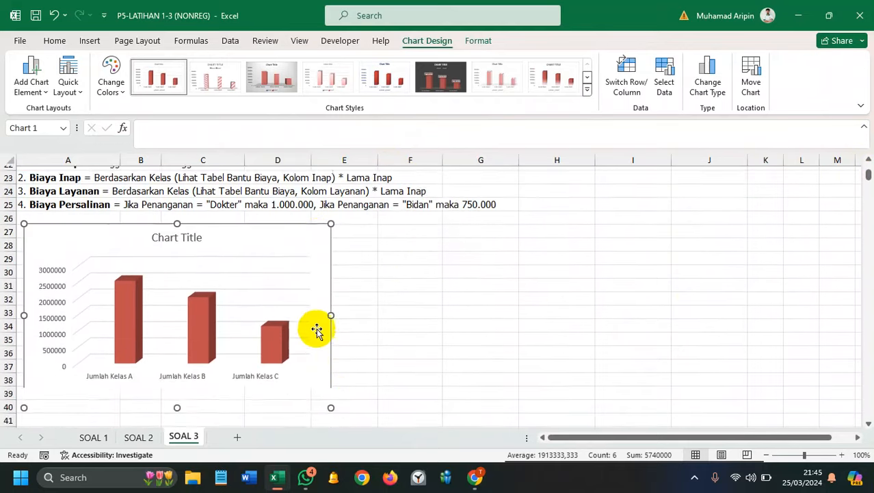
drag(332, 362, 378, 409)
click(487, 348)
Step: Review the patient cost table (A6:J12) and the Jumlah Kelas A, B and C totals (A17:C19) behind the chart
scroll(488, 342, up, 8)
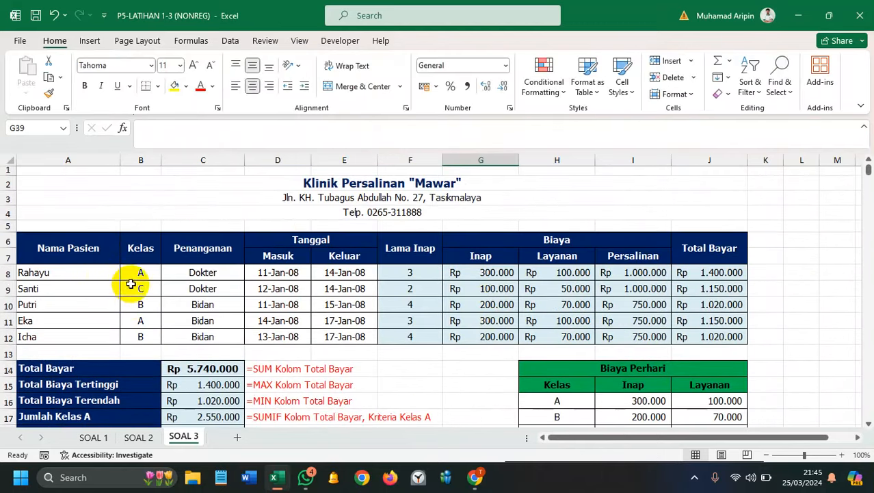
drag(86, 254, 685, 323)
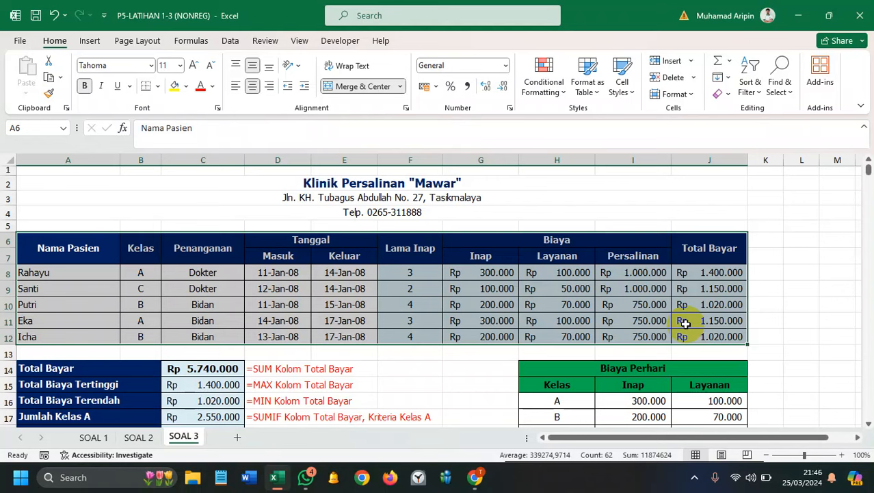
click(531, 273)
drag(117, 254, 691, 341)
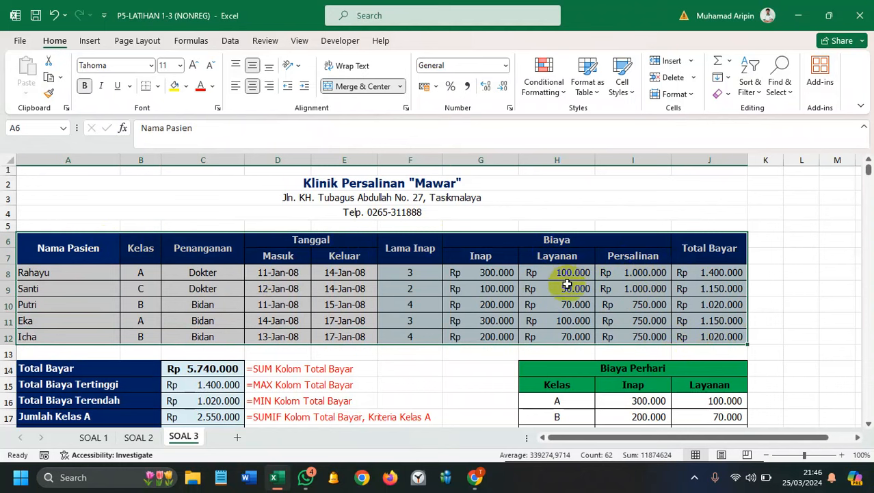
scroll(595, 277, down, 1)
scroll(632, 268, down, 1)
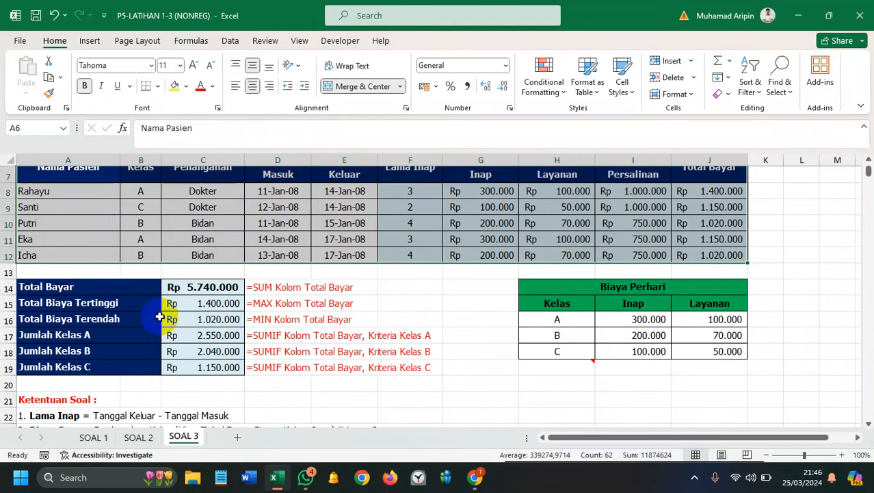
scroll(270, 318, up, 1)
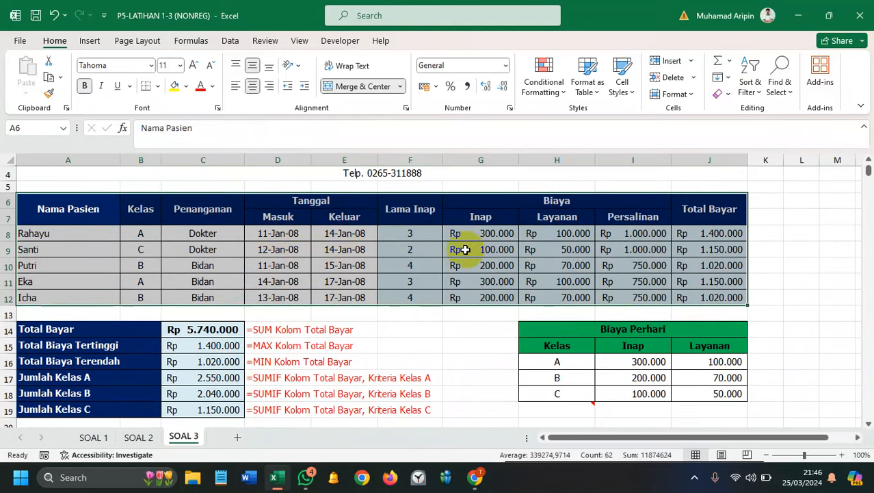
scroll(465, 250, down, 1)
drag(32, 339, 220, 365)
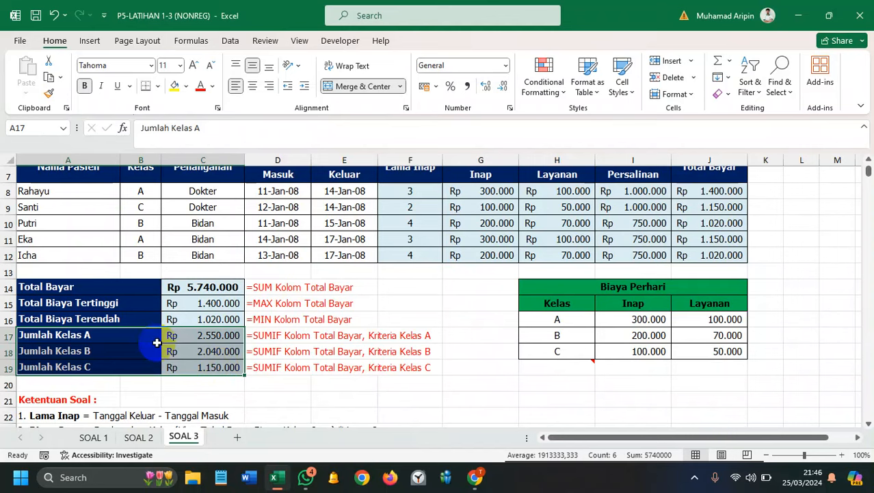
scroll(157, 342, down, 6)
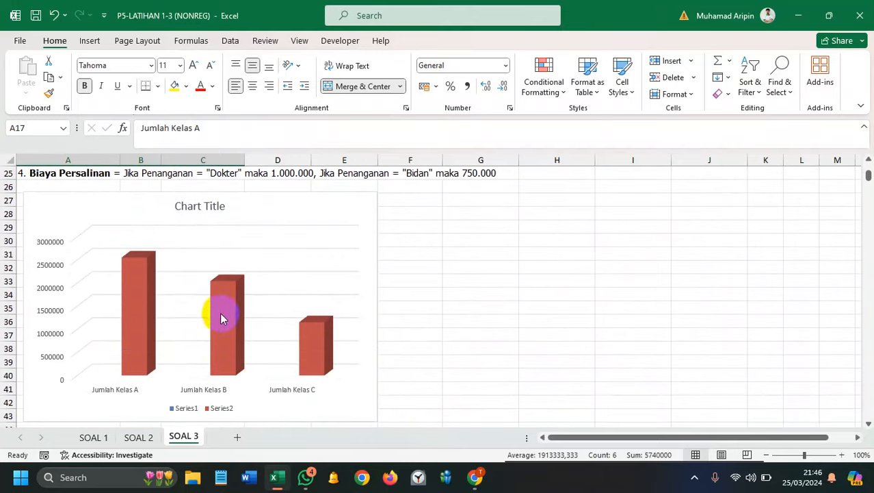
Step: Replace the placeholder chart title with "GRAFIK PENDAPATAN BERDASARKAN KAMAR"
scroll(168, 288, up, 1)
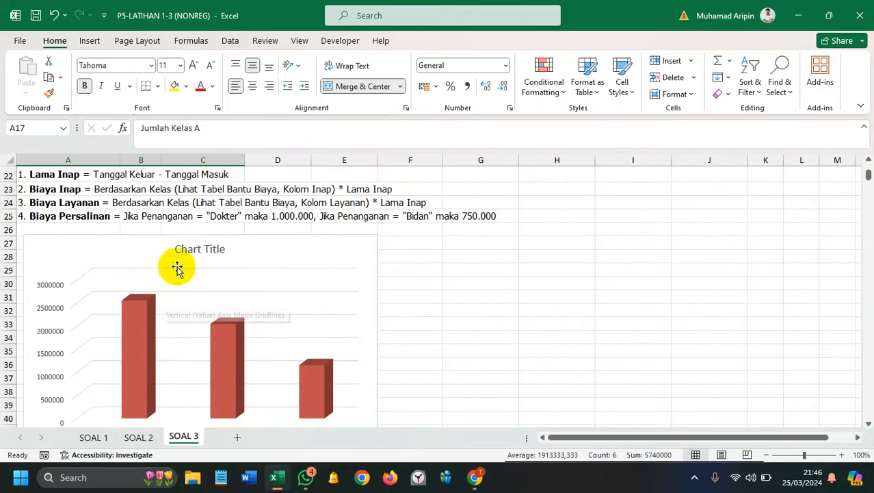
double_click(186, 249)
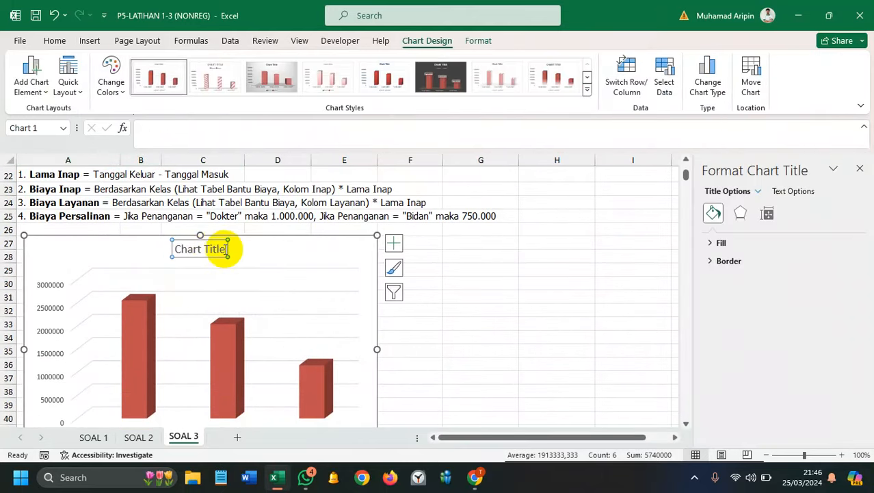
drag(225, 249, 173, 248)
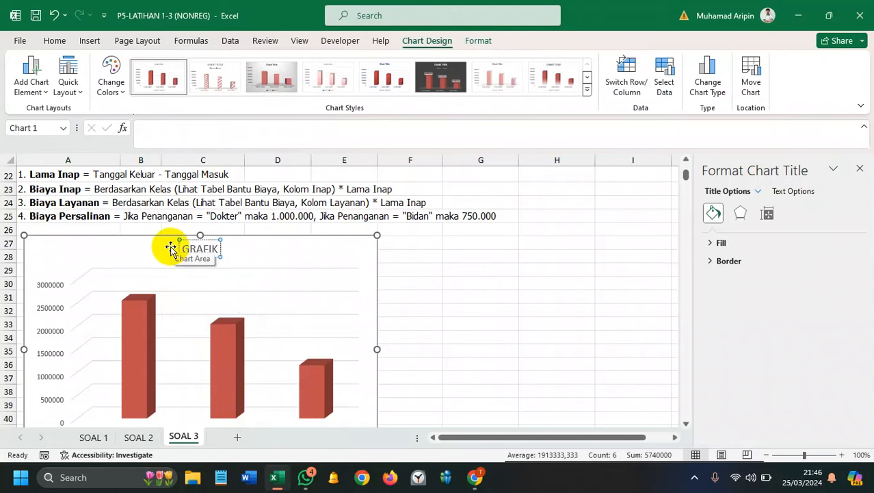
scroll(342, 240, up, 3)
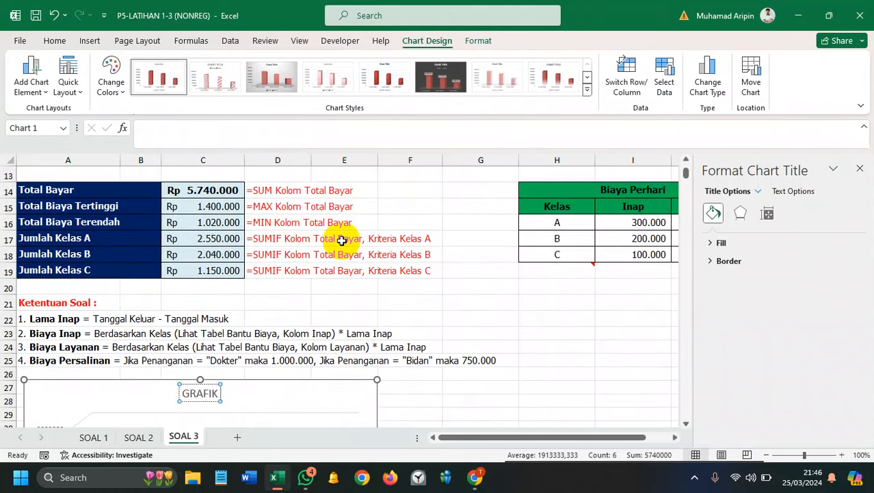
scroll(342, 240, up, 4)
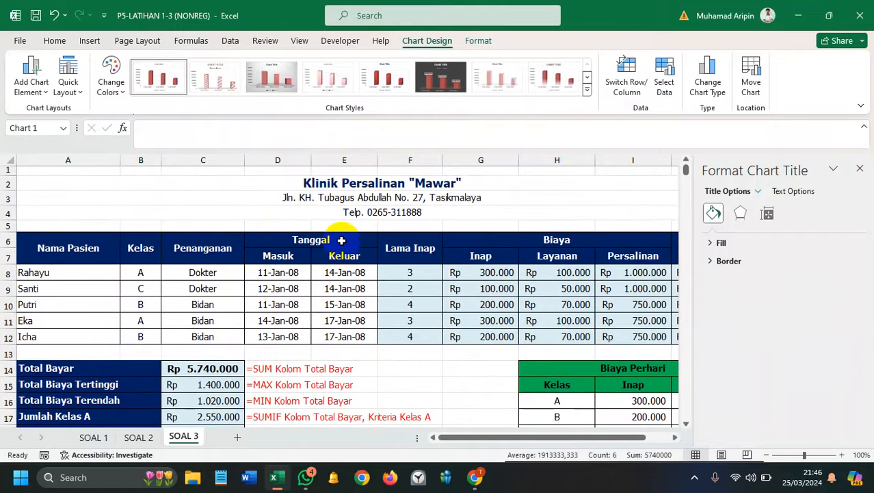
scroll(342, 240, down, 1)
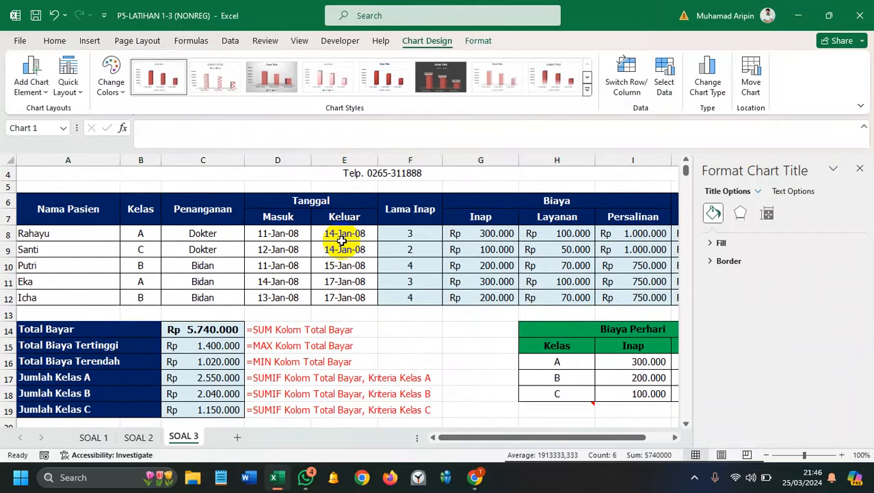
scroll(342, 240, down, 1)
scroll(341, 240, down, 6)
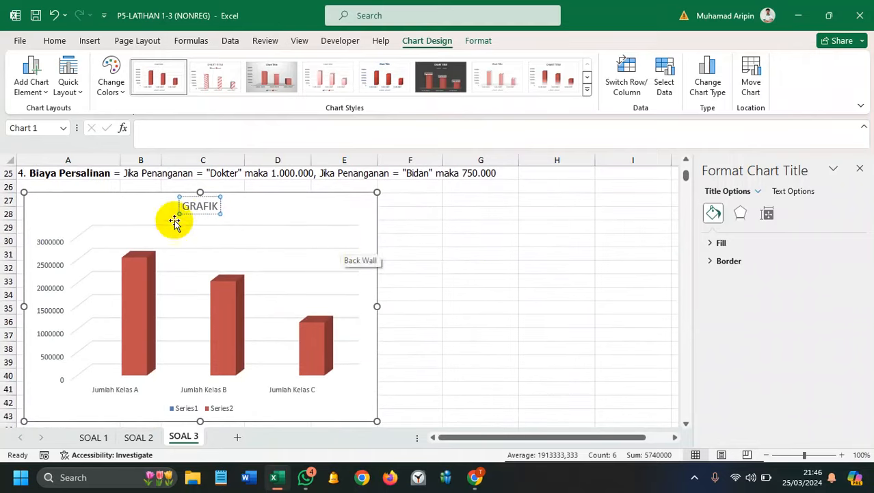
click(216, 205)
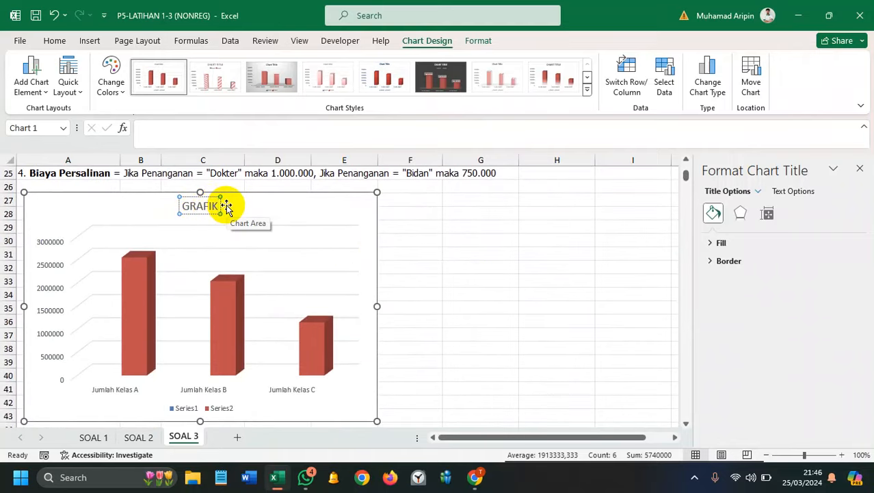
text(PENDA)
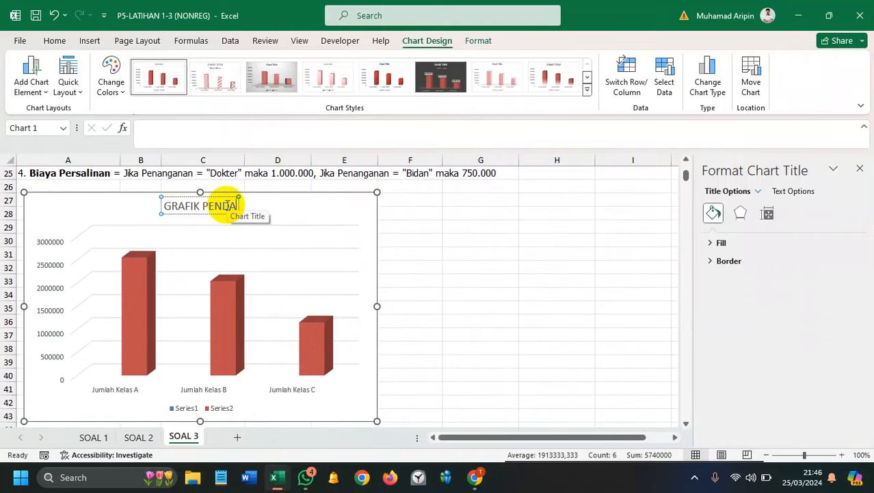
text(PATAN)
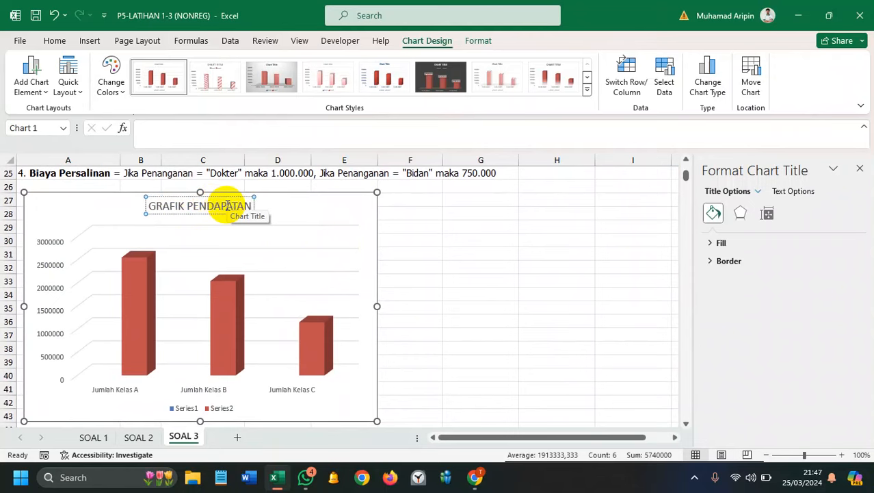
text( BERDASARKAN KAMAR)
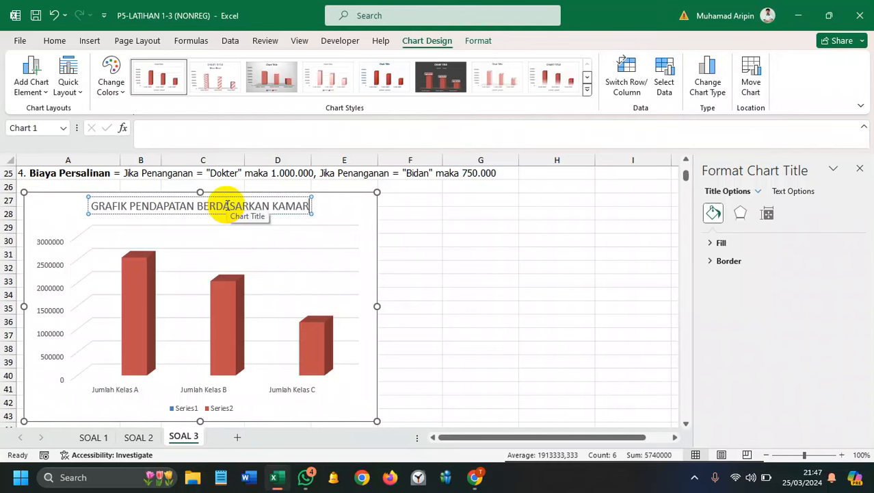
Step: Add a second line reading KILINIK PERSALINAN "MAWAR" to the chart title and finish editing it
key(Return)
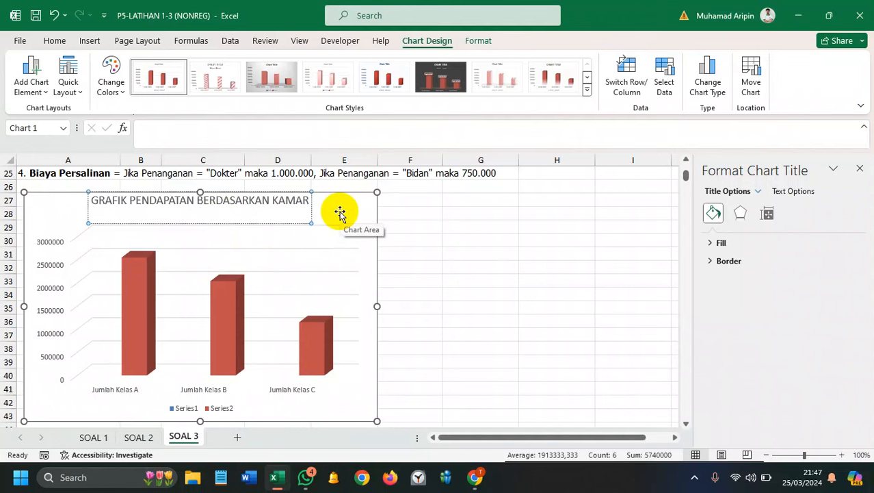
scroll(458, 256, up, 7)
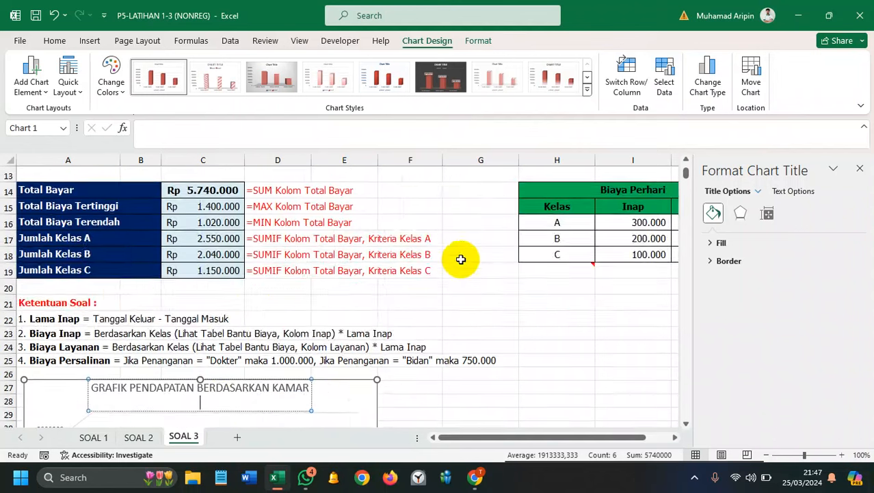
scroll(463, 258, down, 6)
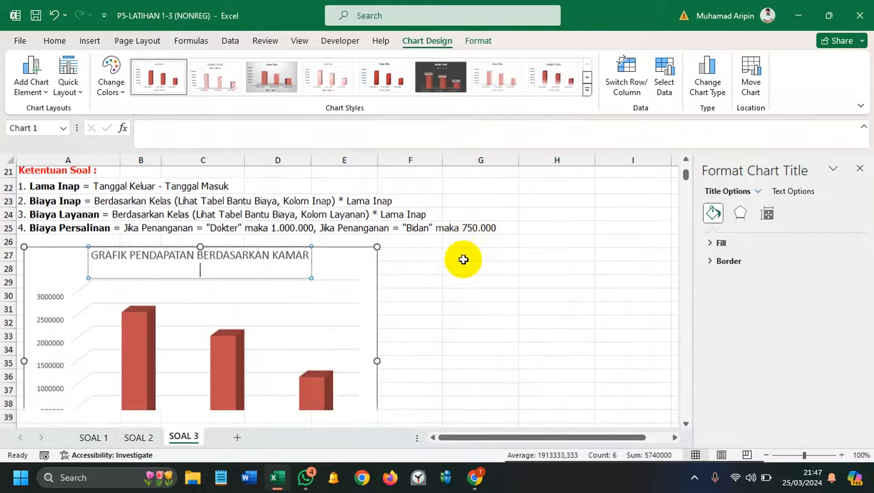
scroll(463, 259, up, 1)
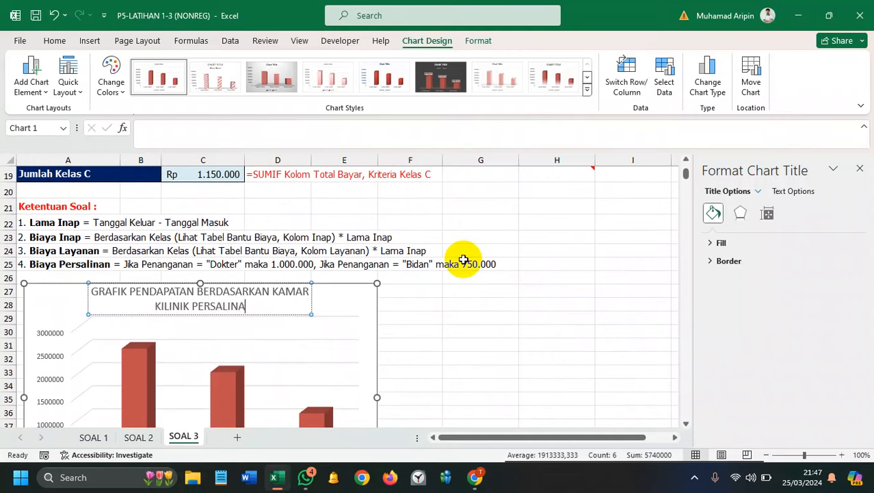
text(MAWAR")
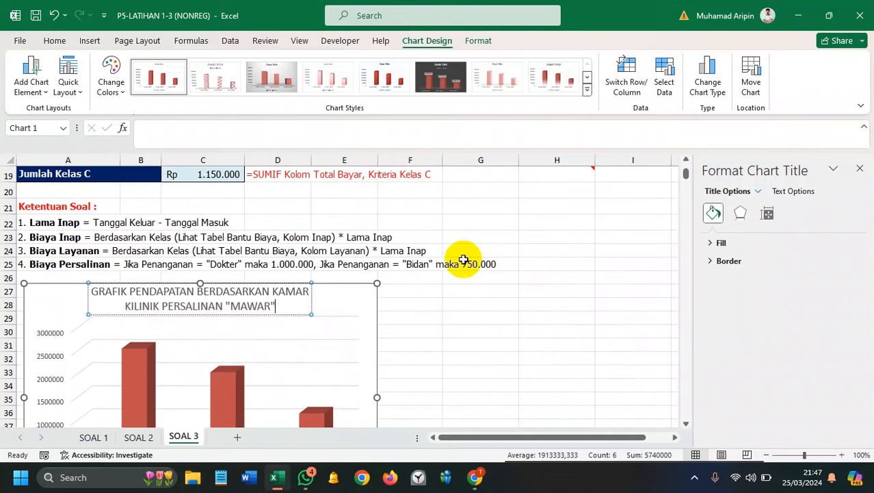
click(547, 264)
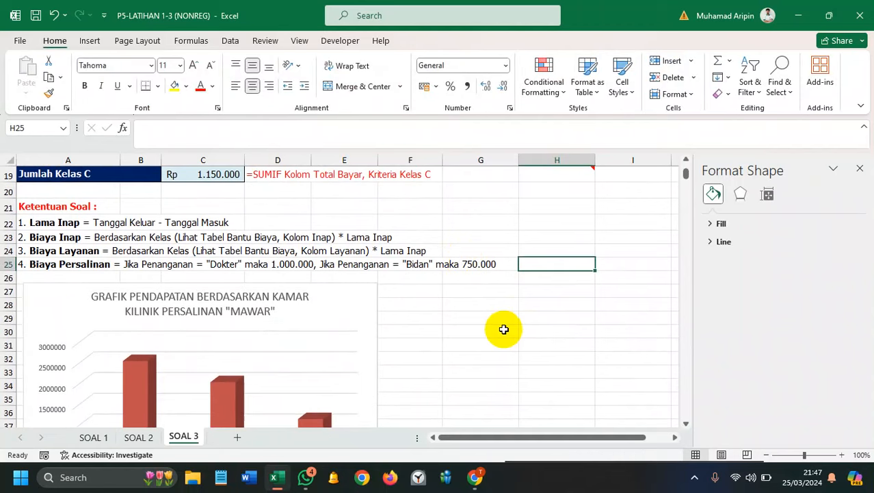
click(281, 252)
click(229, 191)
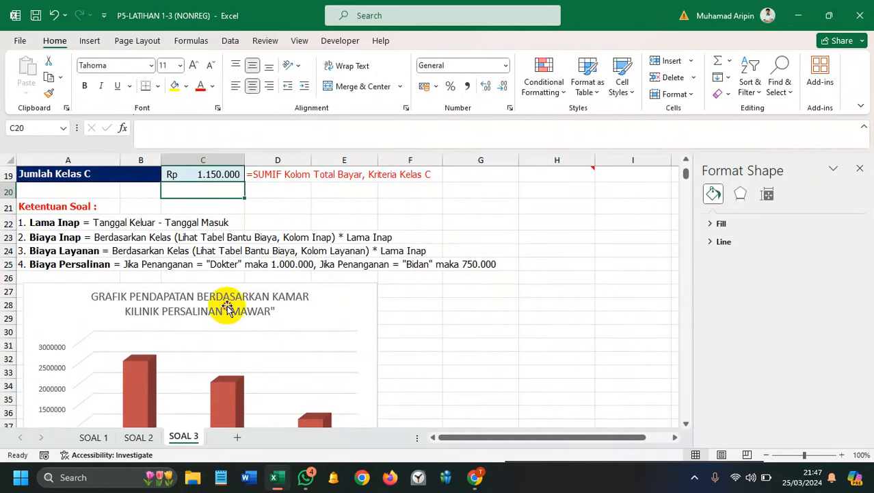
scroll(260, 315, down, 2)
click(431, 324)
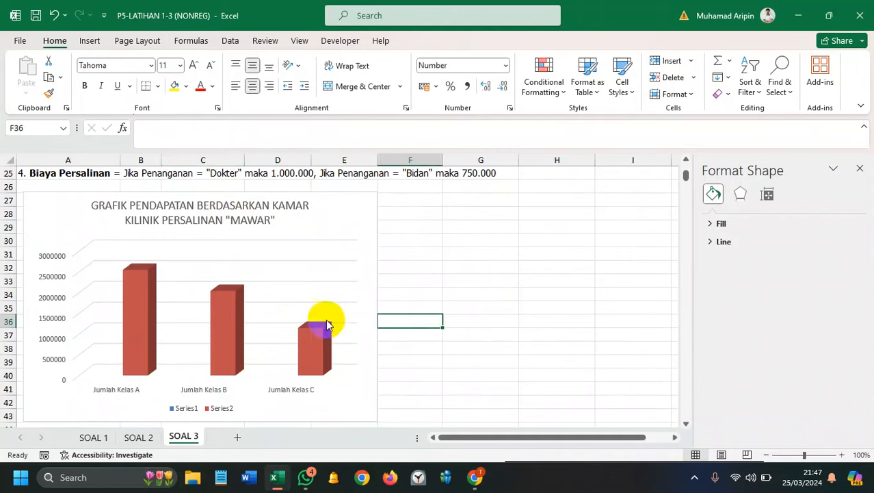
Step: Recolor the column chart with Monochromatic Palette 8, the blue-gray gradient from light to dark
click(347, 209)
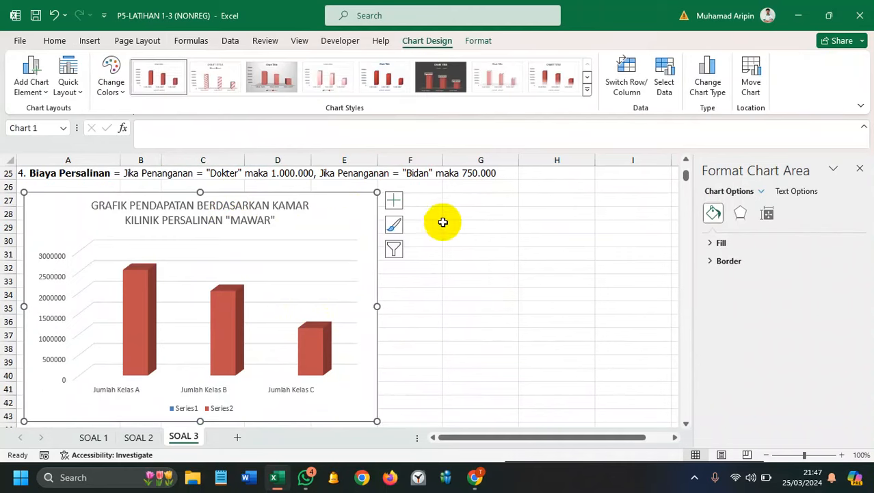
click(587, 89)
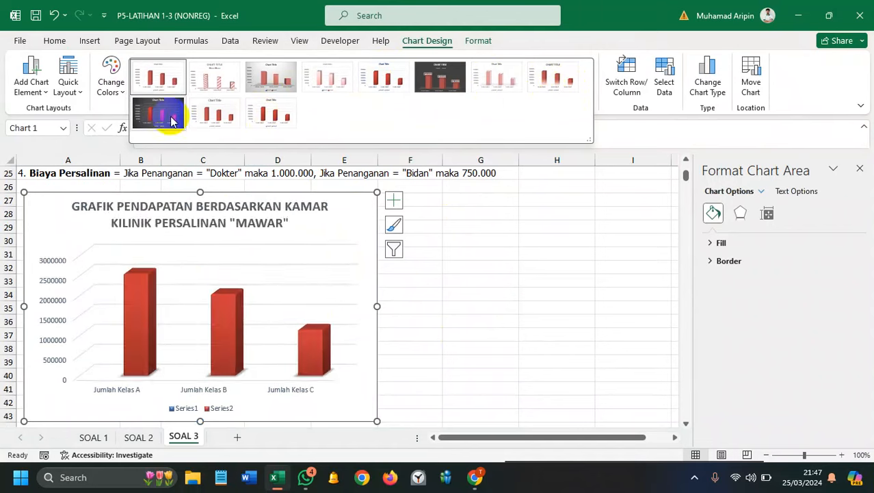
click(113, 89)
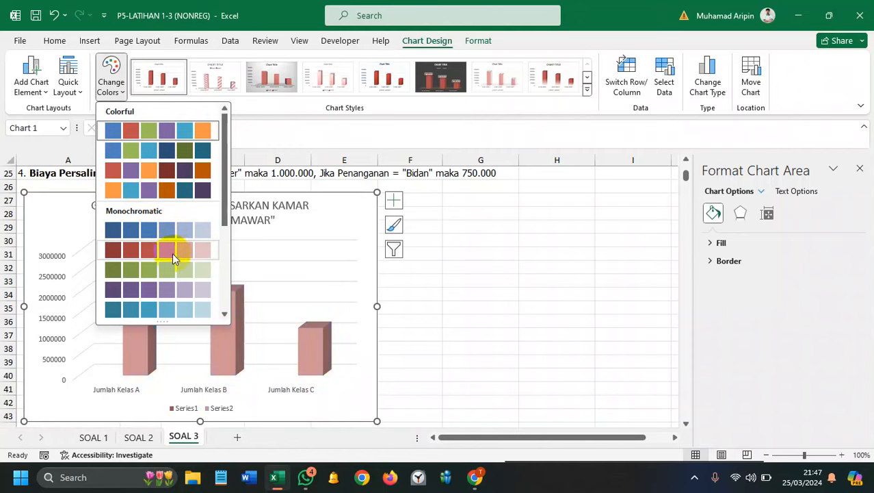
drag(225, 172, 222, 252)
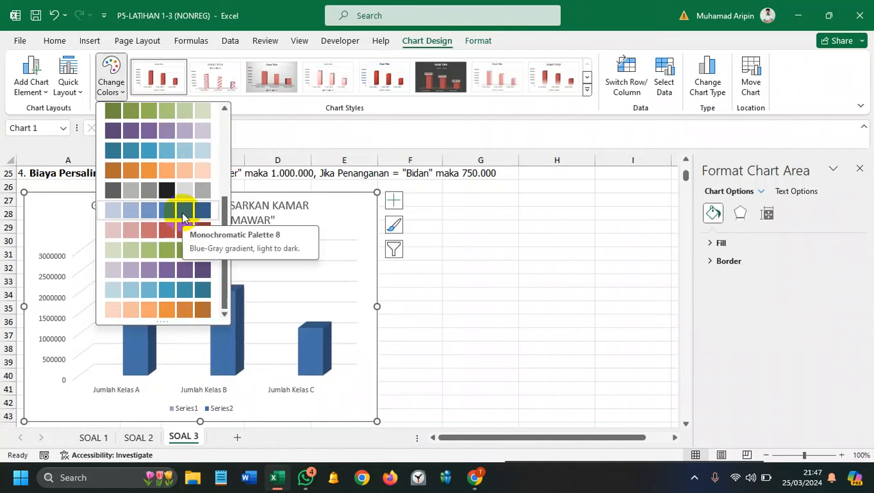
click(181, 212)
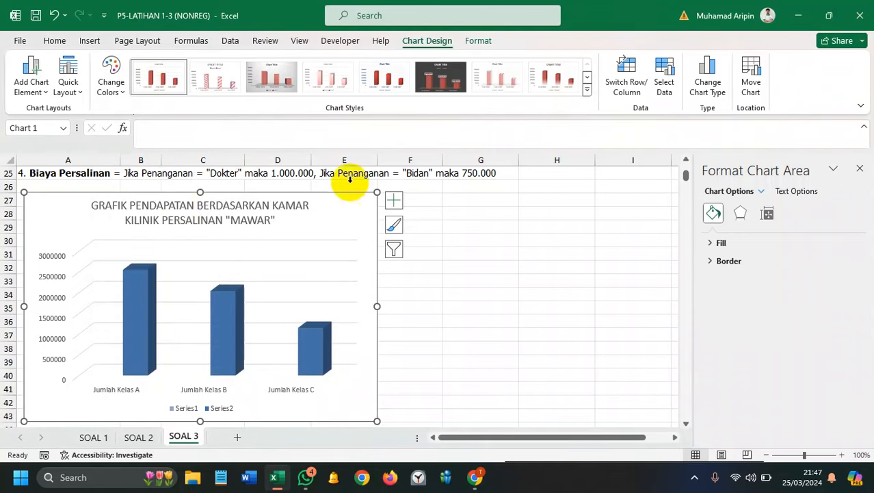
Step: Apply chart Style 5, with the bold blue title and solid blue columns, to the column chart
click(587, 89)
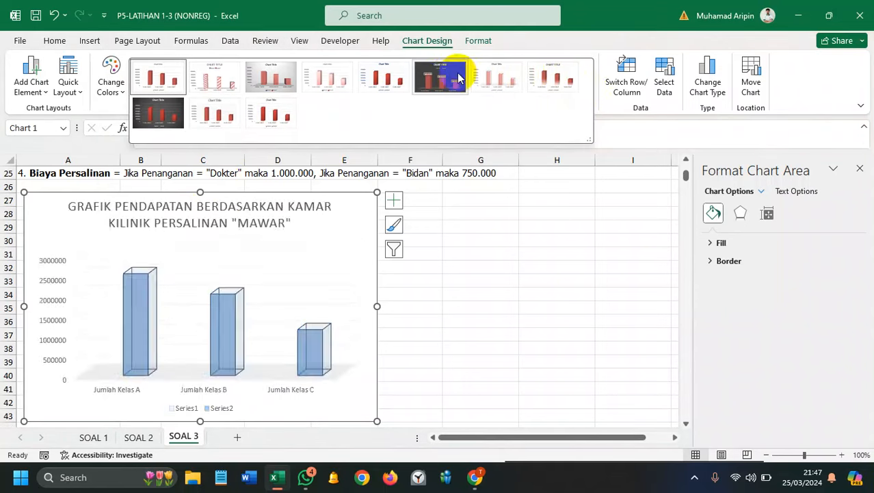
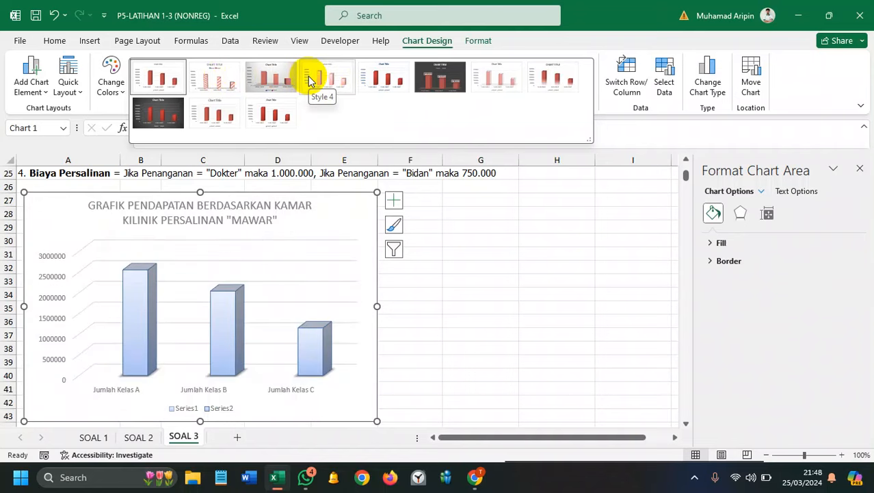
click(362, 78)
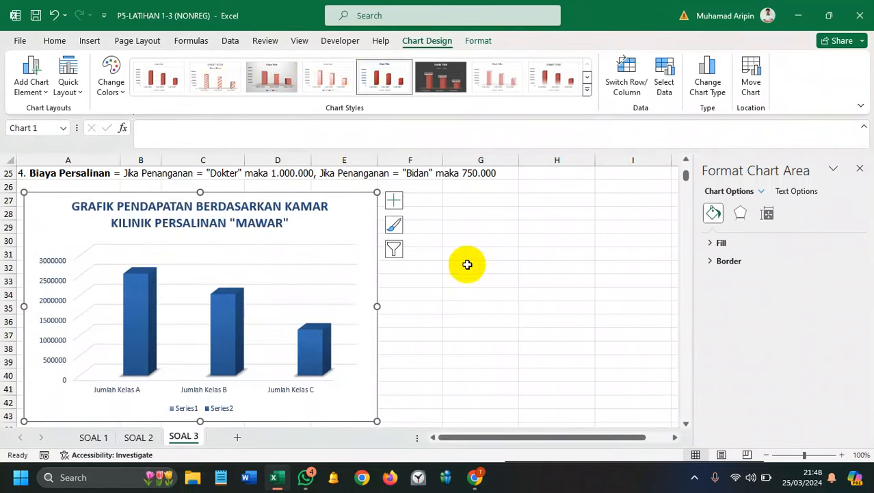
click(498, 268)
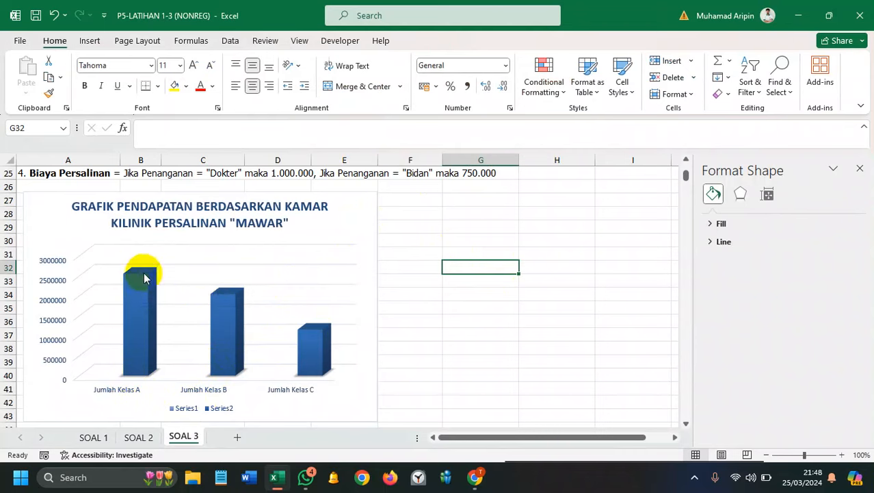
mouse_move(144, 285)
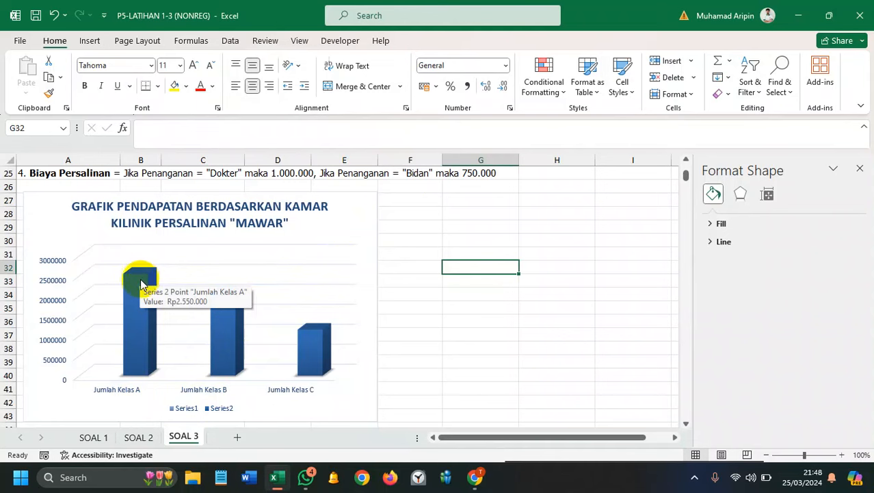
Step: Add data labels to the columns of the class income chart, leaving the axis titles off
click(367, 214)
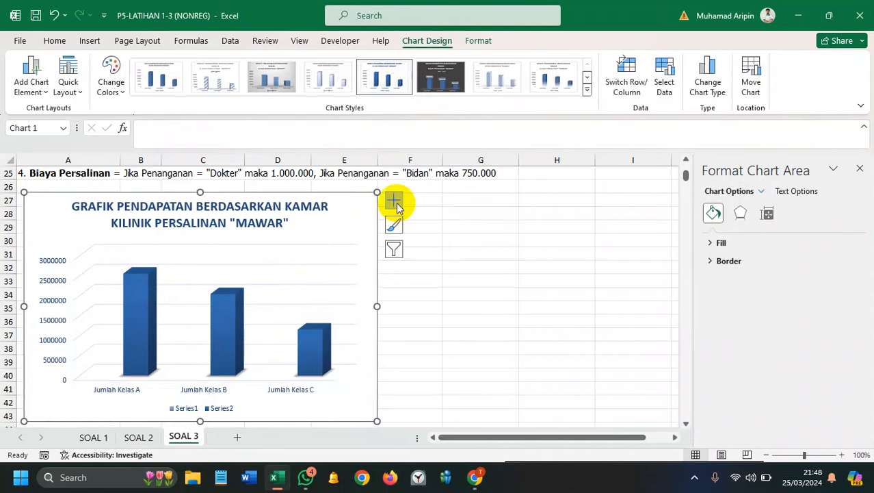
click(394, 250)
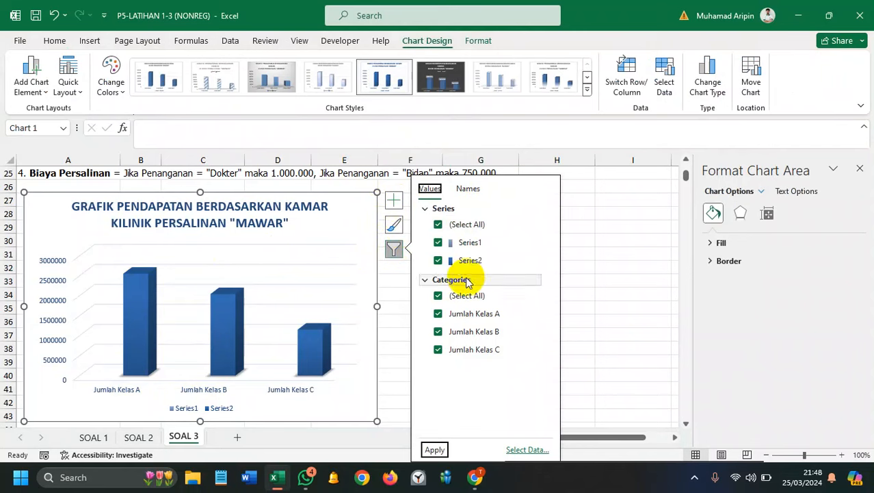
click(566, 223)
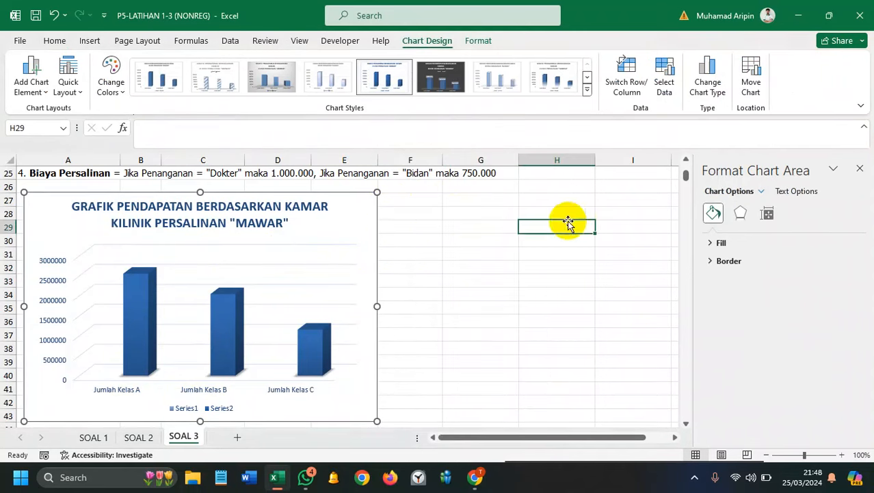
click(348, 212)
click(394, 225)
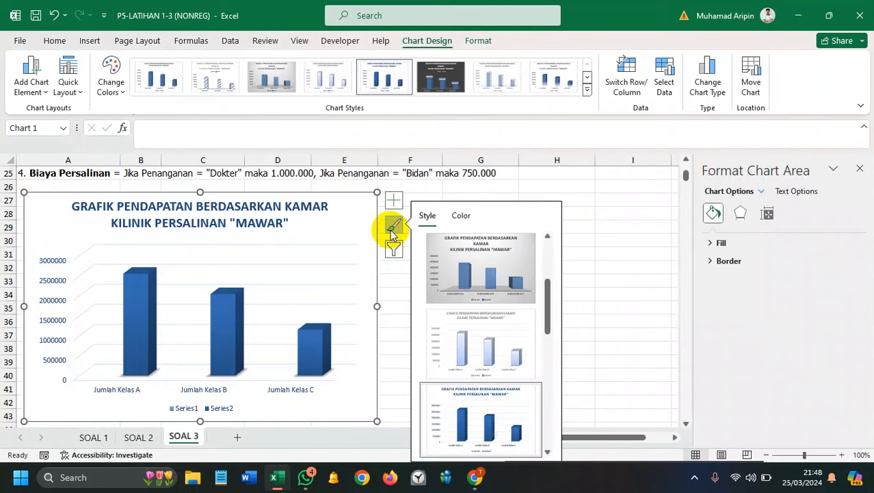
click(394, 201)
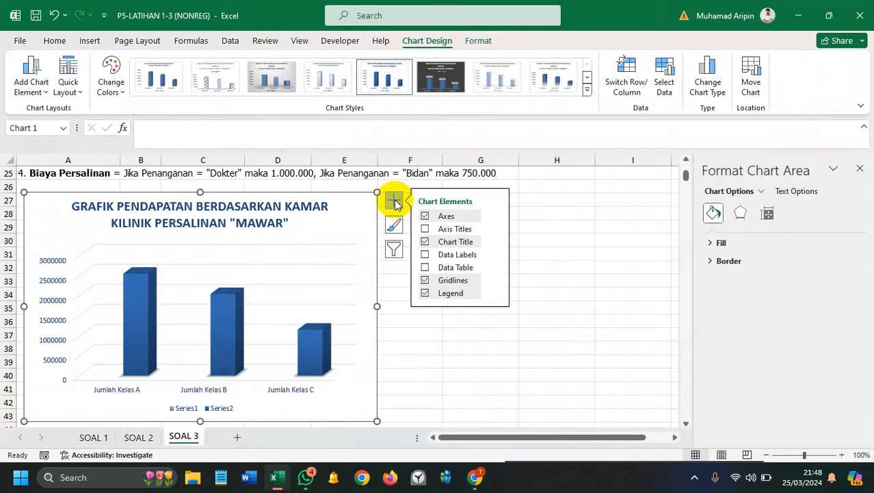
click(439, 231)
click(425, 255)
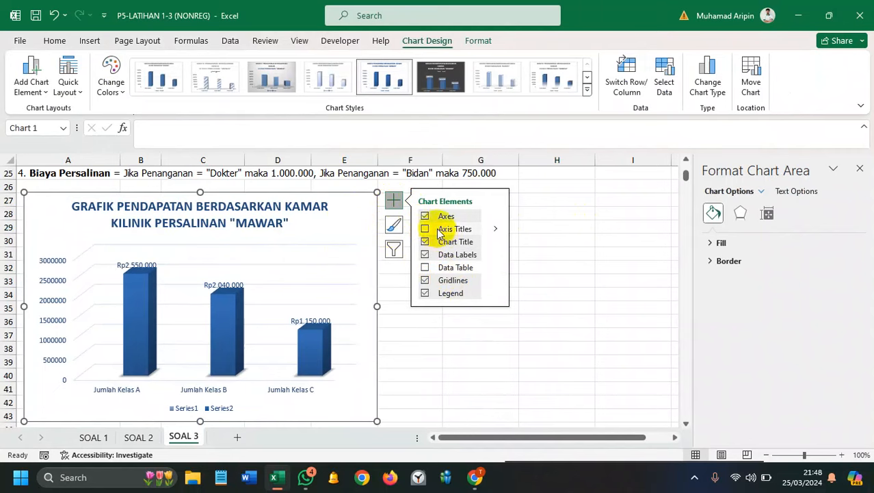
click(503, 370)
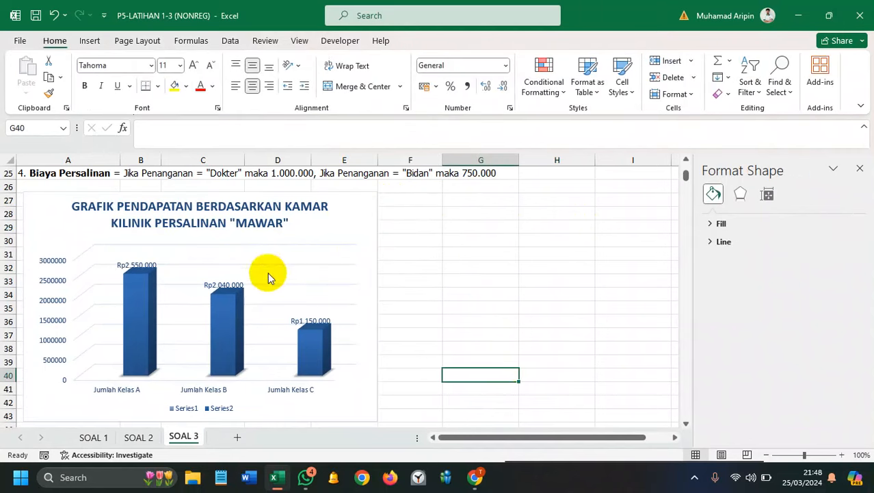
Step: Preview alternative chart styles and keep Style 5 on the labelled column chart
click(344, 216)
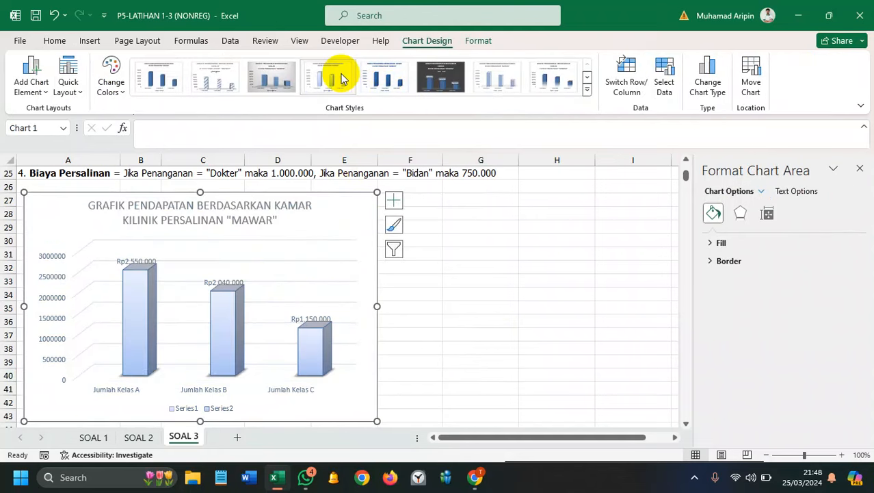
click(403, 85)
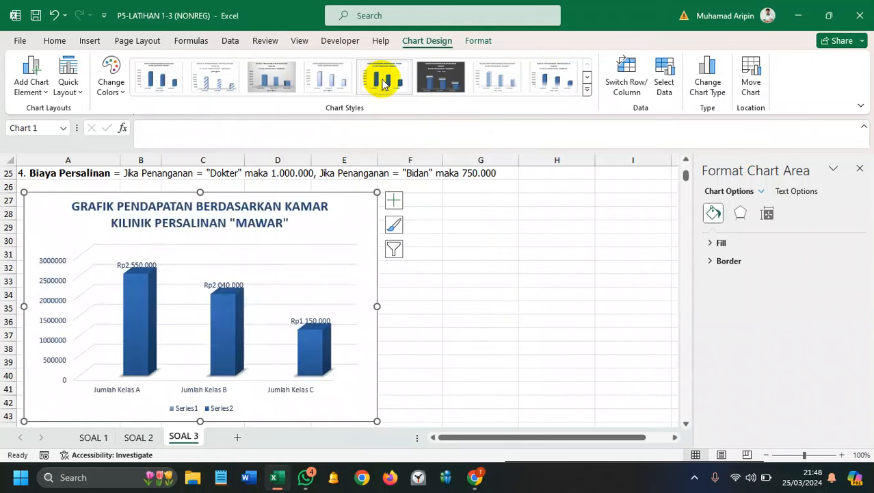
click(528, 330)
Step: Compare the Jumlah Kelas A, B and C totals in C17:C19 with the columns and data labels in the chart
scroll(529, 330, up, 1)
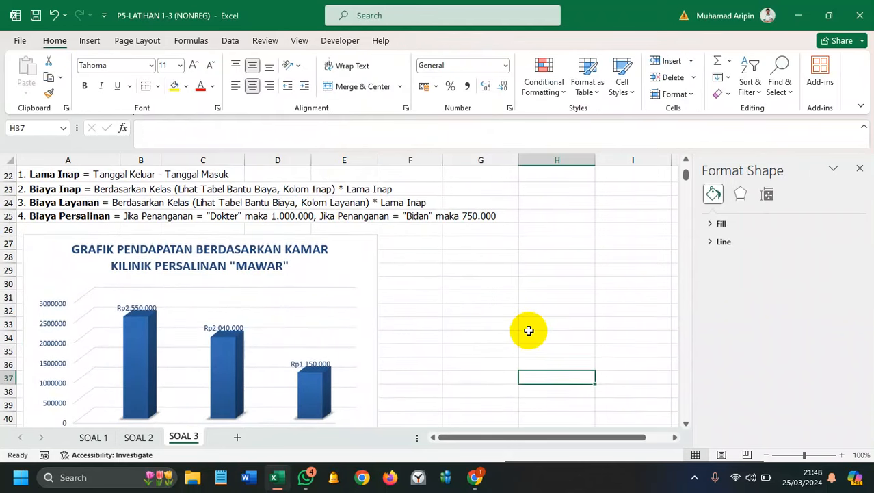
scroll(529, 331, up, 1)
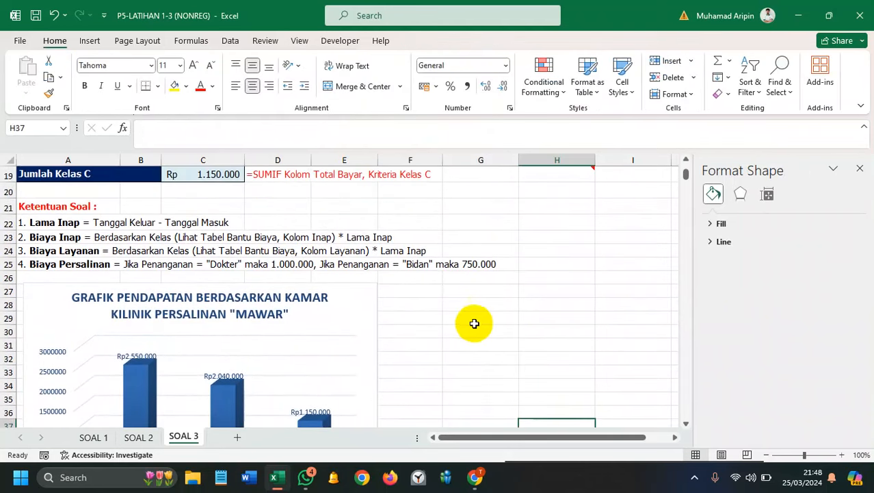
scroll(471, 321, down, 1)
scroll(472, 321, up, 3)
scroll(472, 323, down, 2)
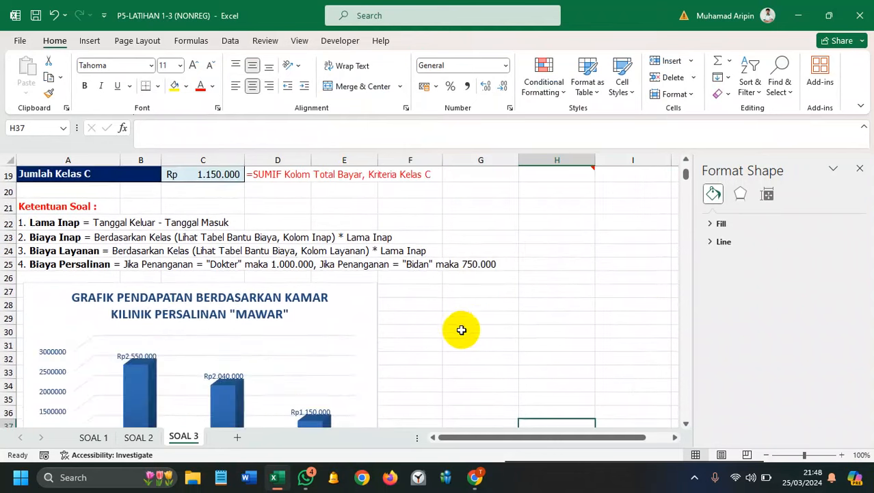
click(361, 299)
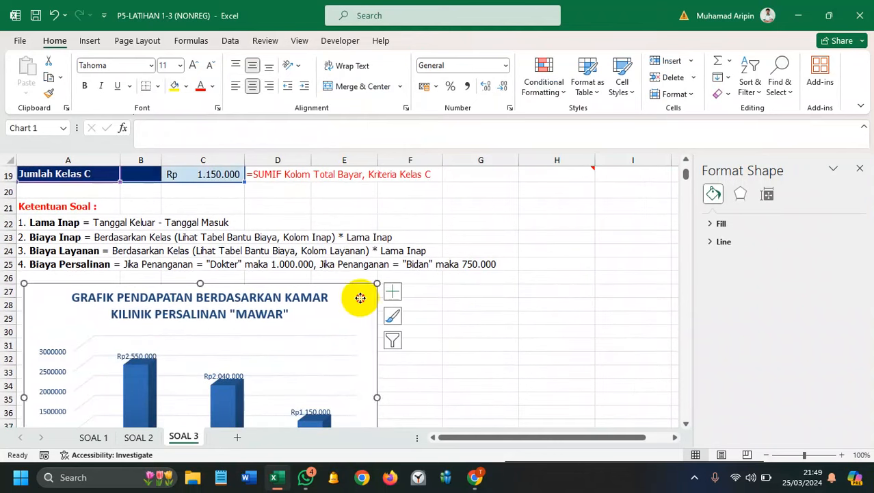
scroll(465, 274, up, 6)
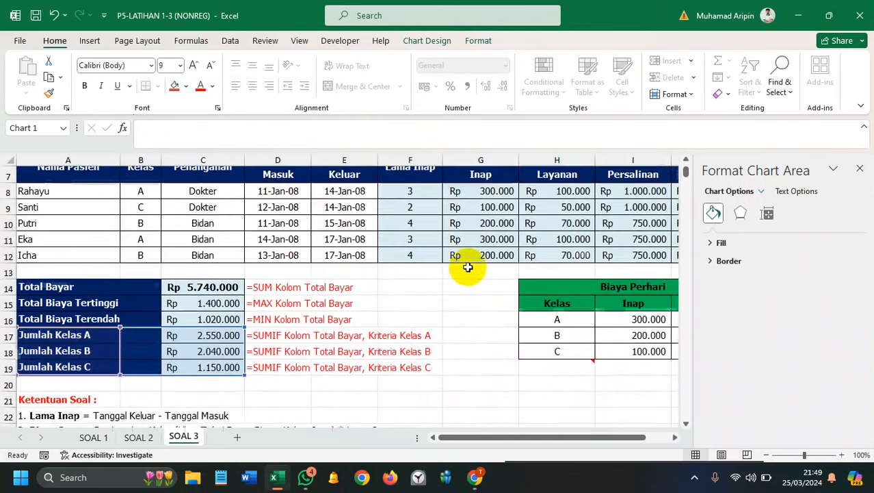
scroll(404, 288, down, 3)
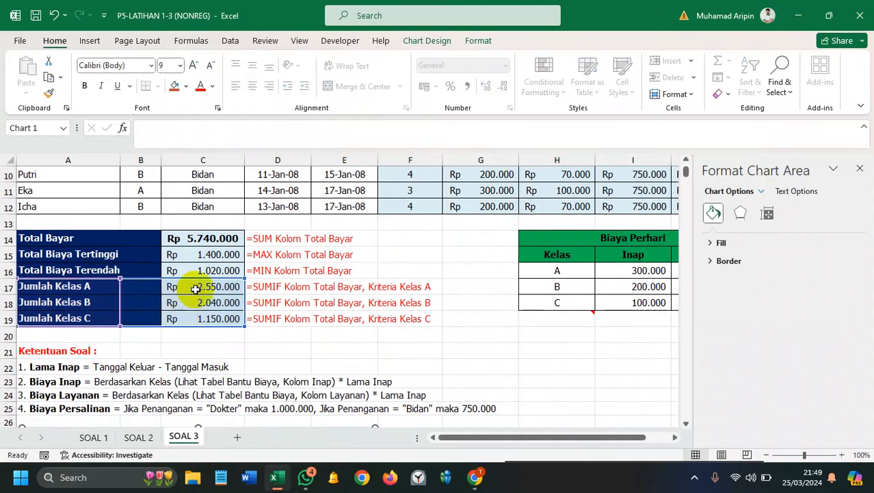
scroll(196, 301, down, 1)
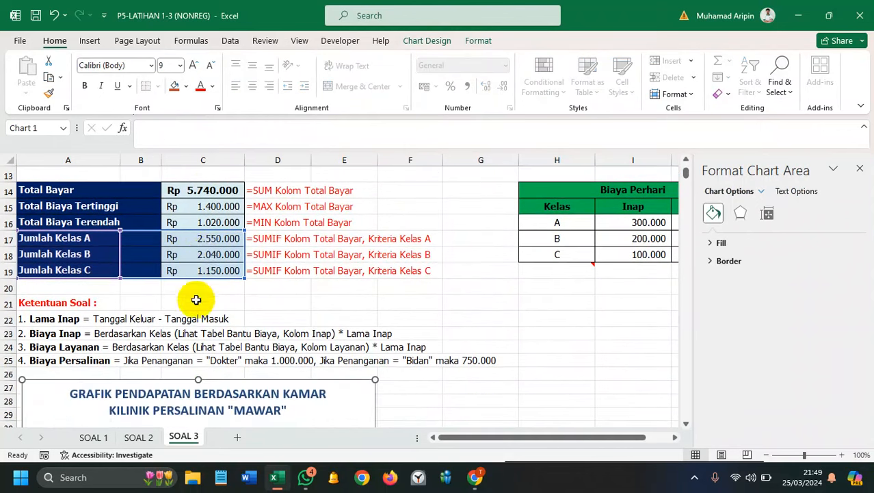
scroll(202, 263, up, 1)
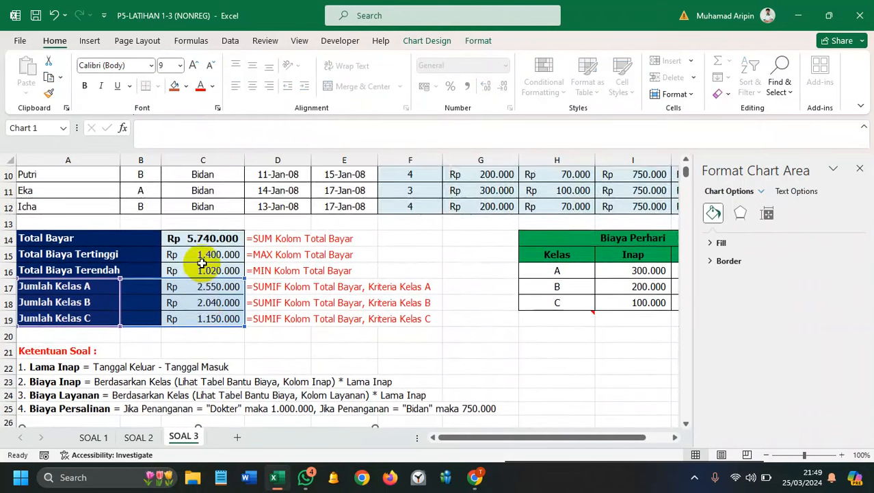
scroll(202, 263, down, 1)
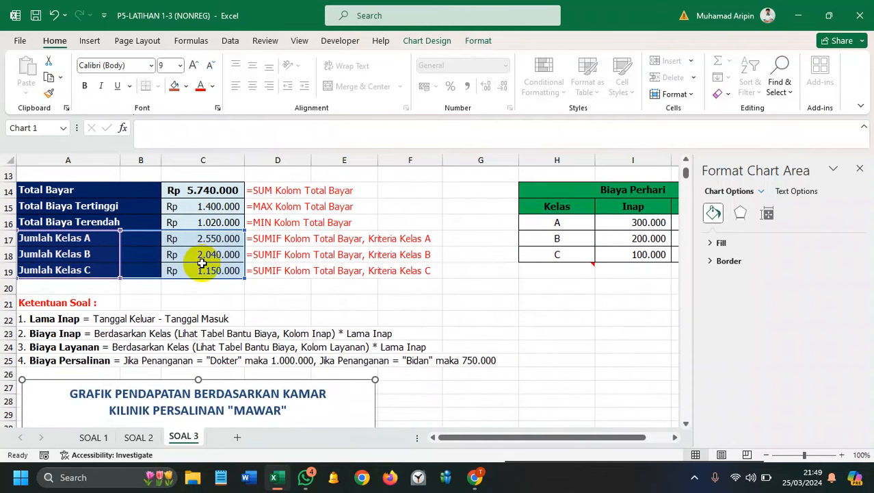
scroll(202, 263, down, 2)
scroll(248, 344, down, 1)
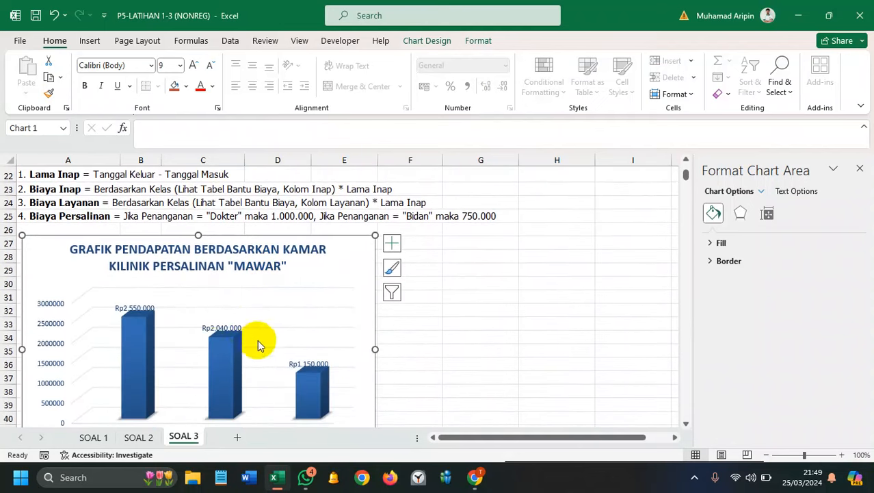
scroll(216, 328, down, 1)
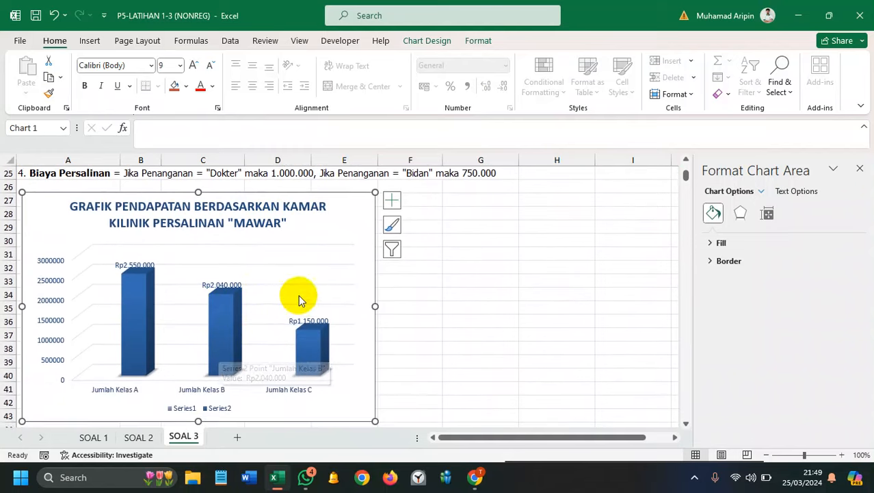
scroll(294, 299, down, 1)
scroll(299, 301, up, 6)
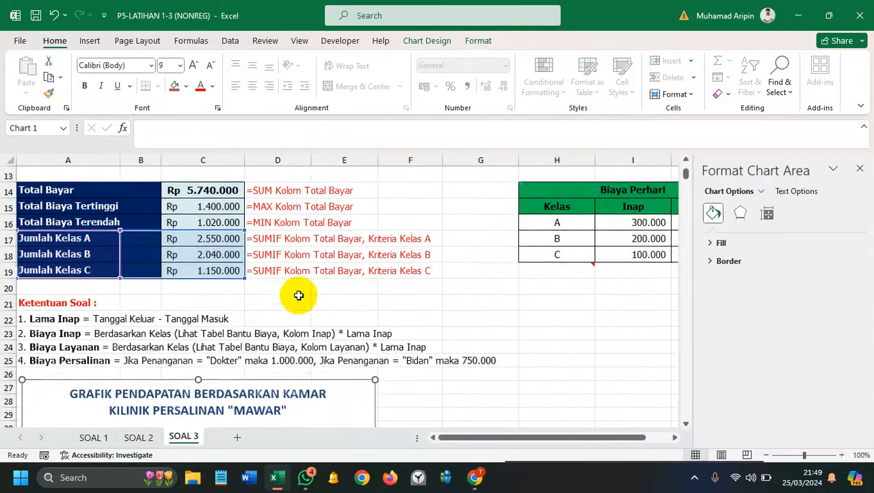
scroll(299, 294, down, 2)
scroll(297, 294, up, 2)
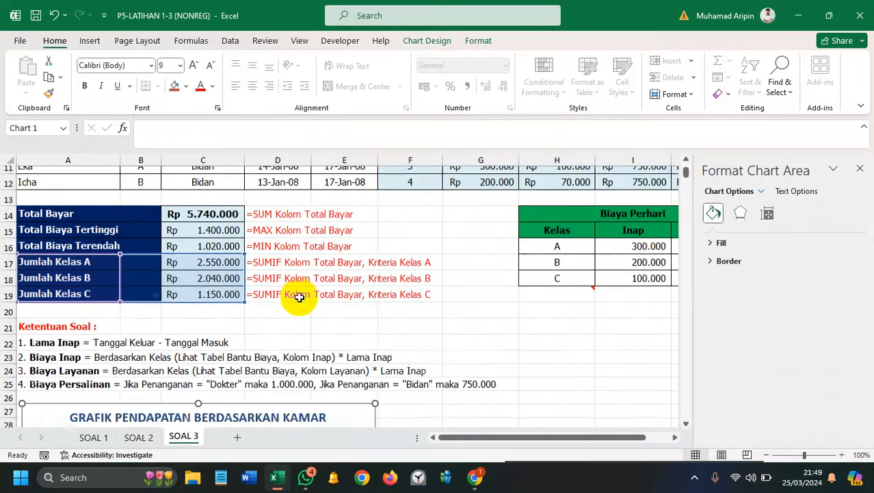
Step: Close the Format Chart Area pane and return to the column chart below the Ketentuan Soal notes
click(860, 169)
scroll(781, 273, down, 5)
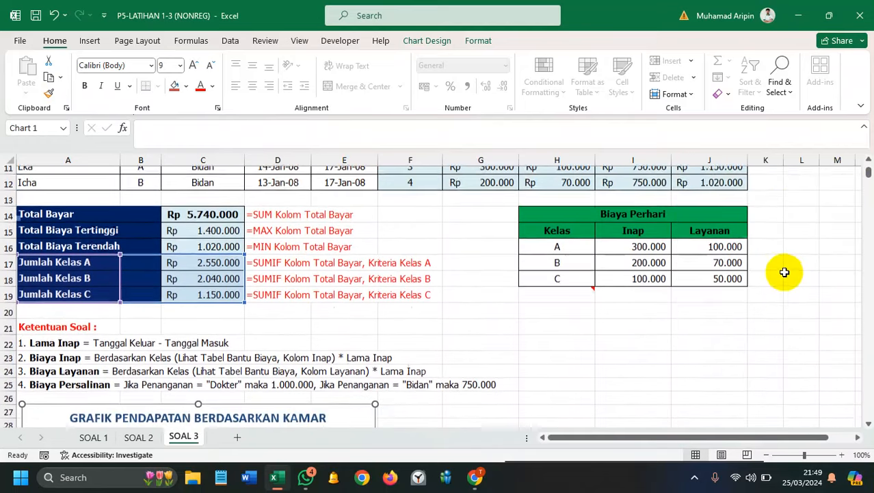
scroll(752, 276, down, 1)
scroll(263, 205, up, 1)
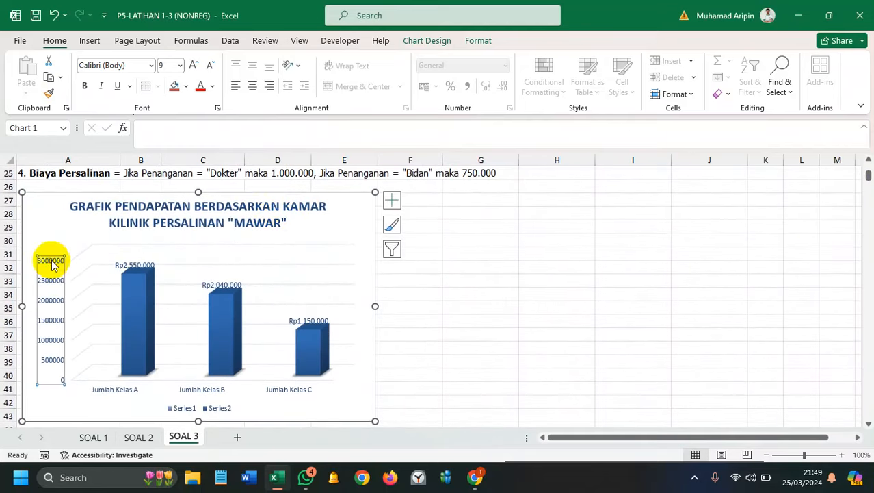
click(393, 225)
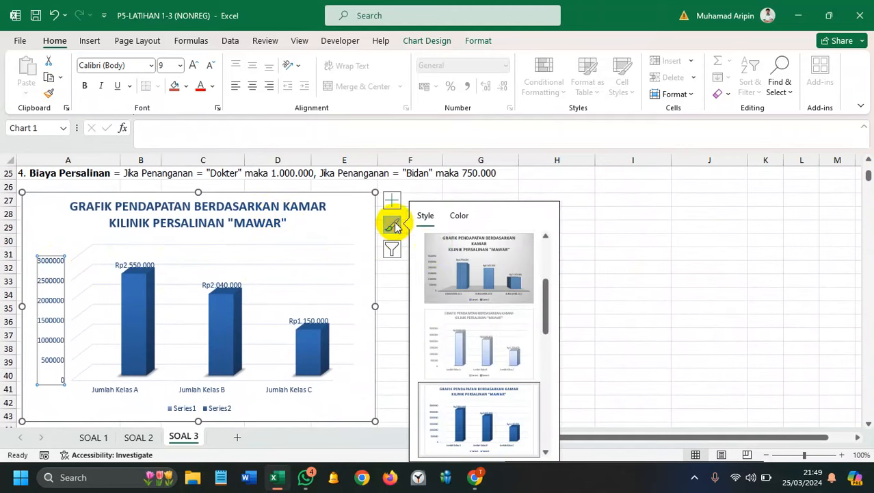
drag(551, 287, 494, 283)
click(699, 307)
Step: Review the finished SOAL 3 sheet from the Klinik Persalinan "Mawar" patient table through to the column chart
scroll(378, 351, down, 2)
scroll(376, 353, up, 2)
scroll(211, 297, up, 2)
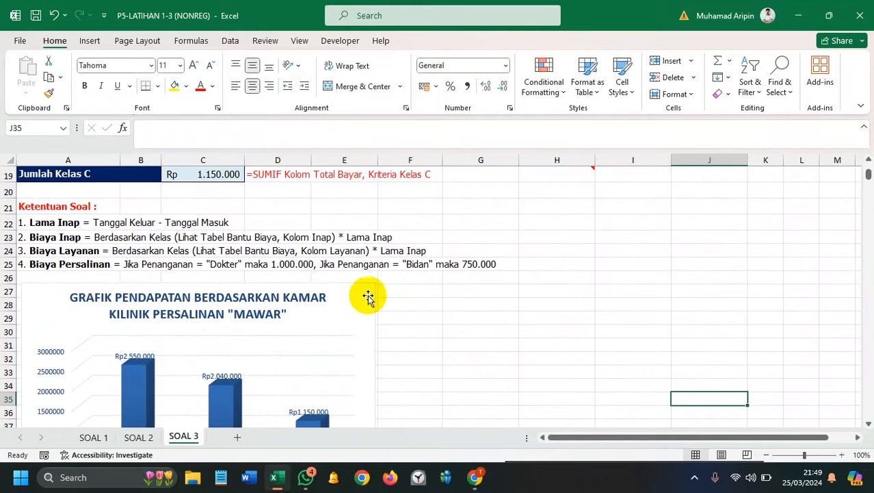
scroll(366, 295, up, 3)
scroll(368, 294, up, 3)
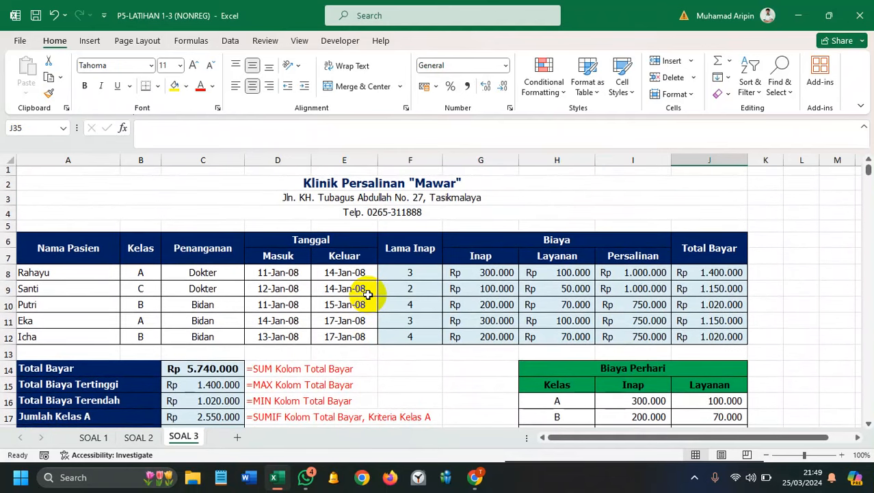
scroll(367, 294, down, 8)
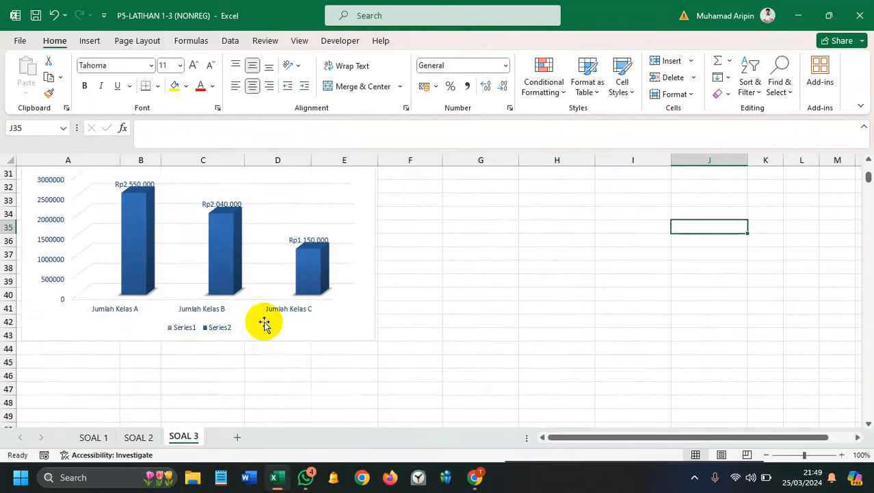
click(359, 211)
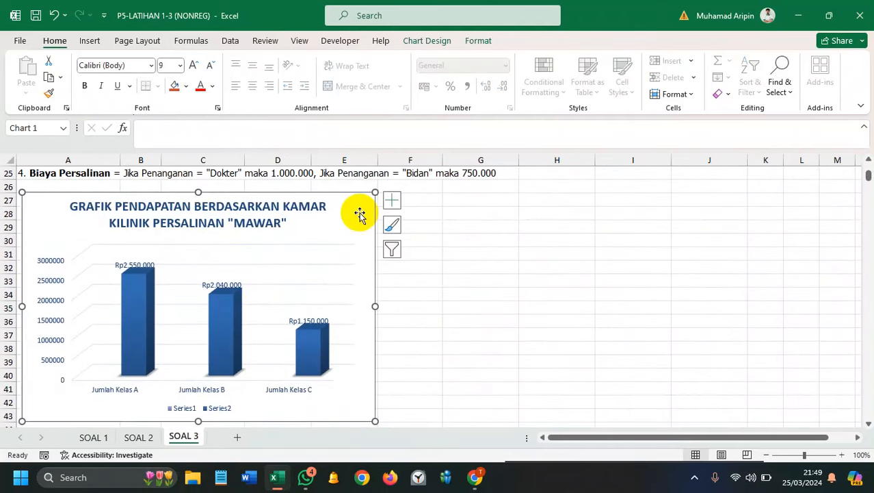
scroll(385, 292, up, 1)
scroll(328, 301, up, 1)
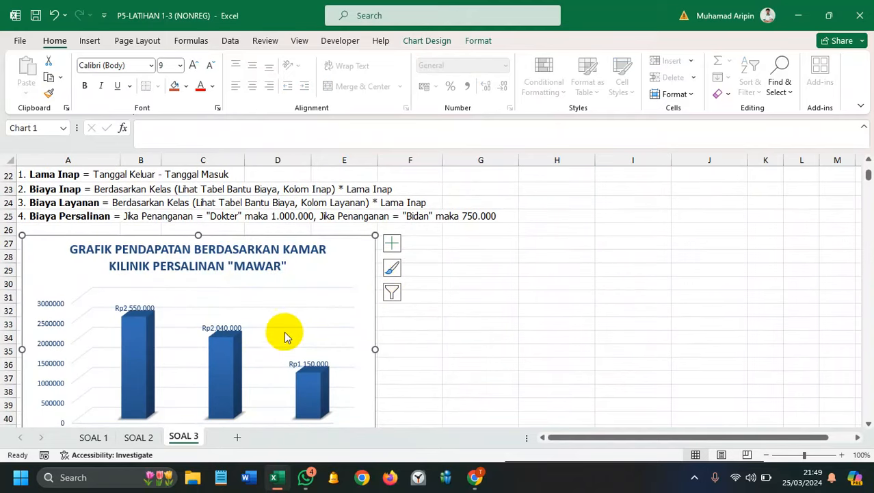
Step: Compare the class totals in C17:C19 with the column chart and its class labels
scroll(284, 332, up, 1)
scroll(285, 331, down, 1)
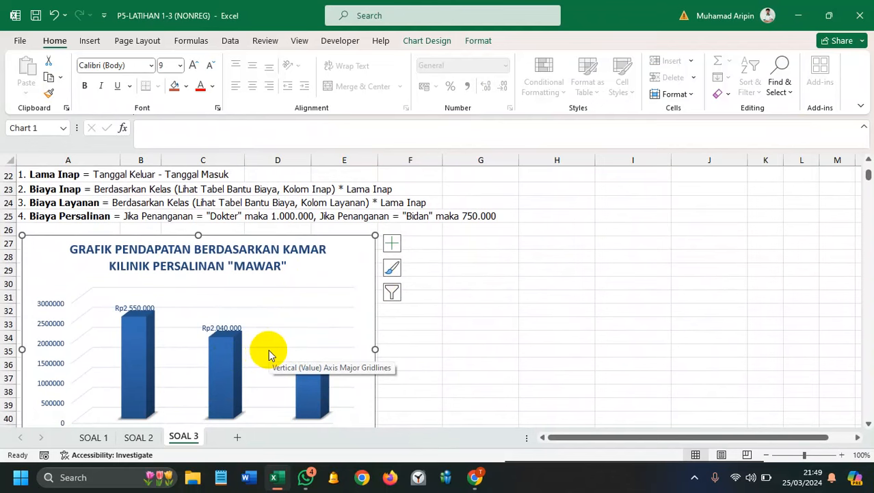
scroll(281, 342, up, 5)
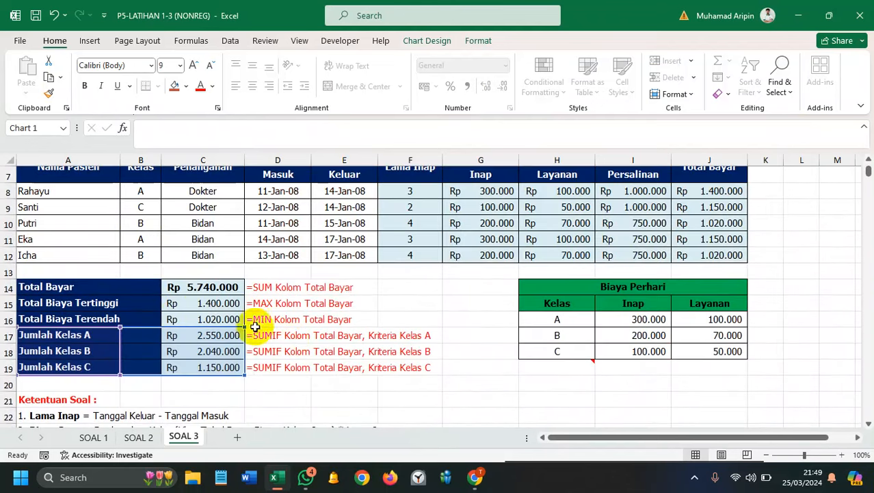
scroll(371, 281, up, 2)
scroll(407, 301, down, 1)
scroll(397, 309, down, 7)
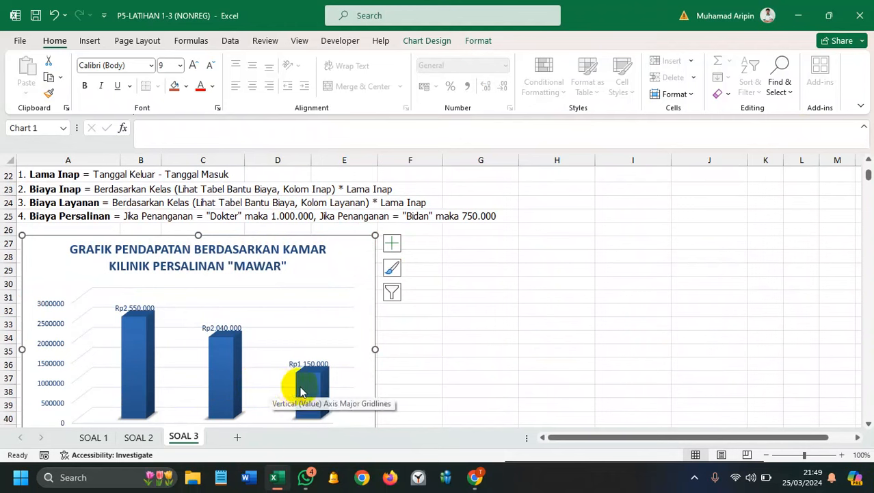
scroll(312, 391, down, 2)
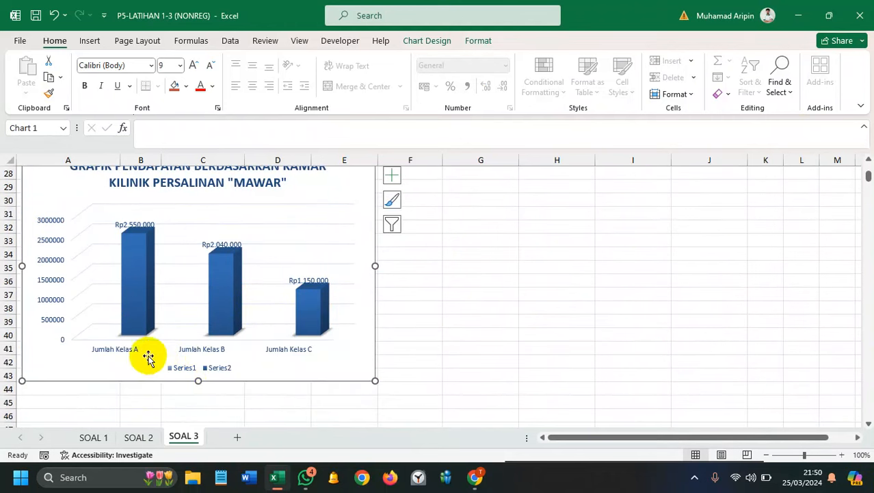
scroll(140, 353, up, 9)
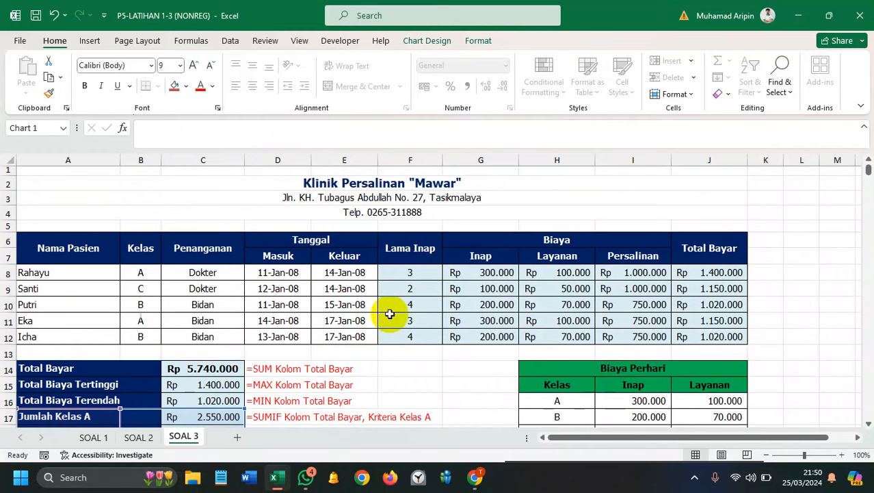
click(415, 289)
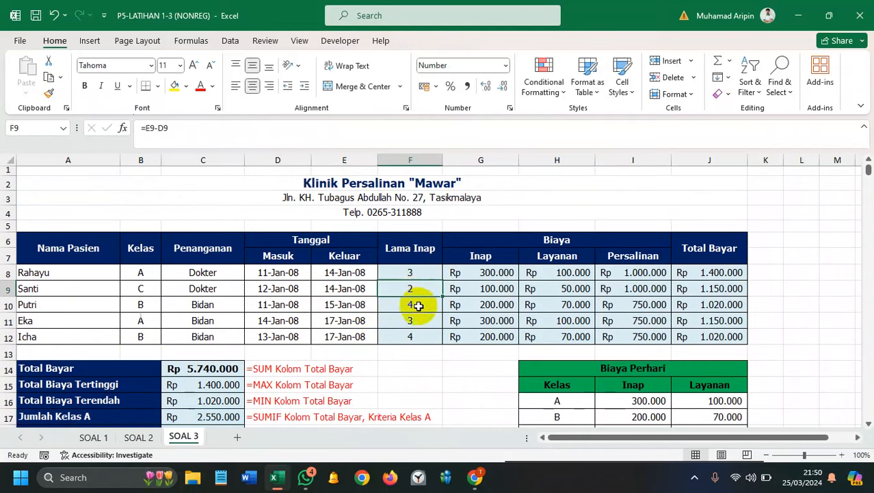
click(417, 305)
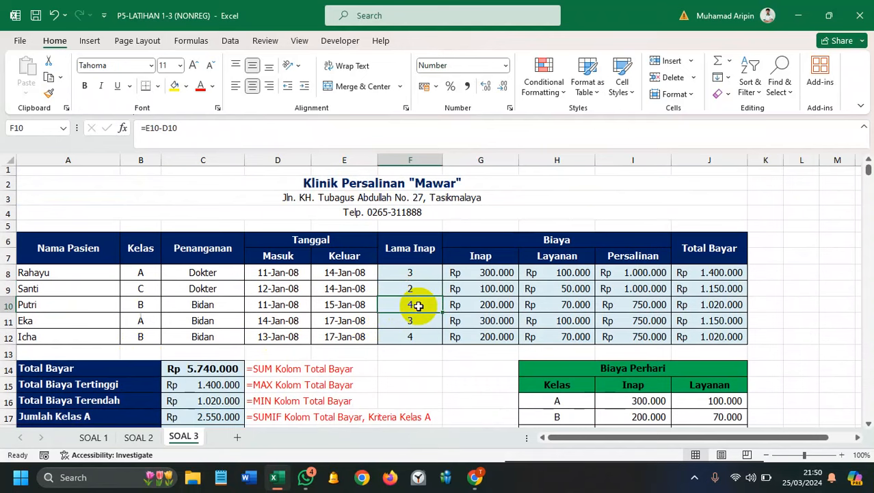
text(7)
key(Escape)
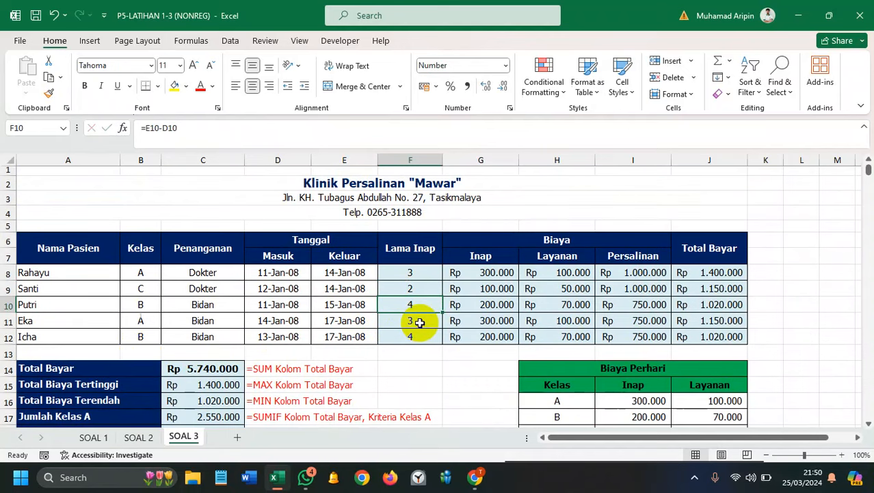
Step: Change the Keluar dates to 18/01/2008 in E10 and 20/01/2008 in E12
double_click(336, 305)
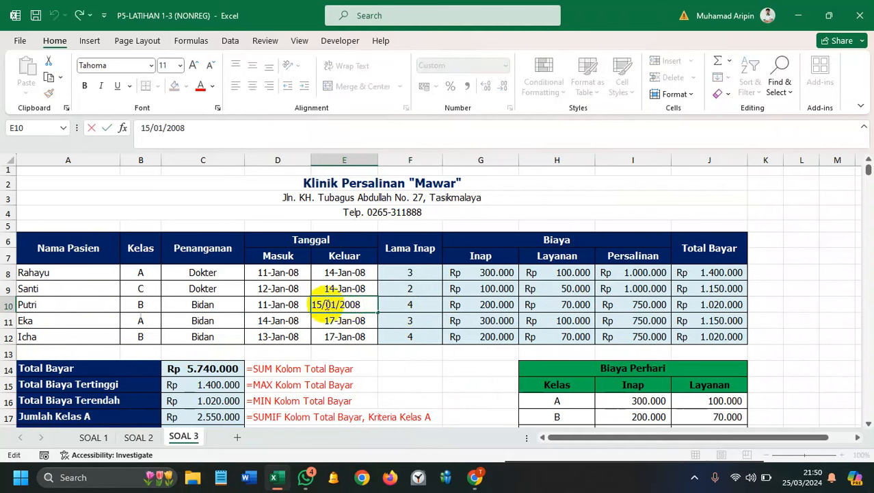
key(BackSpace)
text(8)
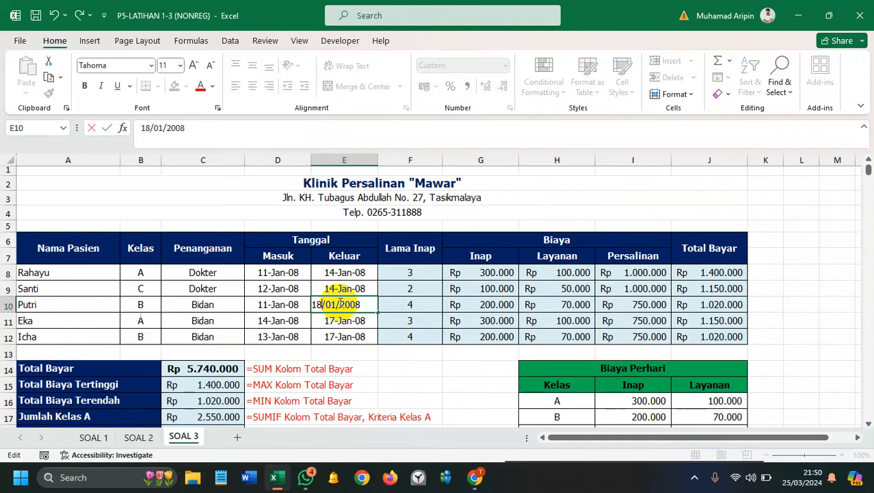
double_click(335, 337)
click(321, 335)
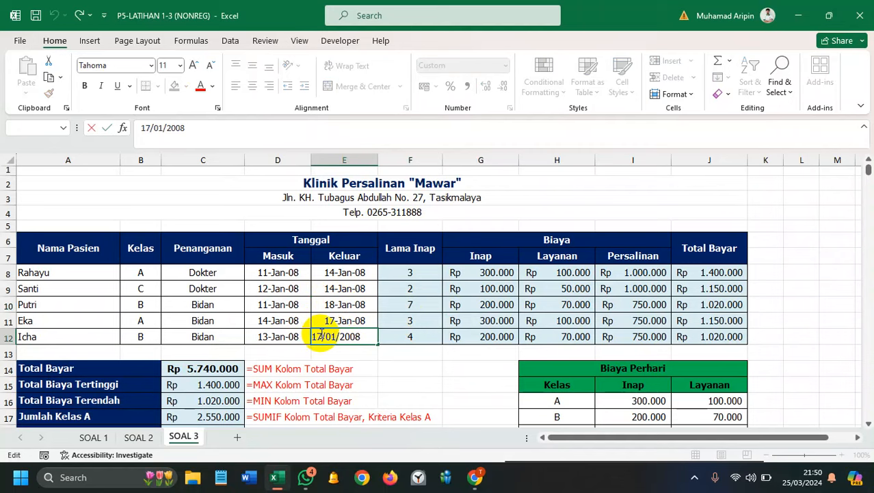
key(BackSpace)
key(BackSpace)
text(20)
key(Return)
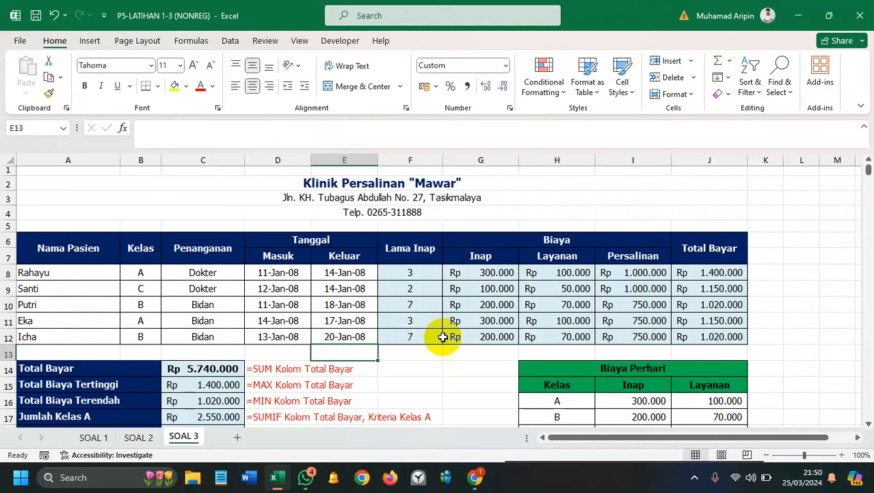
Step: Check the summary totals and inspect the Lama Inap formula in F12 and the Inap formula in G12
scroll(438, 345, down, 3)
scroll(439, 346, down, 6)
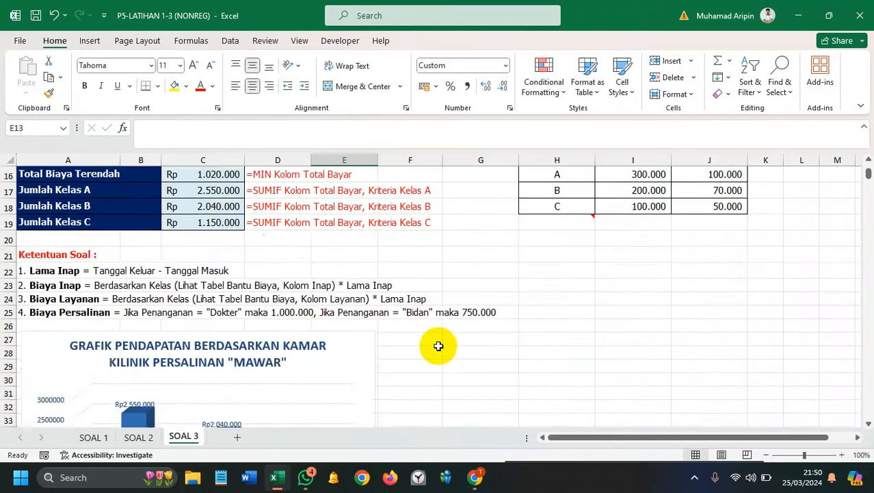
scroll(439, 345, up, 3)
scroll(439, 346, up, 6)
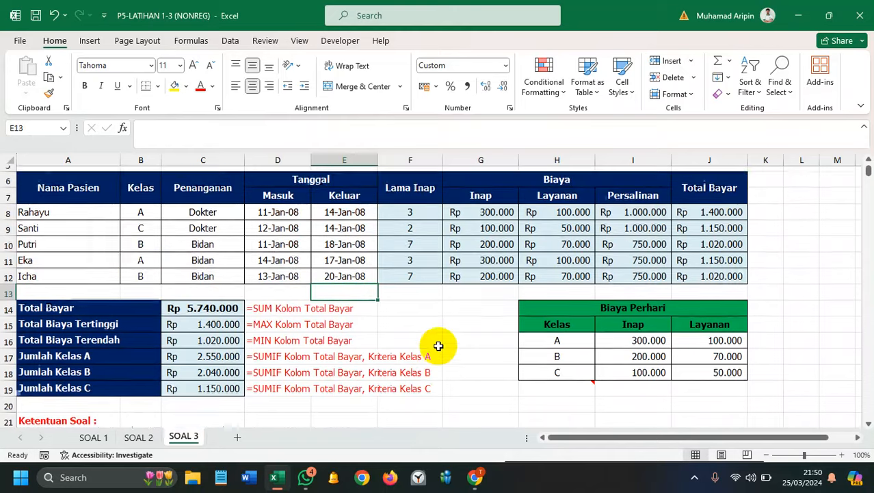
double_click(402, 336)
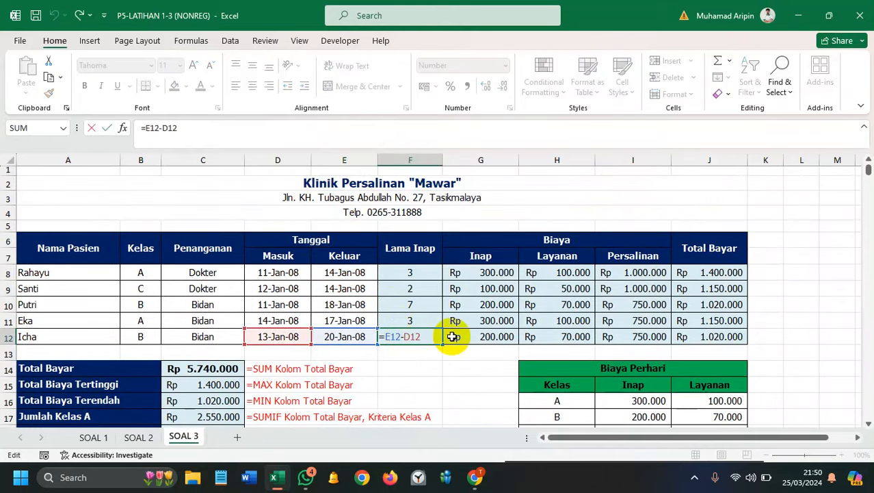
key(Escape)
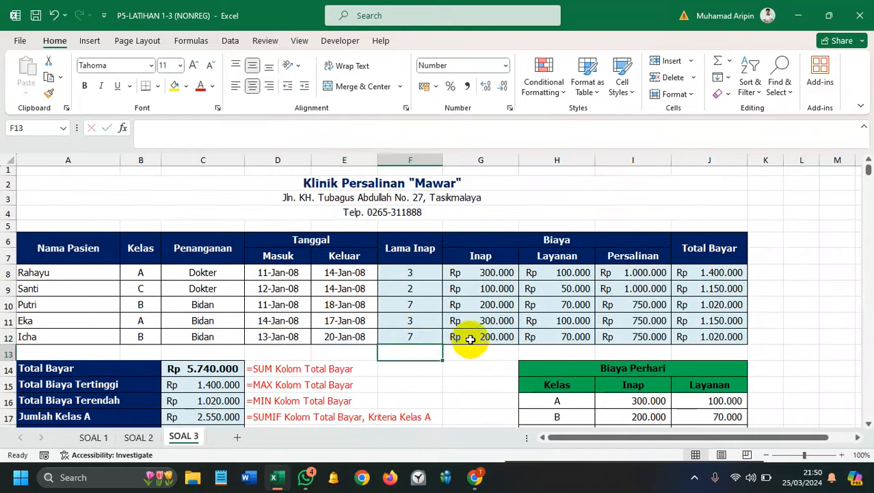
click(478, 336)
double_click(483, 336)
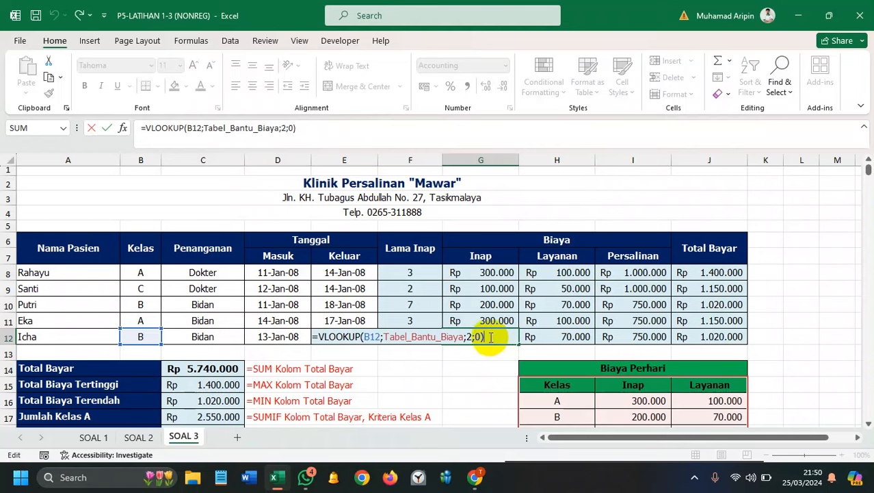
key(Escape)
Step: Multiply the Inap VLOOKUP in G8 by Lama Inap (*F8) and fill the formula down to G12
click(484, 271)
double_click(486, 272)
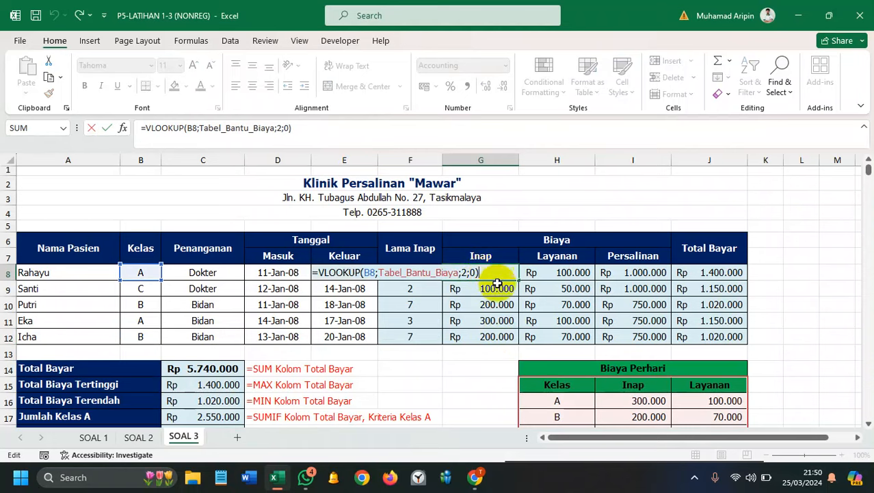
scroll(467, 325, down, 3)
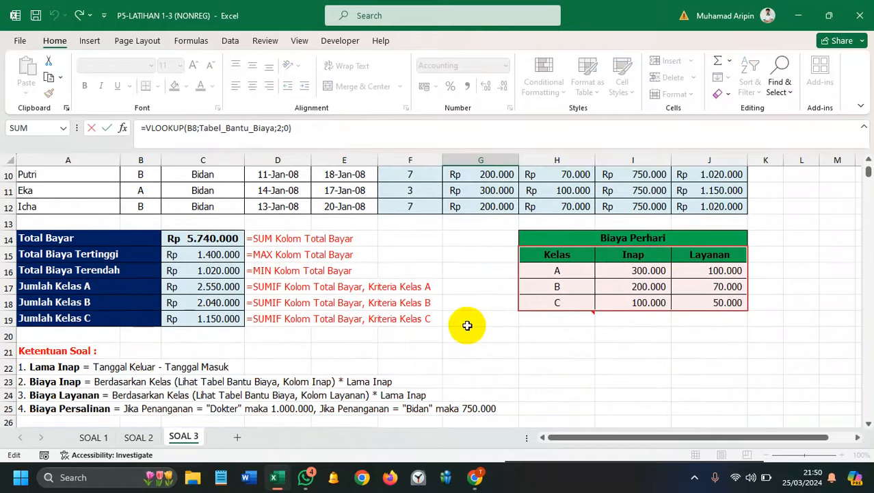
scroll(467, 325, down, 1)
scroll(467, 325, up, 4)
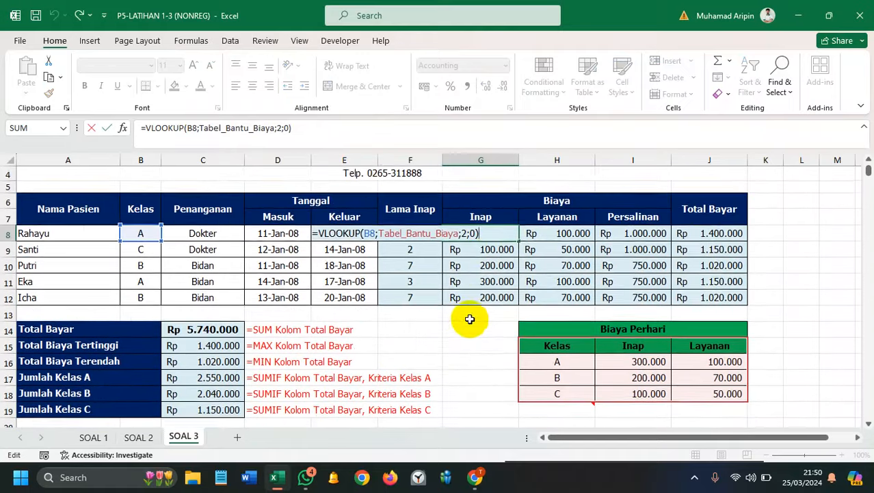
text(*)
click(413, 288)
key(Up)
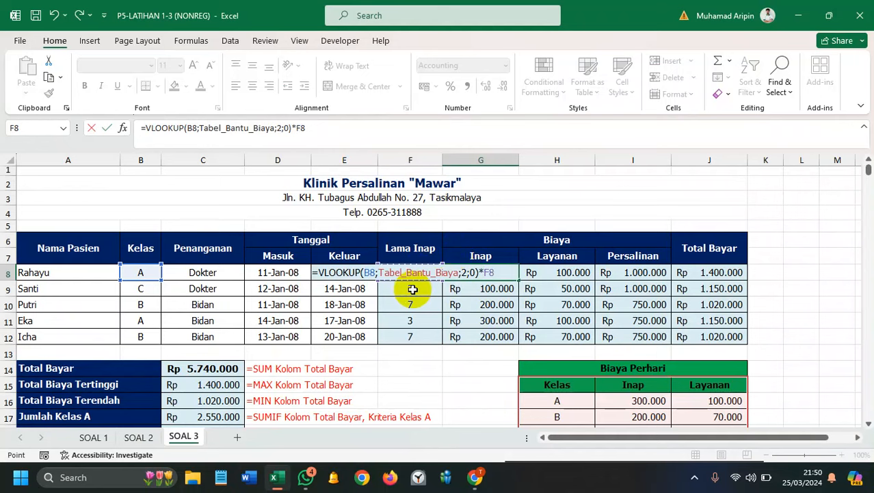
key(Return)
click(494, 273)
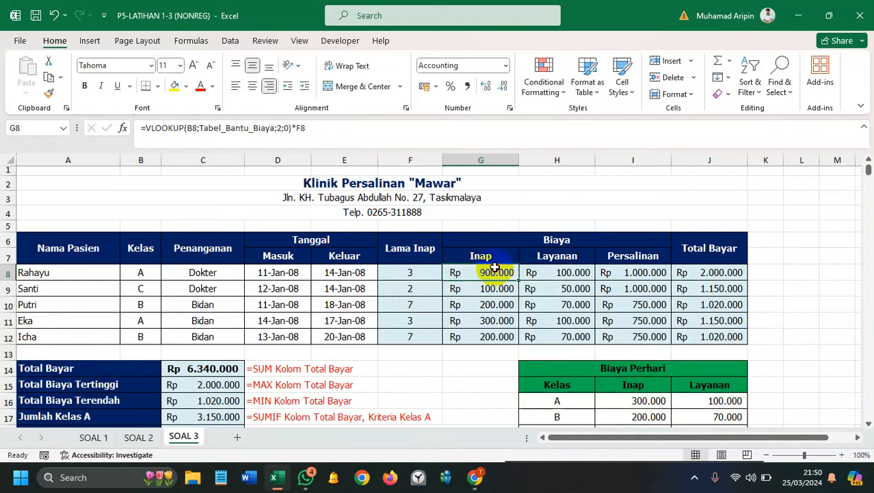
drag(519, 280, 518, 337)
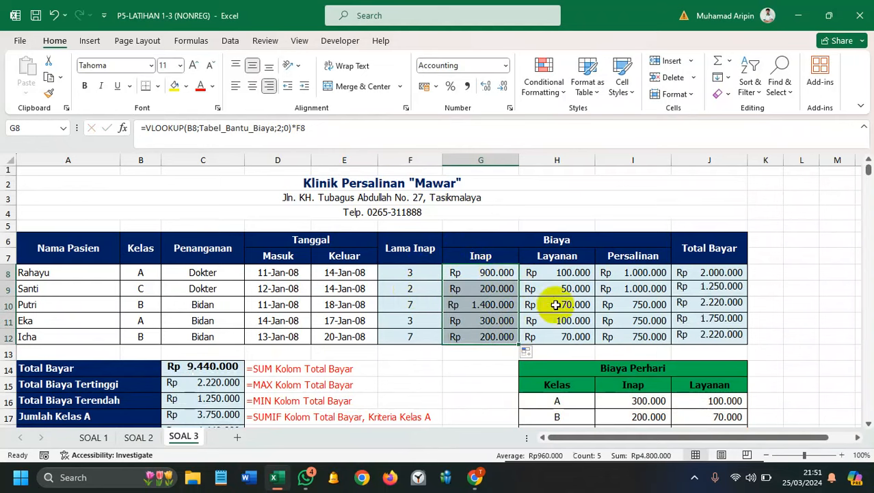
Step: Multiply the Layanan VLOOKUP in H8 by Lama Inap (*F8) and fill the formula down to H12
double_click(568, 273)
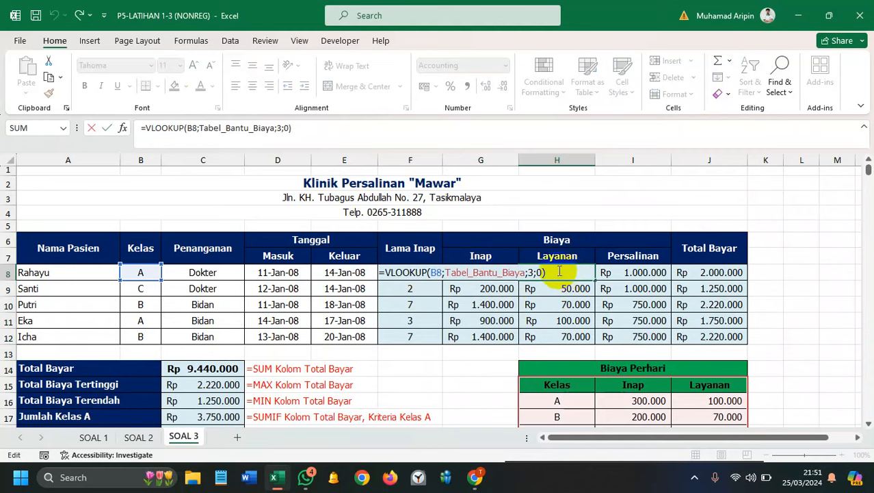
text(*)
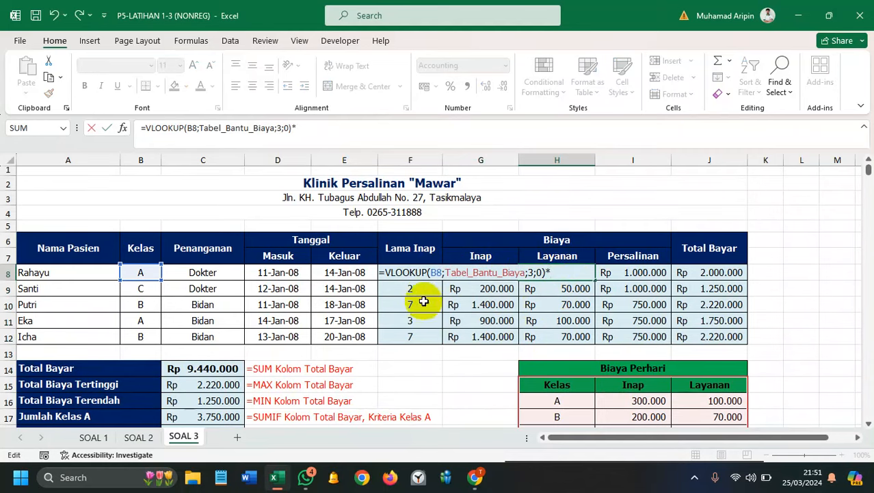
click(414, 277)
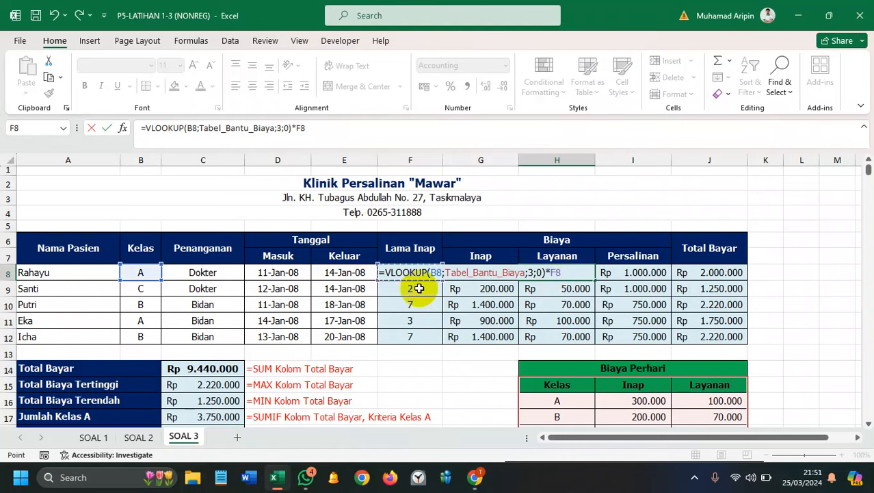
key(Return)
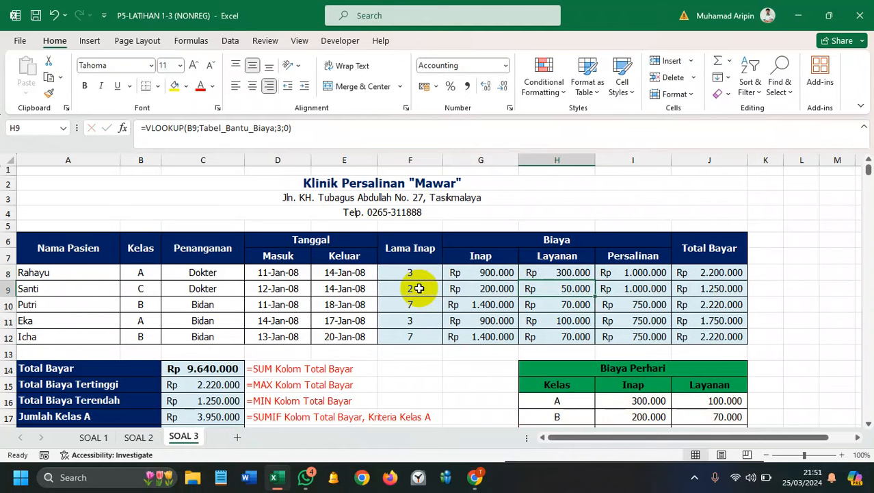
click(531, 272)
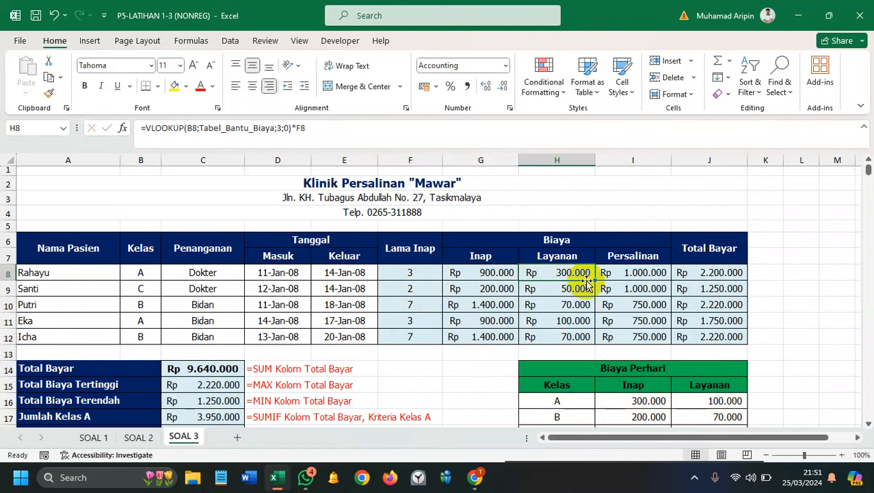
drag(597, 280, 586, 336)
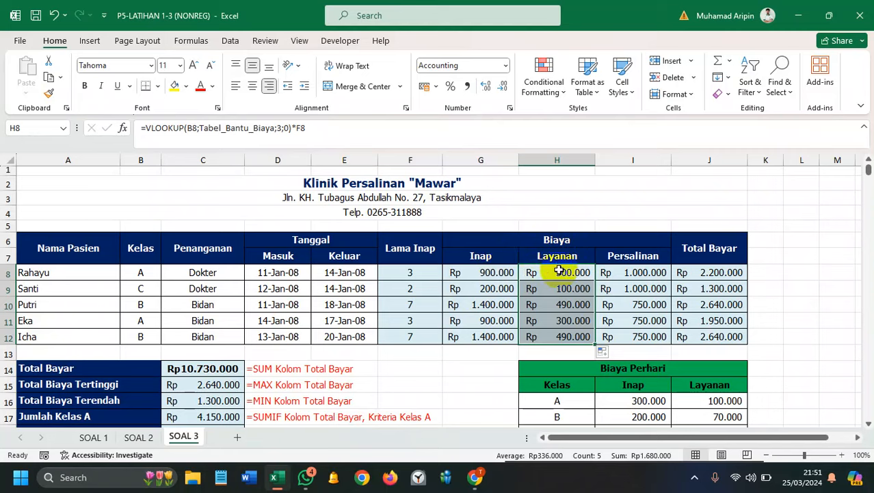
Step: Check the cost columns against the Ketentuan Soal rules and compare the class totals with the column chart
scroll(469, 308, down, 4)
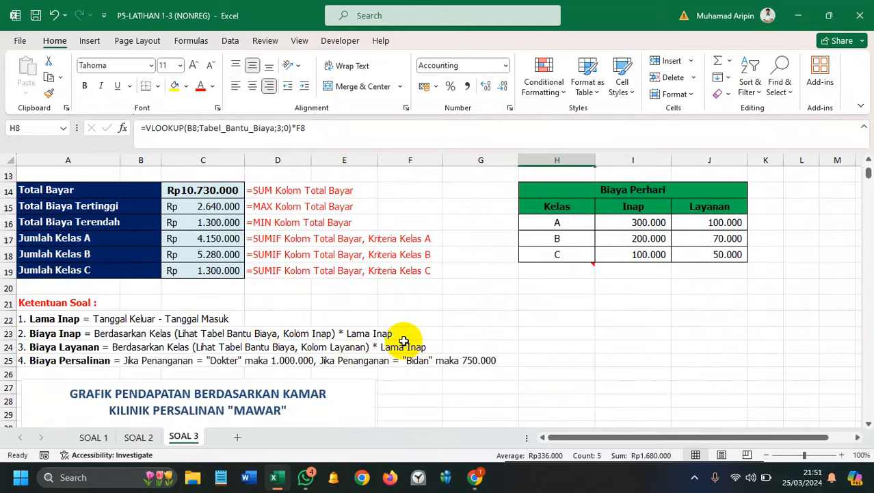
scroll(403, 341, up, 4)
scroll(473, 305, down, 1)
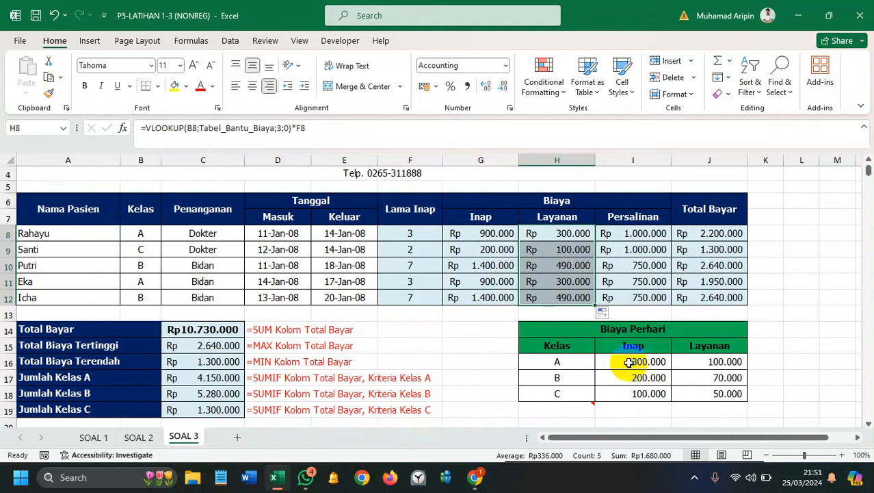
click(503, 309)
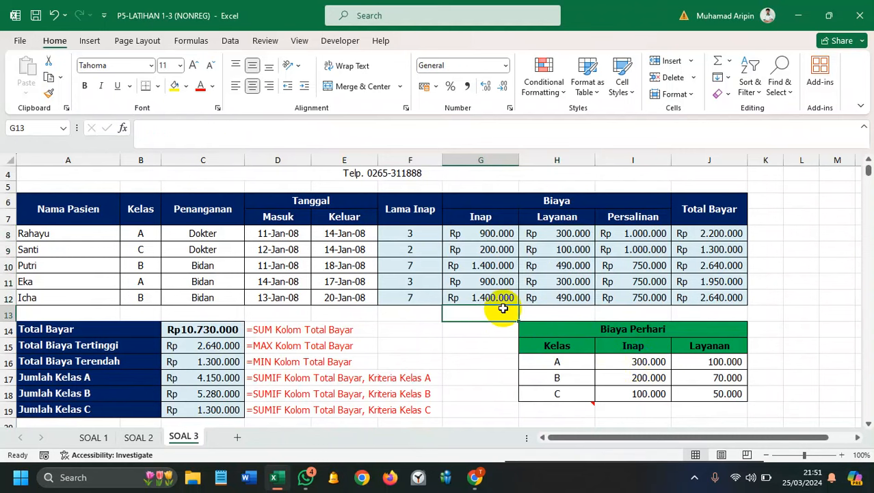
scroll(503, 307, down, 7)
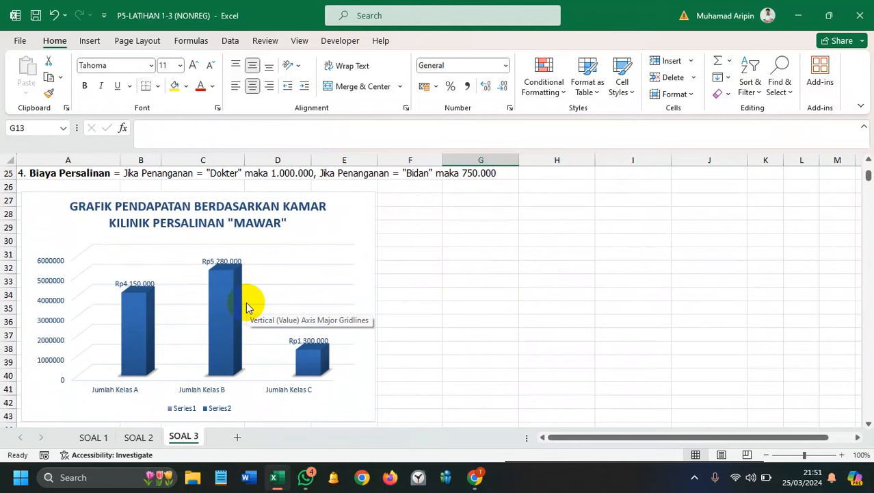
scroll(246, 307, up, 7)
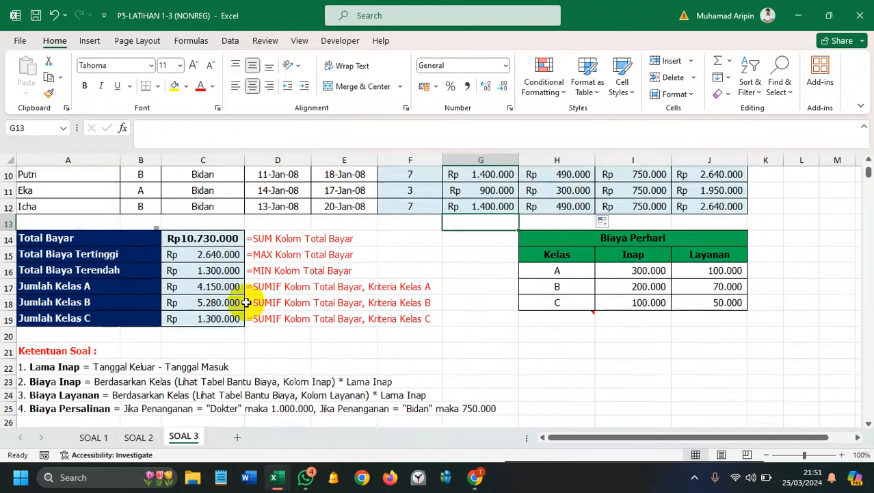
scroll(246, 301, down, 7)
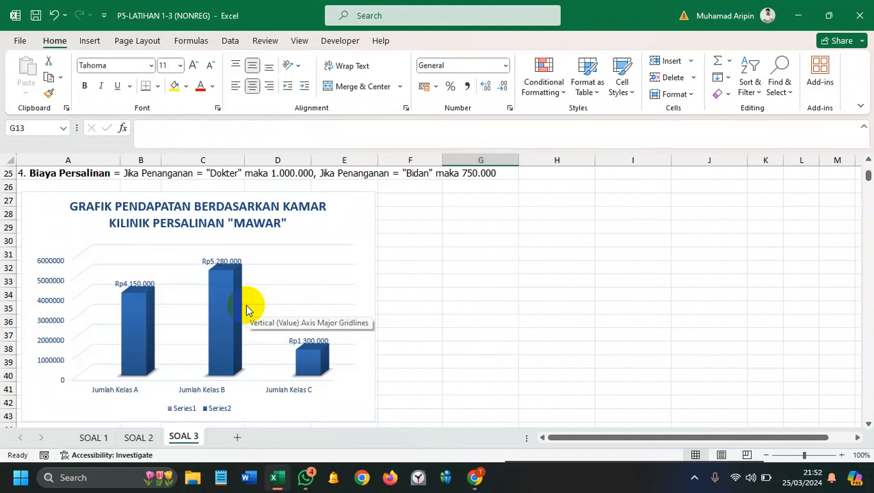
Step: Review the patient cost table, the summary totals and the Biaya Perhari rates on SOAL 3
scroll(414, 226, up, 6)
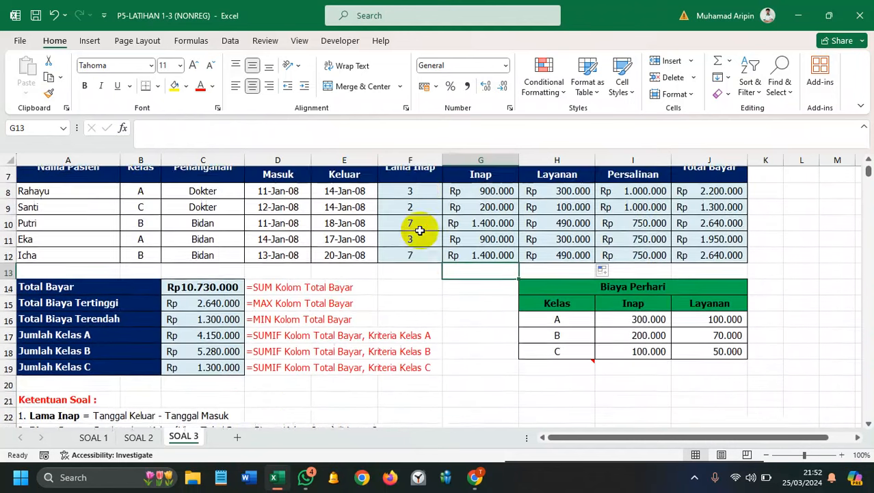
scroll(420, 230, up, 2)
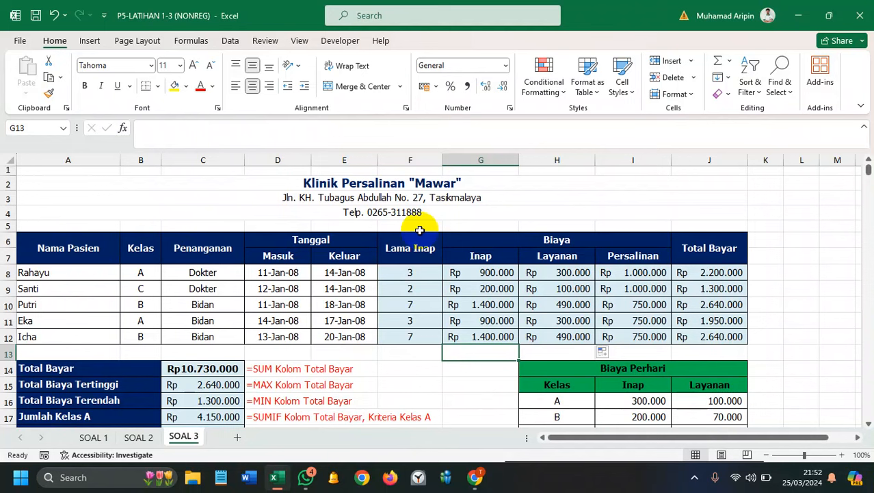
scroll(414, 289, down, 1)
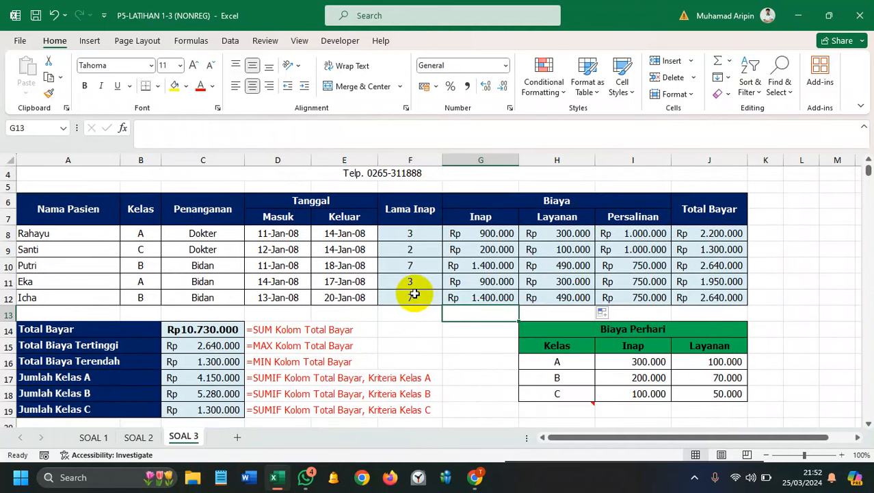
scroll(414, 292, up, 1)
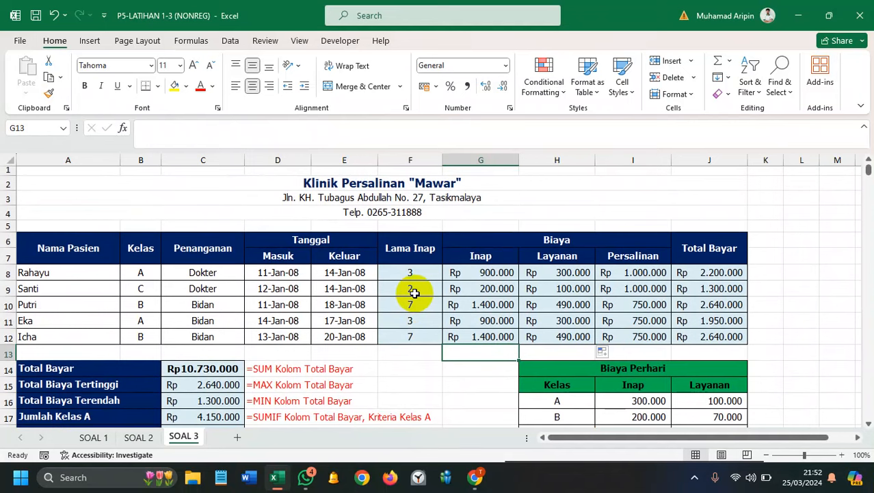
scroll(414, 293, down, 1)
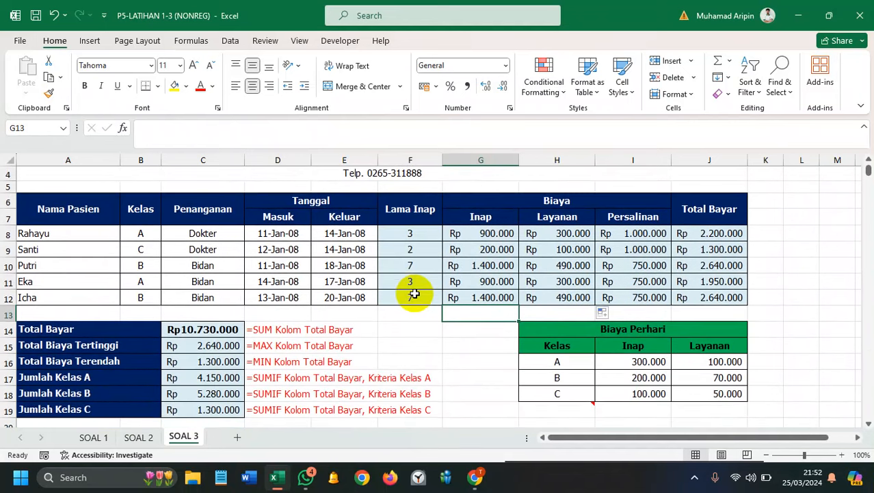
scroll(414, 294, up, 1)
click(554, 203)
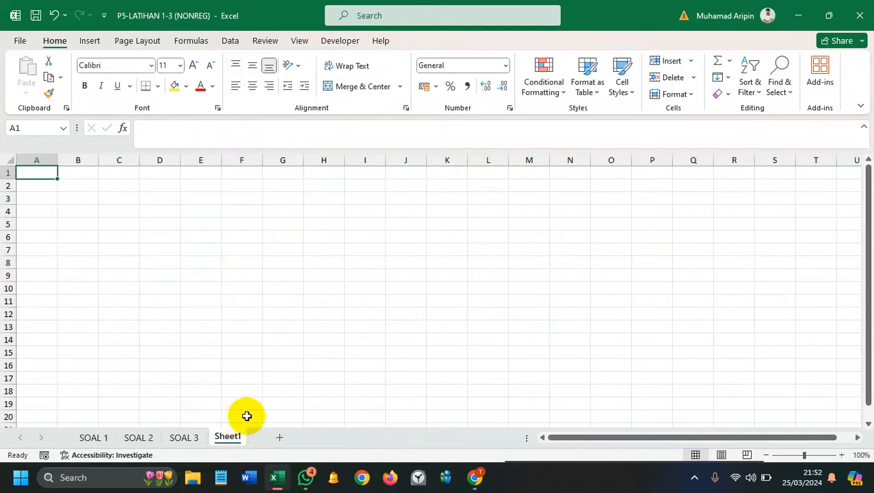
Step: Delete the blank Sheet1 and look over the SOAL 1, SOAL 2 and SOAL 3 worksheets
right_click(230, 437)
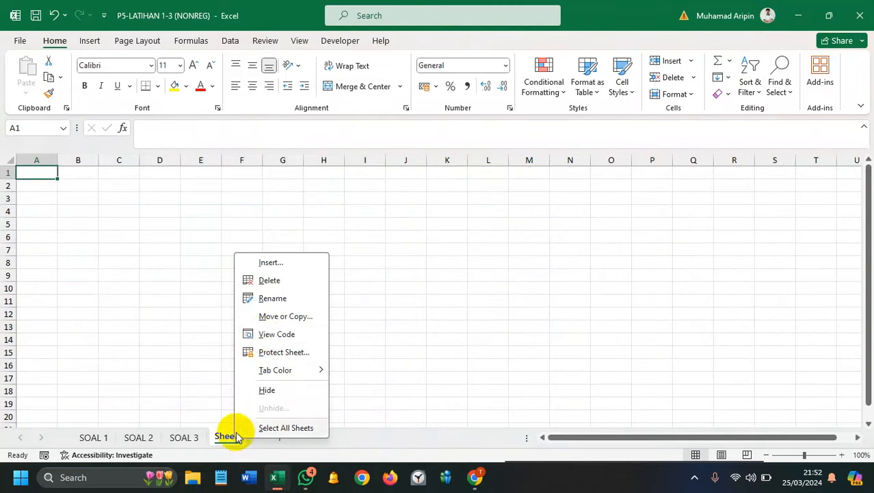
click(274, 281)
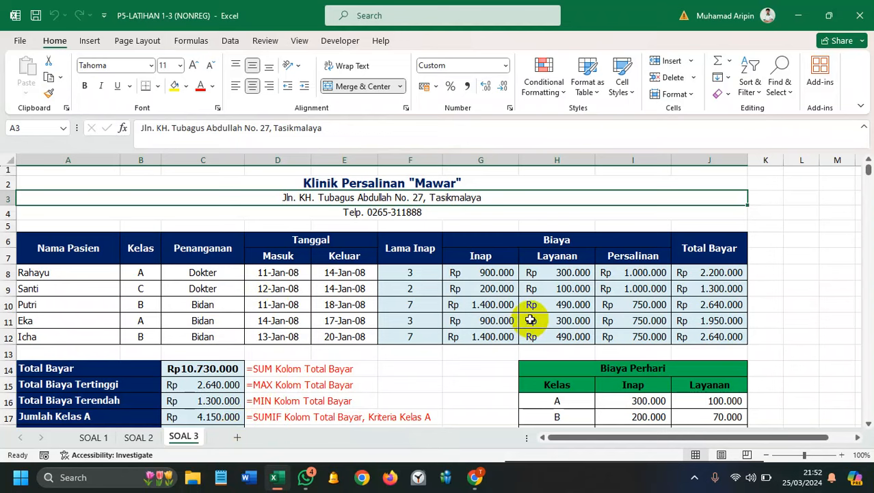
click(134, 438)
click(89, 438)
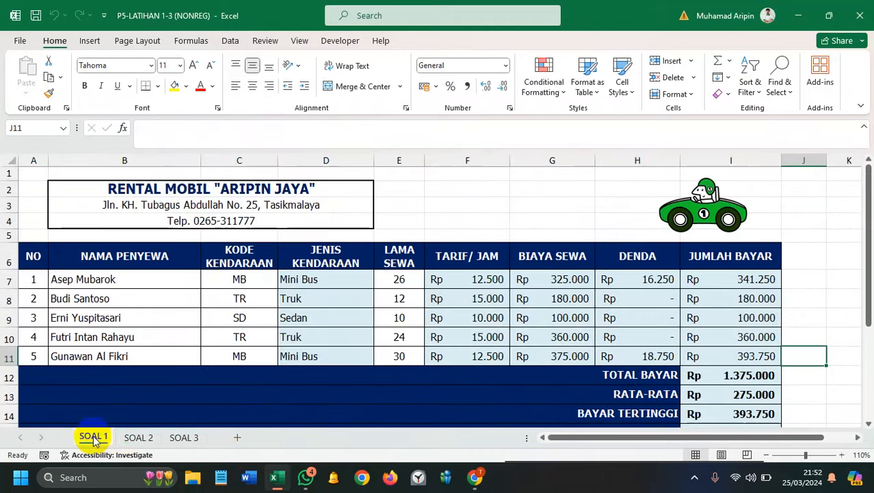
click(145, 438)
click(181, 438)
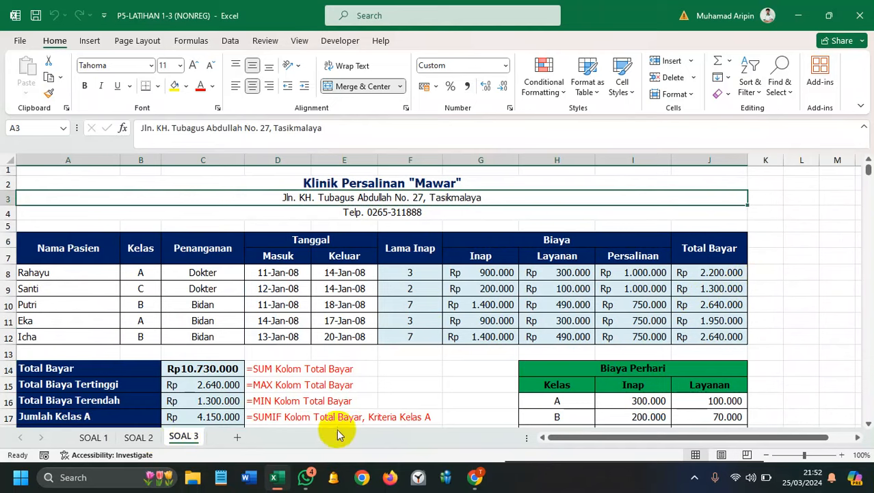
Step: Add a new worksheet after SOAL 3 and enter the title KWITANSI PEMBAYARAN in A1
click(237, 437)
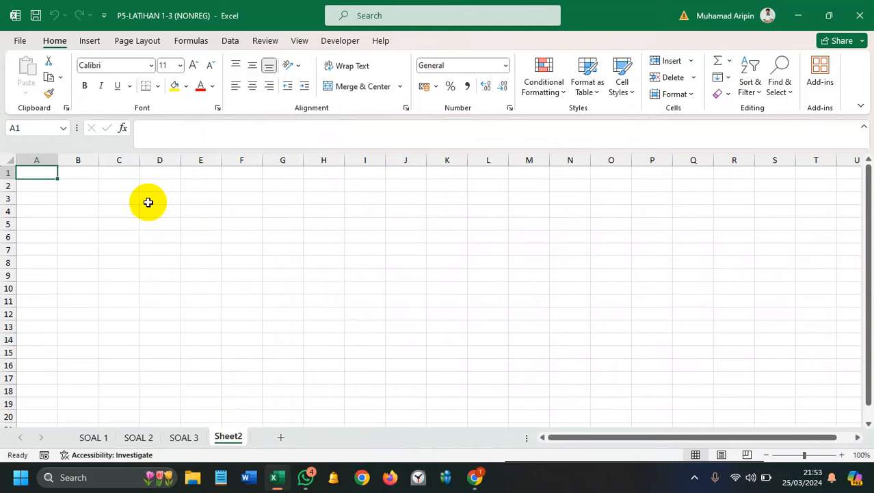
click(47, 184)
click(47, 174)
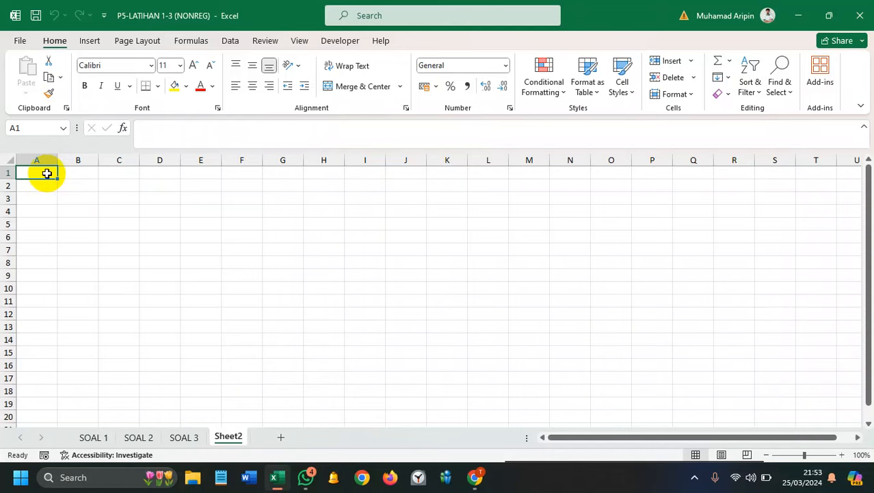
text(KWITANSI PEMBAYARAN)
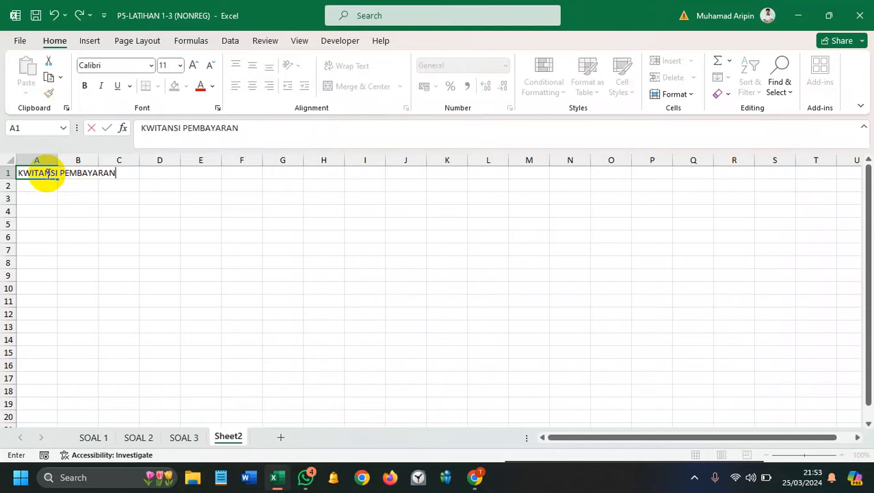
key(Return)
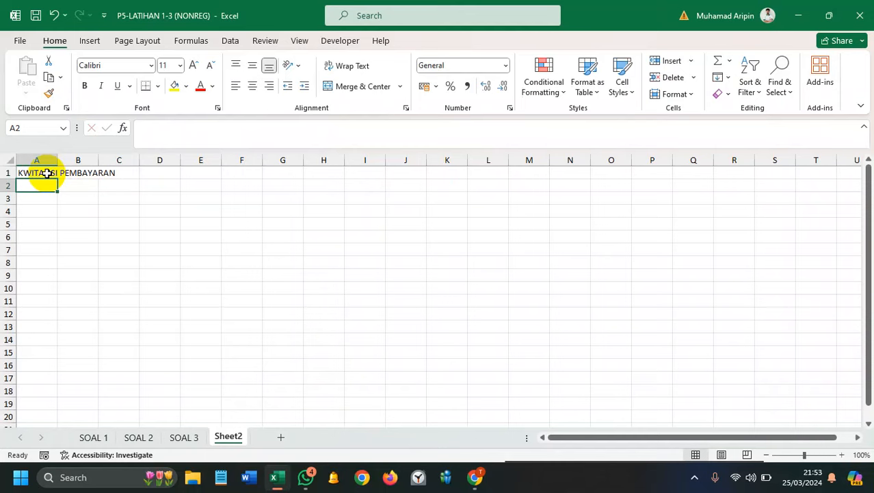
Step: Enter the receipt labels Nama Pasien in A3 and Kelas in A4, following the SOAL 3 column headings
click(39, 199)
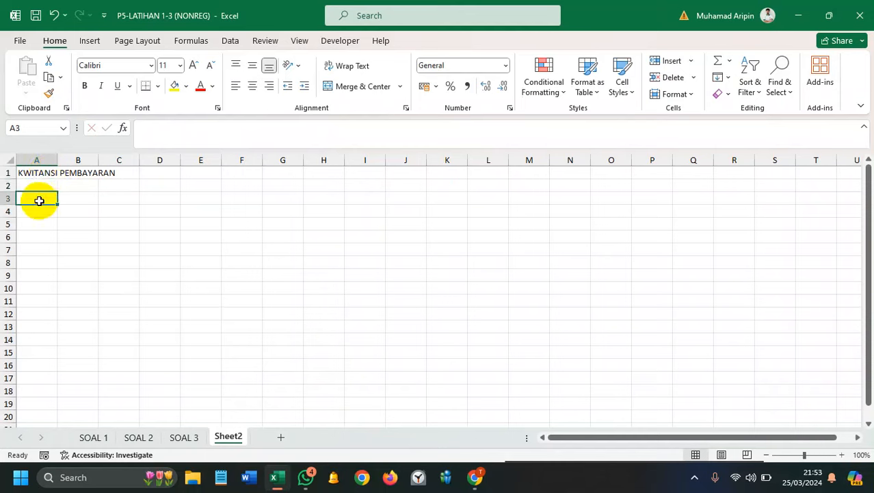
text(Nama Pasien)
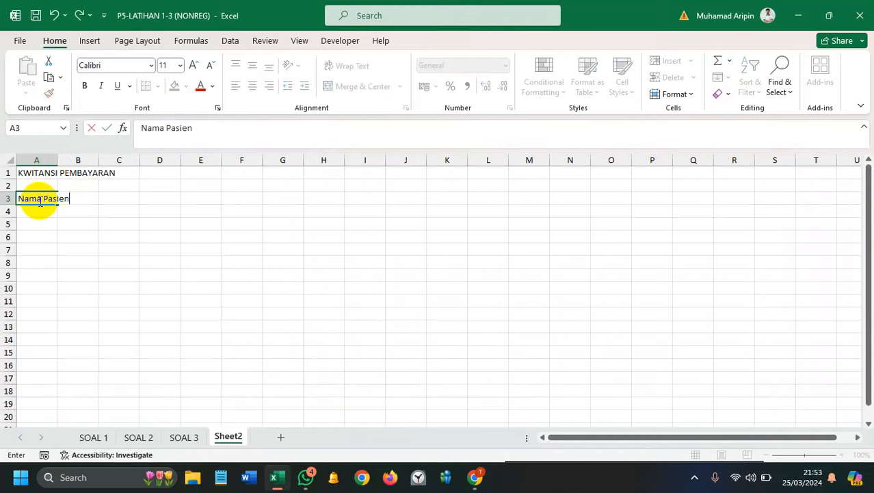
key(Return)
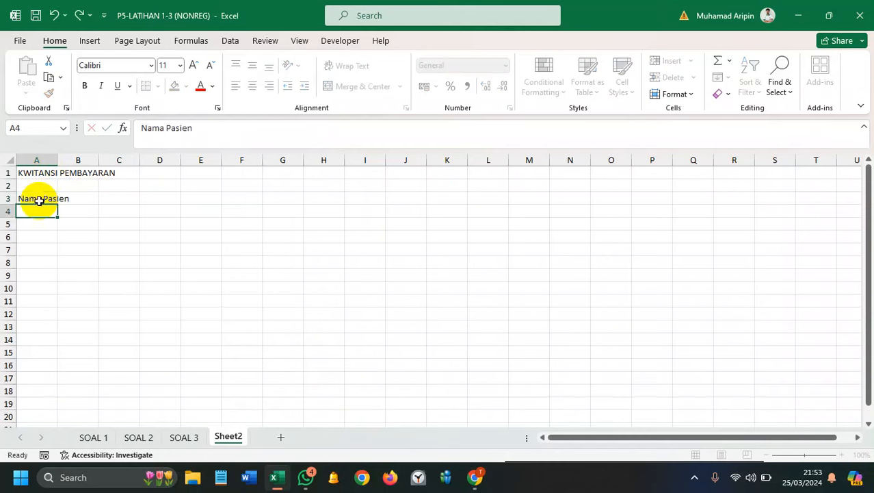
click(194, 444)
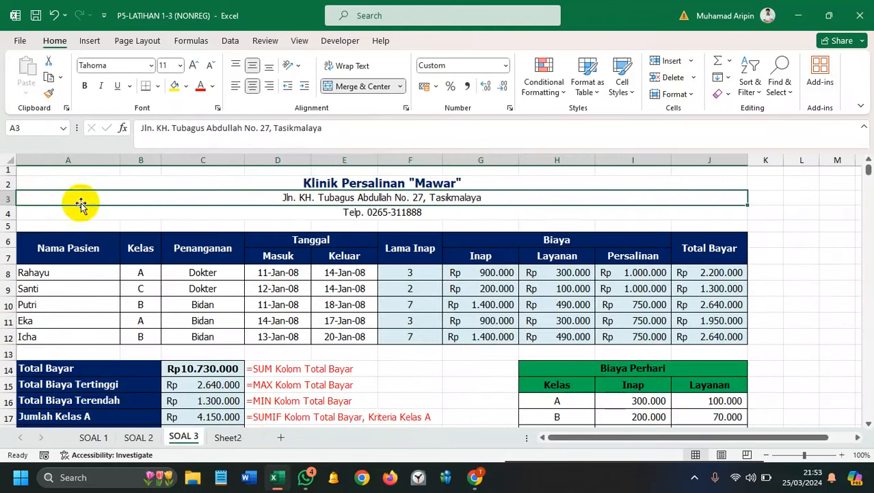
click(228, 442)
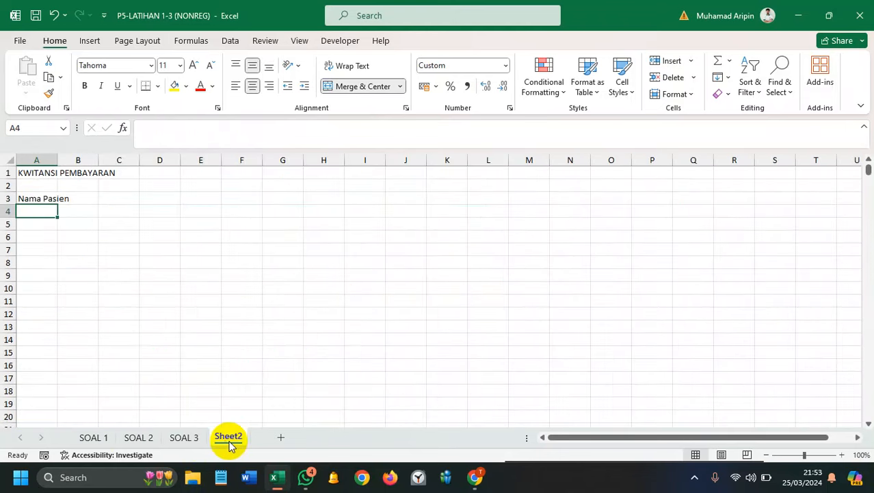
click(185, 438)
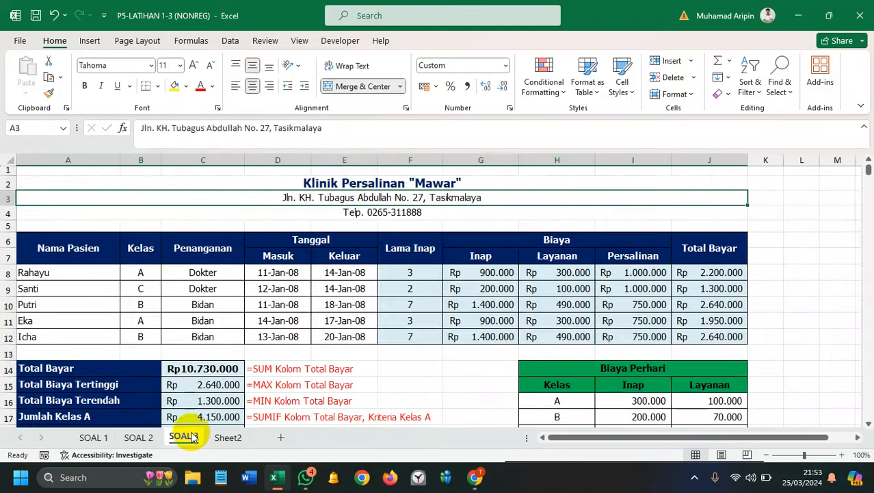
click(231, 437)
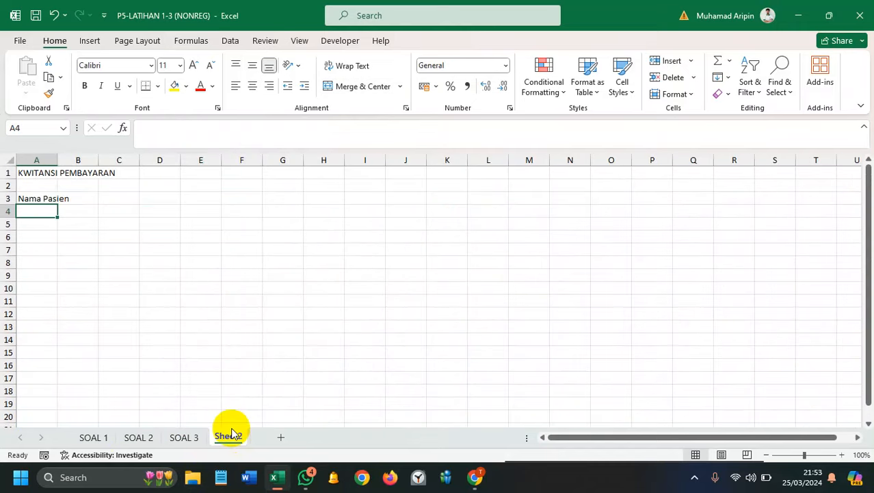
text(Kla)
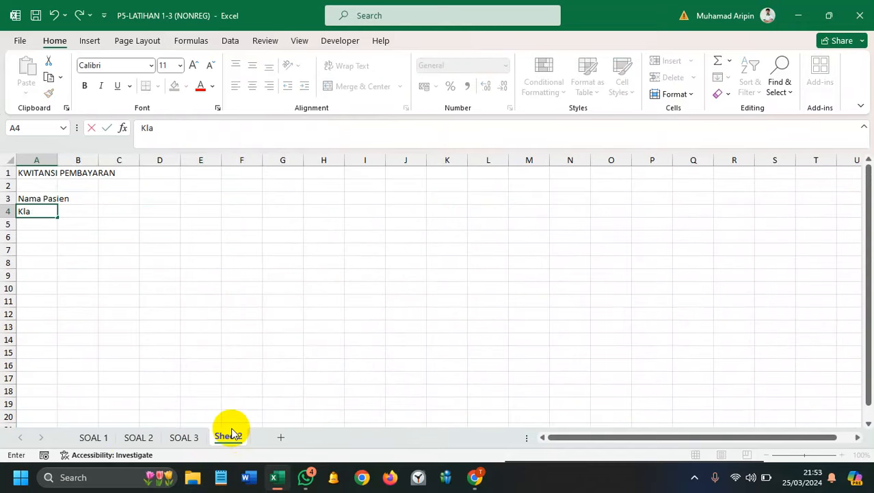
text(as)
key(Return)
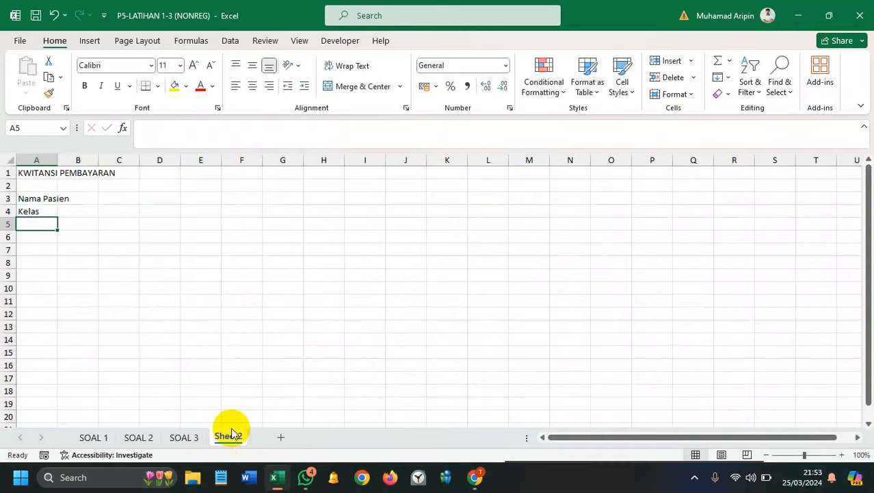
Step: Check the SOAL 3 headings and enter the label Lama Inap in A5 of the receipt sheet
click(180, 442)
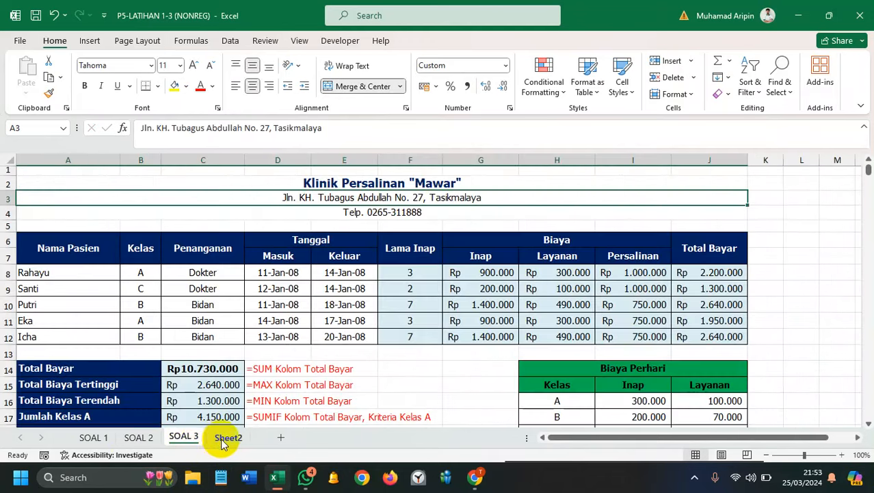
click(226, 442)
click(193, 438)
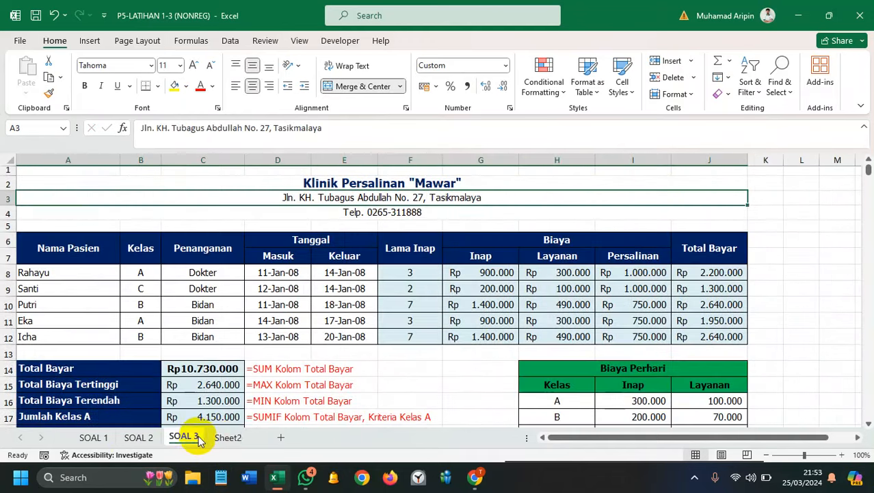
click(233, 441)
click(182, 437)
click(230, 436)
text(Lama Inap)
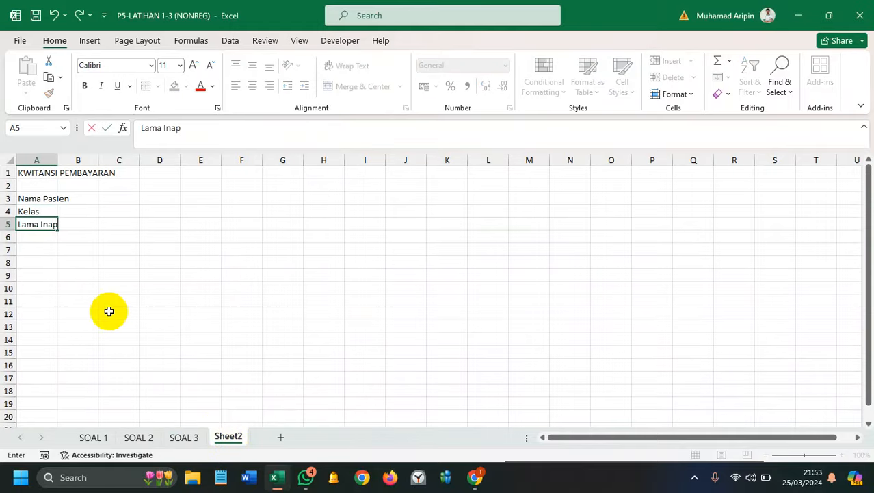
key(Return)
Step: Check the cost headings on SOAL 3 and enter Biaya Inap in A6 and Biaya Layanan in A7 of the receipt sheet
click(190, 437)
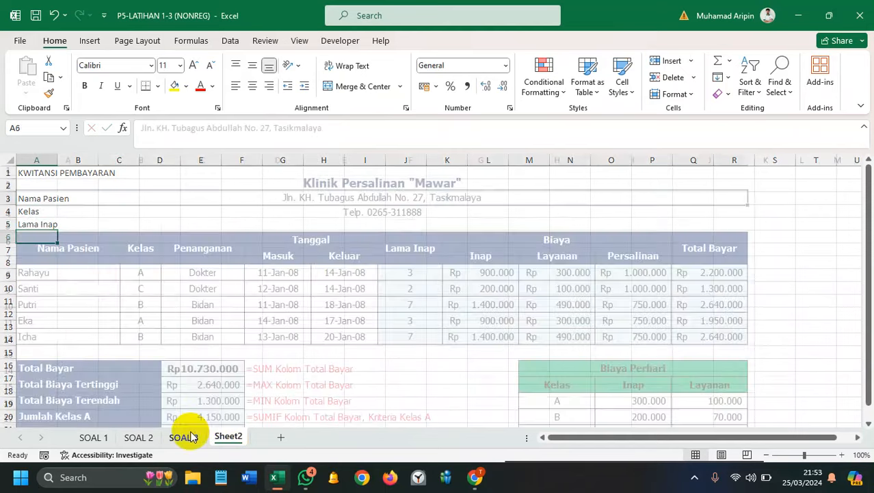
click(228, 438)
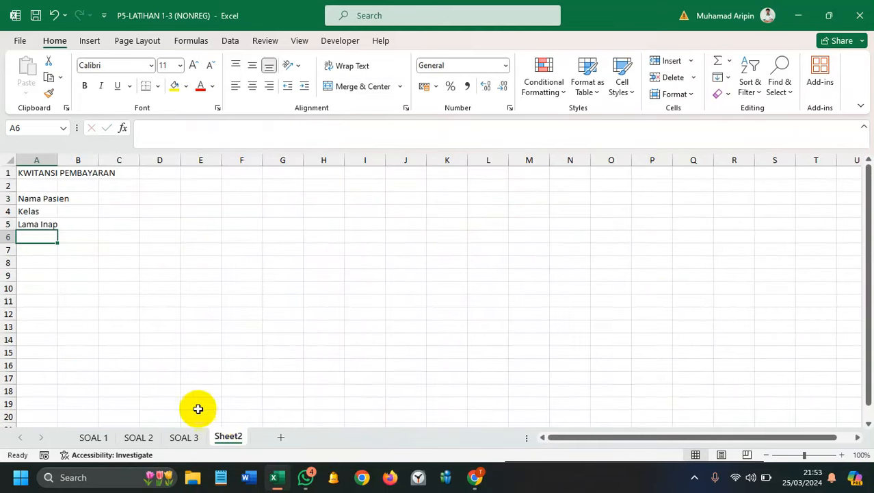
text(Biaya Inap)
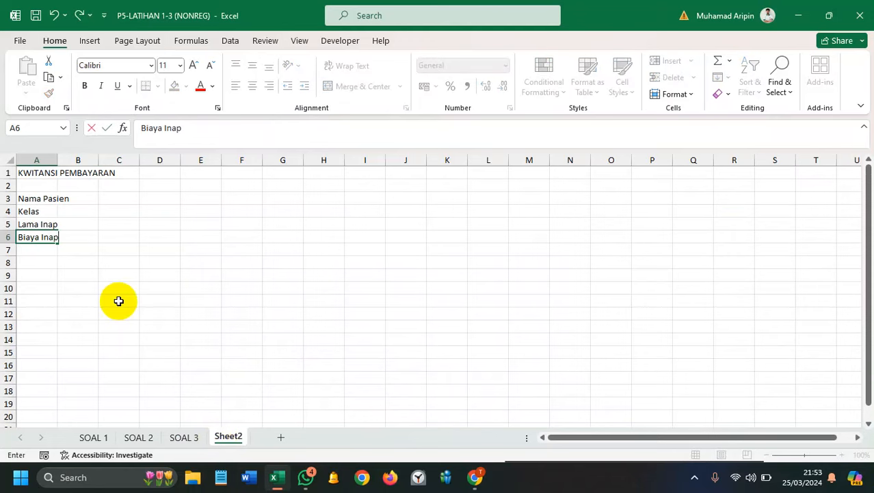
key(Return)
text(B)
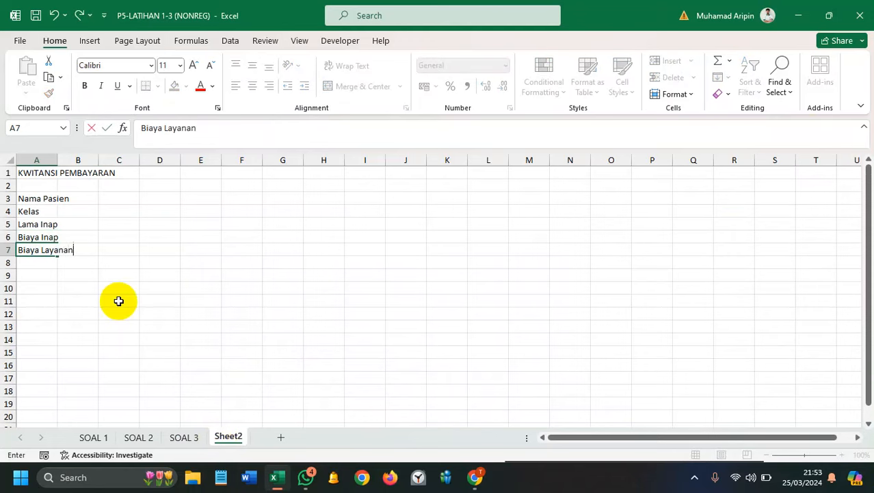
text(iaya Layanan)
key(Return)
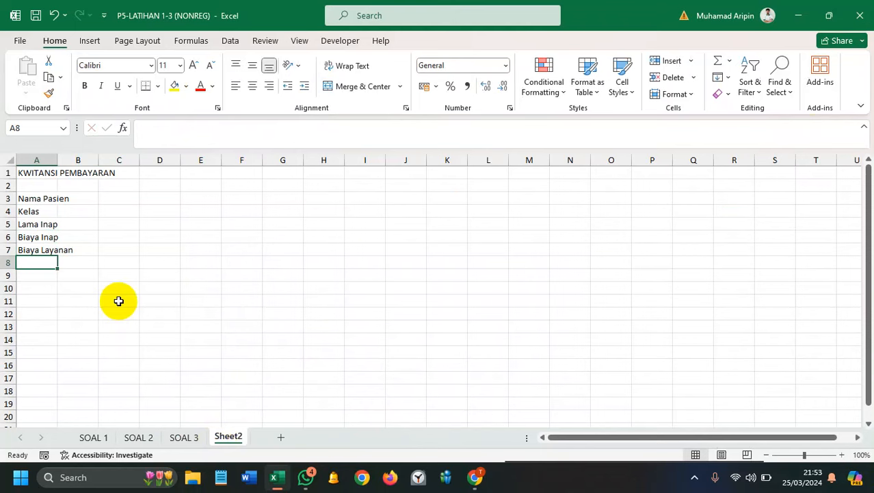
Step: Check the remaining cost heading on SOAL 3 and enter Biaya Persalinan in A8 of the receipt sheet
click(183, 438)
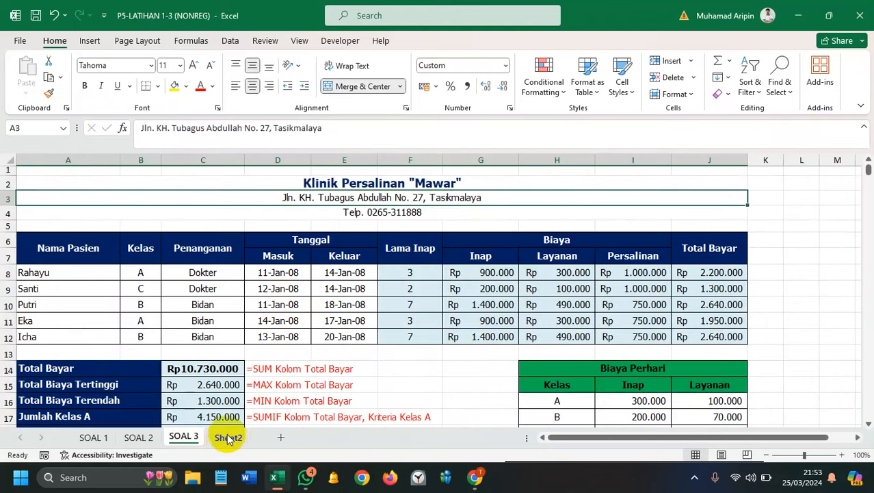
click(228, 438)
text(Biaya Persalinan)
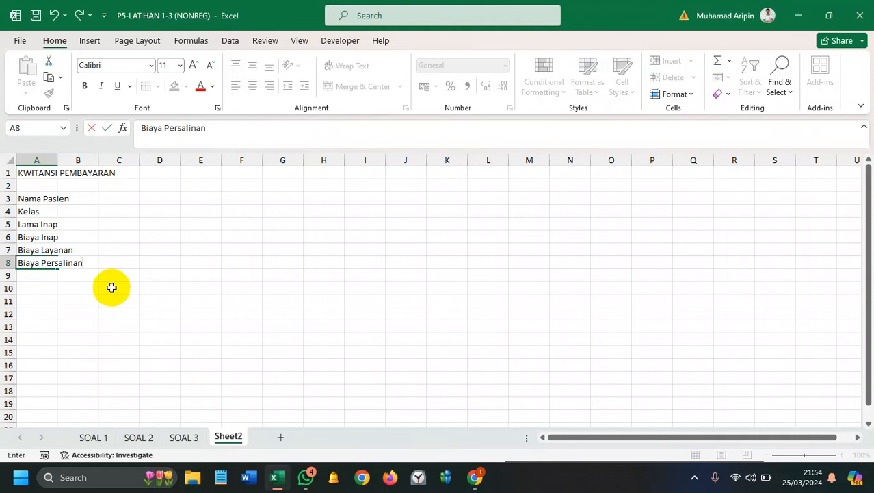
key(Return)
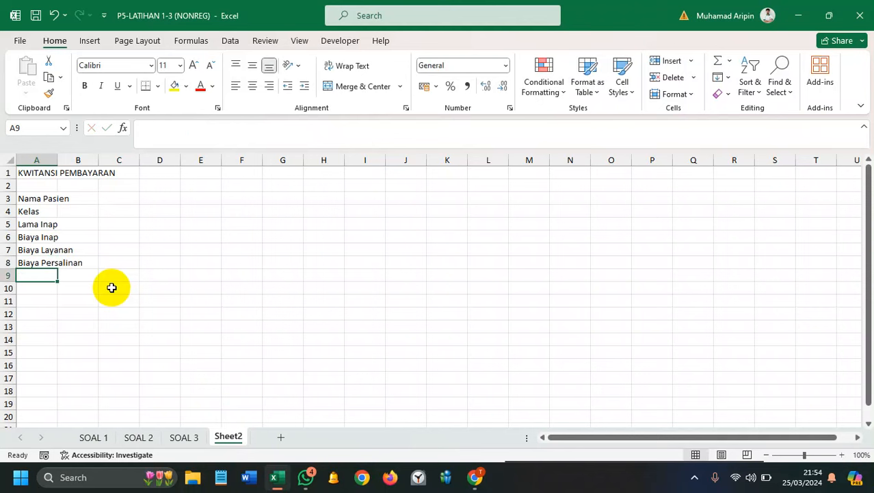
Step: Check the last column heading on SOAL 3 and enter the label Total Bayar in A9 of the receipt sheet
click(183, 437)
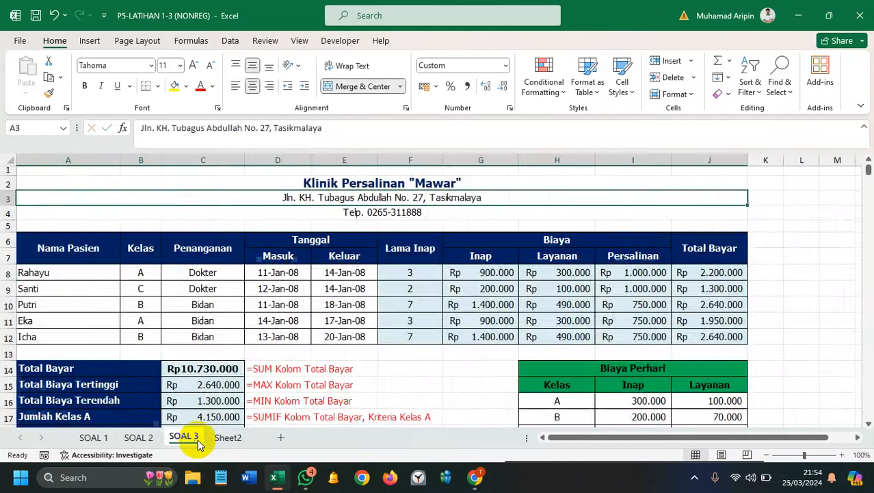
click(228, 437)
text(Total Baya)
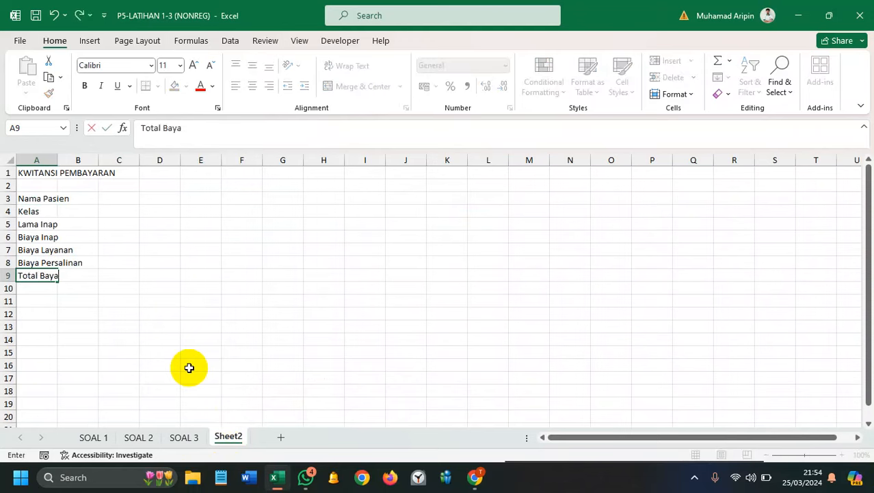
text(r)
key(Return)
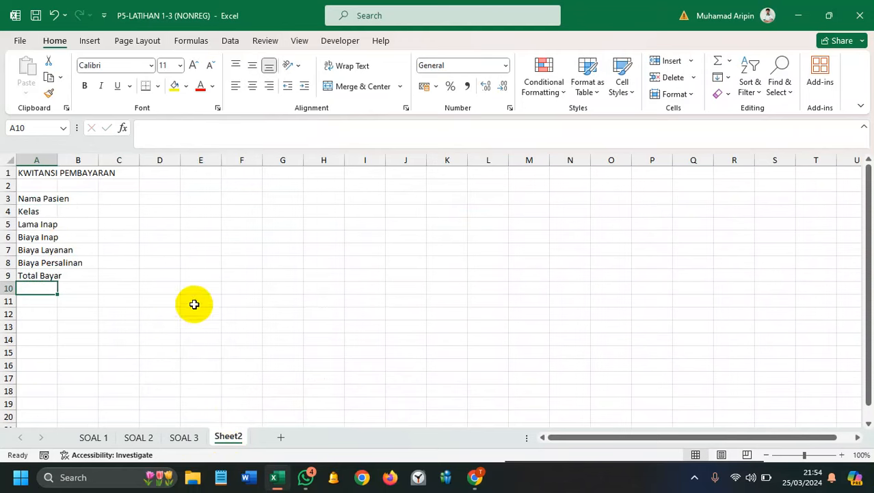
Step: Set the whole receipt sheet to the Tahoma font and align all cells vertically to the middle
key(ctrl+a)
click(125, 63)
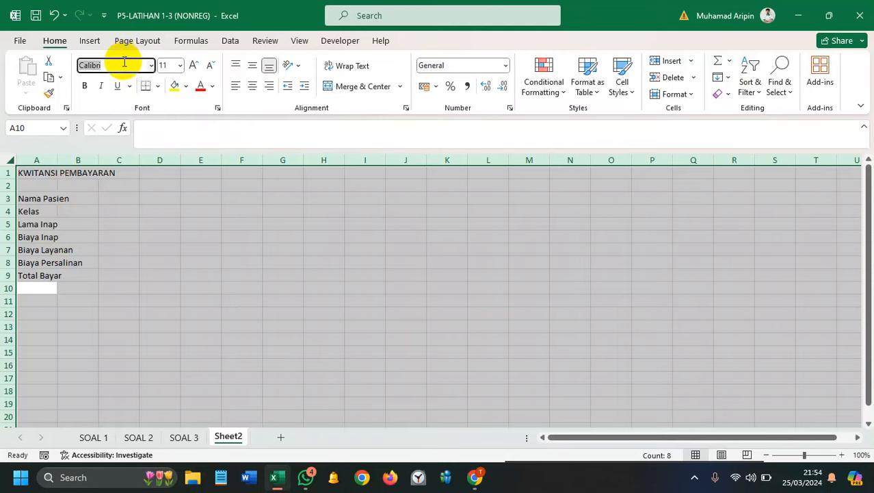
text(Tahoma)
key(Return)
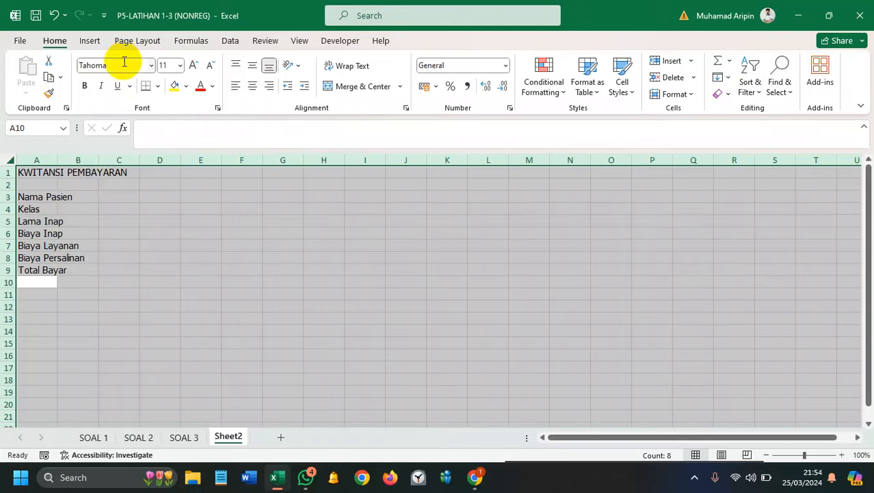
click(253, 65)
click(229, 281)
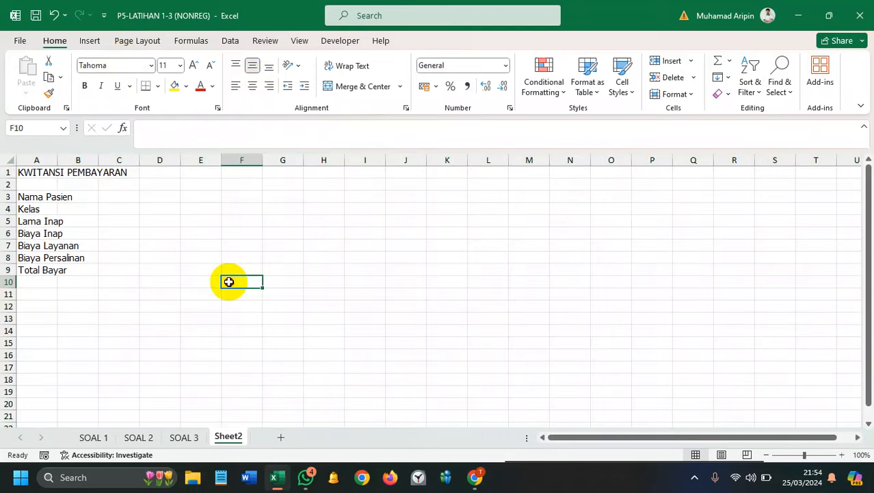
Step: Widen column A to hold the receipt labels and narrow column B to a slim separator column
click(105, 198)
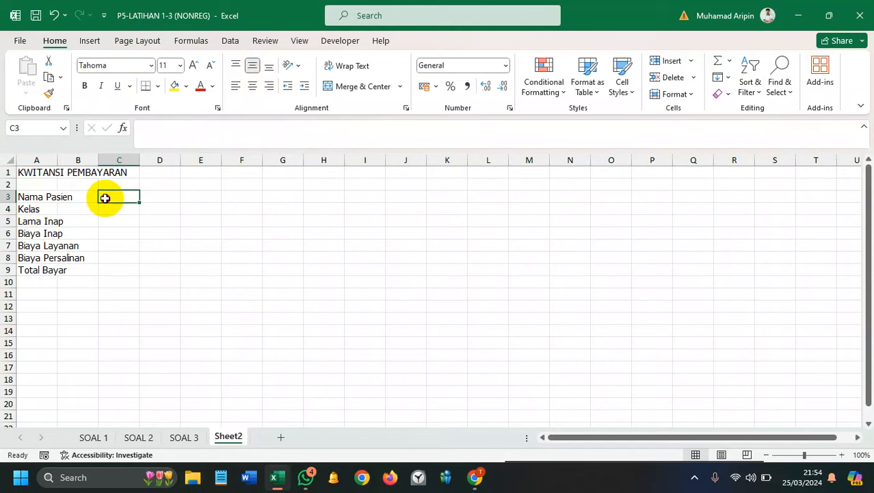
double_click(58, 159)
click(121, 243)
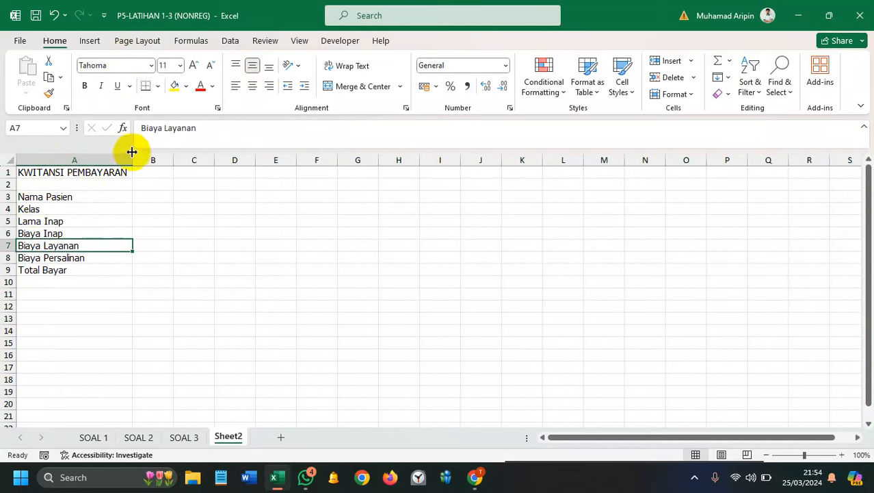
drag(134, 158, 114, 160)
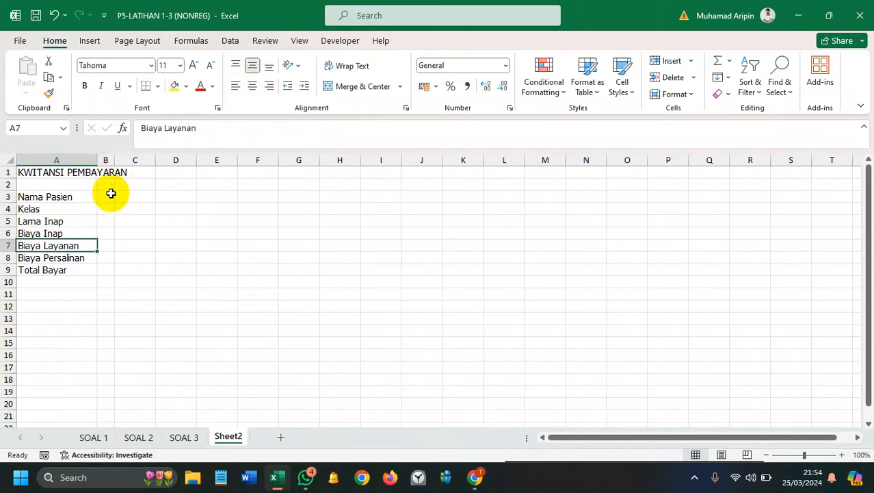
Step: Enter a centred colon in B3 and fill it down to B9 beside every receipt label
click(106, 196)
text(:)
key(Return)
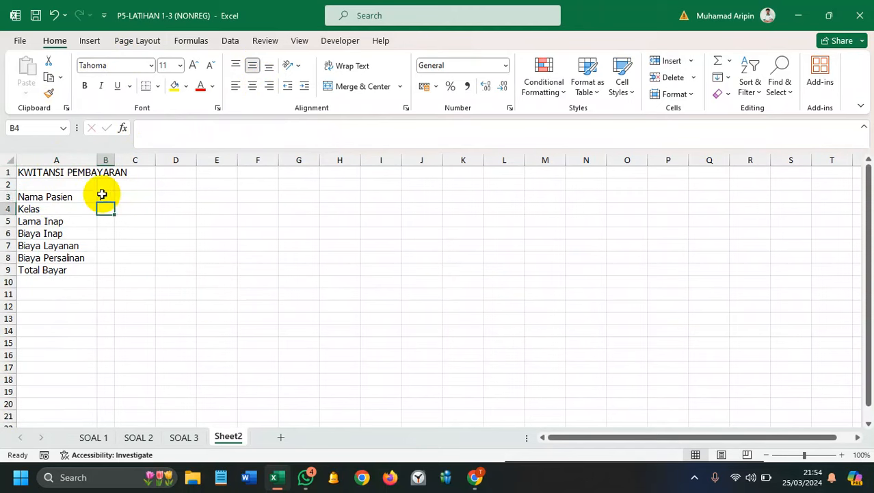
click(104, 196)
click(250, 88)
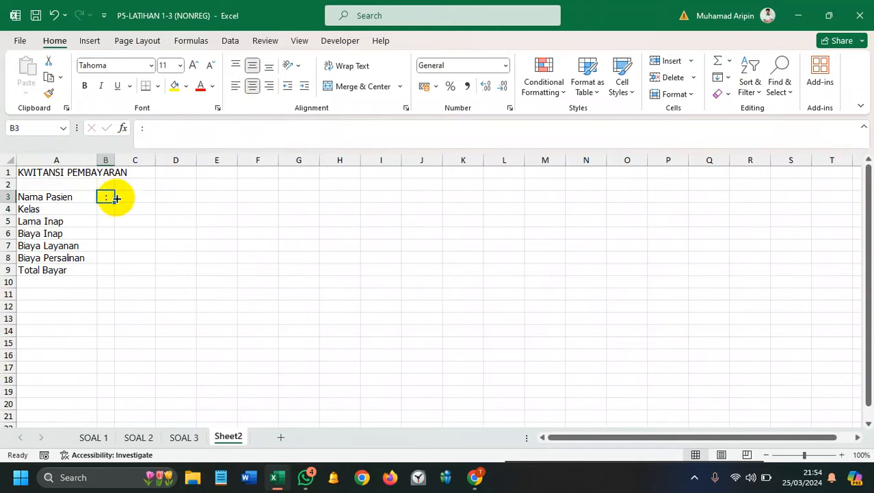
drag(114, 202, 110, 274)
click(164, 264)
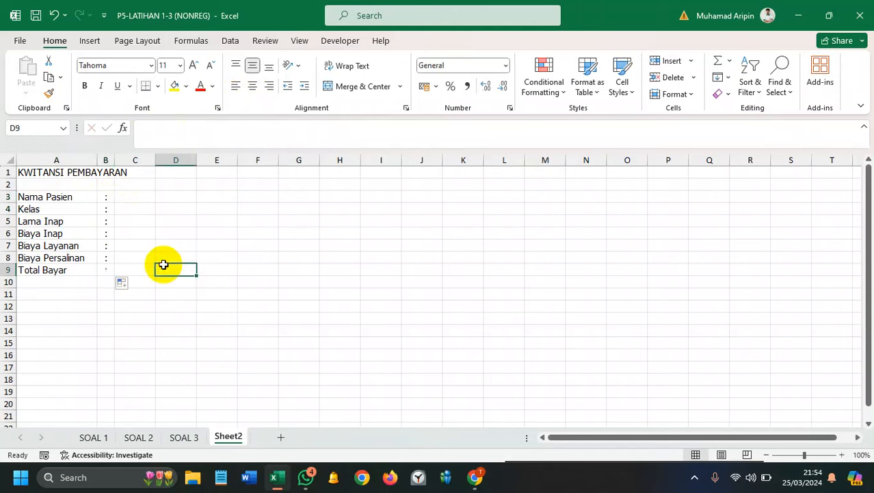
Step: Increase the height of rows 3 to 9 and widen column C for the receipt values
drag(7, 197, 6, 274)
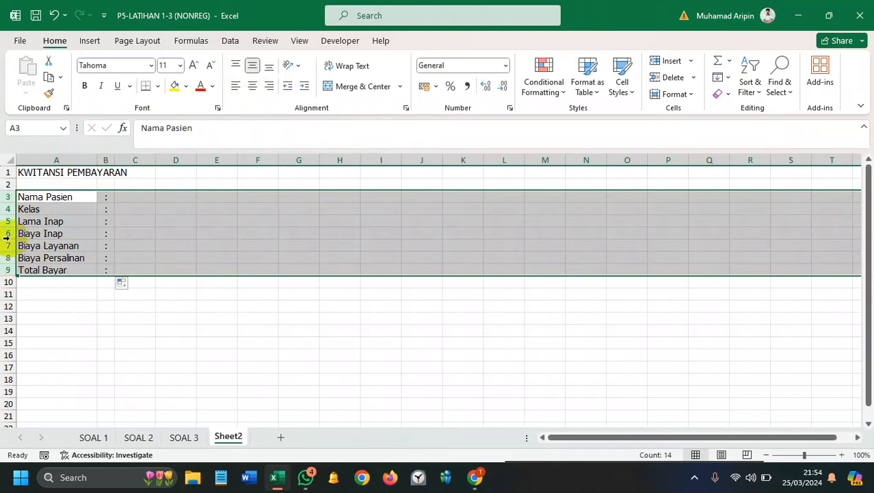
drag(9, 229, 7, 233)
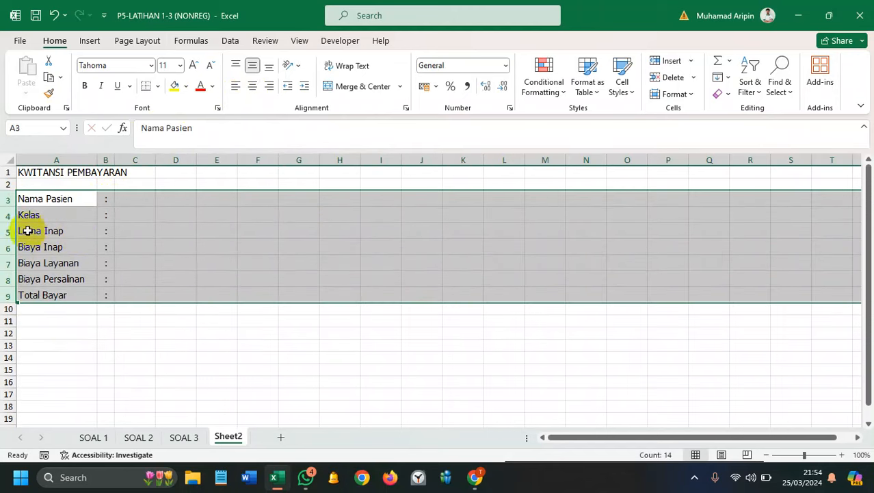
click(182, 217)
drag(156, 160, 261, 168)
Step: Merge and centre the KWITANSI PEMBAYARAN title across A1:C1, make it bold and slightly enlarge its font
drag(54, 172, 208, 176)
click(348, 87)
drag(320, 246, 306, 227)
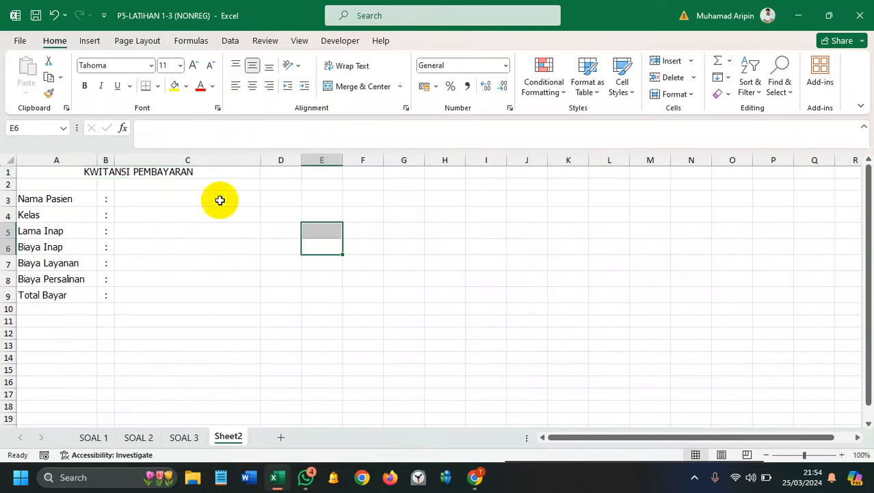
click(42, 176)
click(84, 85)
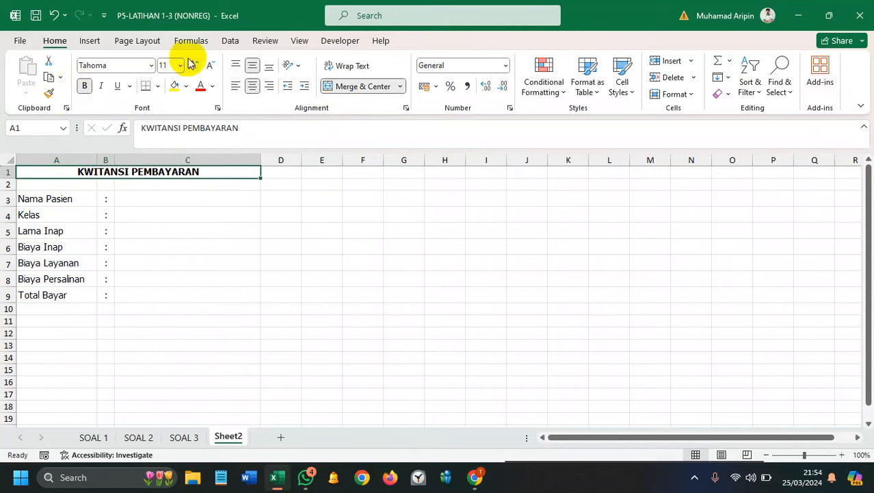
click(180, 65)
click(169, 141)
click(164, 231)
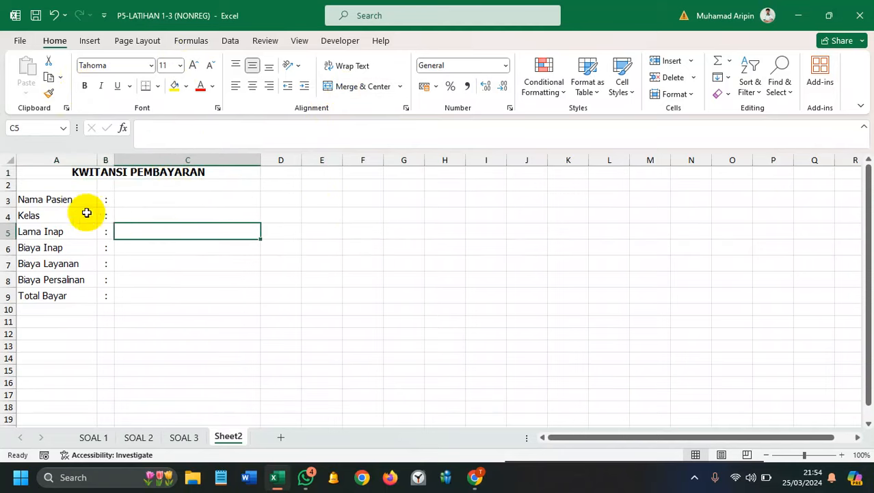
Step: Start a VLOOKUP formula in C4 for Kelas, using the patient name cell C3 as the lookup value
click(121, 201)
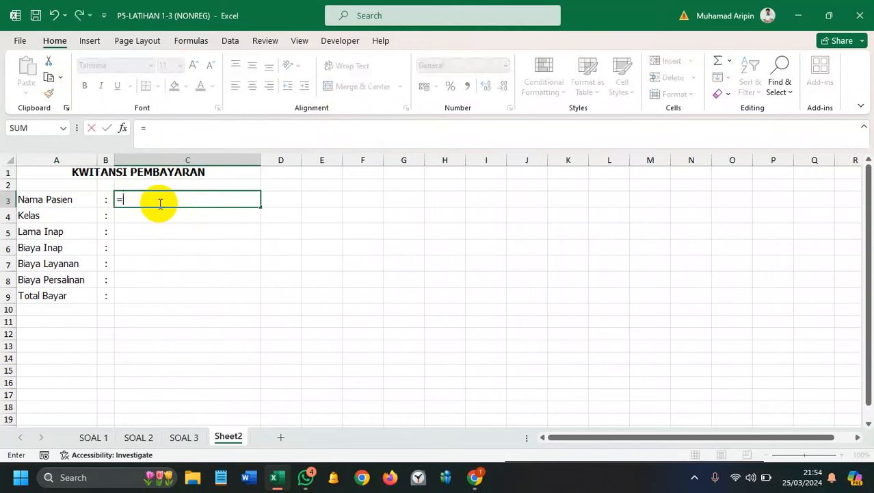
key(BackSpace)
click(160, 215)
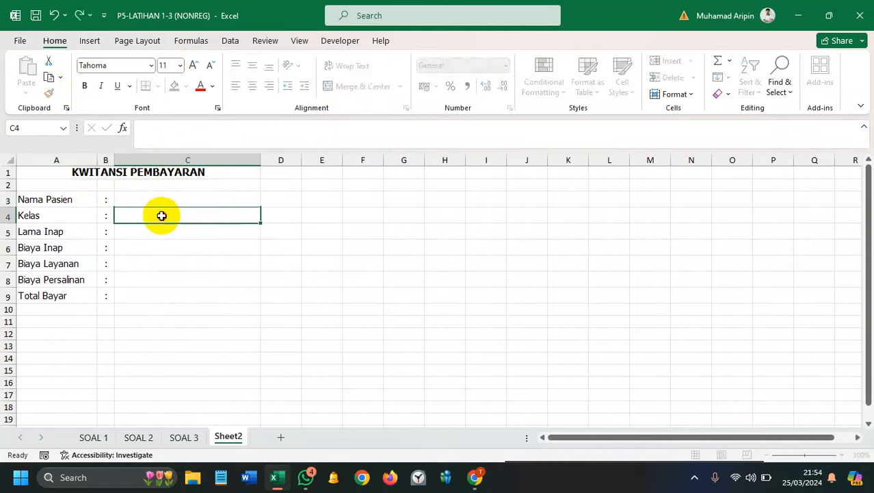
text(=)
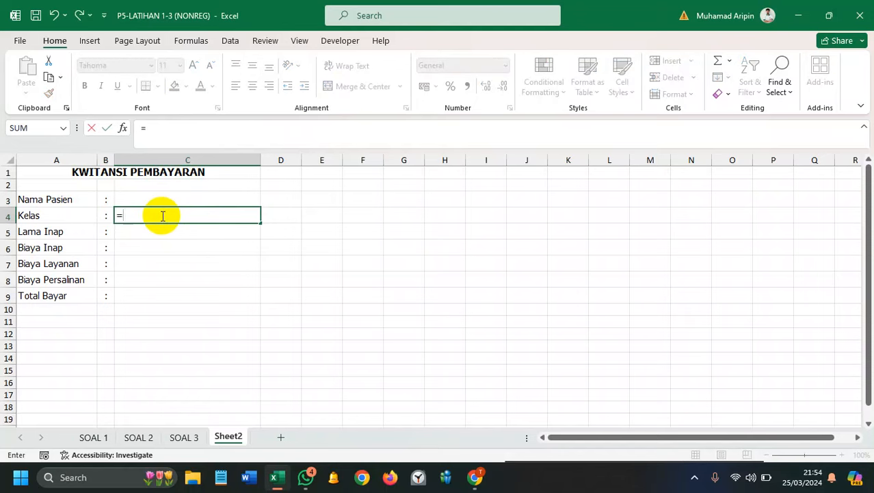
text(Vl)
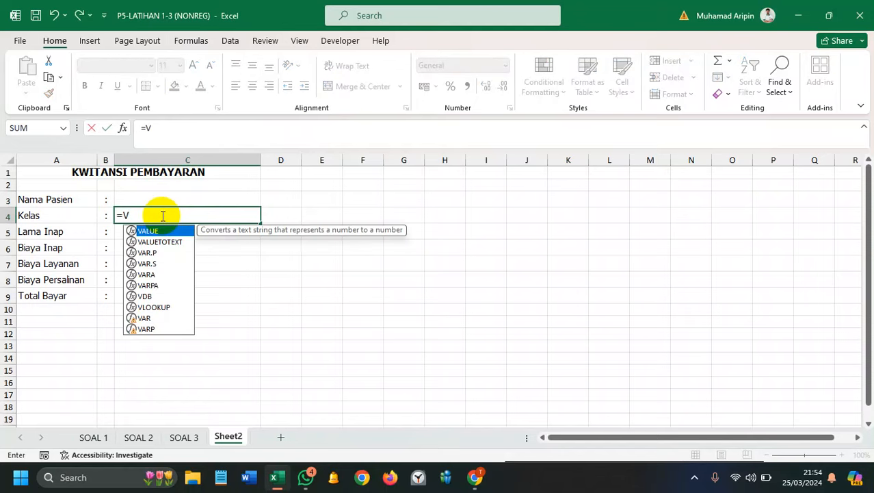
key(Tab)
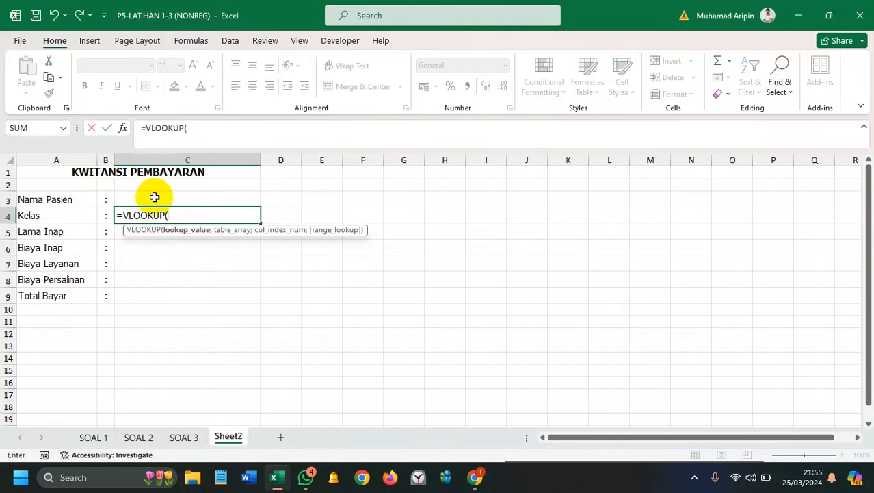
click(154, 197)
text(;)
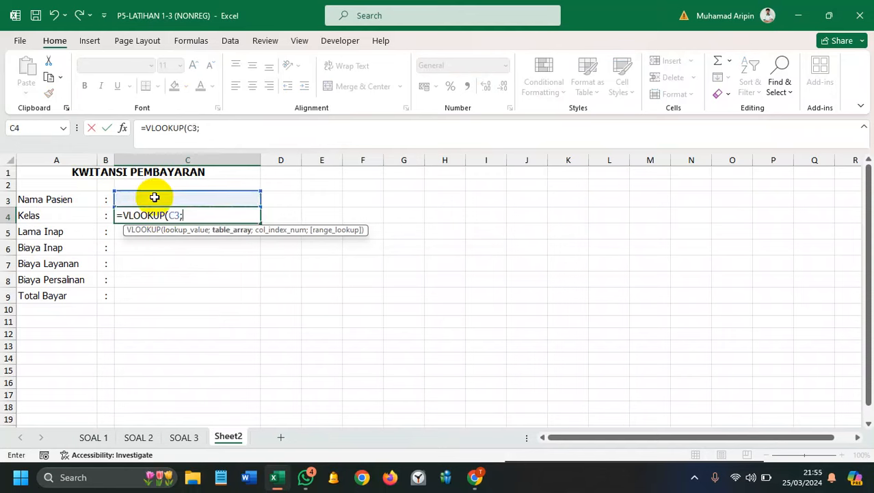
Step: Complete the Kelas VLOOKUP with the absolute table range 'SOAL 3'!$A$8:$J$12, column index 2 and range lookup 0
click(183, 440)
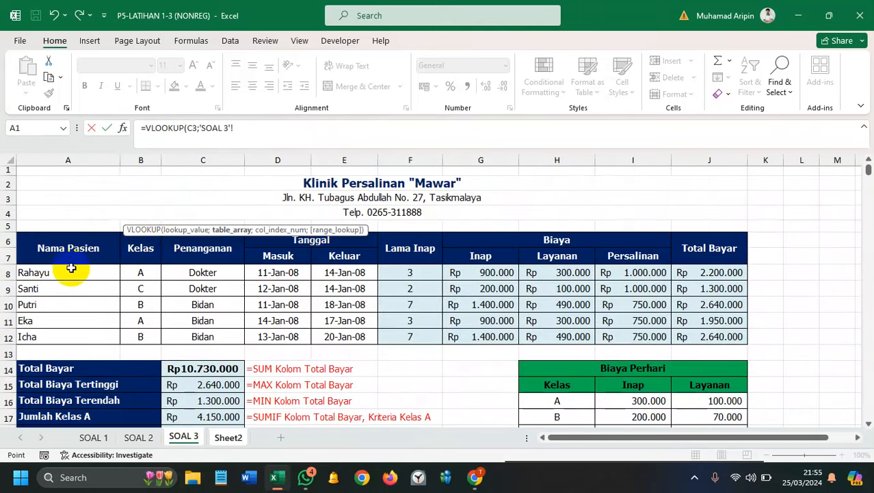
drag(42, 271, 694, 340)
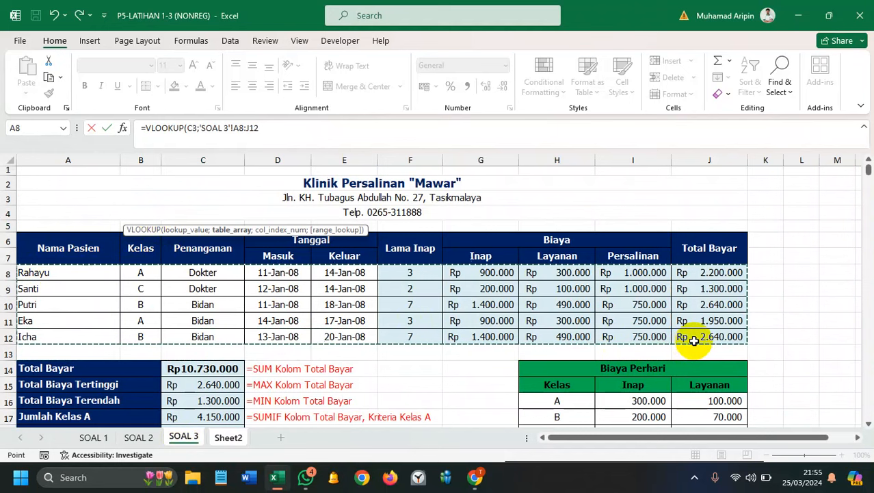
key(F4)
text(;)
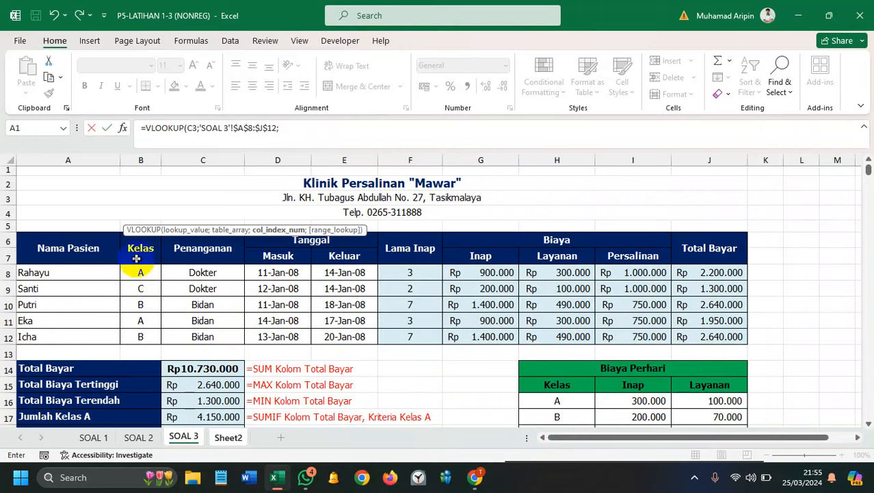
click(288, 130)
text(;0))
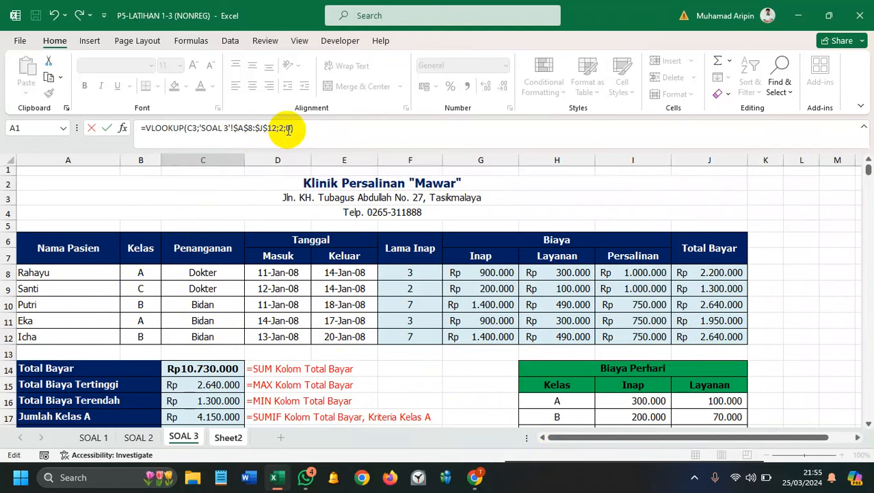
key(Return)
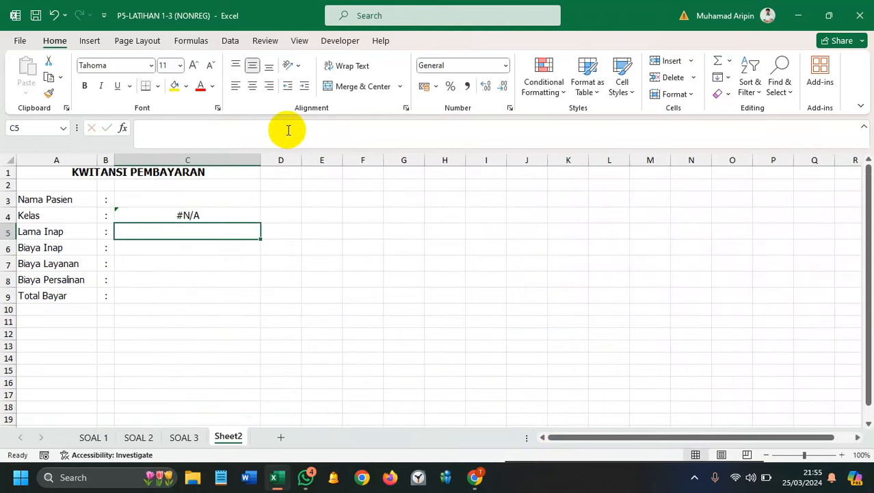
Step: Copy the first patient's name from A8 on SOAL 3 into the Nama Pasien cell C3 of the receipt
click(188, 199)
click(182, 438)
double_click(77, 272)
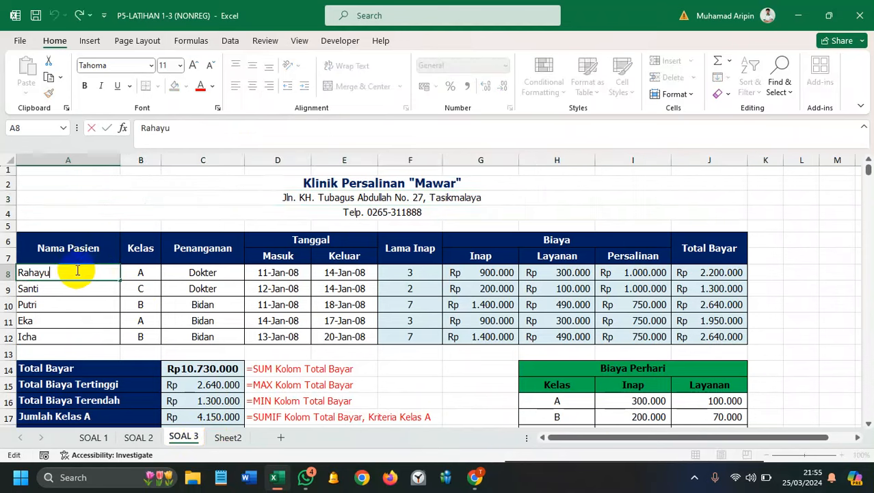
drag(77, 271, 10, 273)
key(ctrl+c)
click(233, 442)
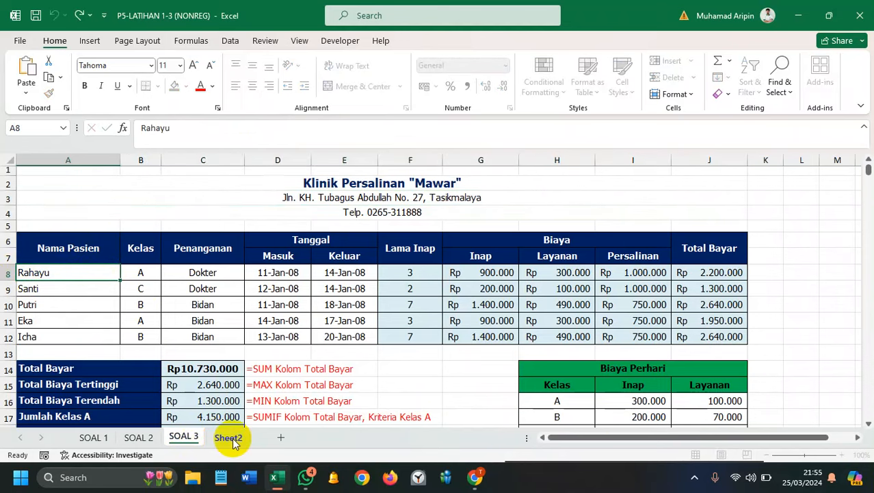
click(234, 442)
double_click(172, 201)
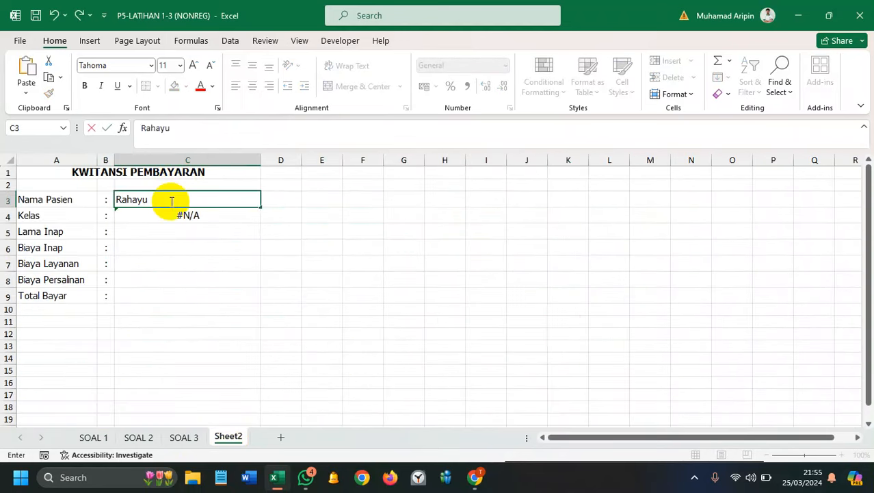
click(175, 244)
Step: Fill the Kelas VLOOKUP formula from C4 down to C9 and inspect the copied formula in C5
click(160, 215)
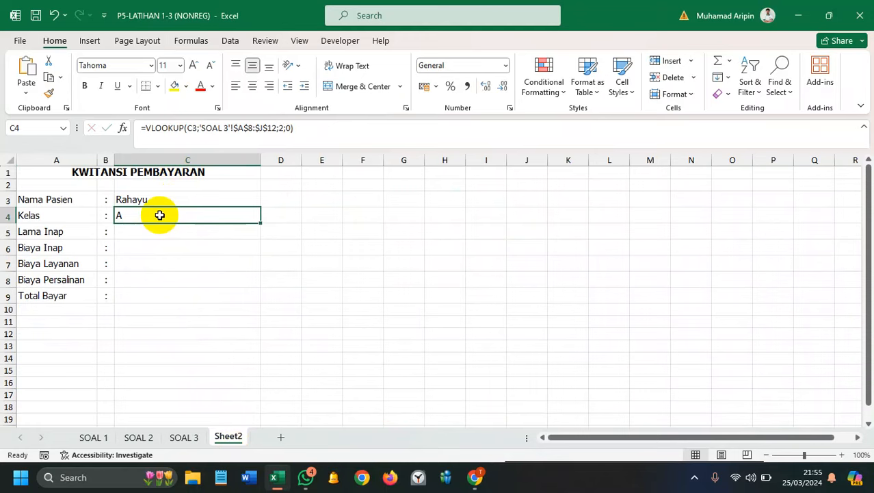
click(159, 230)
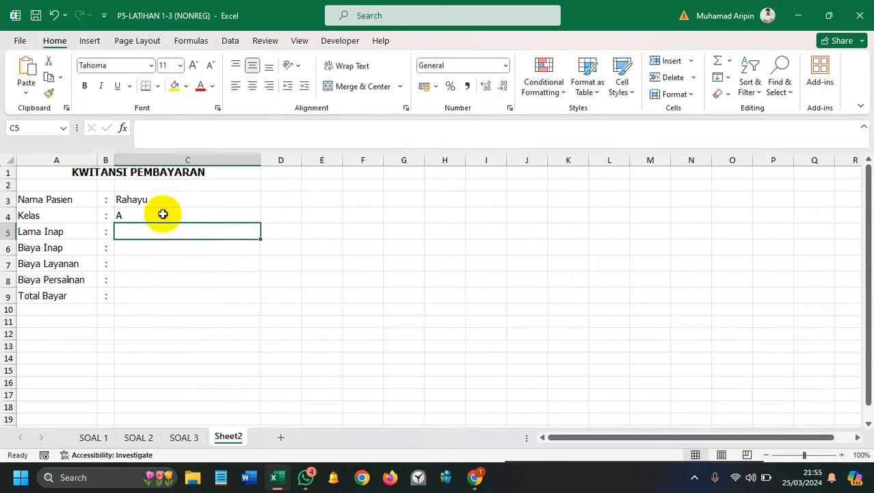
click(164, 216)
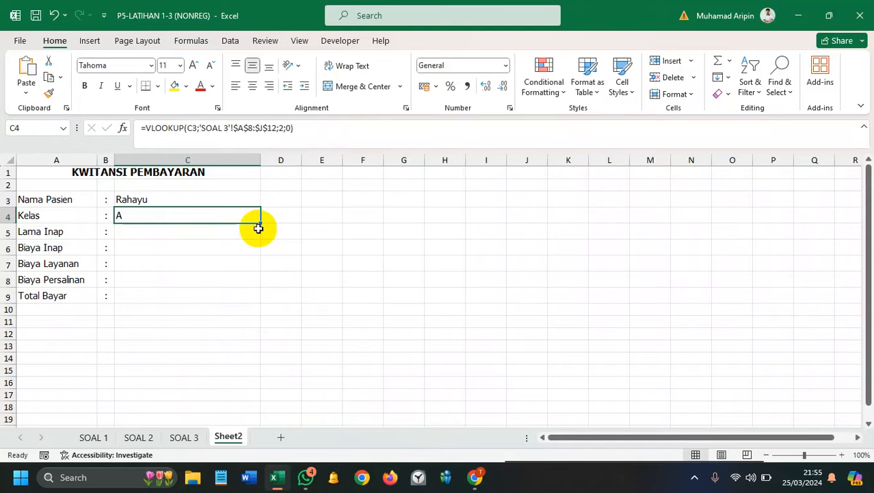
drag(260, 223, 248, 296)
click(196, 231)
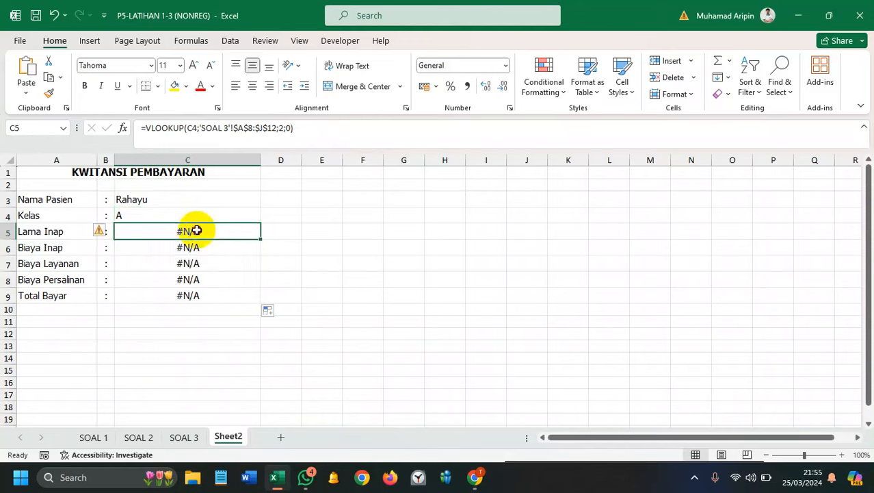
Step: Correct the Lama Inap VLOOKUP in C5 to use the patient name cell C3 as lookup value and column index 6
double_click(197, 230)
drag(203, 210, 205, 199)
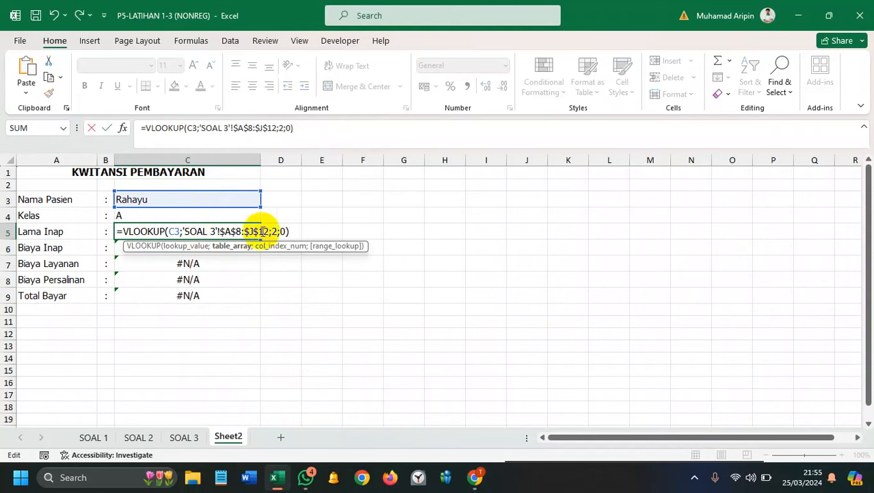
click(182, 436)
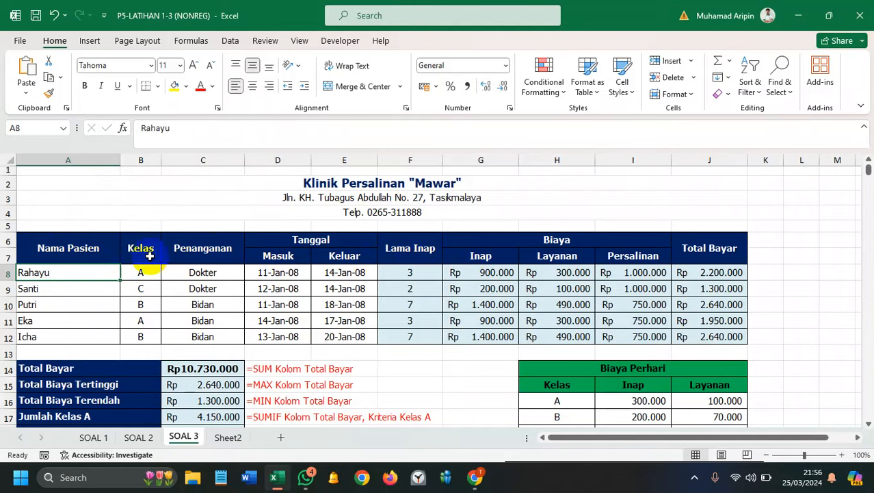
click(226, 437)
double_click(159, 231)
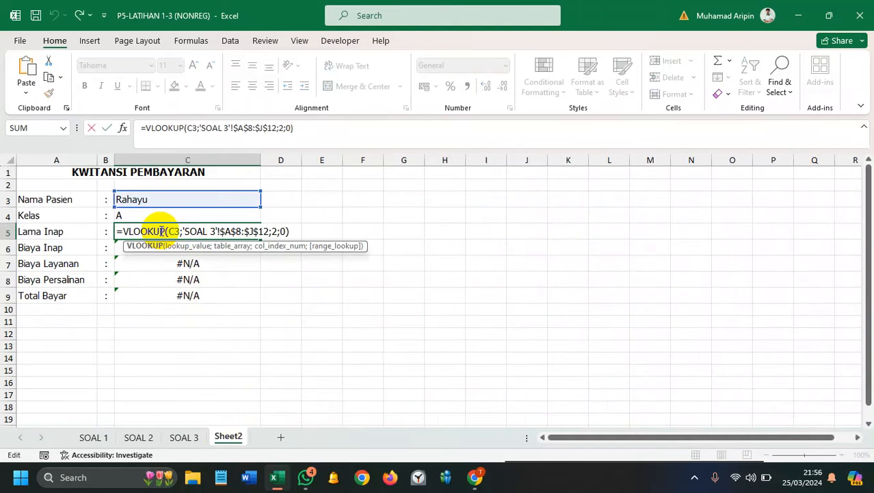
click(278, 231)
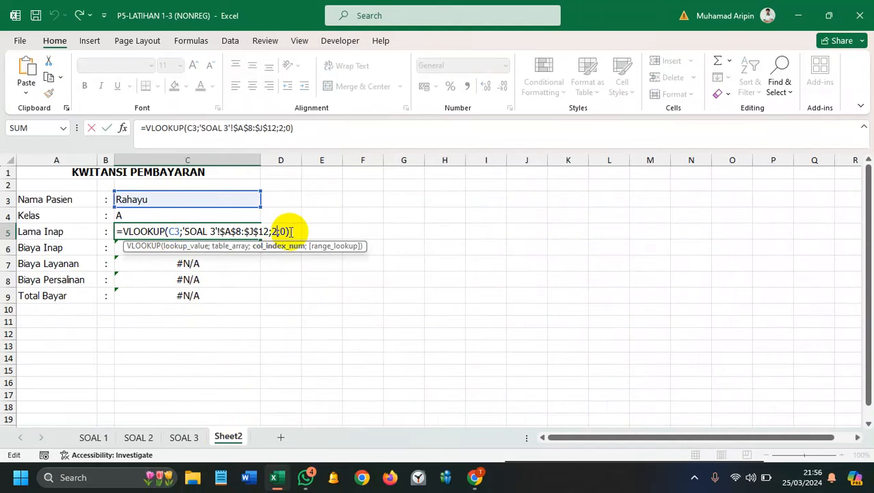
text(6)
key(Return)
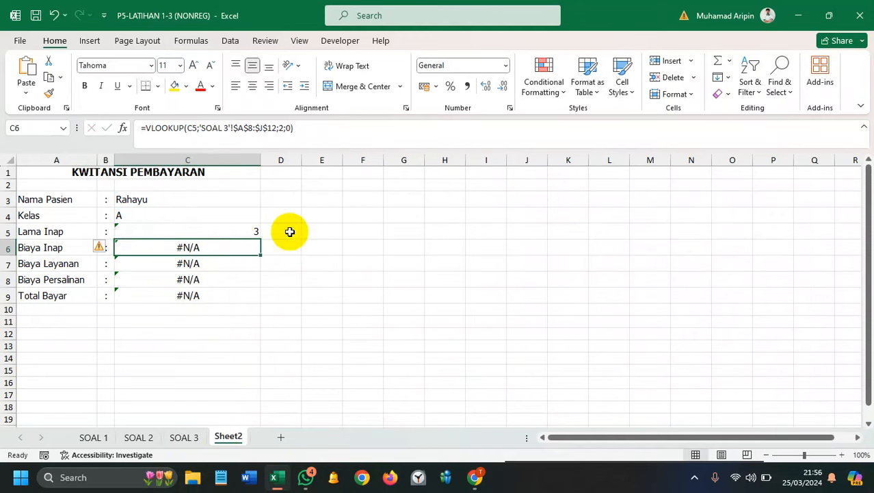
Step: Fill the Lama Inap formula into Biaya Inap cell C6, setting its lookup value to C3 and its column index to 7
click(238, 231)
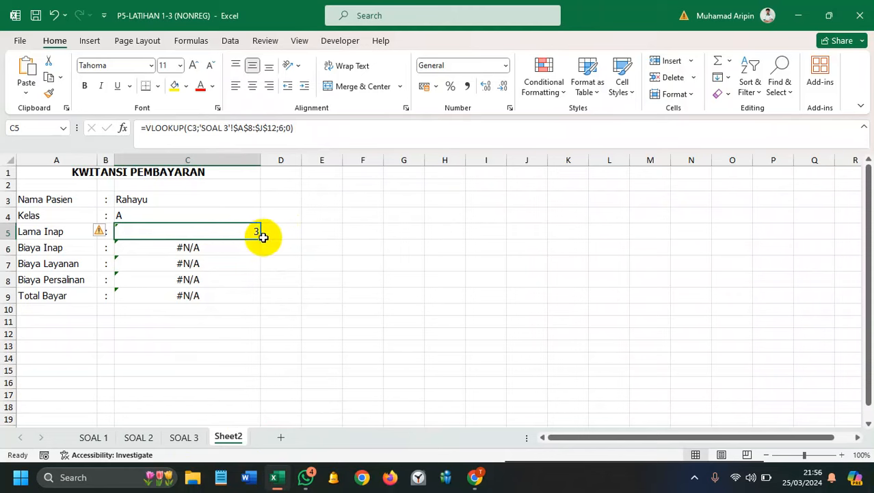
drag(261, 239, 259, 250)
double_click(245, 248)
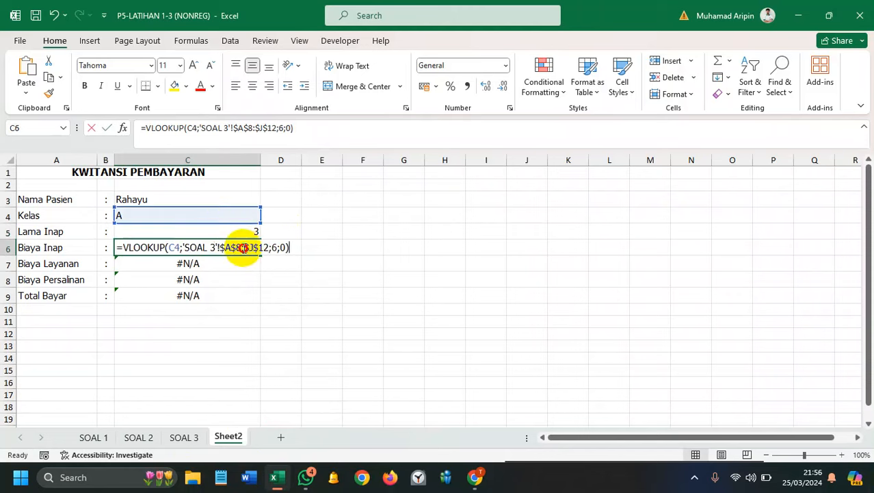
drag(221, 204, 224, 199)
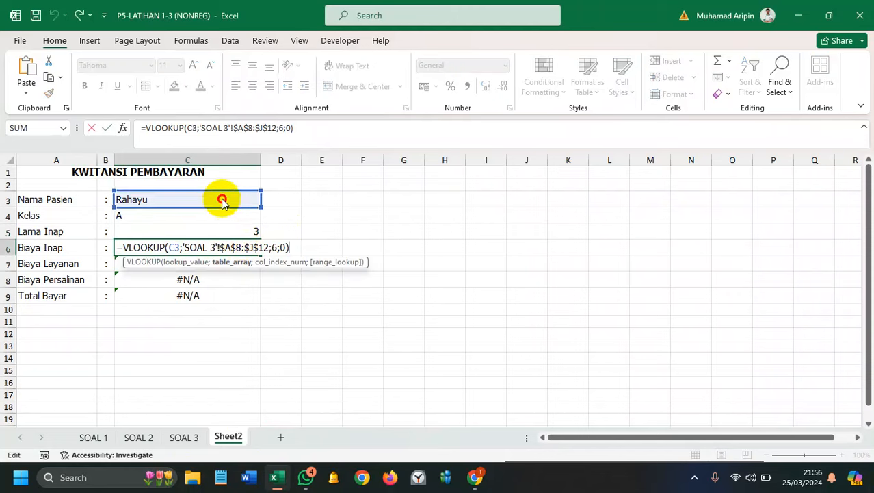
click(278, 248)
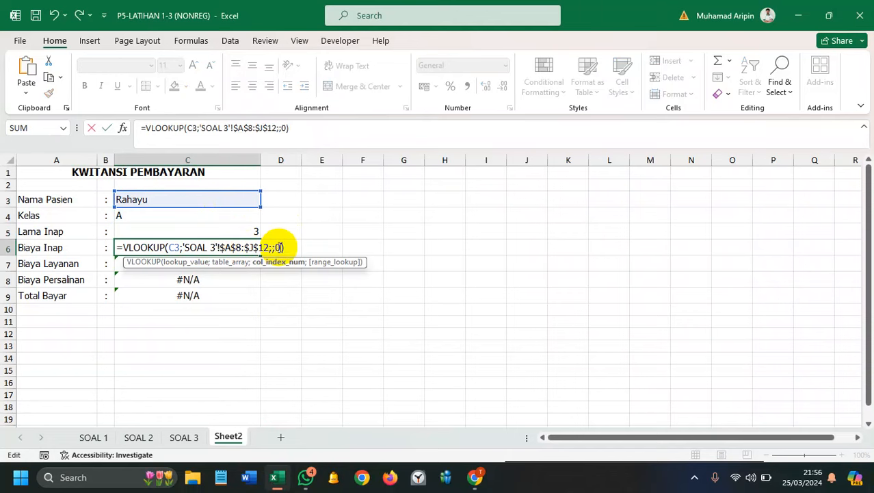
text(7)
key(Return)
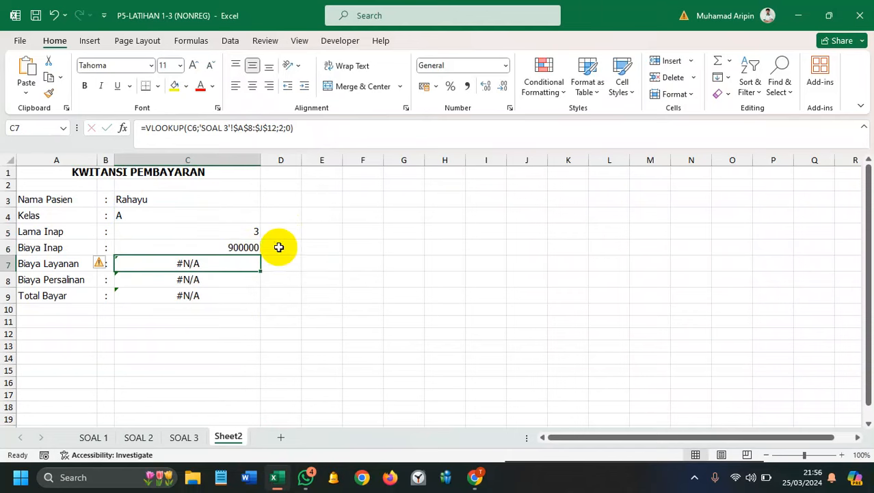
Step: Fill the Biaya Inap formula into Biaya Layanan cell C7, setting its lookup value to C3 and its column index to 8
double_click(248, 264)
key(Escape)
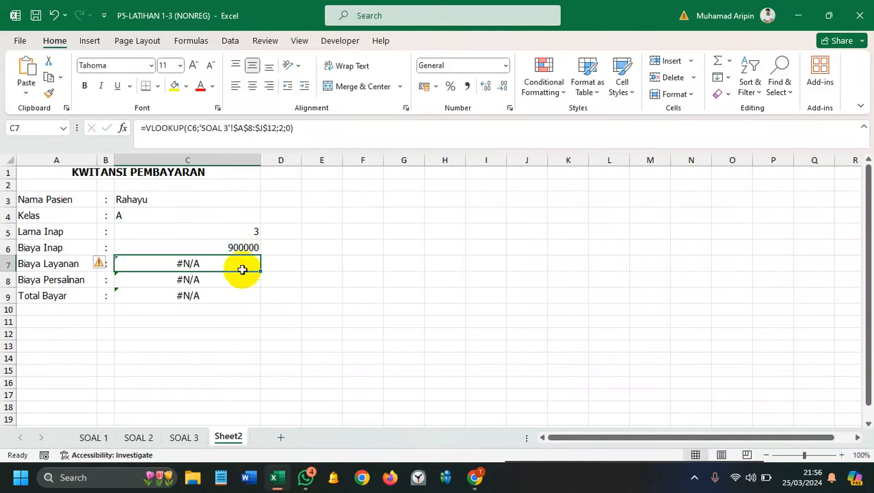
click(248, 250)
drag(261, 254, 255, 267)
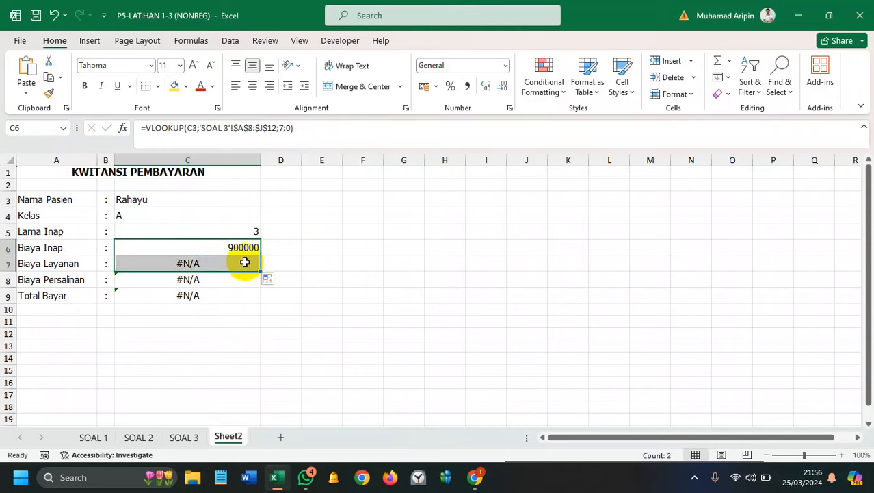
double_click(244, 262)
drag(253, 221, 245, 198)
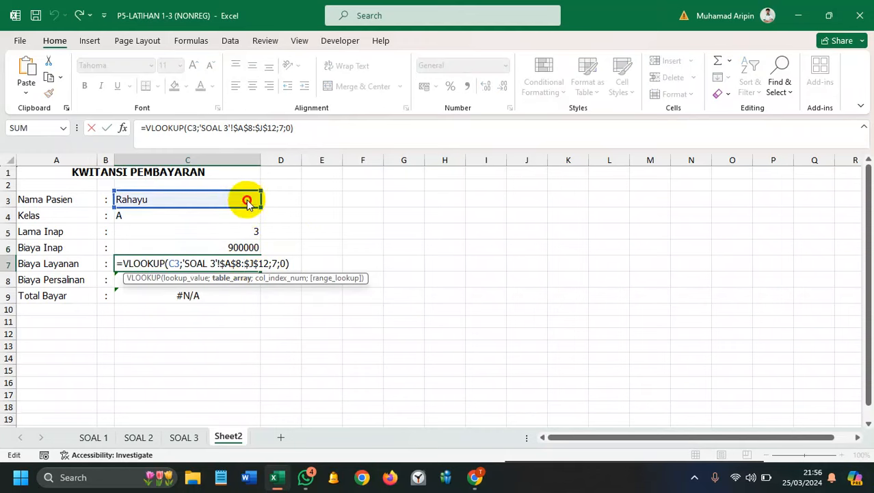
click(278, 264)
key(BackSpace)
text(8)
key(Return)
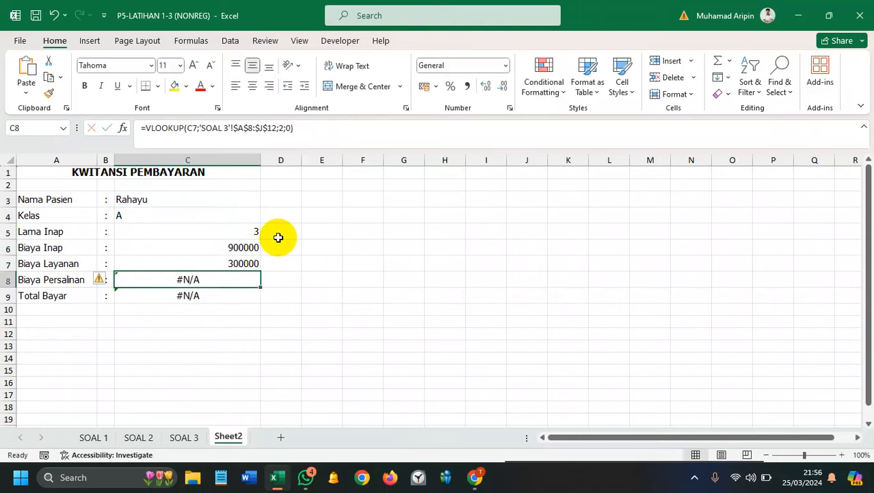
Step: Fill the Biaya Layanan formula into Biaya Persalinan cell C8, setting its lookup value to C3 and its column index to 9
click(251, 265)
drag(262, 272, 254, 284)
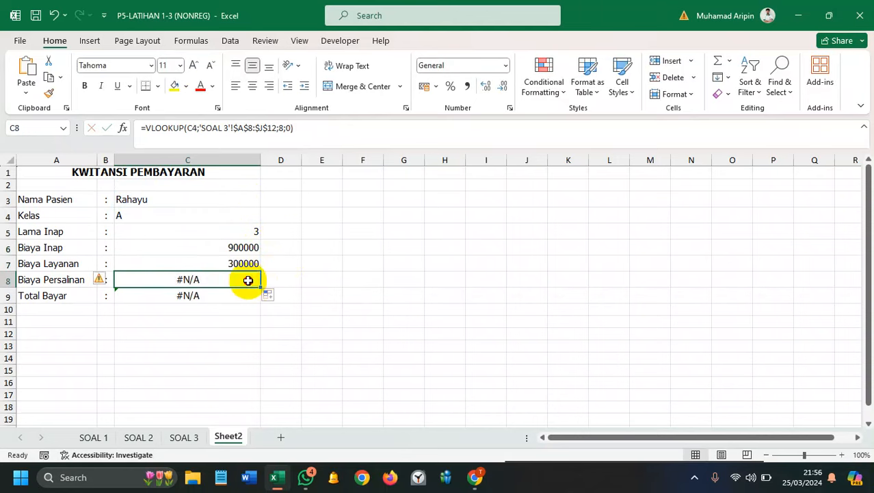
double_click(244, 279)
drag(230, 206, 230, 197)
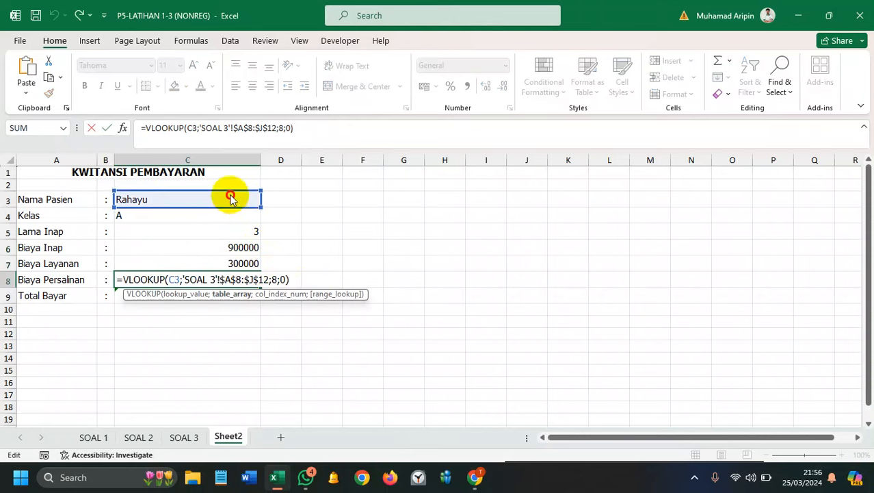
click(268, 279)
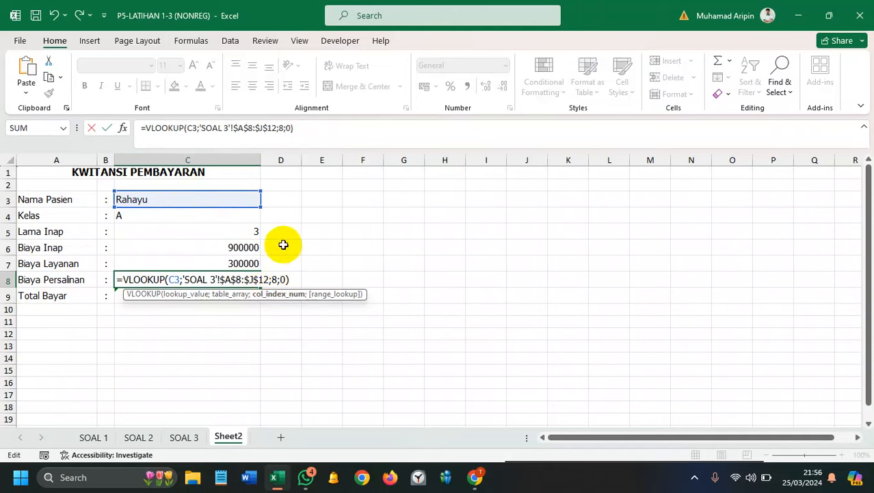
key(Return)
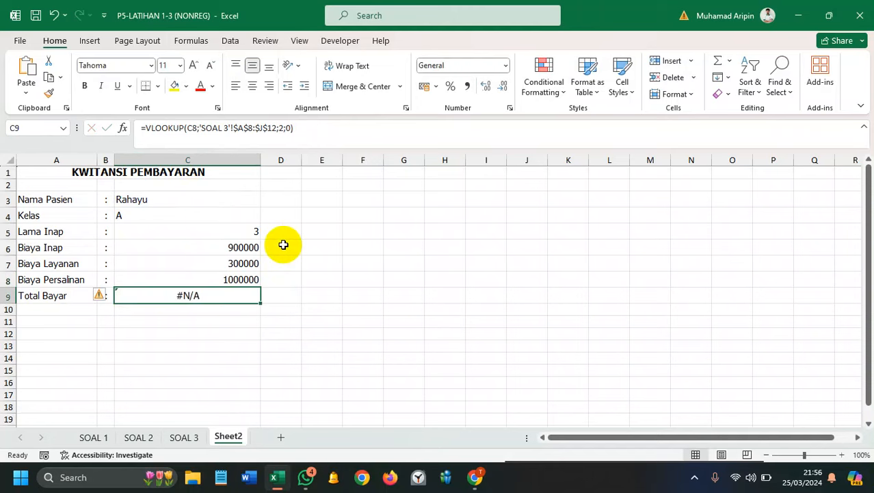
Step: Fill the Biaya Persalinan formula into C9, setting its lookup value to C3 and its column index to SOAL 3's Total Bayar column
double_click(235, 295)
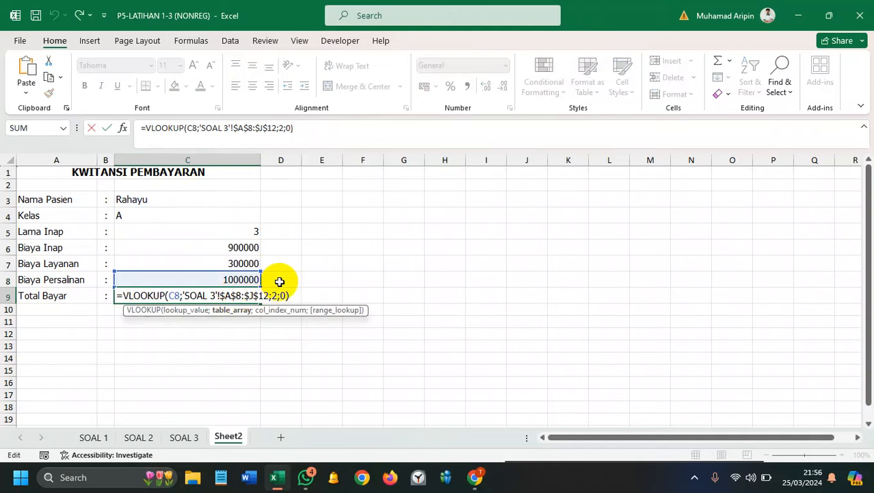
key(Escape)
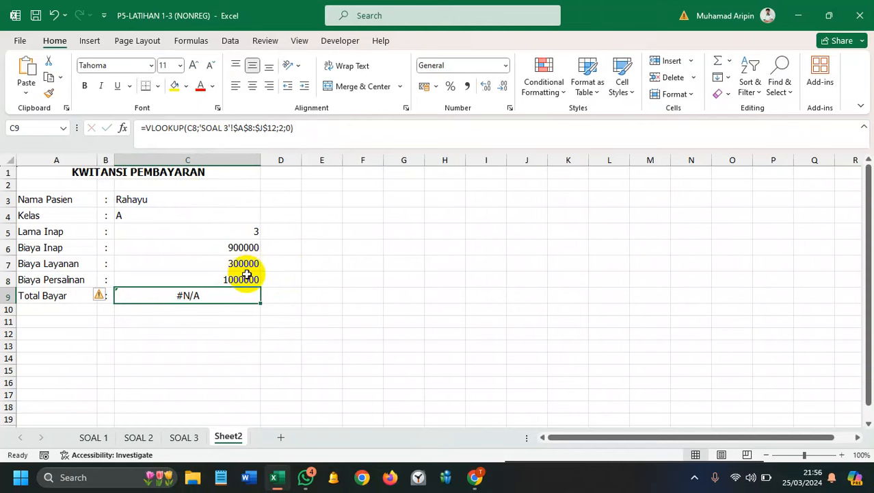
click(248, 279)
mouse_move(260, 286)
mouse_down()
mouse_move(260, 299)
mouse_move(251, 294)
mouse_up()
double_click(249, 295)
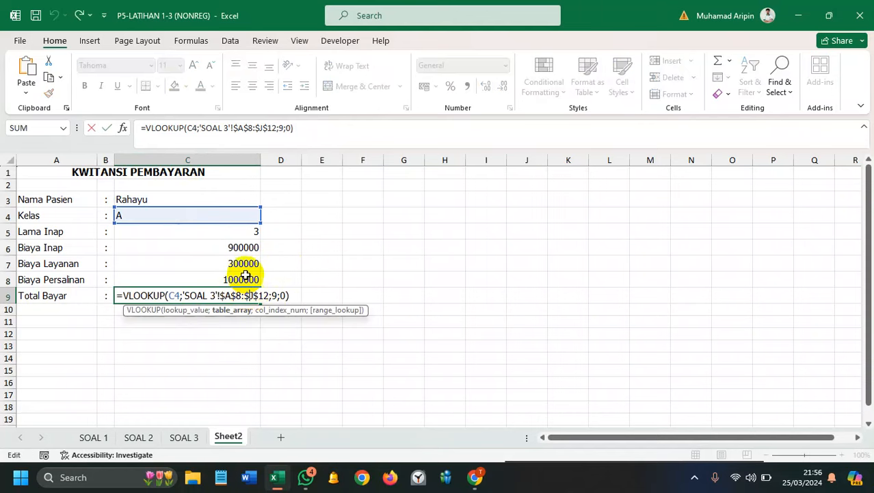
drag(228, 208, 229, 196)
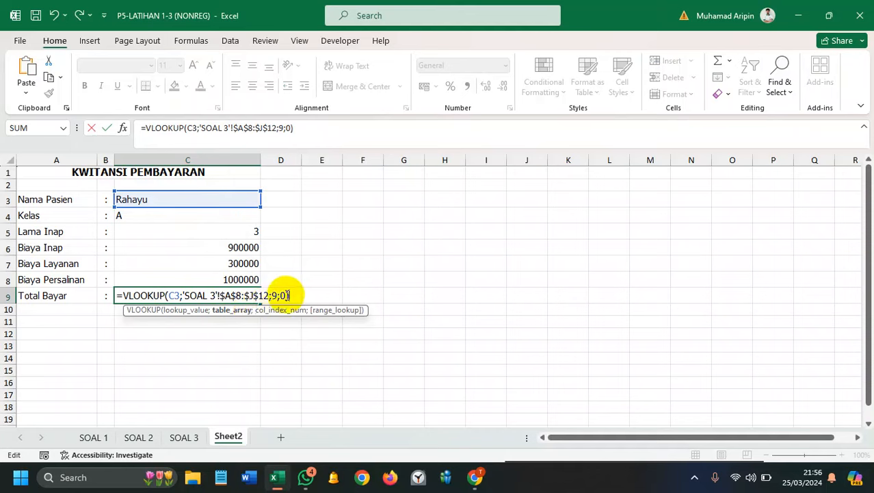
click(278, 295)
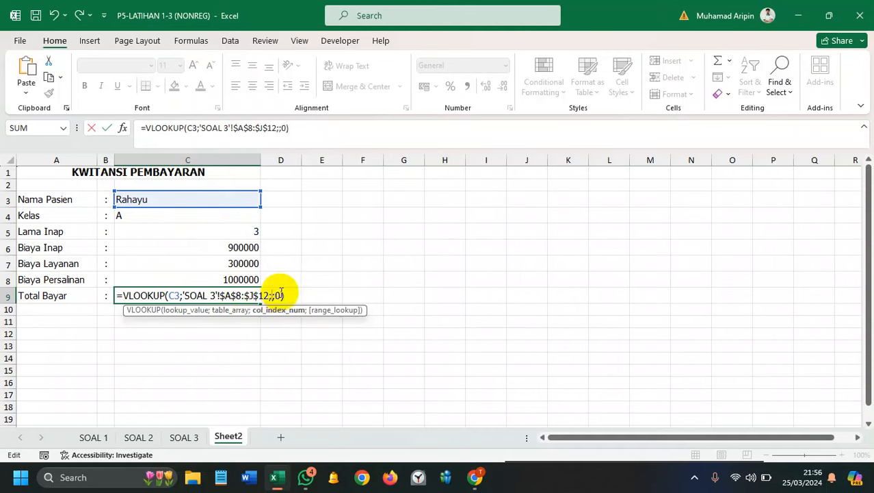
key(Return)
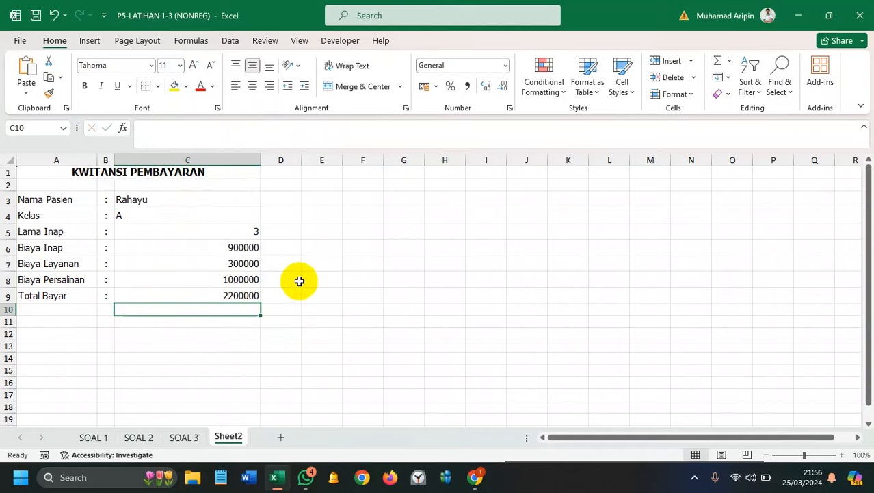
Step: Narrow column C of the receipt slightly and format the cost cells C6:C9 as Accounting
click(320, 279)
drag(46, 172, 230, 279)
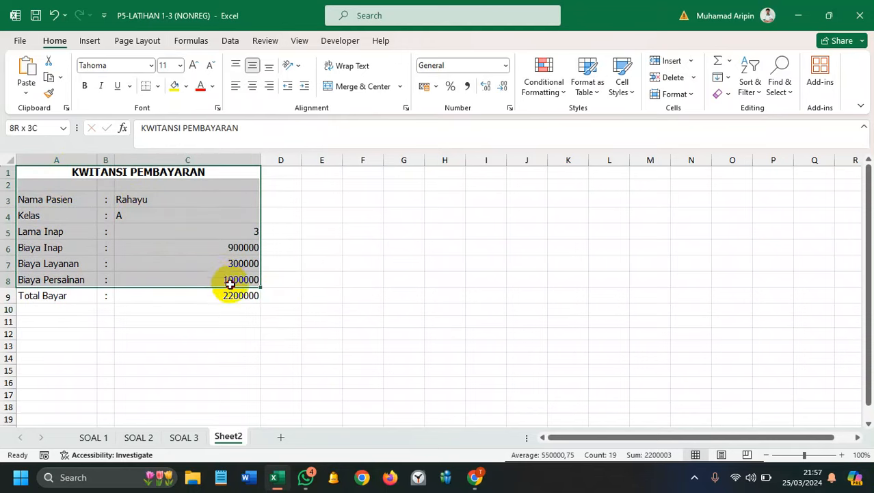
click(207, 333)
drag(260, 158, 247, 159)
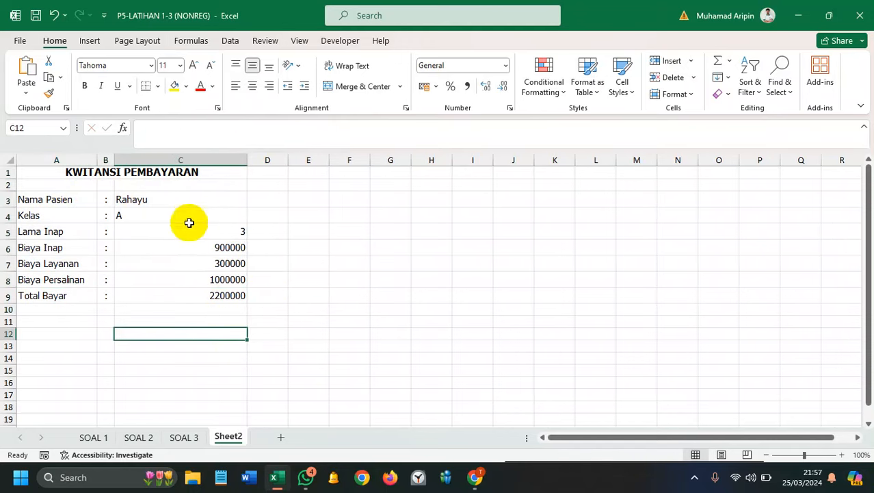
drag(190, 241, 187, 293)
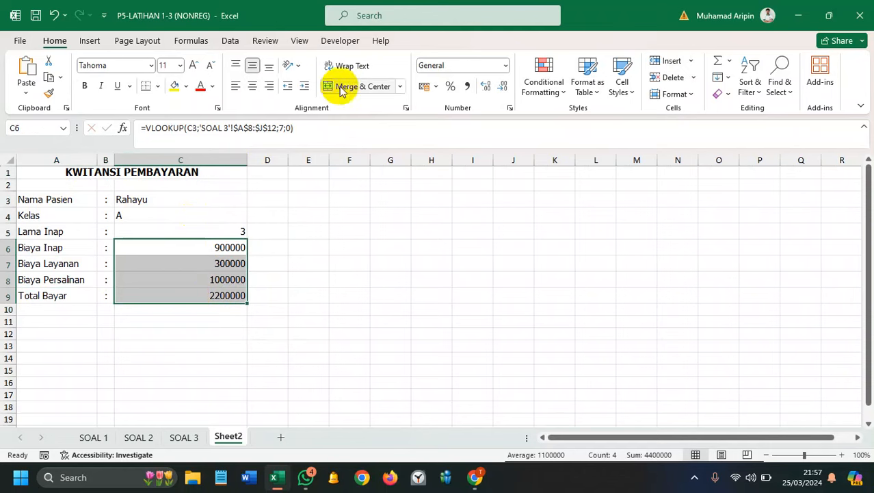
click(505, 65)
click(499, 178)
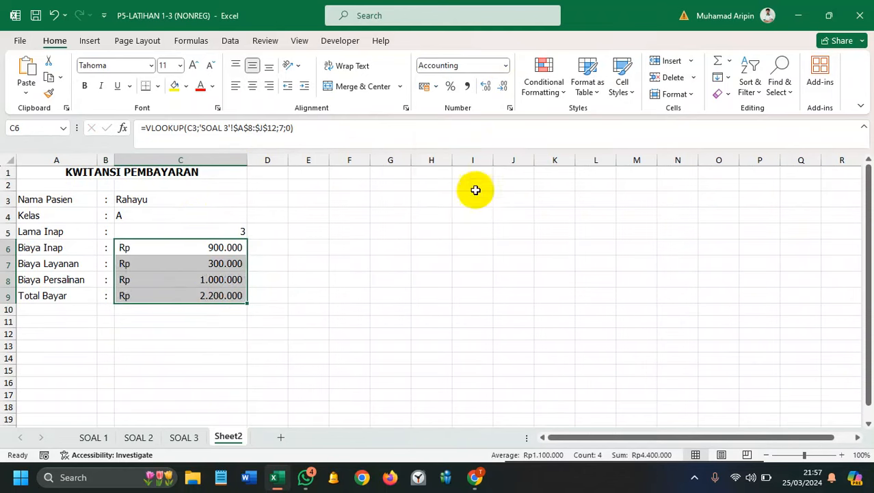
click(377, 233)
Step: Inspect the Lama Inap VLOOKUP formula in C5
click(233, 229)
double_click(231, 230)
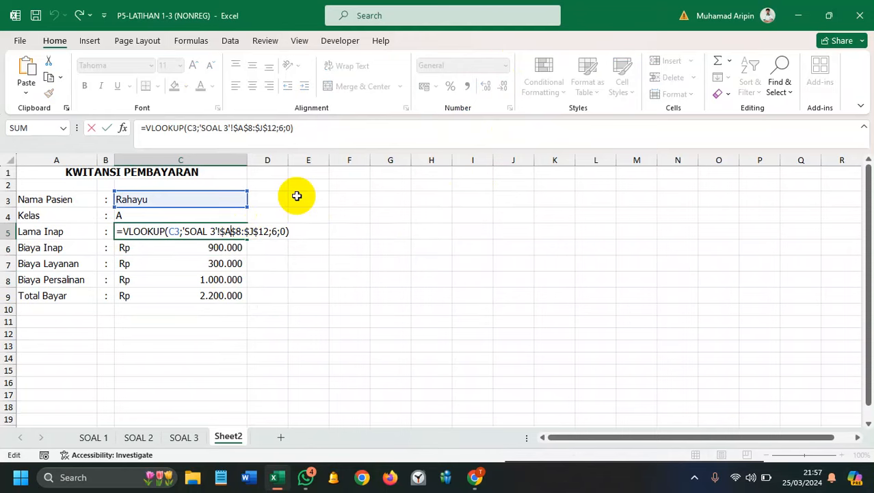
key(Return)
click(221, 227)
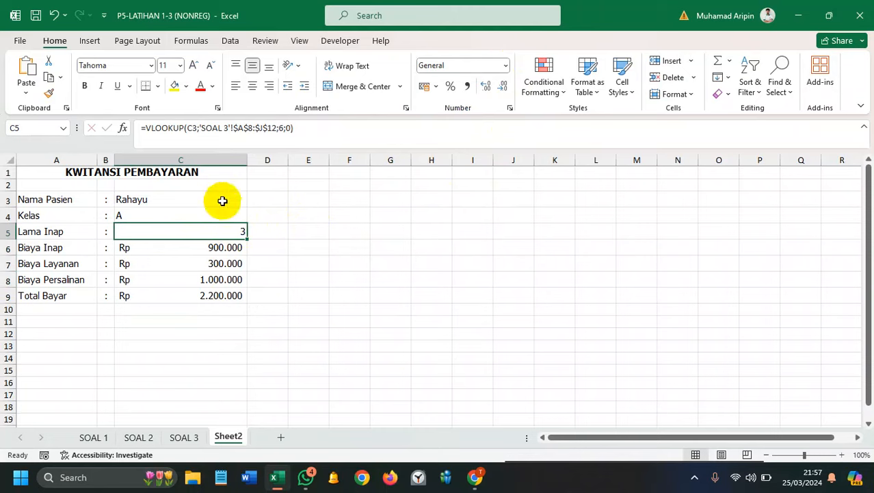
click(311, 127)
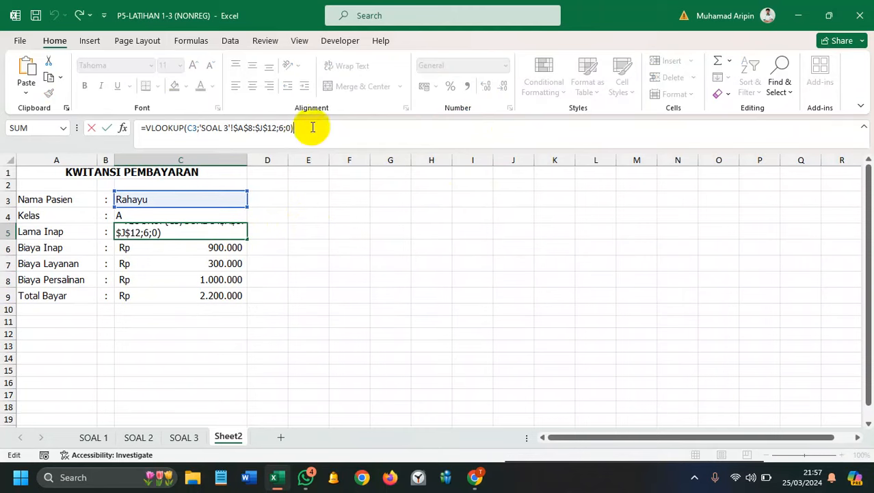
key(ctrl+Return)
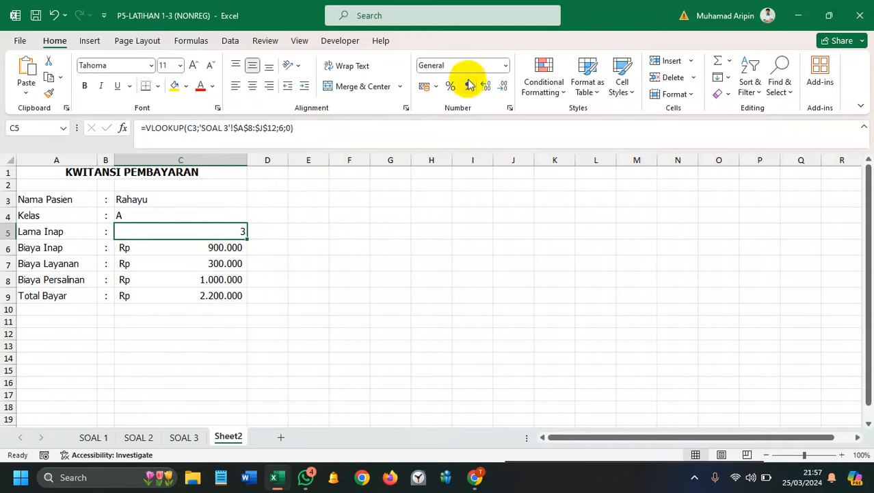
Step: Apply the custom number format #" Hari" to the Lama Inap cell C5
click(505, 66)
drag(541, 123, 536, 280)
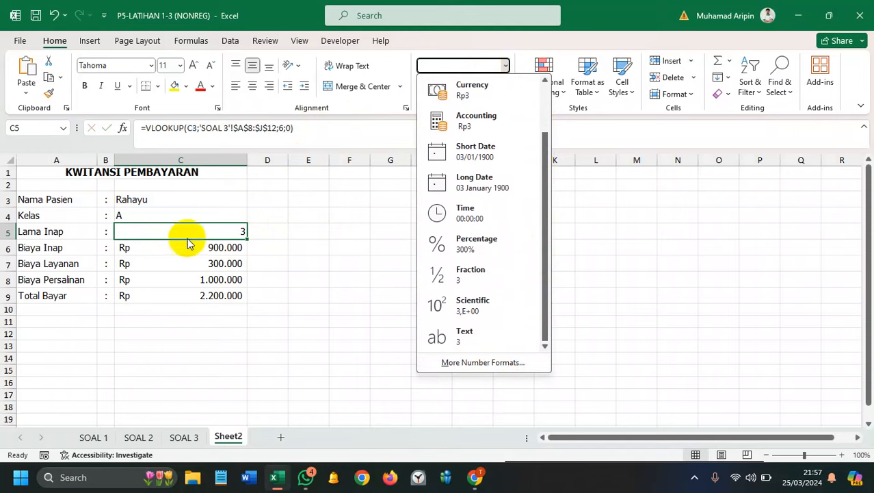
click(468, 366)
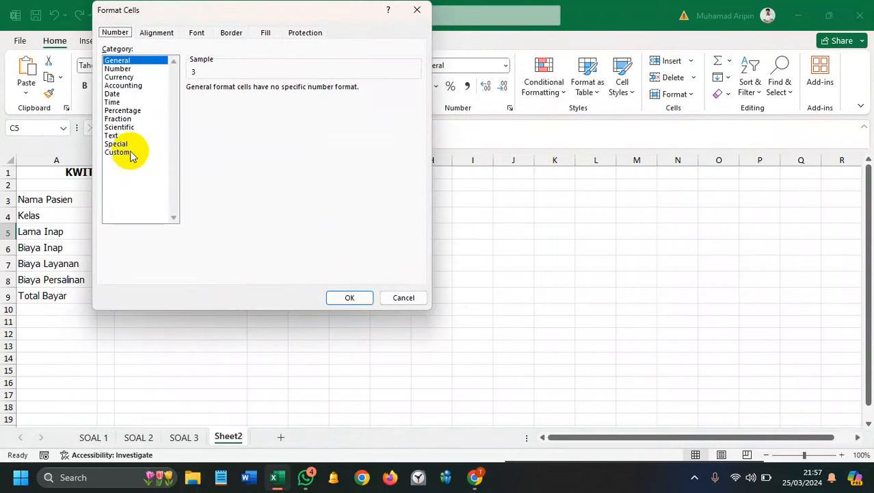
click(123, 152)
drag(273, 11, 555, 53)
drag(695, 175, 697, 244)
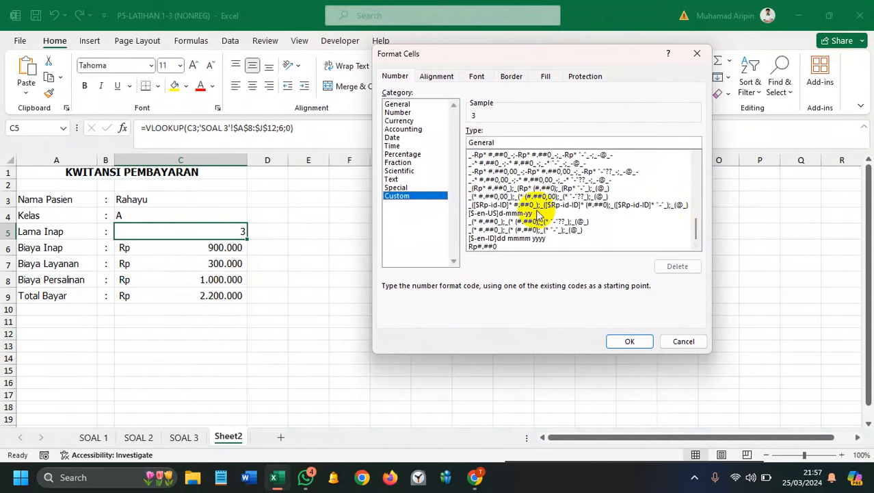
mouse_move(696, 224)
mouse_down()
mouse_move(687, 189)
mouse_move(688, 216)
mouse_up()
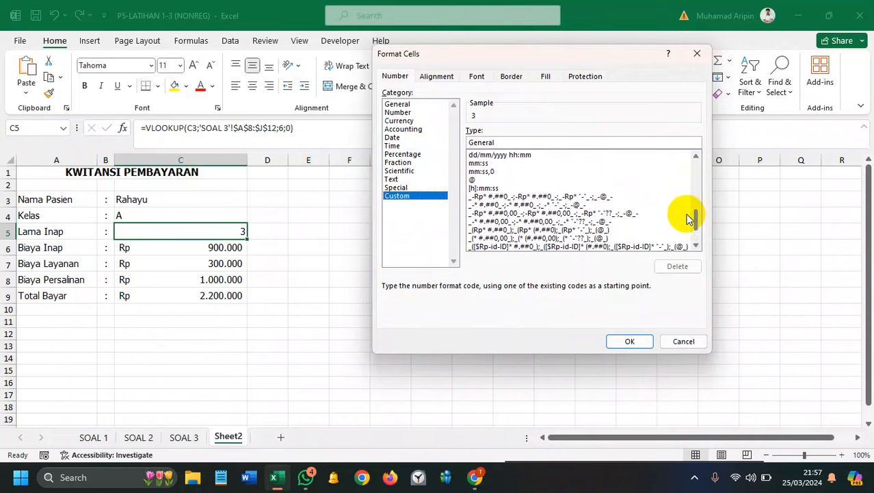
click(475, 181)
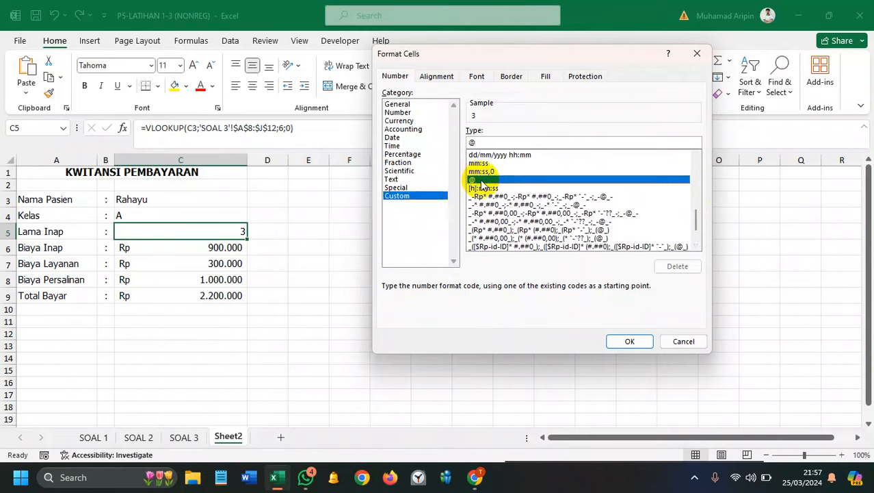
click(483, 144)
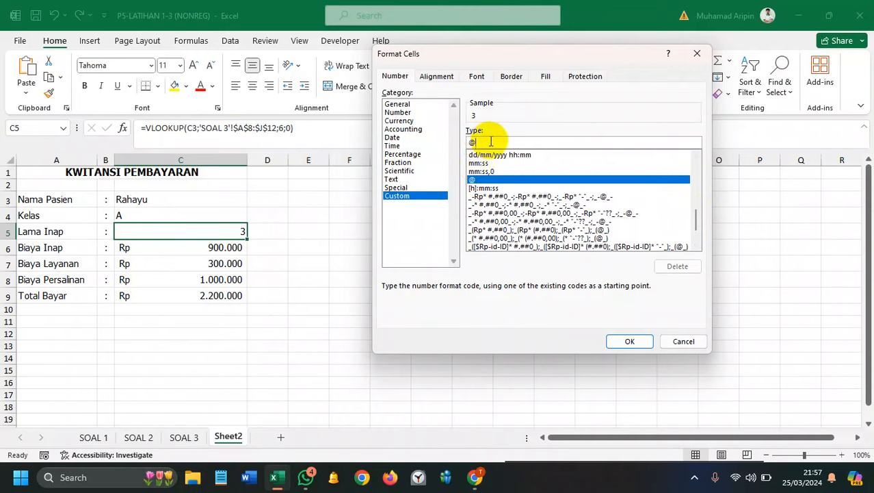
key(BackSpace)
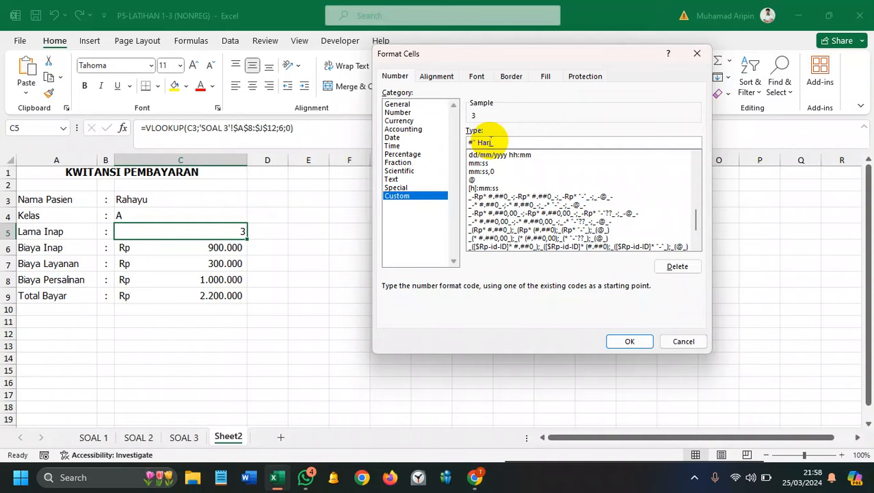
text(")
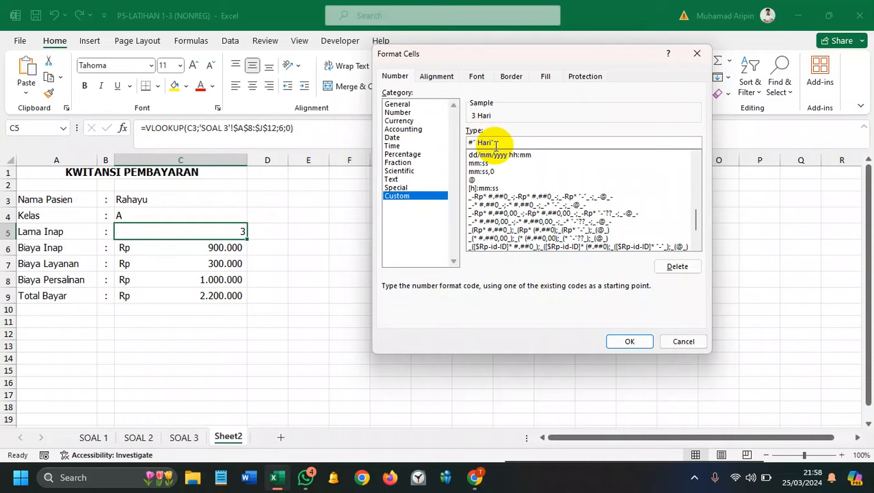
click(629, 341)
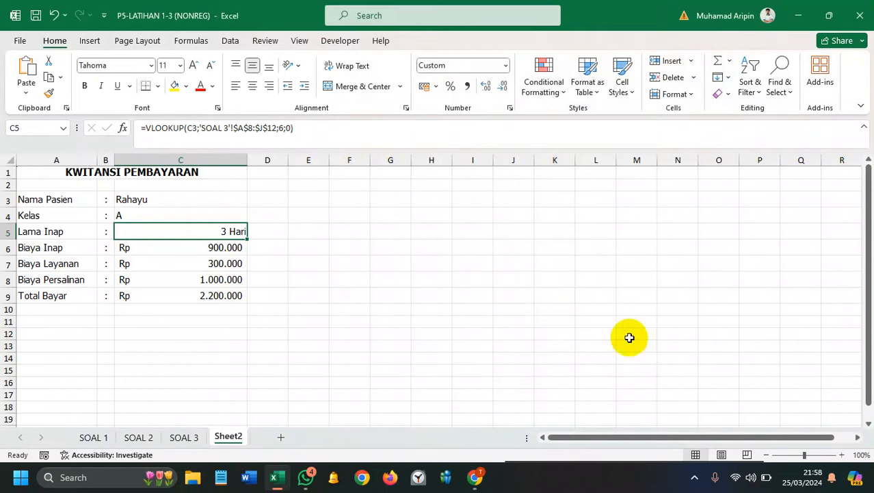
Step: Check the underlying content of the formatted Lama Inap cell C5
click(420, 286)
click(221, 230)
click(390, 294)
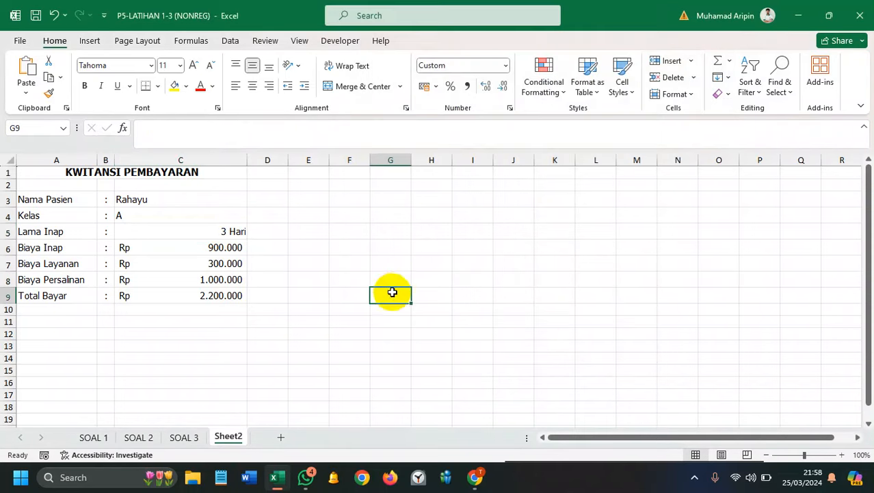
double_click(236, 232)
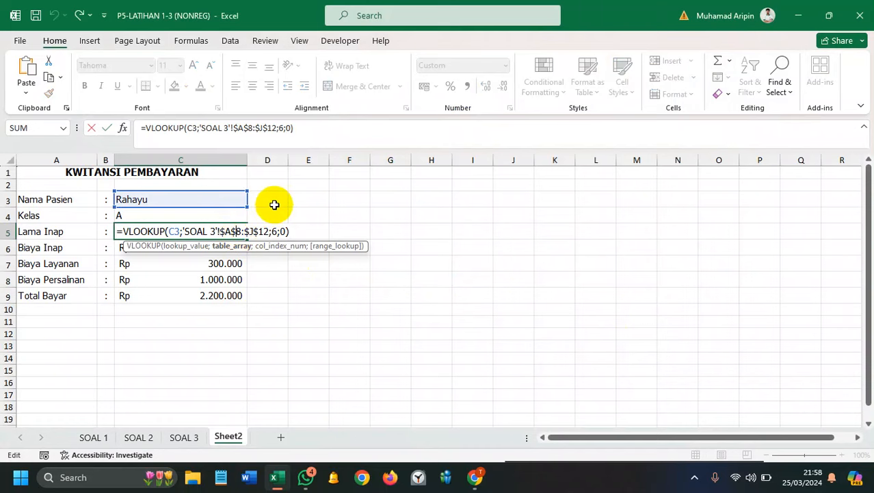
key(Return)
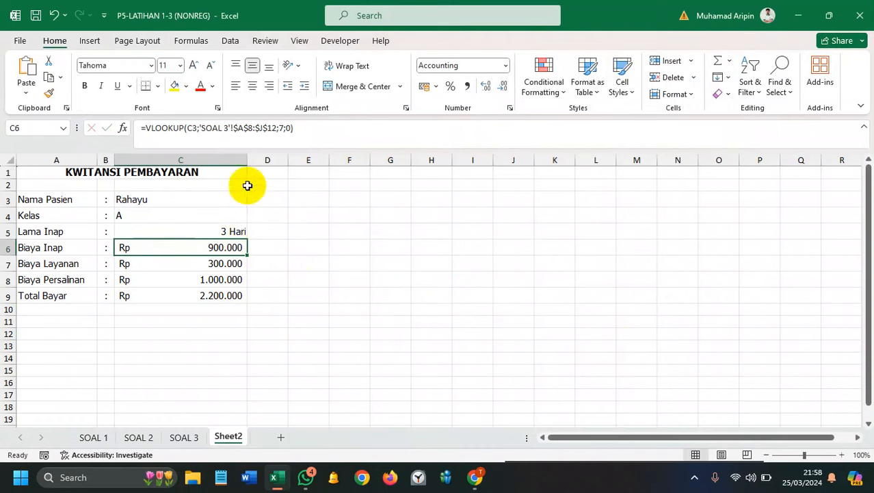
double_click(234, 230)
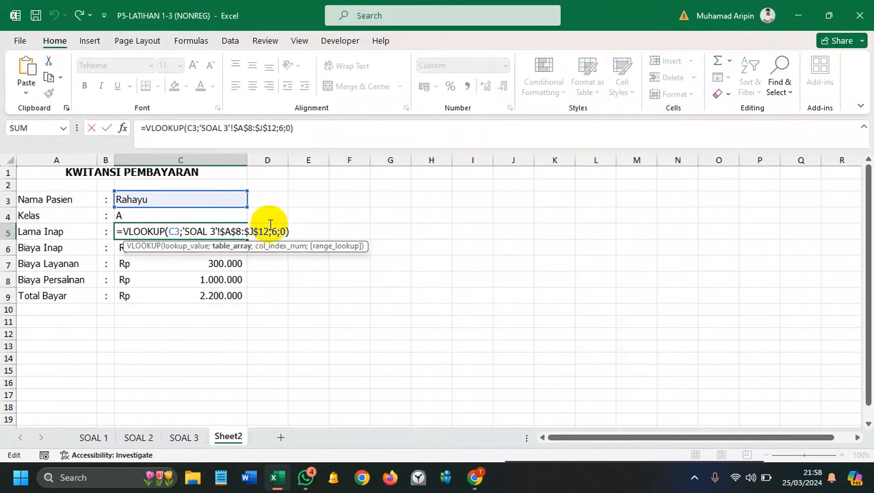
key(Return)
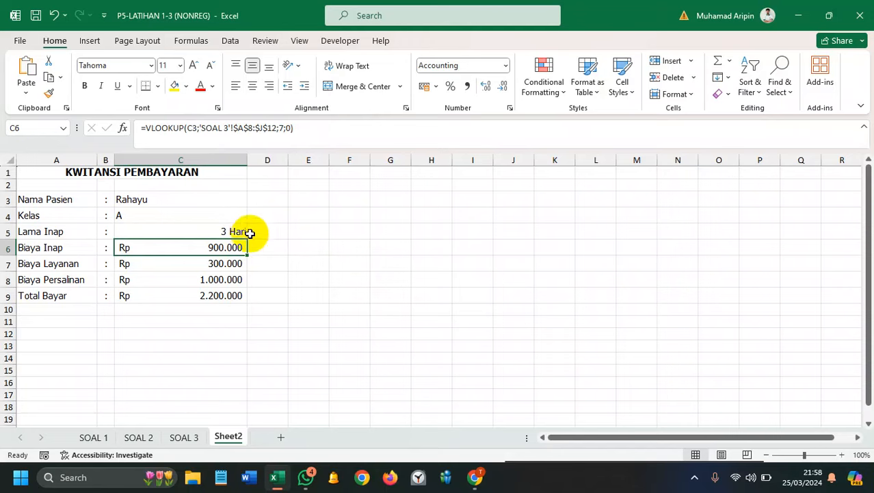
Step: Test calculating with the formatted Lama Inap value by entering =C5+1 in E5, and clear that cell again
click(312, 230)
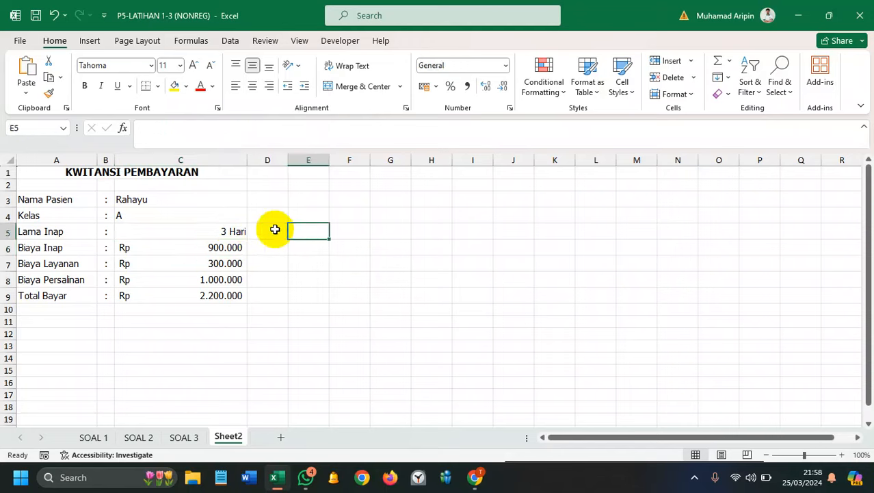
text(=)
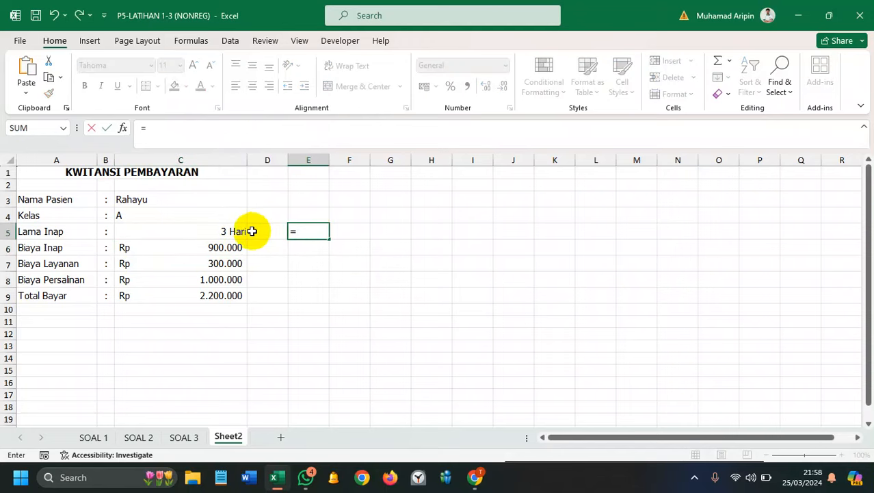
click(182, 232)
text(+)
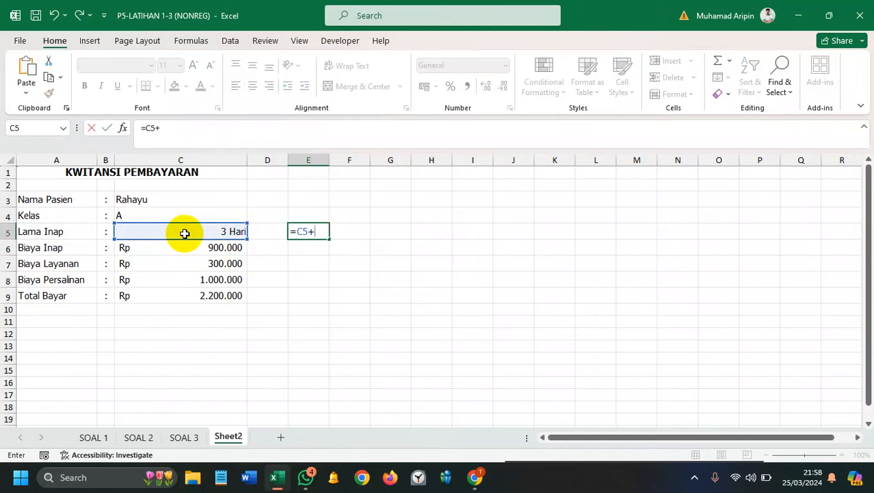
text(1)
key(Return)
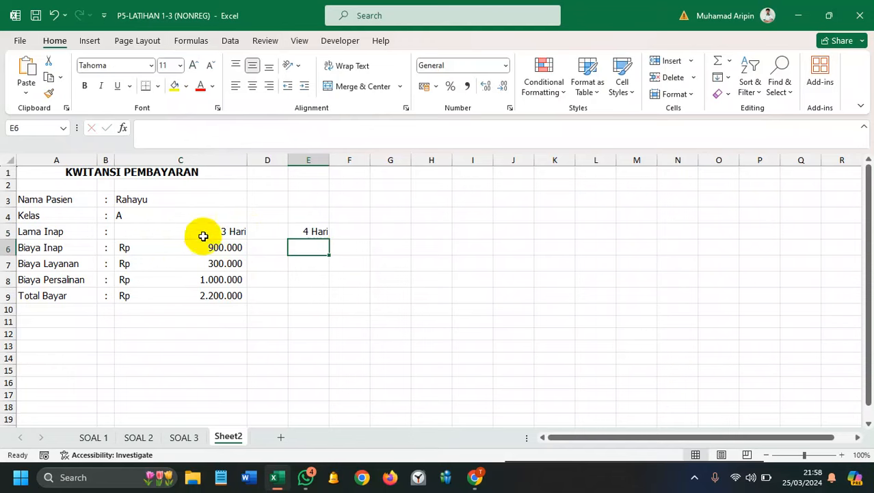
click(314, 231)
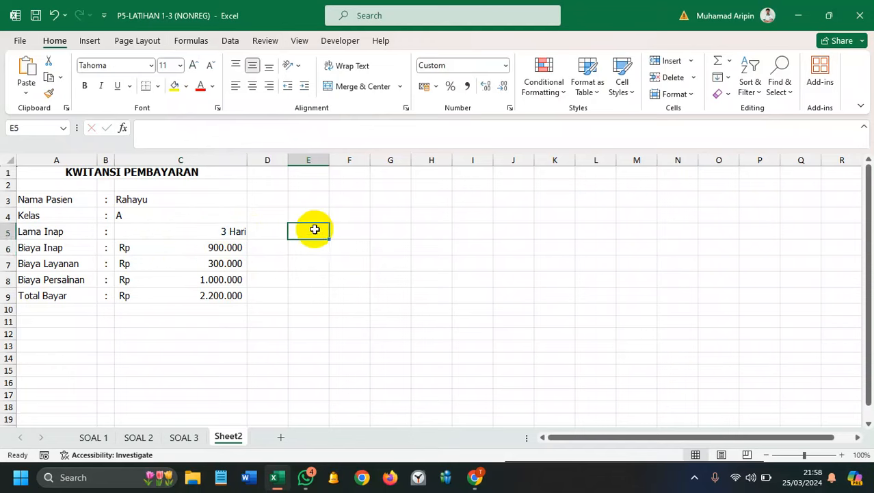
Step: Try entering the custom number format #" Hari" for C5 once more, starting from the @ code, and cancel the dialog
click(239, 231)
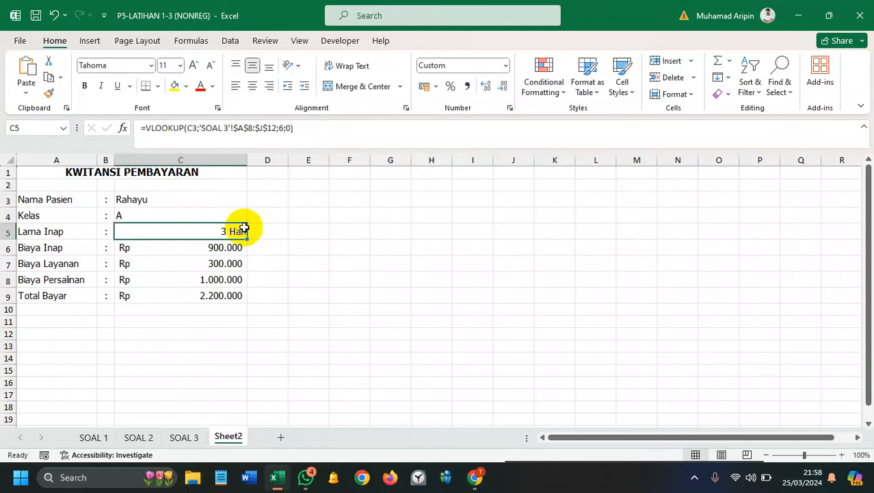
click(505, 69)
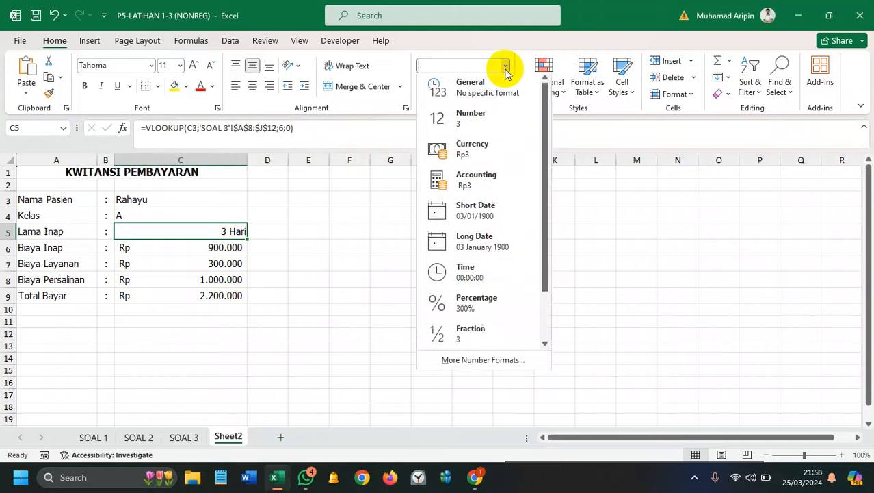
click(506, 69)
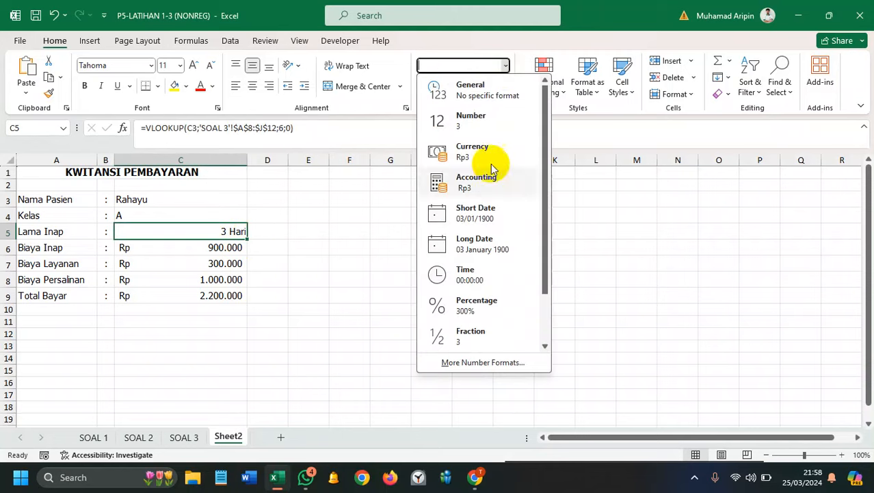
click(470, 363)
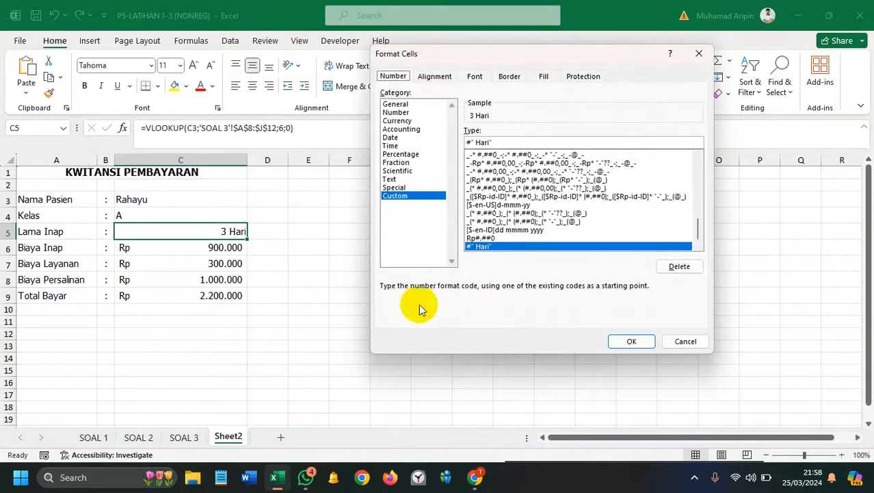
scroll(539, 236, up, 3)
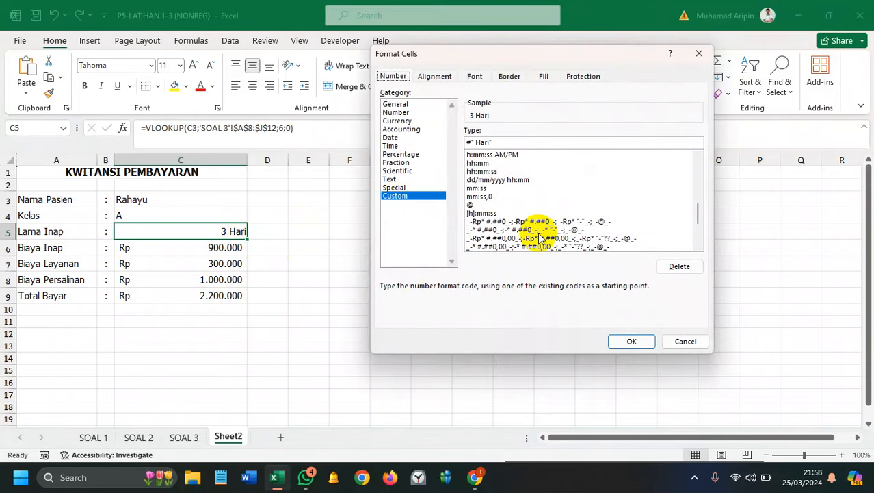
click(483, 204)
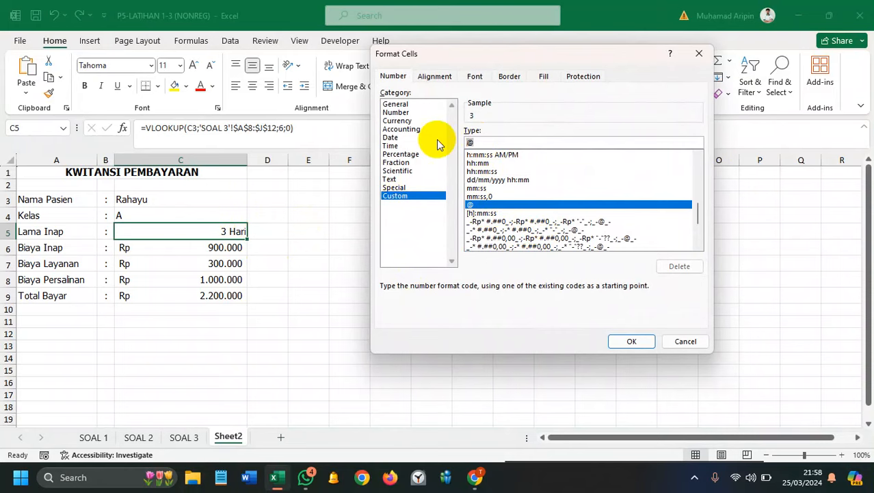
key(BackSpace)
text(#" Hari)
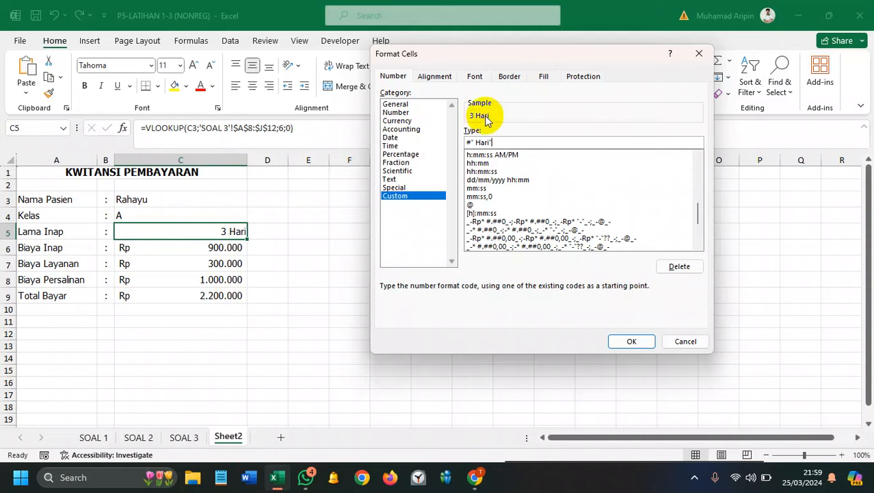
click(686, 342)
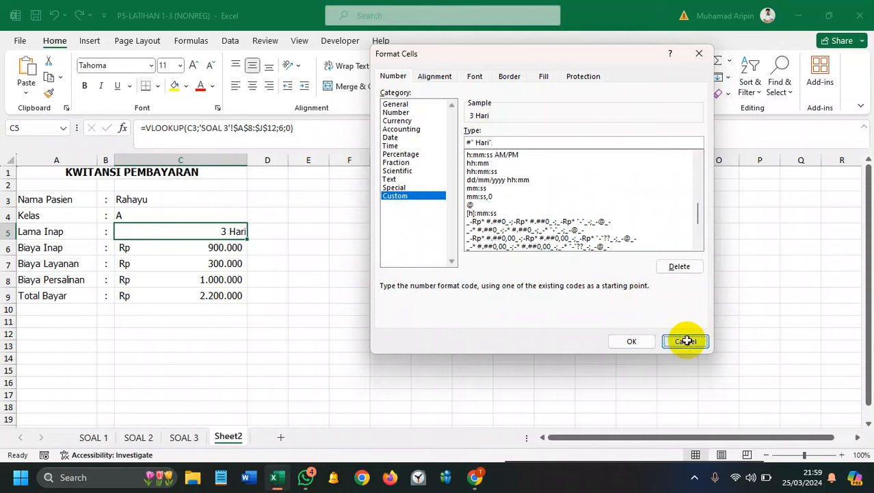
click(404, 266)
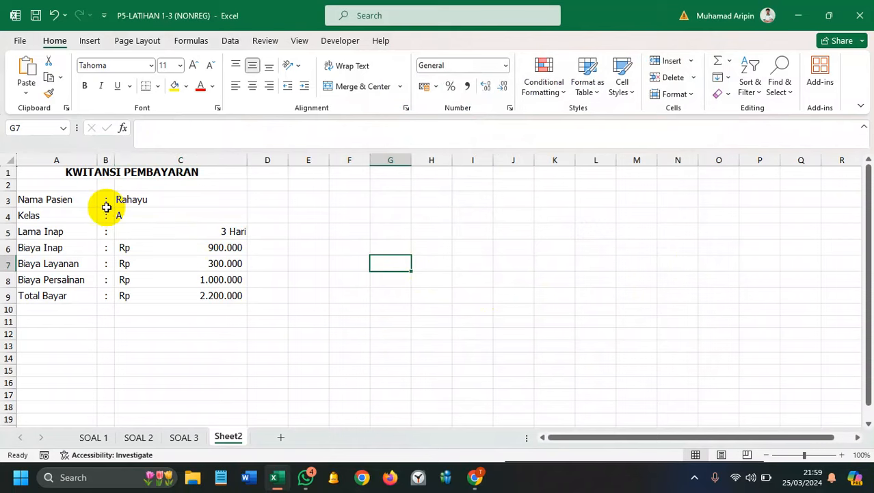
Step: Narrow the receipt's colon column B slightly
drag(115, 158, 106, 158)
click(233, 345)
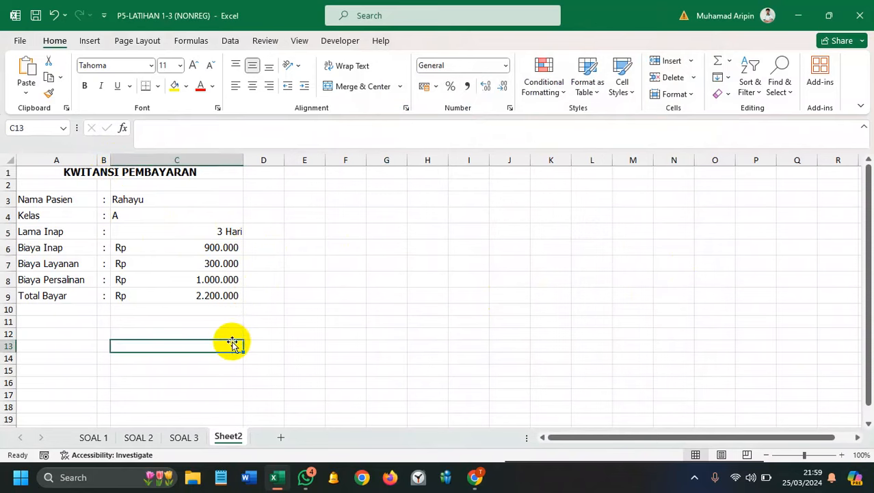
click(128, 310)
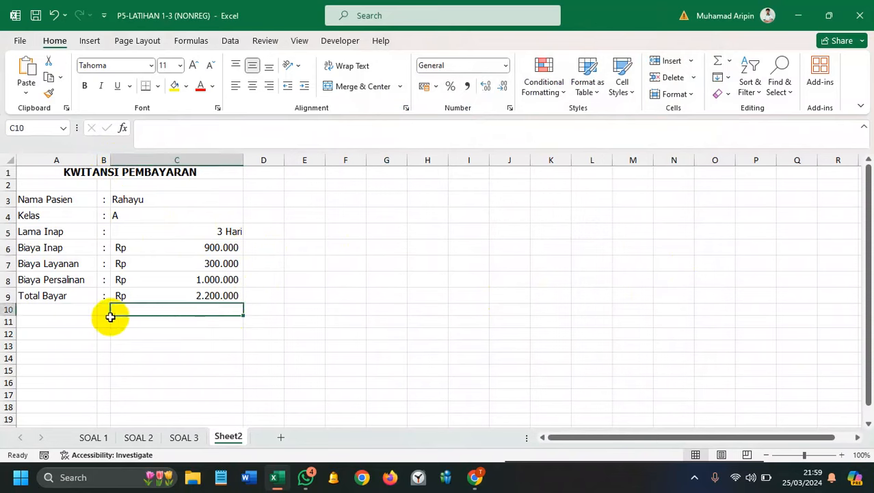
click(88, 311)
click(118, 312)
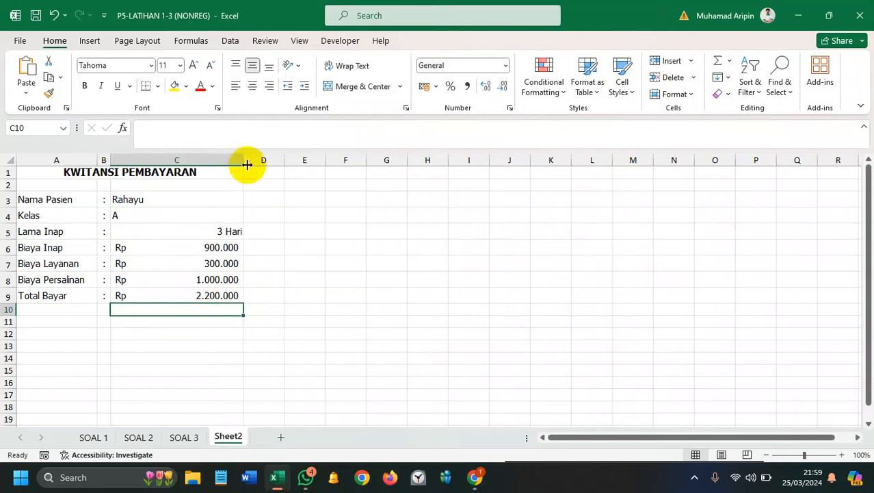
Step: Add the label Terbilang in A10 and make row 10 taller to match the receipt rows above
click(73, 312)
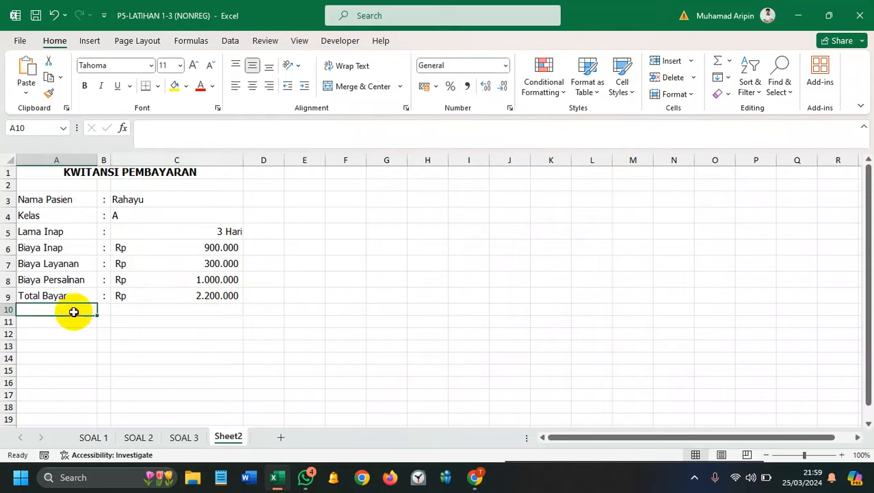
text(Terbilang)
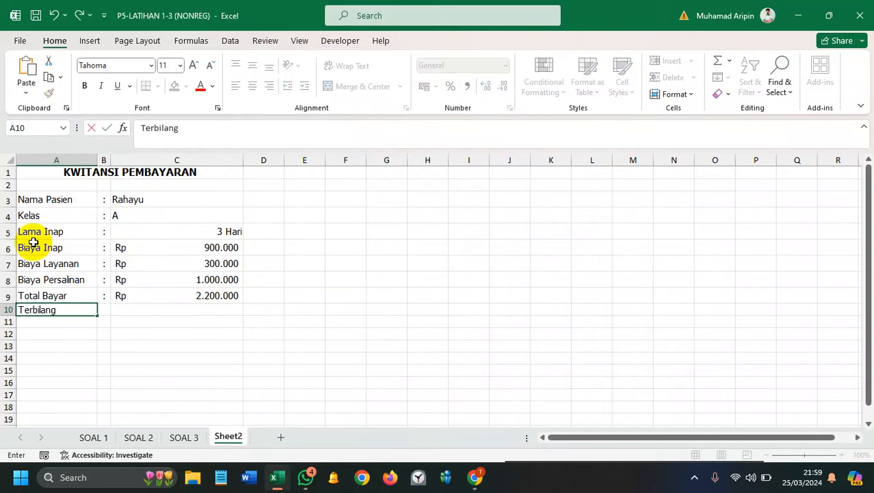
key(Return)
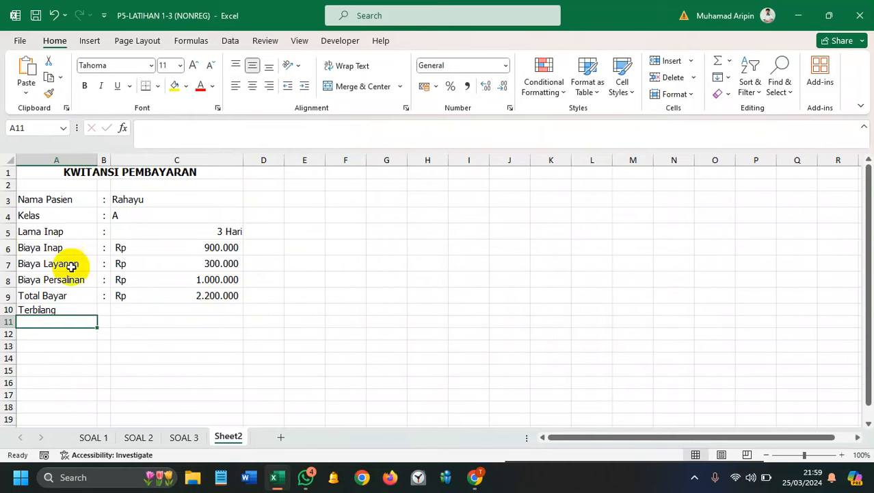
drag(4, 313, 11, 321)
Step: Add a horizontally centred colon in B10 and narrow column C slightly
click(101, 310)
text(:)
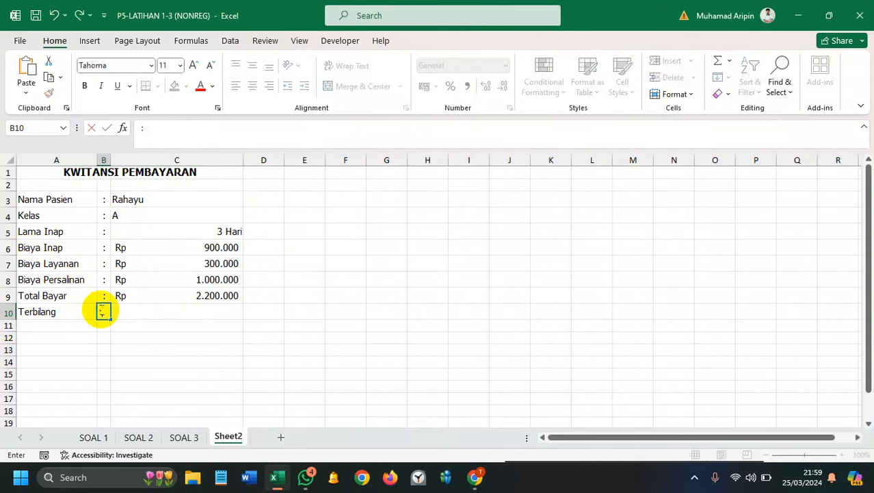
click(246, 336)
click(104, 309)
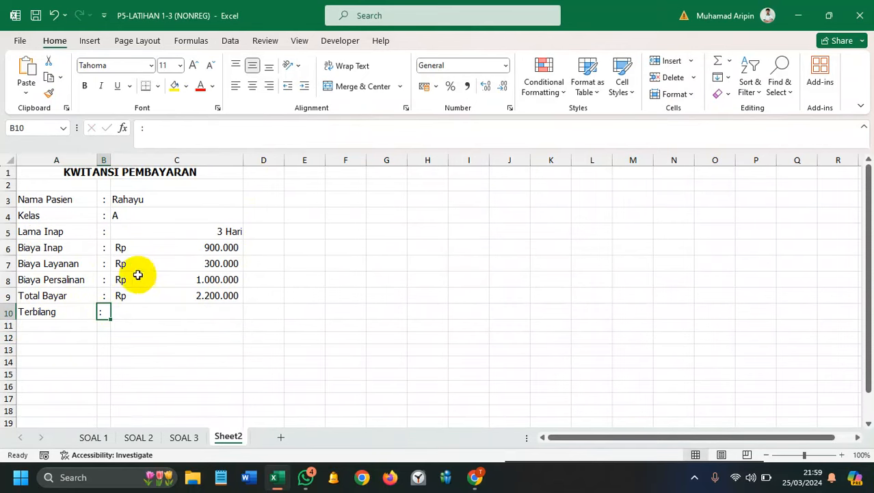
click(253, 86)
click(234, 327)
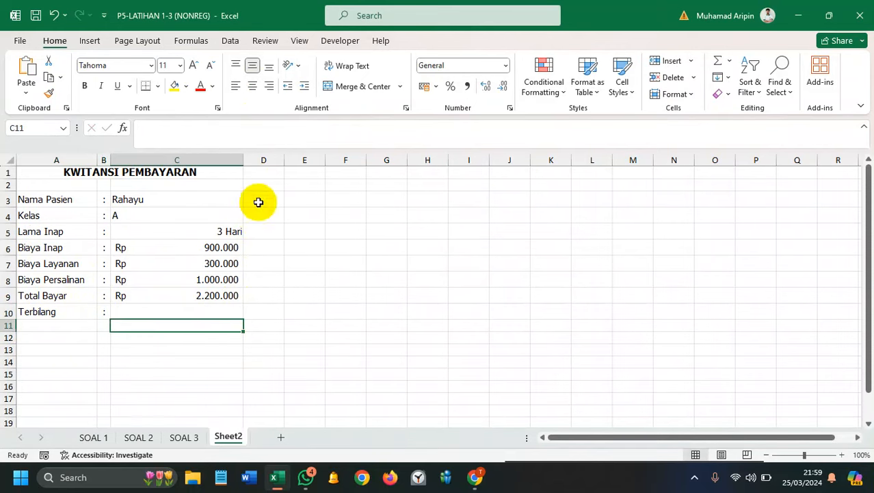
drag(244, 159, 234, 158)
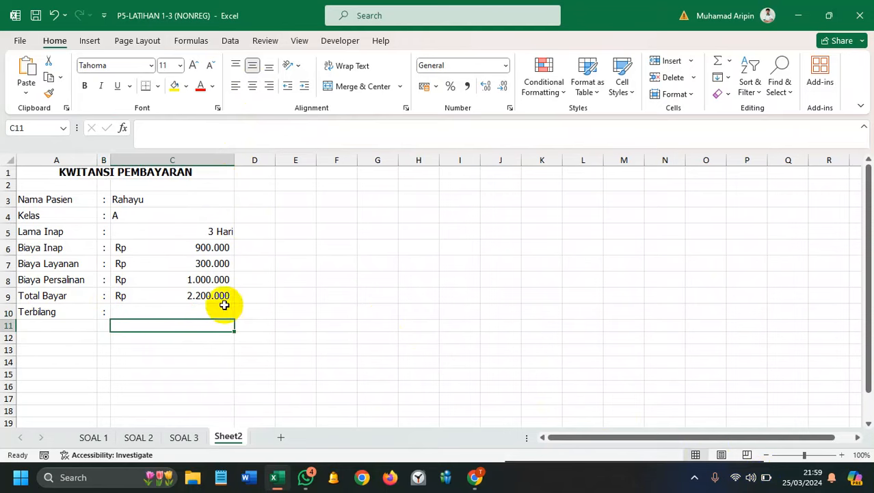
Step: Write the formula =terbilang(C9) in C10 to spell out the Total Bayar amount in words
drag(212, 310, 297, 318)
click(167, 315)
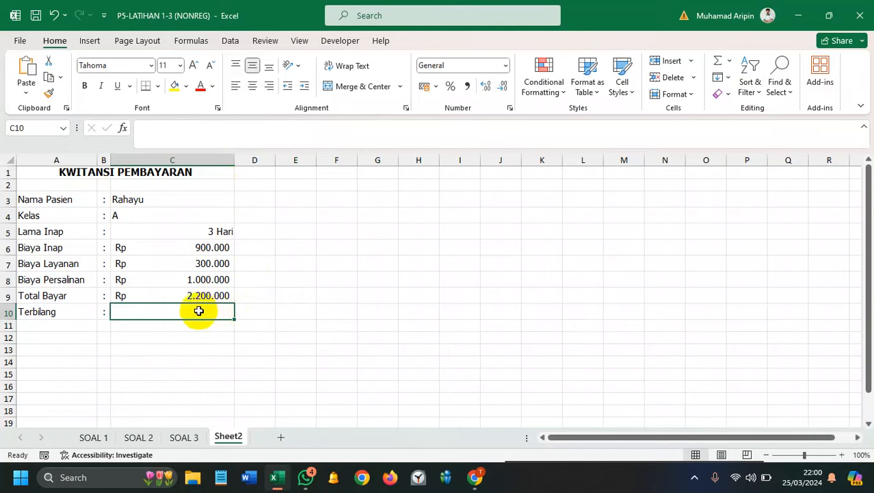
text(=)
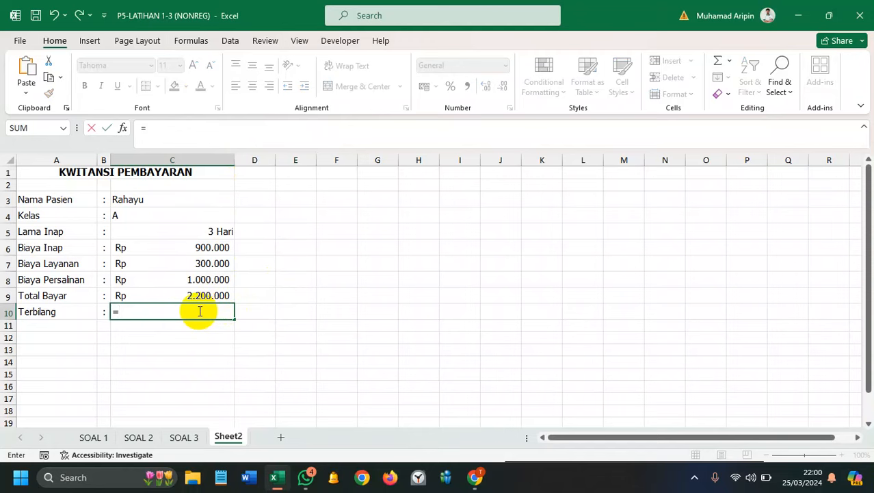
text(ter)
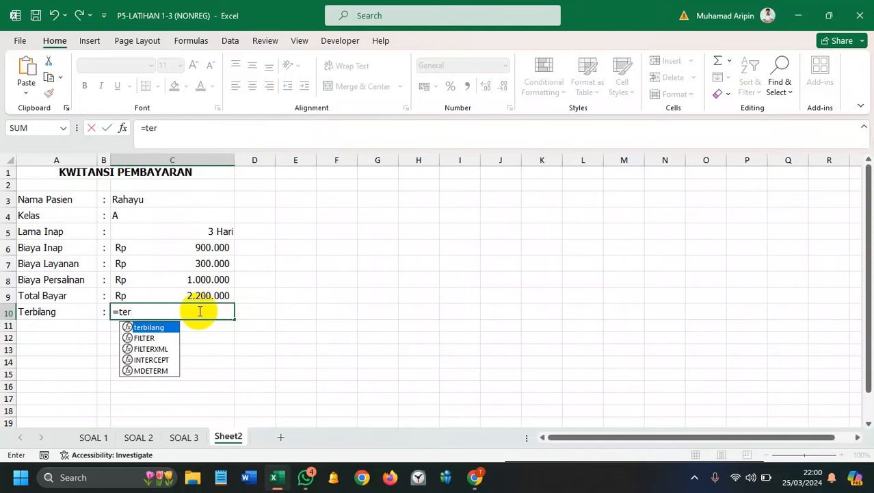
double_click(148, 326)
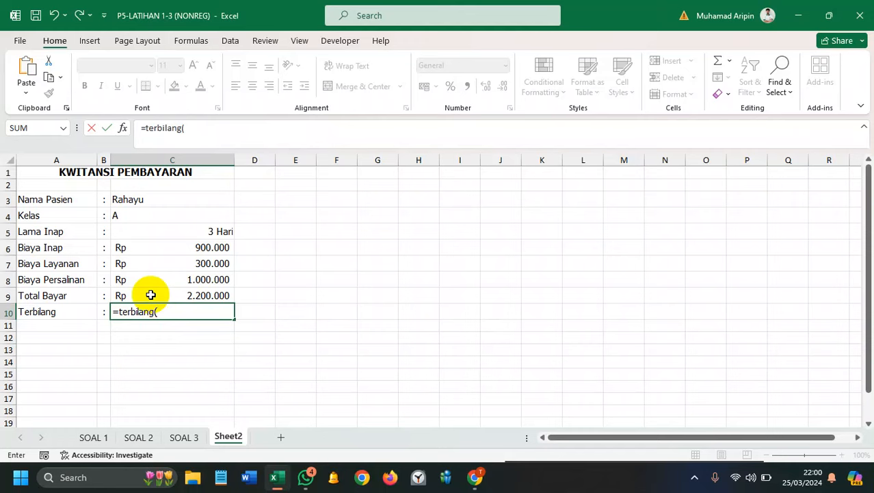
click(163, 294)
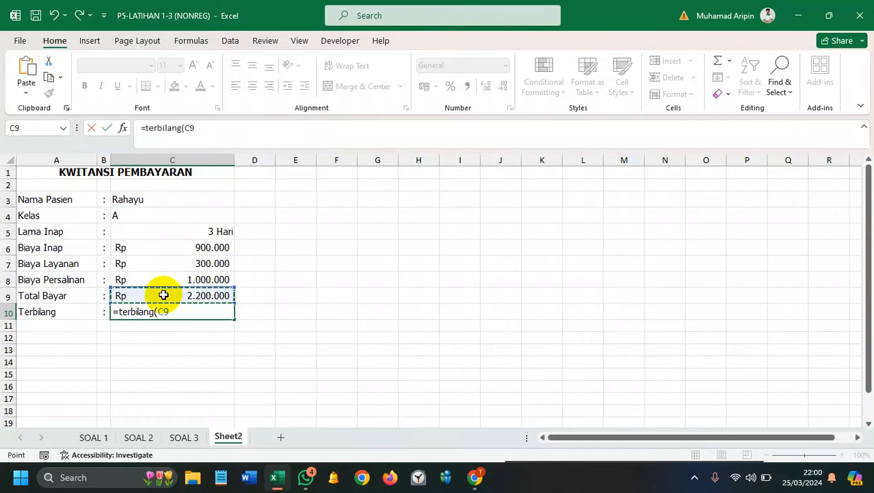
text())
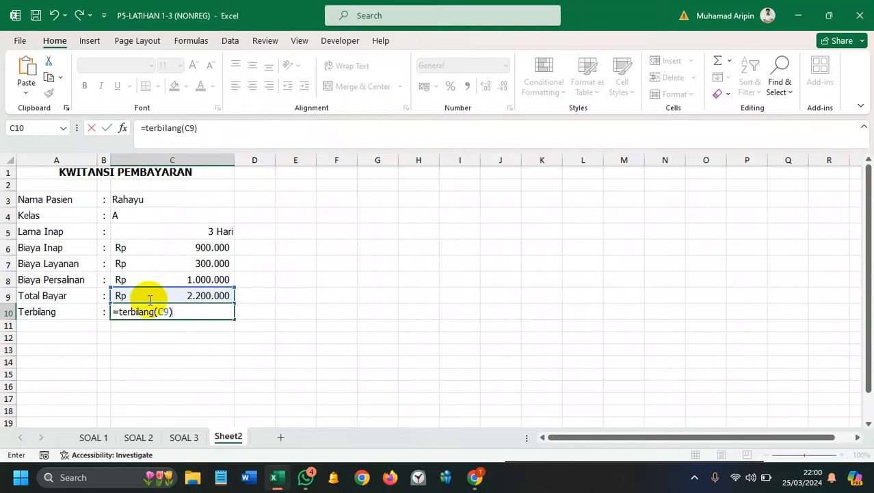
Step: Wrap the C10 formula in PROPER so it reads =PROPER(terbilang(C9)), and enter it
click(120, 312)
text(Pro)
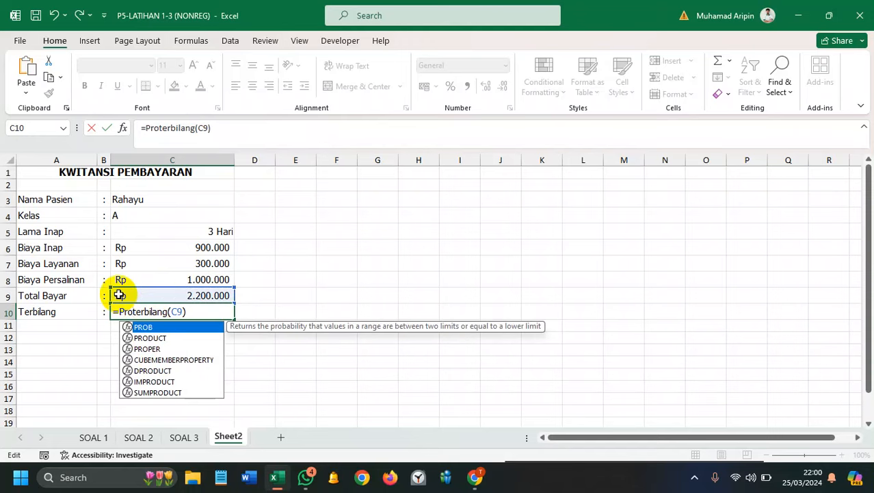
double_click(156, 349)
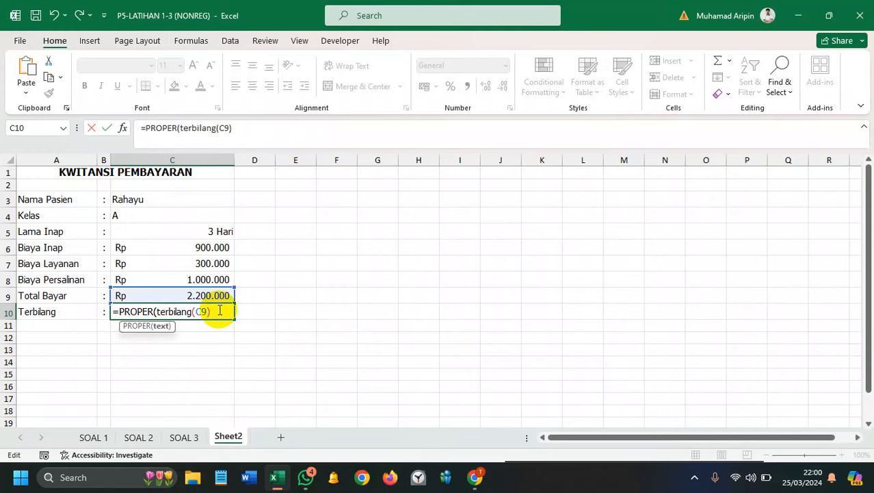
text())
key(Return)
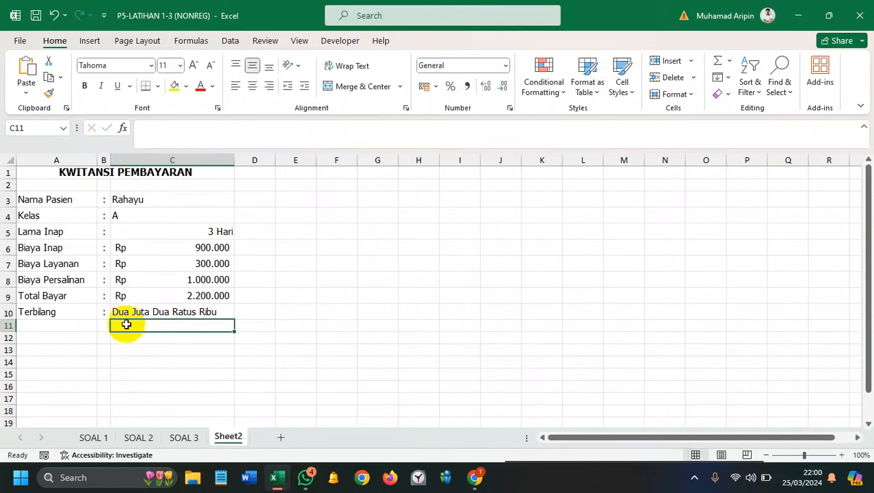
Step: Inspect the formula behind the Terbilang text in C10 without changing it
click(225, 312)
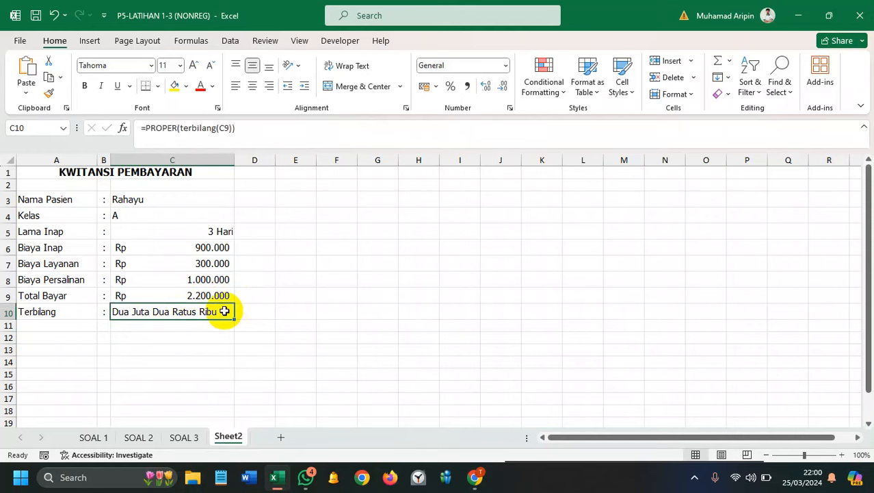
double_click(205, 311)
click(221, 311)
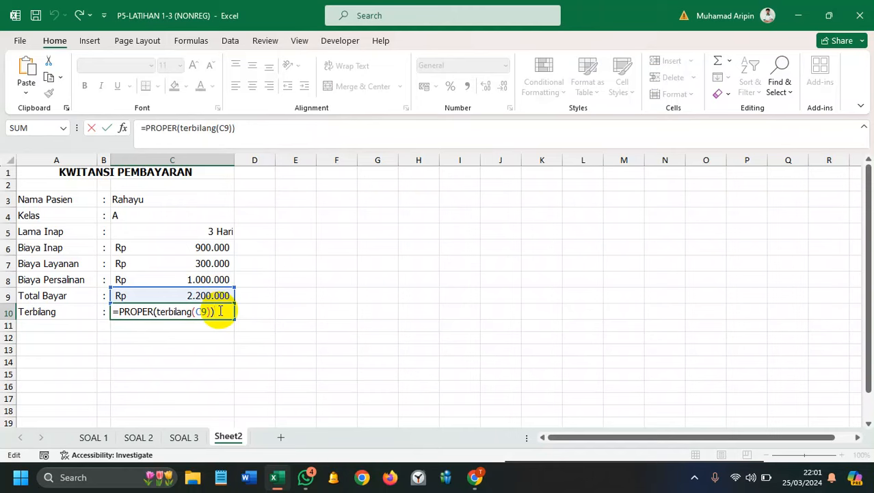
click(214, 345)
Step: Apply the custom number format code @ to the Terbilang cell C10
click(212, 317)
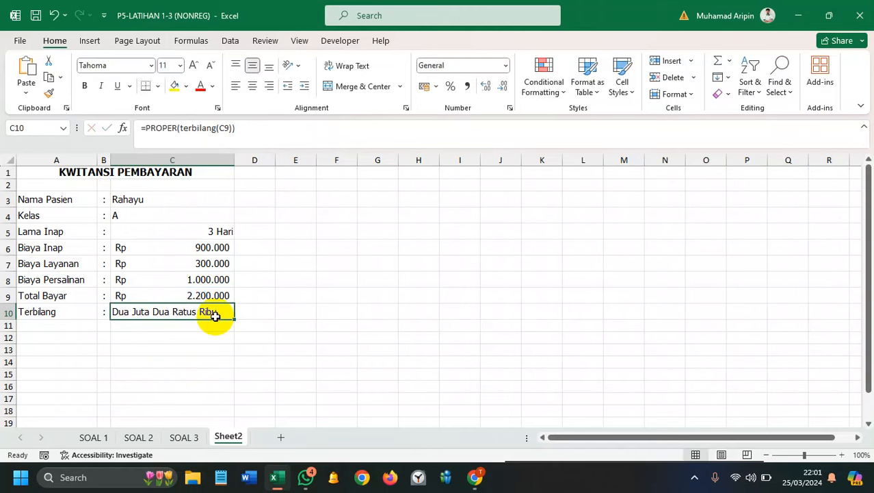
click(505, 65)
scroll(552, 221, down, 2)
scroll(539, 244, up, 2)
scroll(538, 245, down, 2)
click(503, 363)
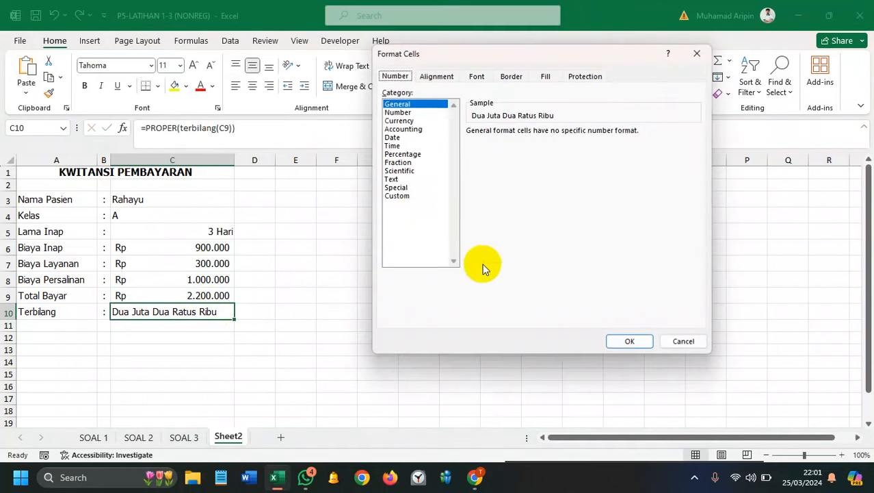
click(414, 196)
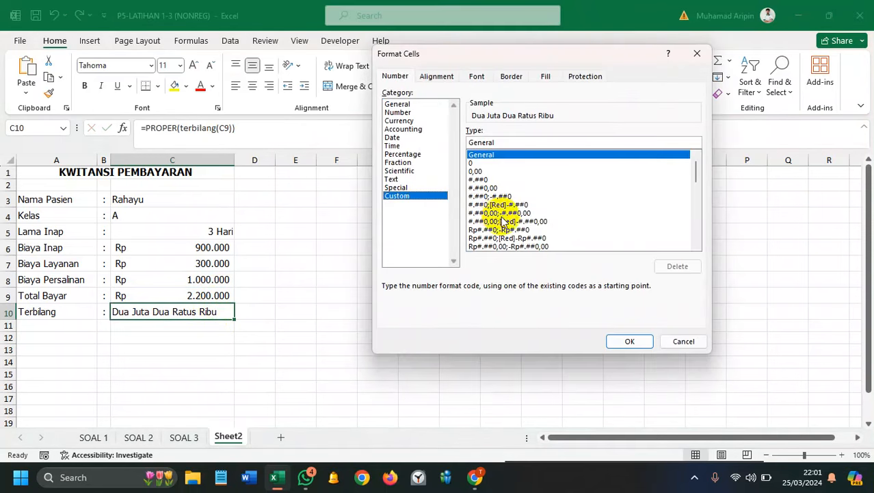
drag(696, 171, 693, 218)
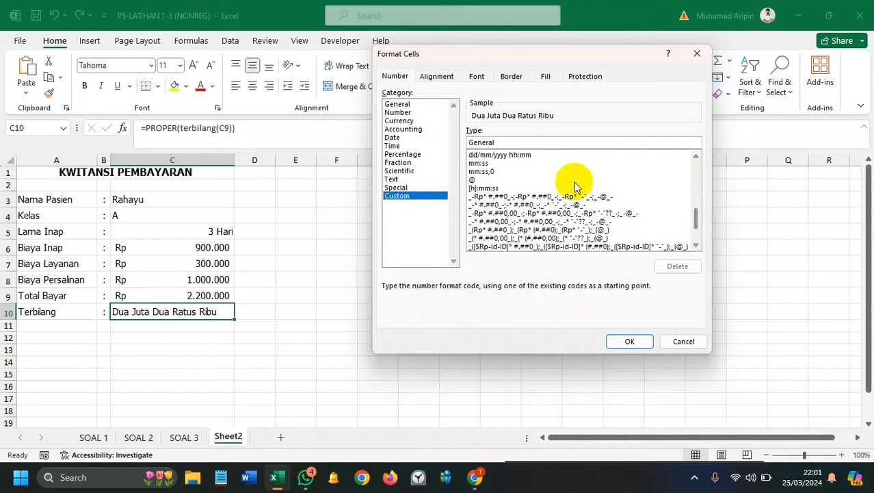
click(506, 180)
double_click(505, 179)
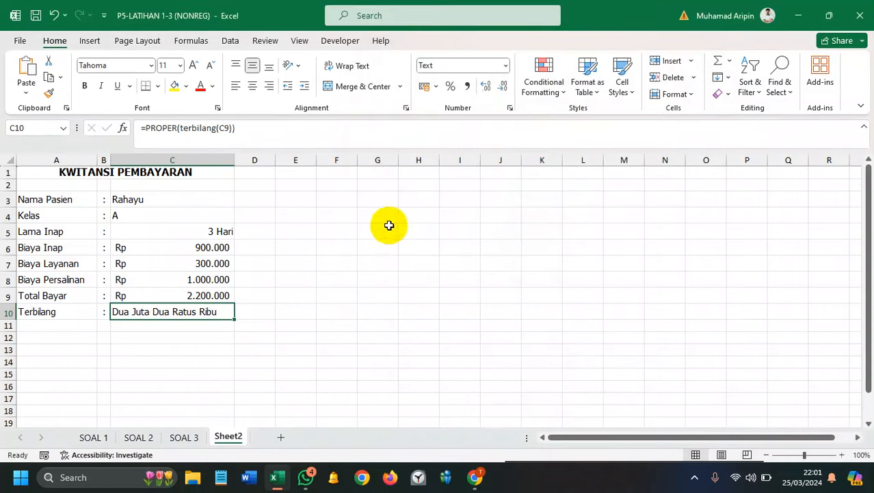
Step: Extend C10's custom number format to @" Rupiah" so the currency word follows the spelled-out amount
click(505, 66)
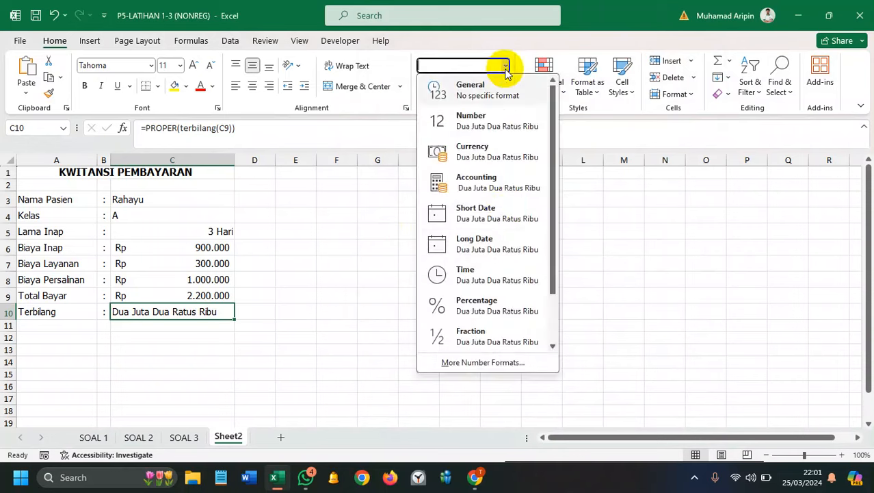
click(507, 364)
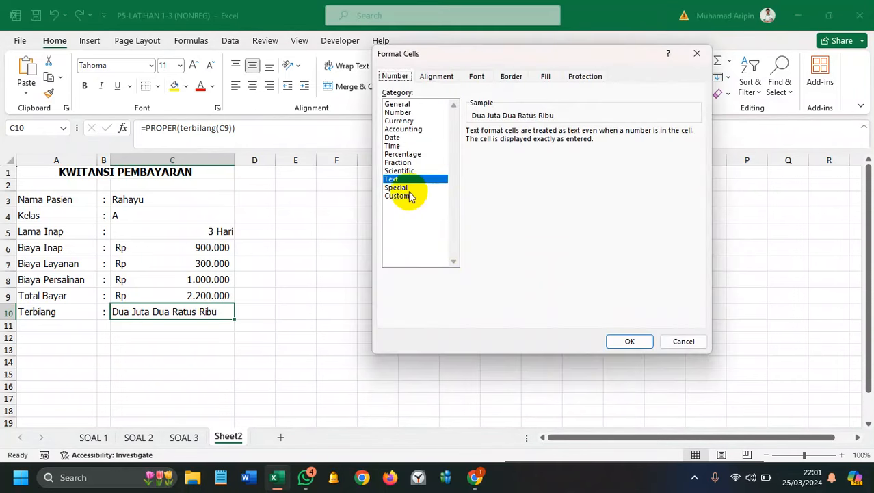
click(404, 197)
click(492, 143)
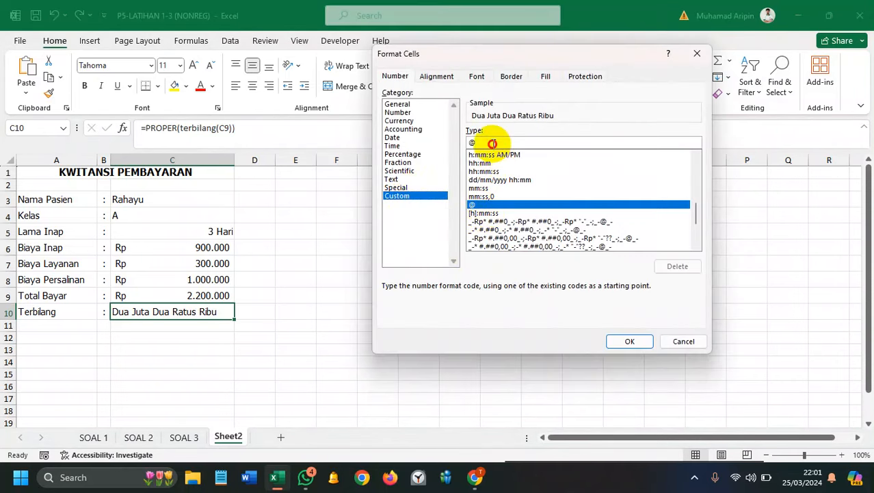
text(" Rupiah)
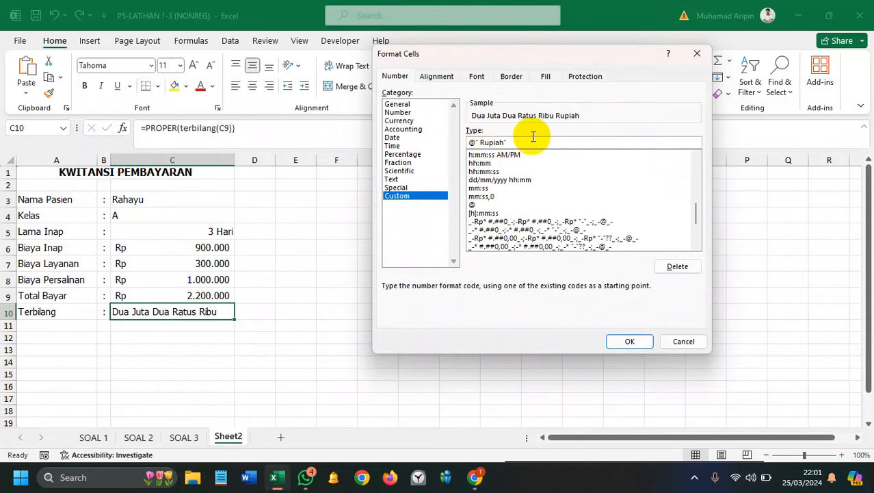
click(624, 340)
Step: Autofit column C to the width of the Terbilang text
click(418, 362)
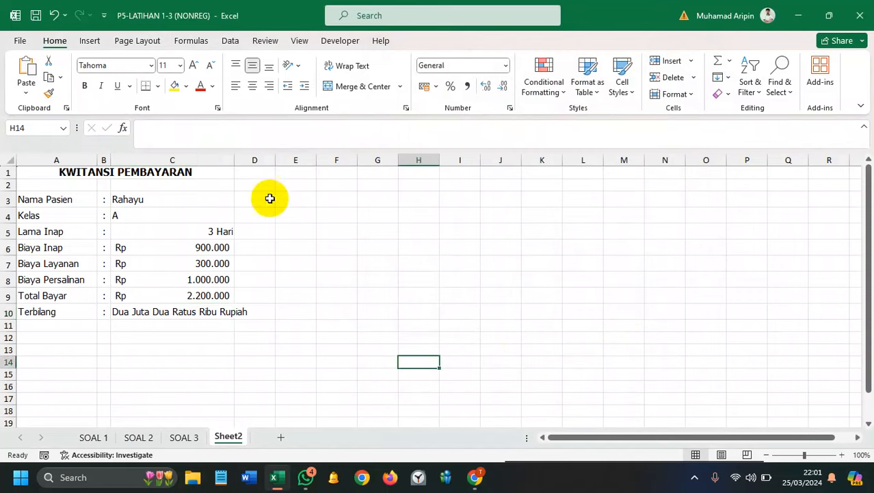
double_click(235, 157)
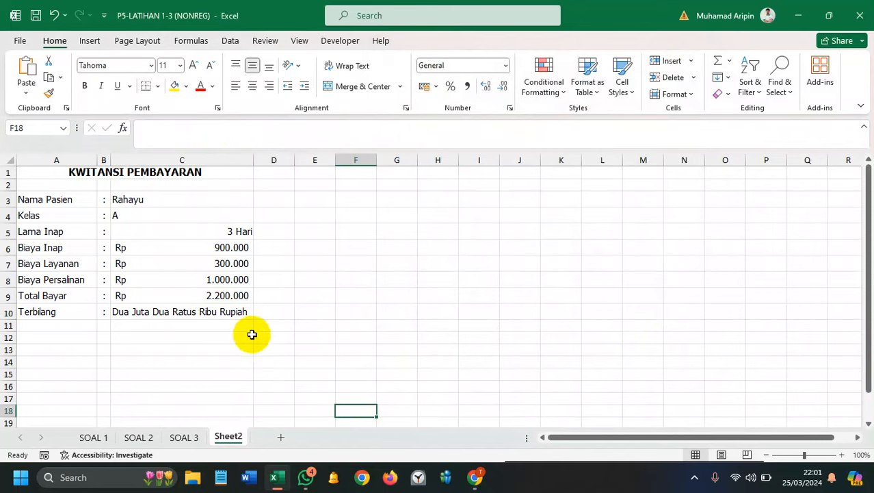
click(245, 312)
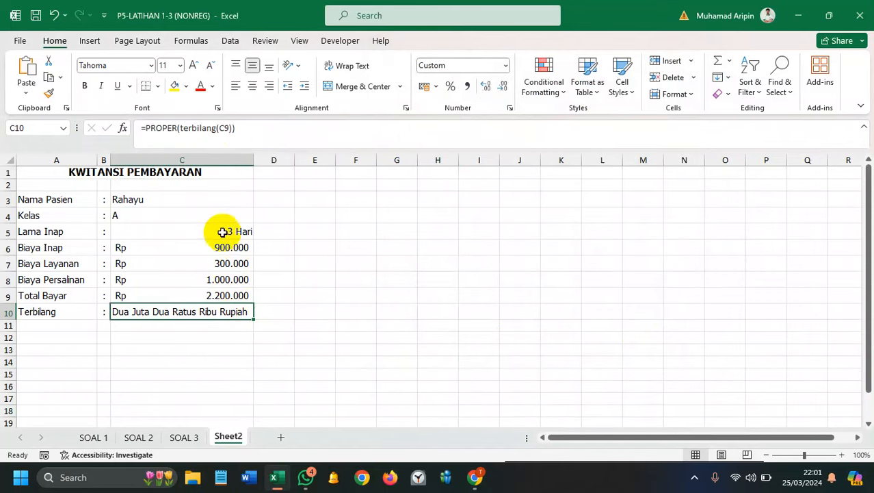
Step: Replace the receipt's Nama Pasien in C3 with the second patient's name from the SOAL 3 table
click(181, 439)
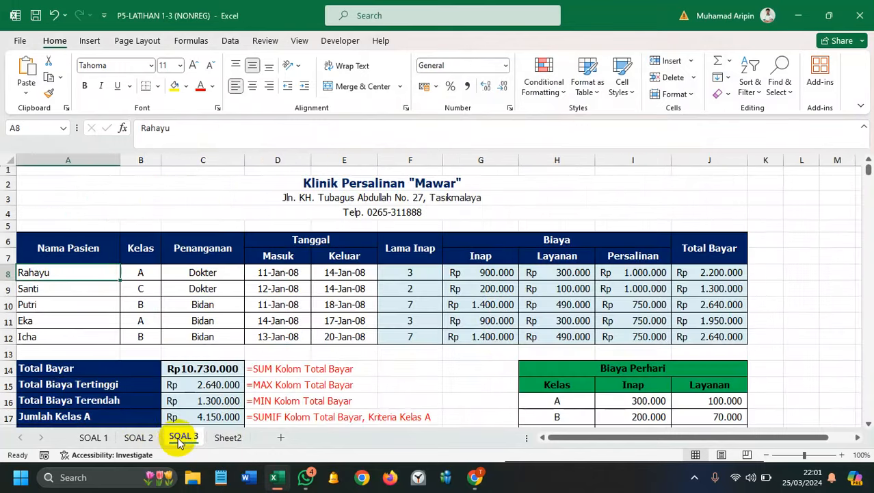
double_click(41, 290)
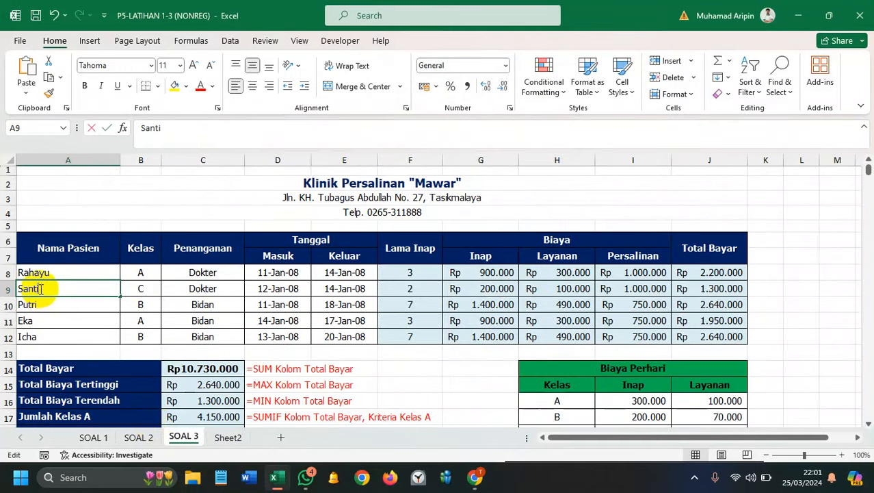
drag(41, 291, 21, 289)
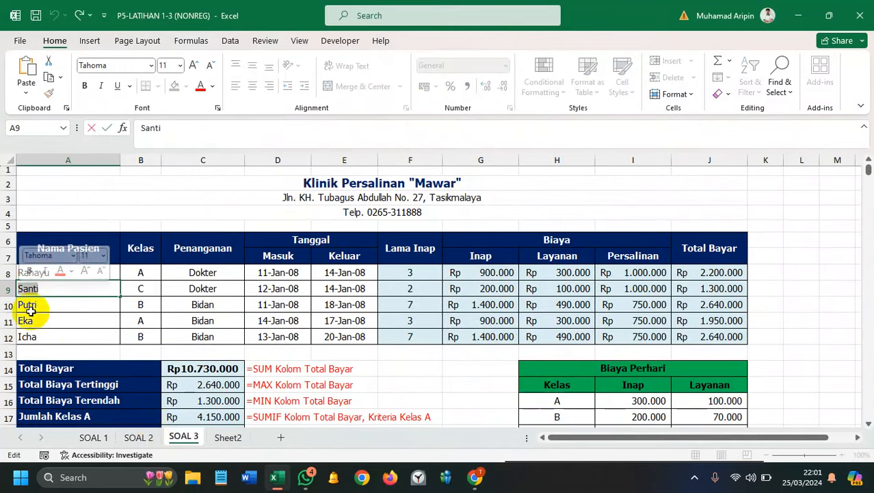
click(226, 437)
click(179, 199)
double_click(158, 199)
drag(158, 200, 107, 198)
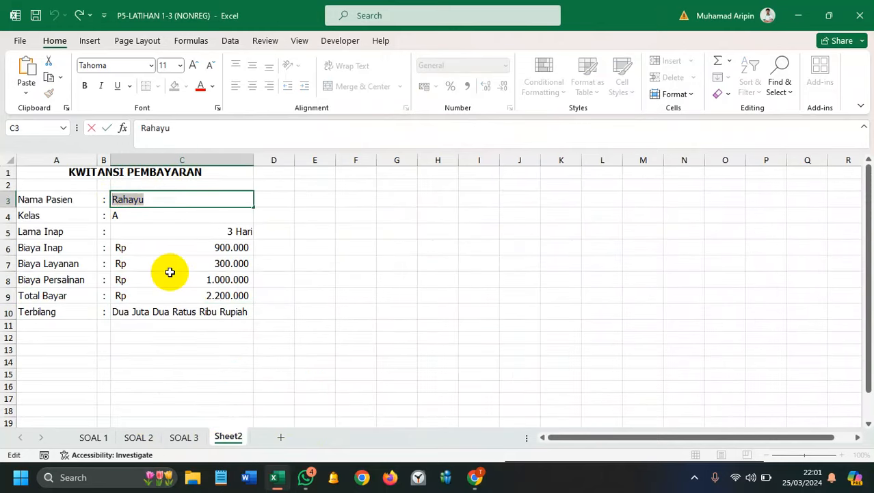
text(Santi)
key(Return)
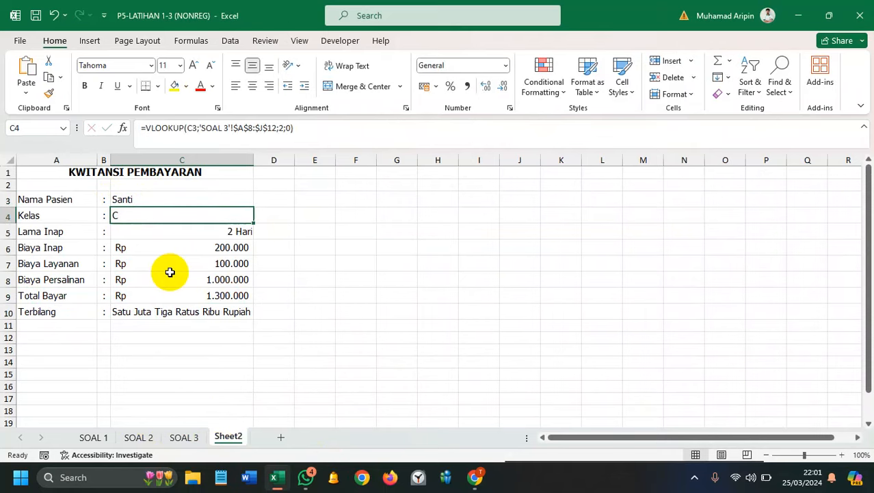
Step: Switch to Chrome and search the web for "terbilang.xmal" in a new tab
click(207, 309)
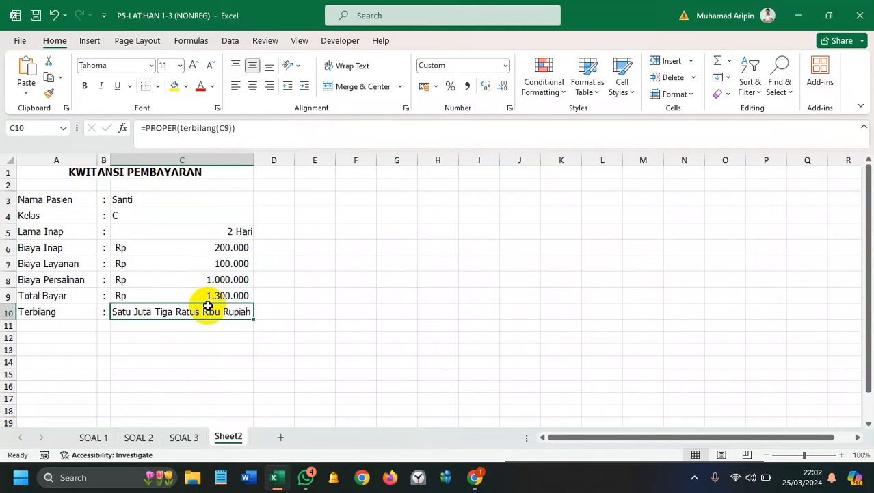
click(479, 479)
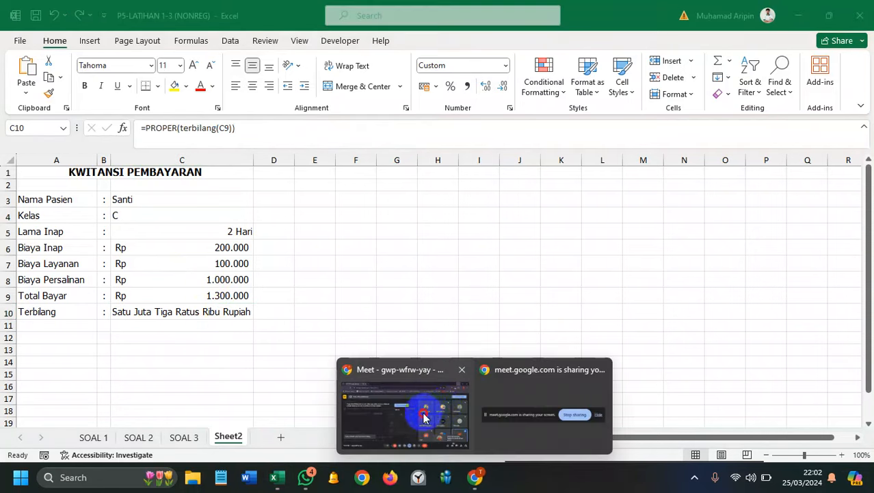
click(423, 415)
click(188, 13)
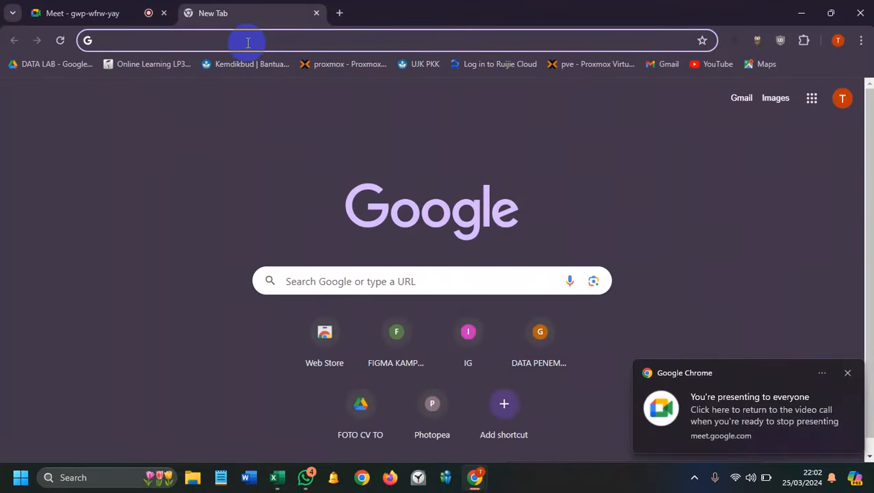
text(terbilang)
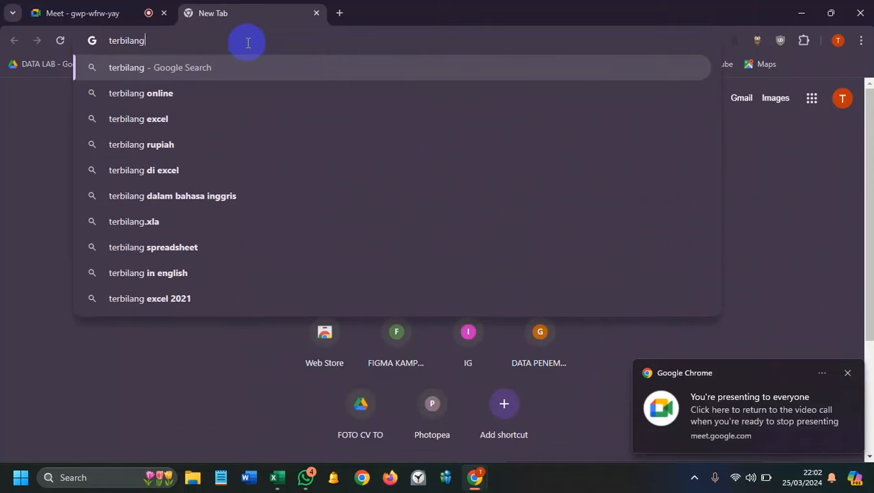
text(.xmal)
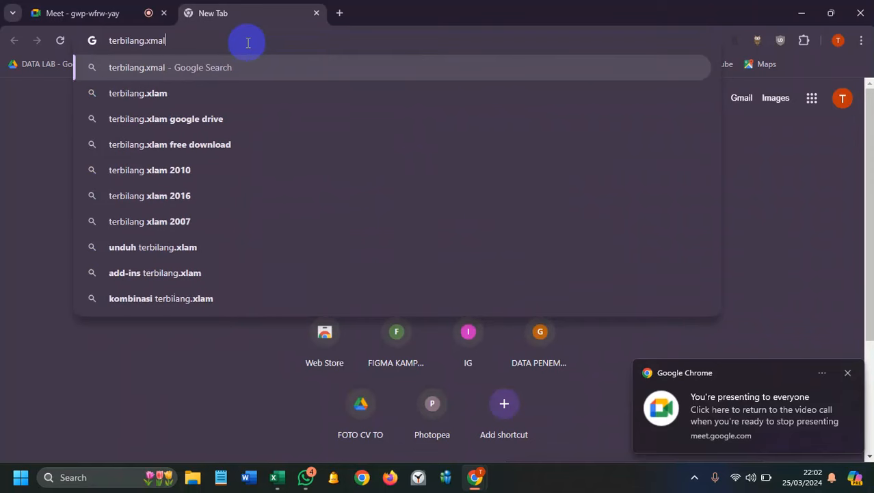
key(Return)
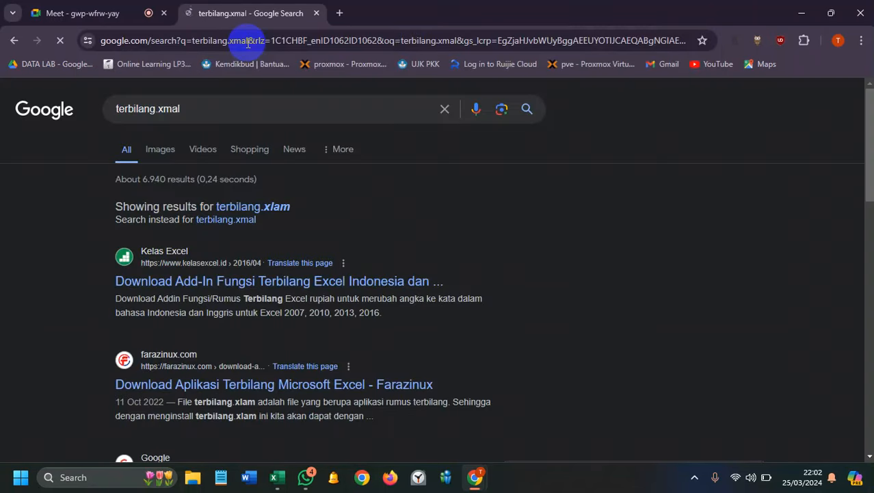
Step: Refine the search to "terbilang.xlam google drive" and open the shared terbilang.xlam file on Google Drive
click(234, 111)
text(goof)
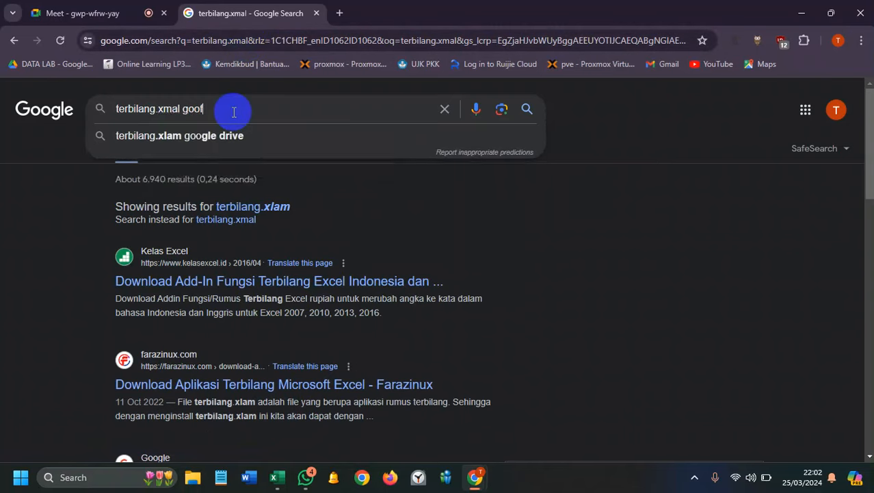
key(BackSpace)
text(g)
click(234, 135)
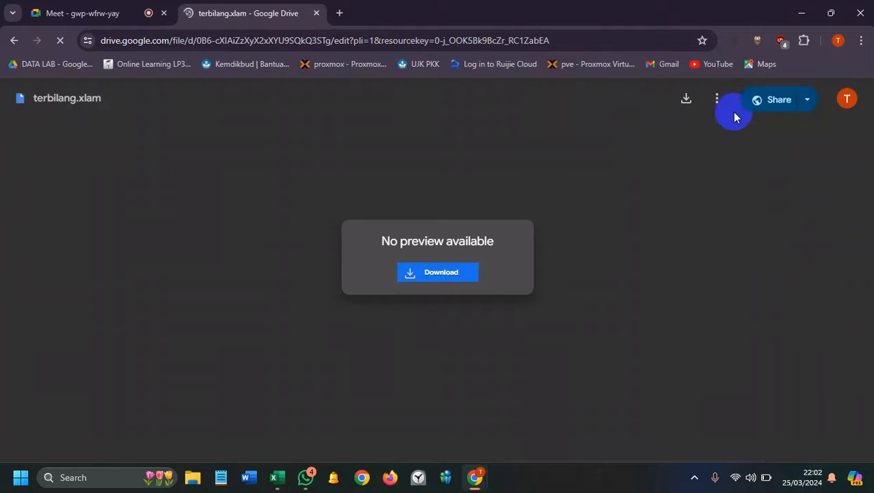
Step: Download terbilang.xlam from Google Drive and check it in the browser's recent downloads
click(686, 100)
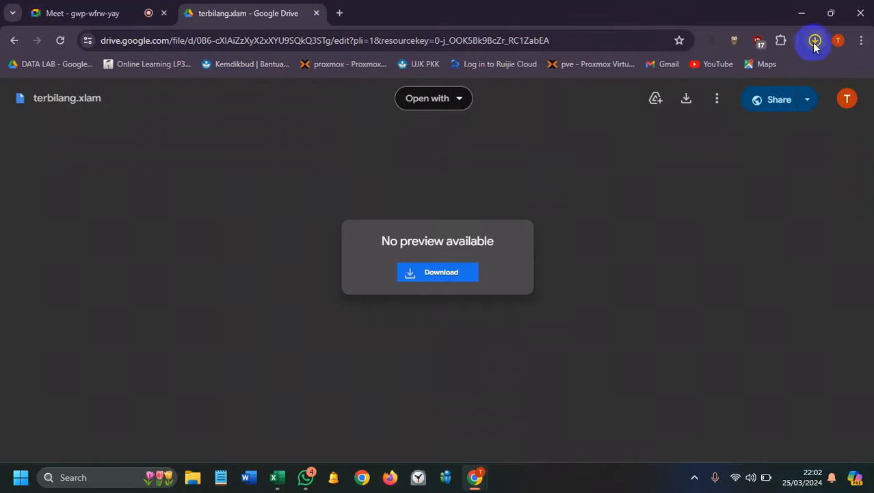
click(814, 42)
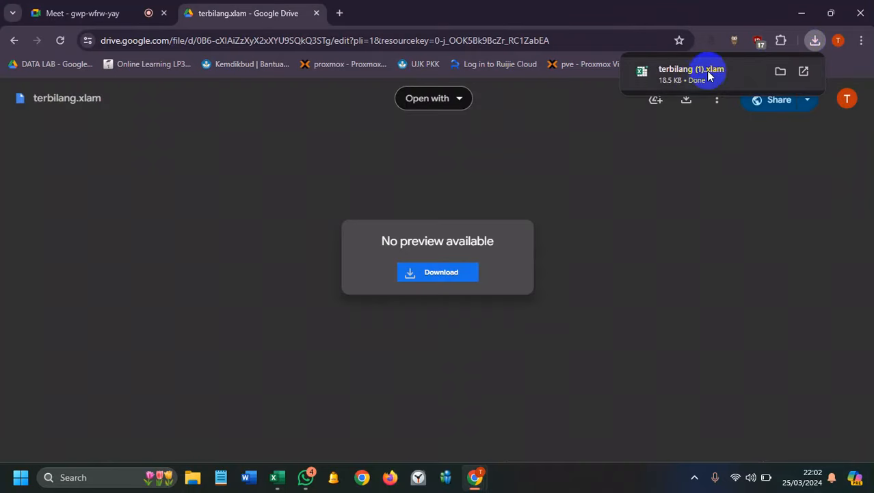
click(373, 19)
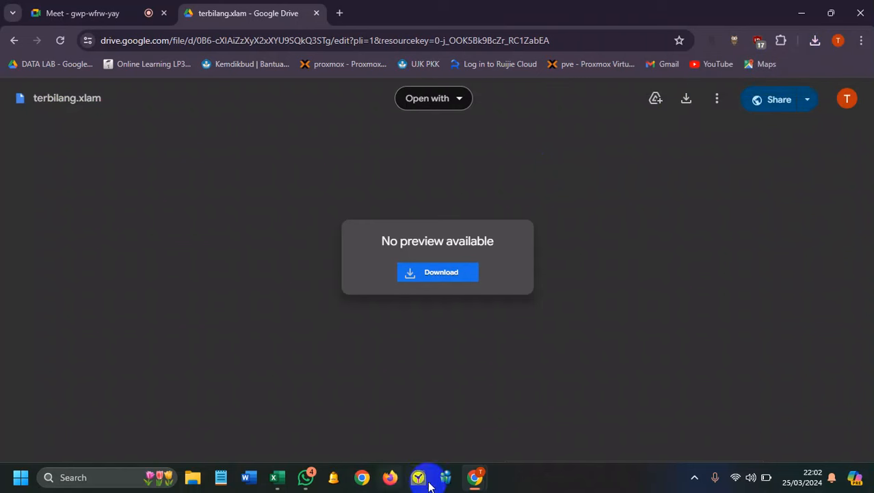
Step: Switch to Excel and check in the ribbon customization options that the Developer tab is enabled, accepting the options
click(278, 477)
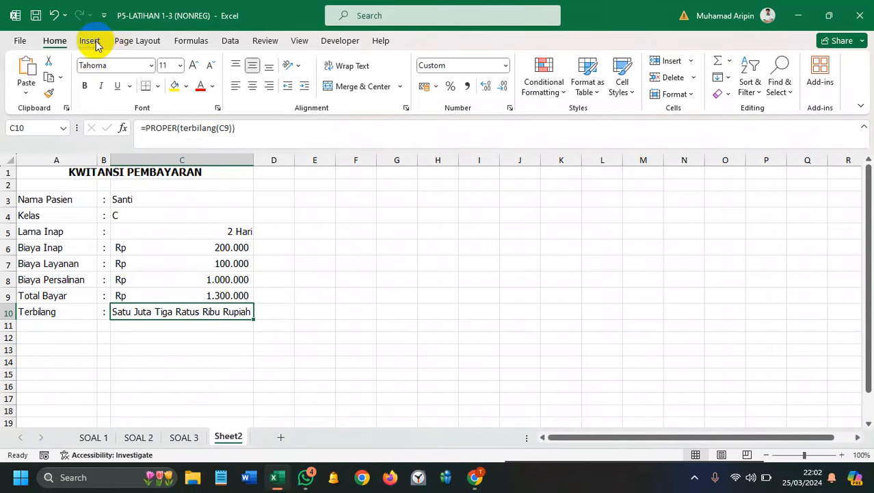
click(341, 42)
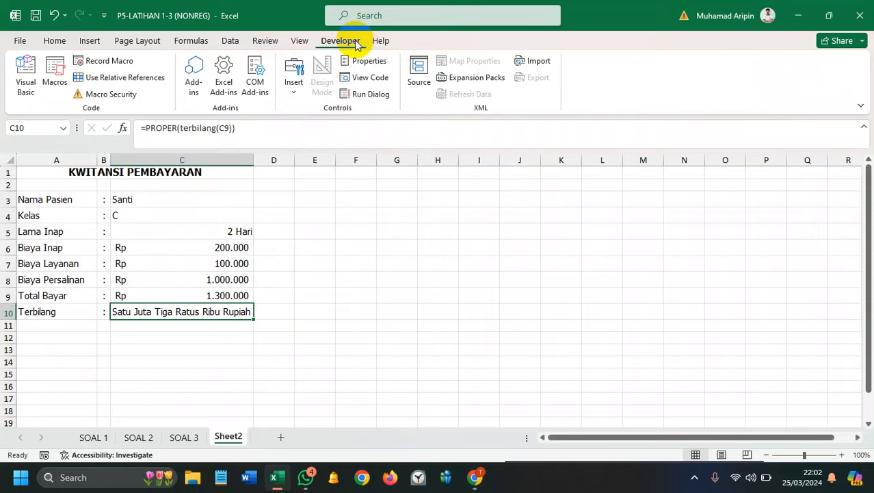
click(22, 39)
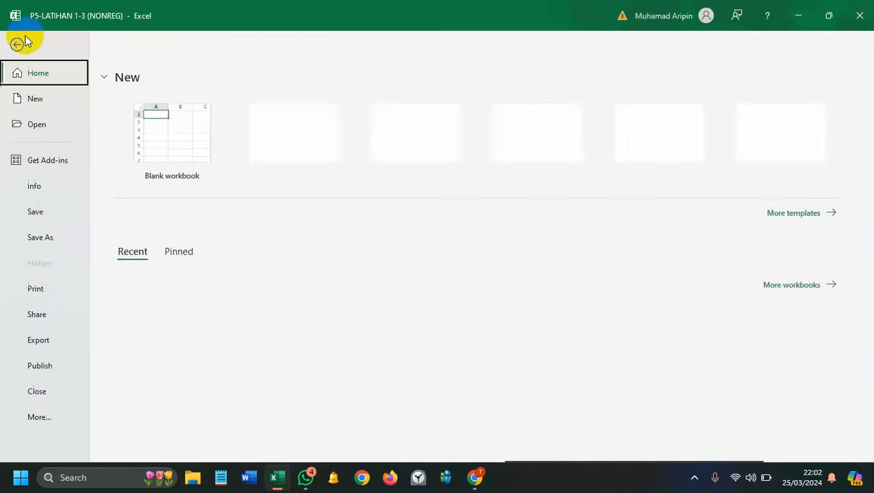
click(53, 416)
click(122, 416)
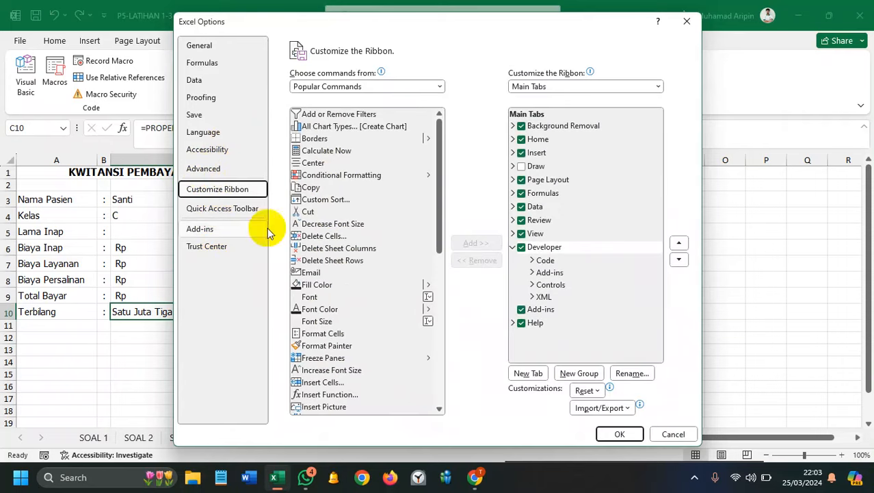
scroll(366, 328, down, 3)
click(527, 247)
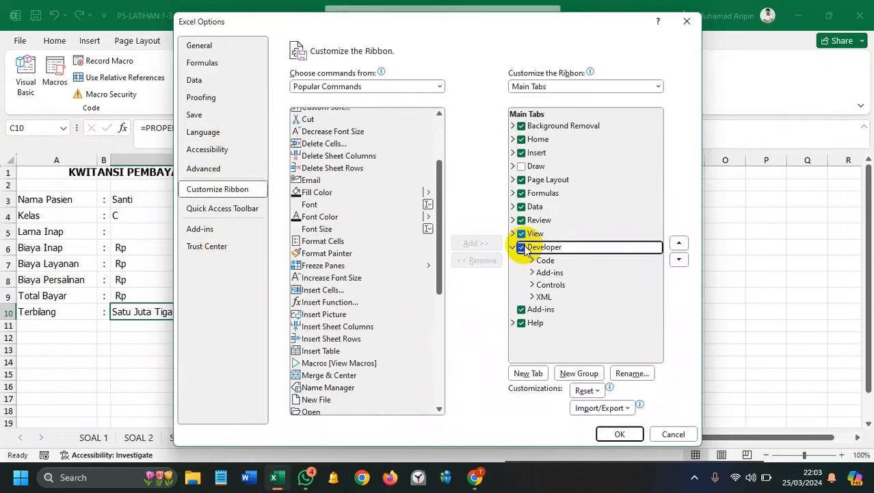
click(620, 433)
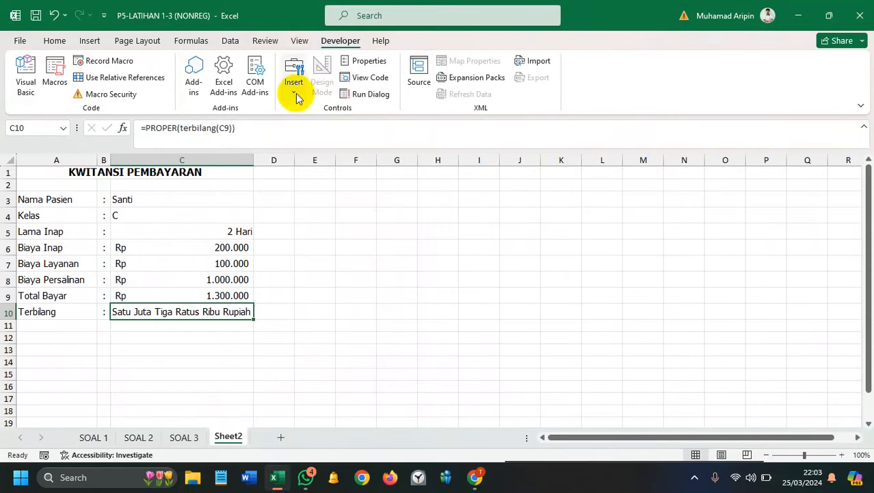
Step: Start browsing for an Excel add-in file and copy the path of the Microsoft AddIns folder
click(224, 89)
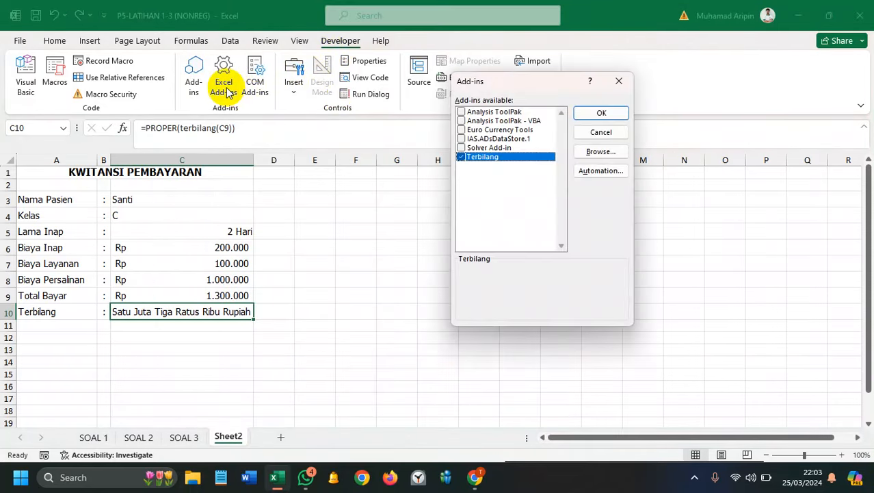
click(600, 155)
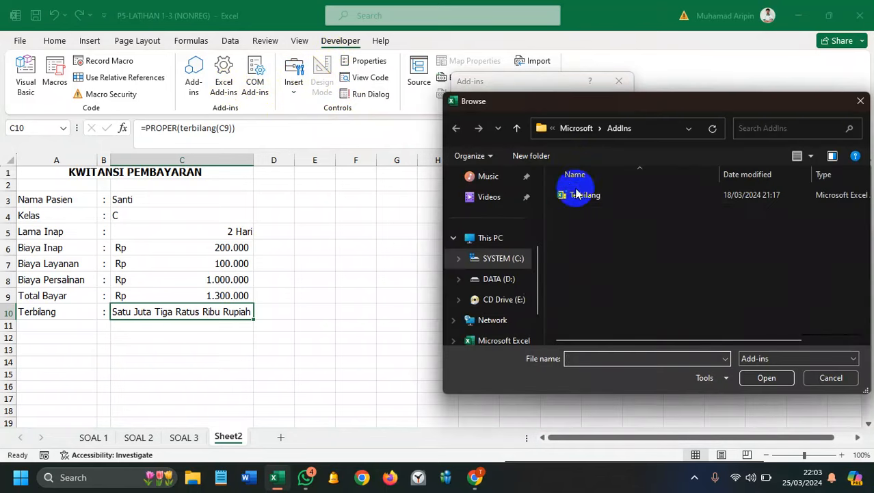
click(642, 129)
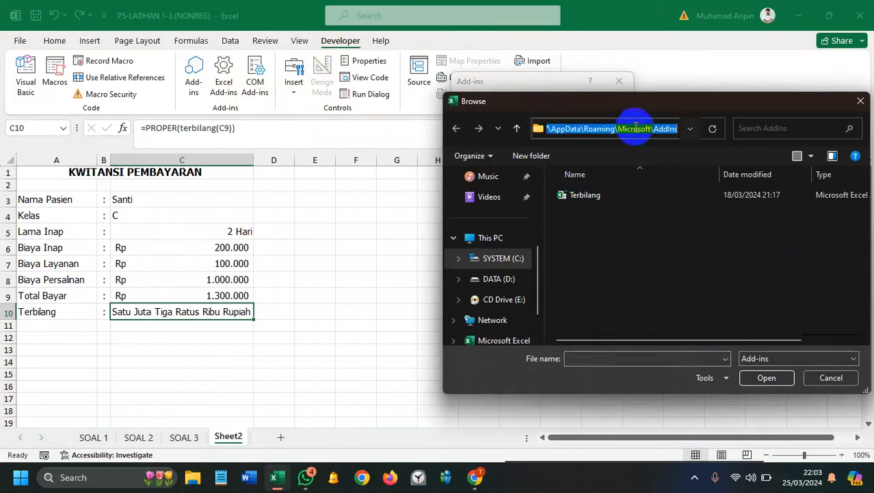
click(635, 129)
drag(663, 129, 439, 132)
key(ctrl+c)
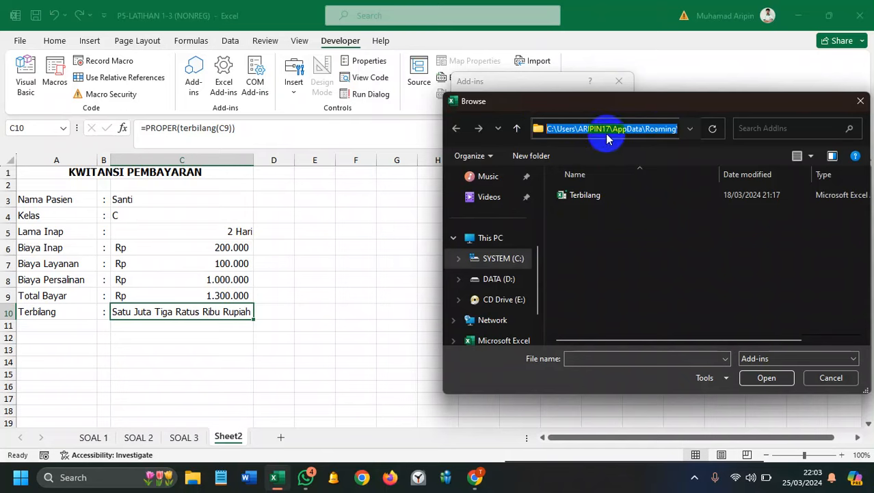
Step: Switch to Notepad, paste the copied folder path into a new tab, and return to Excel's add-in file browser
click(221, 477)
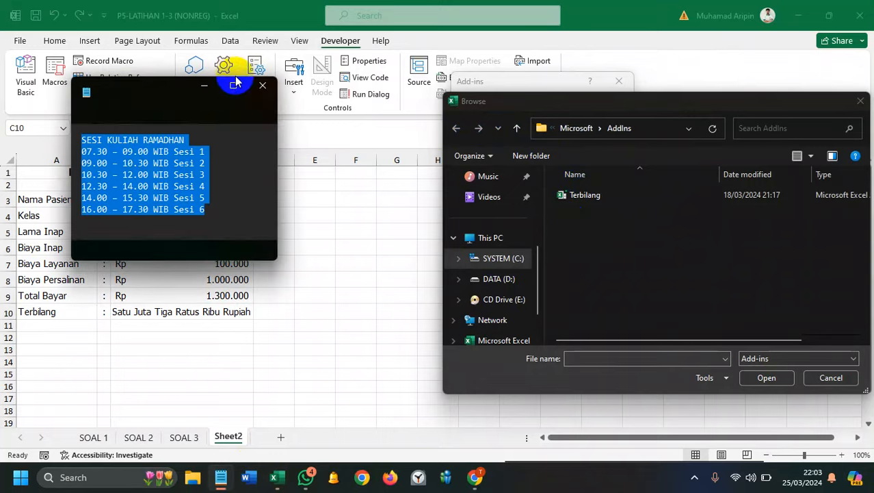
click(234, 86)
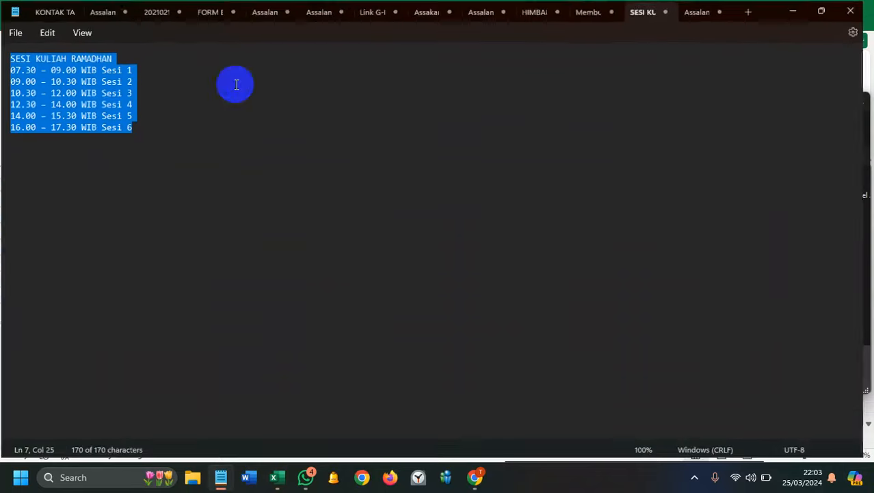
click(756, 10)
key(ctrl+v)
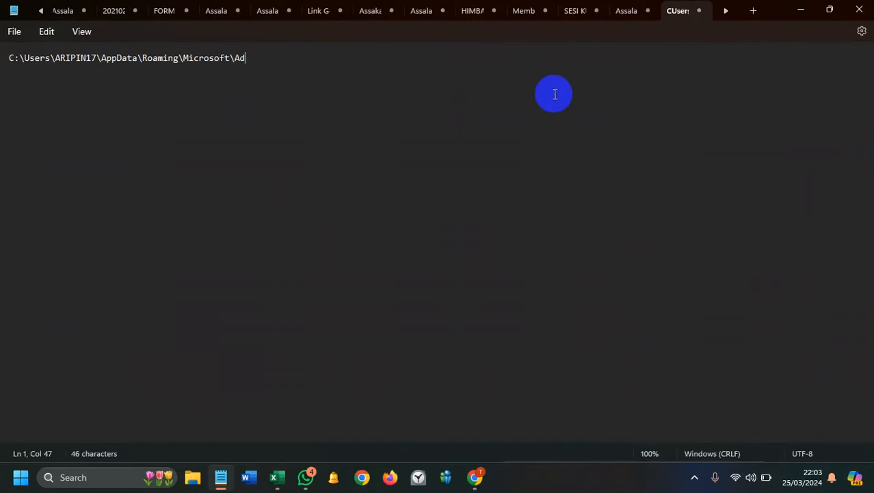
click(806, 10)
Step: Copy the complete AddIns folder path again and replace the text of the new Notepad tab with it
click(657, 130)
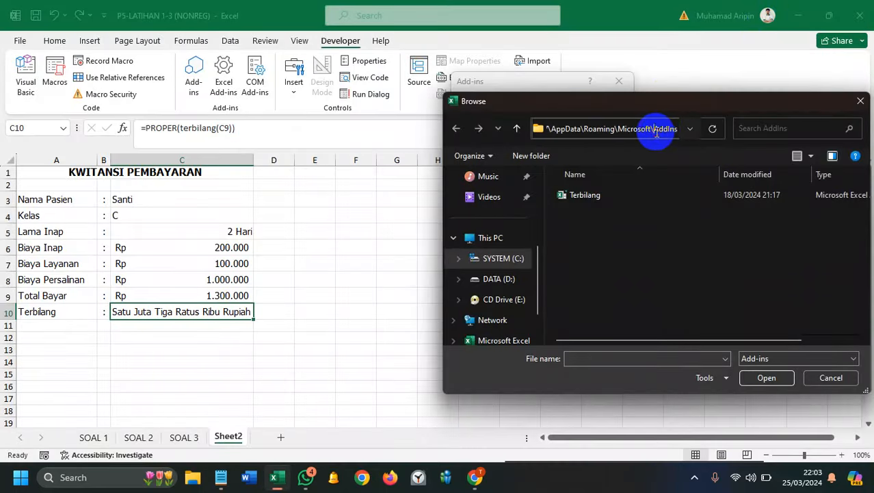
click(662, 130)
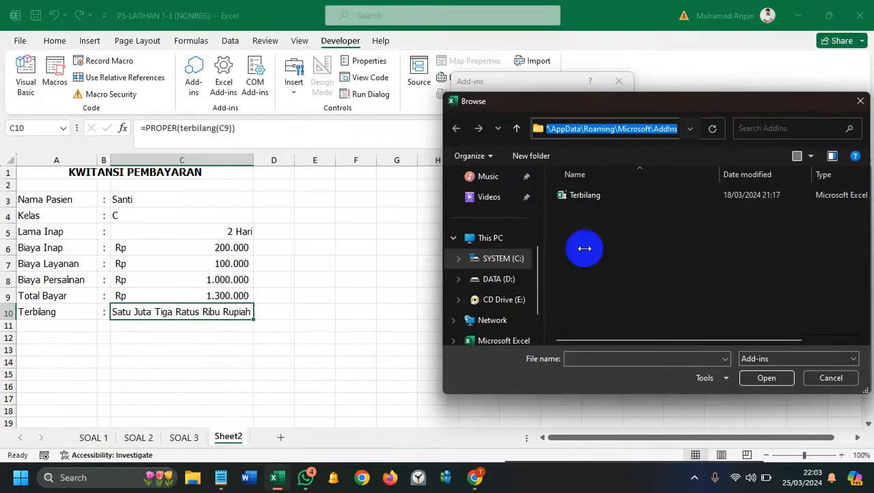
click(221, 477)
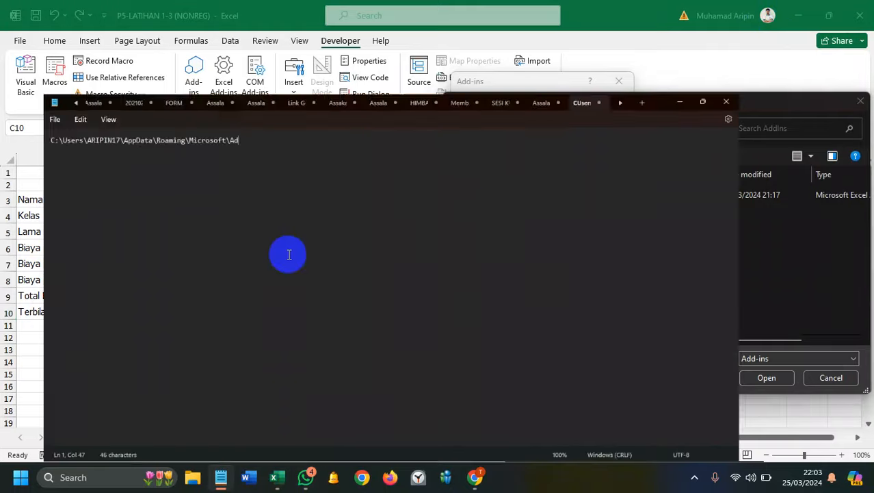
key(ctrl+a)
key(ctrl+v)
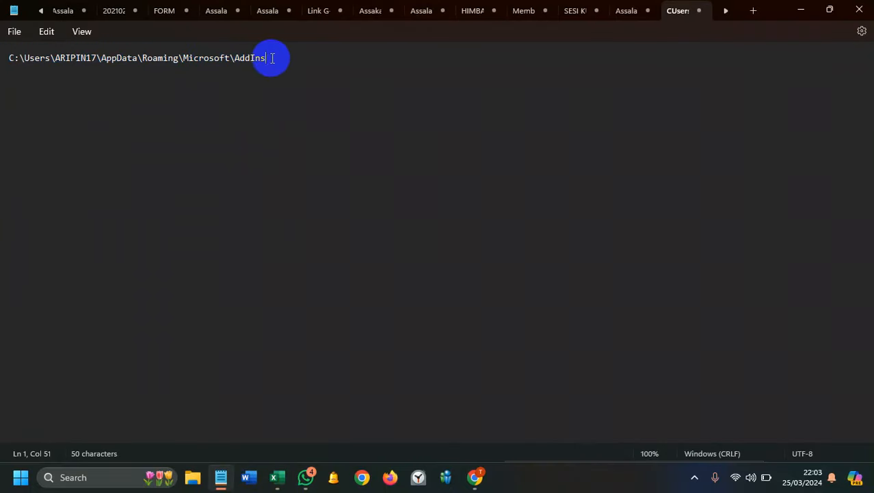
click(799, 10)
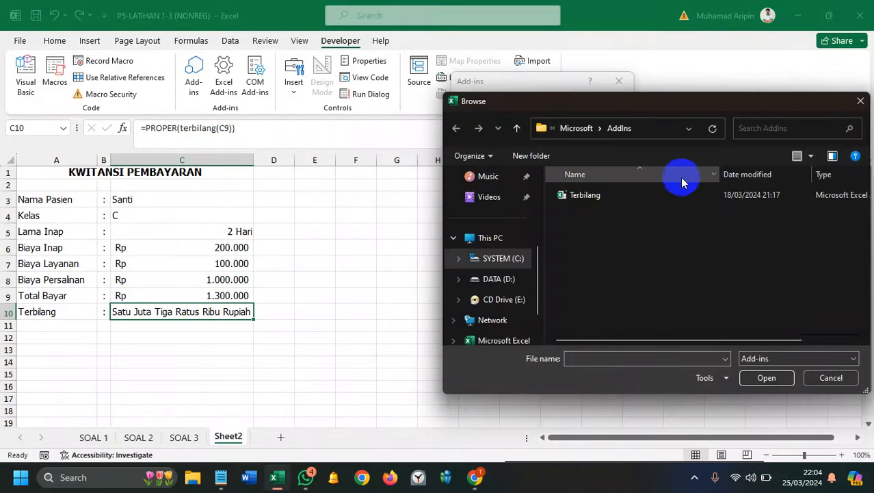
Step: Load the downloaded terbilang (1) file from the Downloads folder as an Excel add-in and accept the add-in selection
click(860, 101)
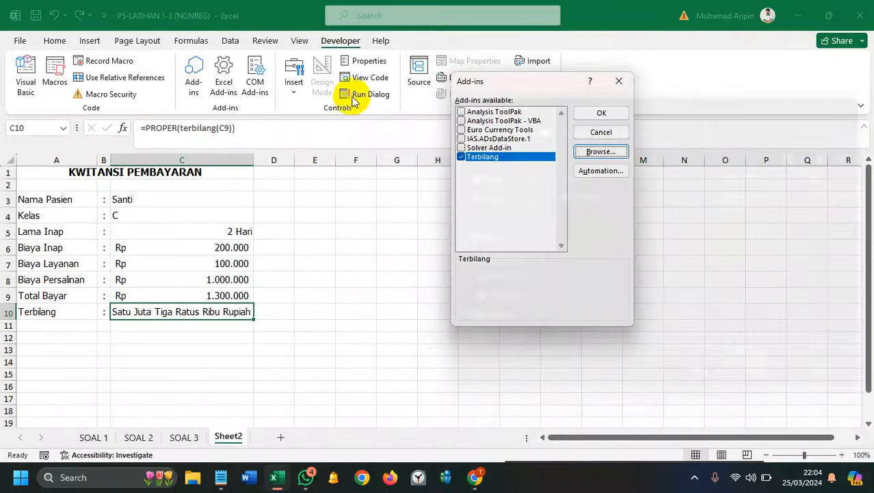
click(600, 152)
scroll(520, 192, down, 5)
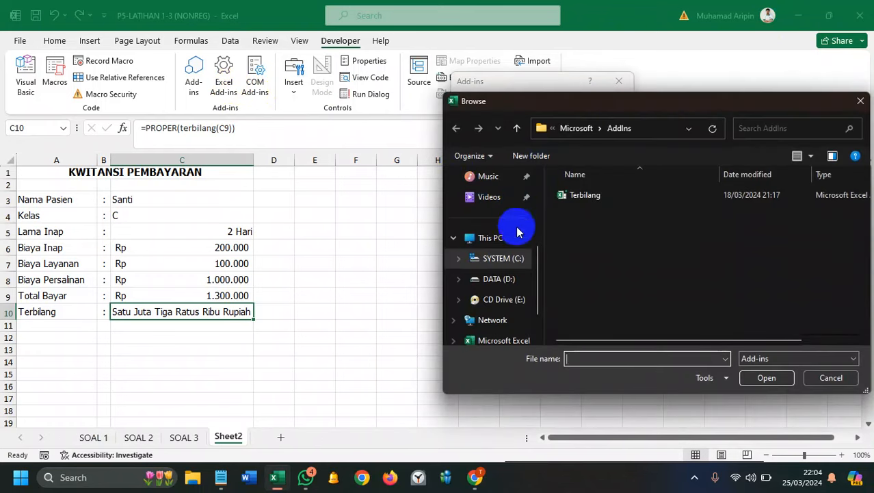
scroll(518, 260, up, 5)
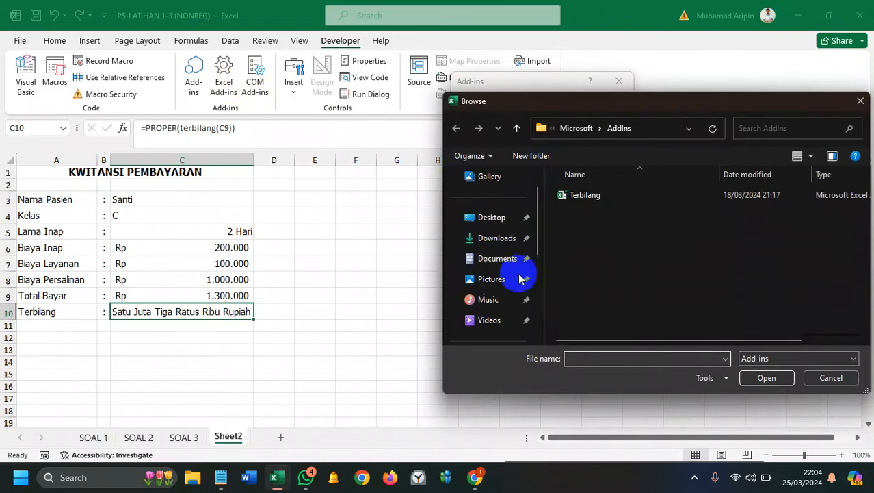
click(502, 238)
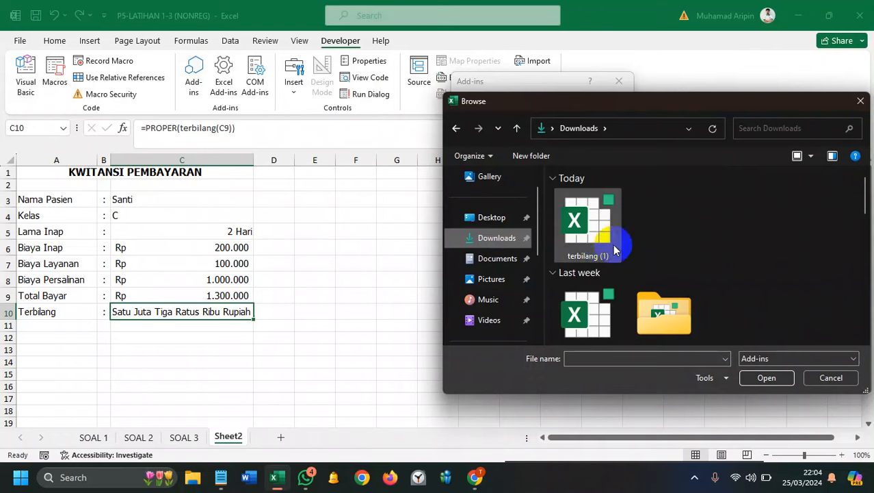
double_click(585, 233)
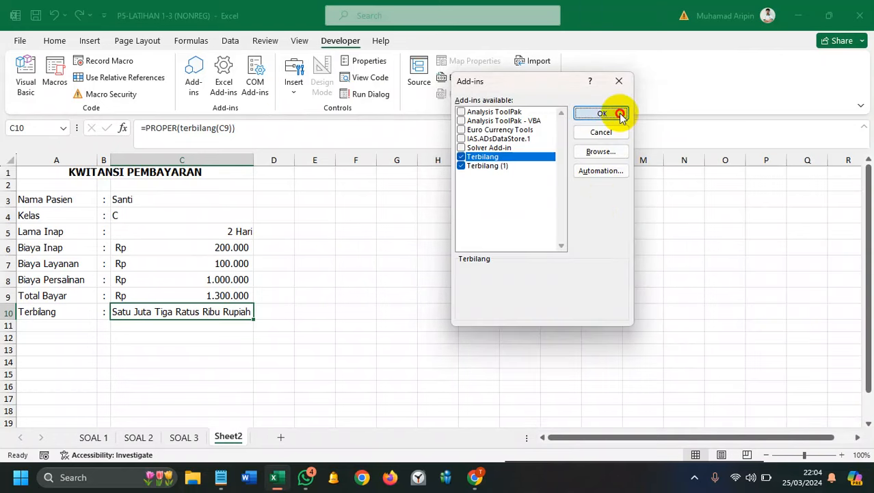
click(602, 114)
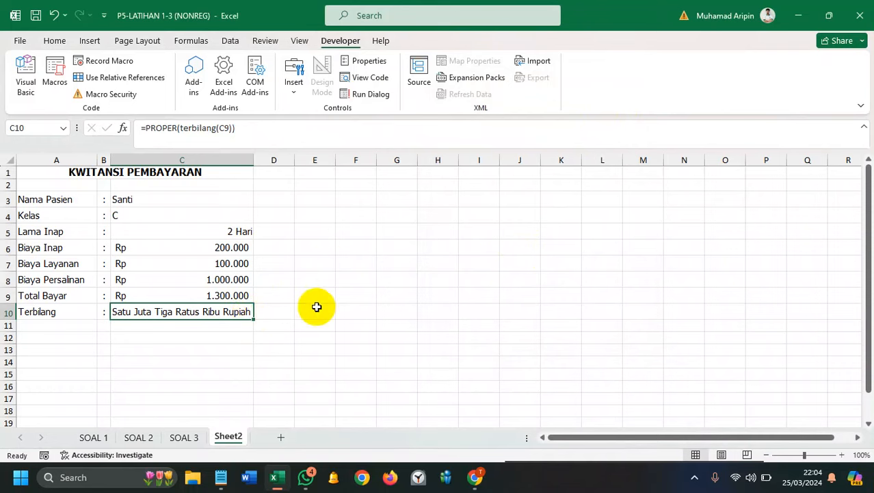
Step: Open the macro security settings and select the option to enable VBA macros
click(127, 98)
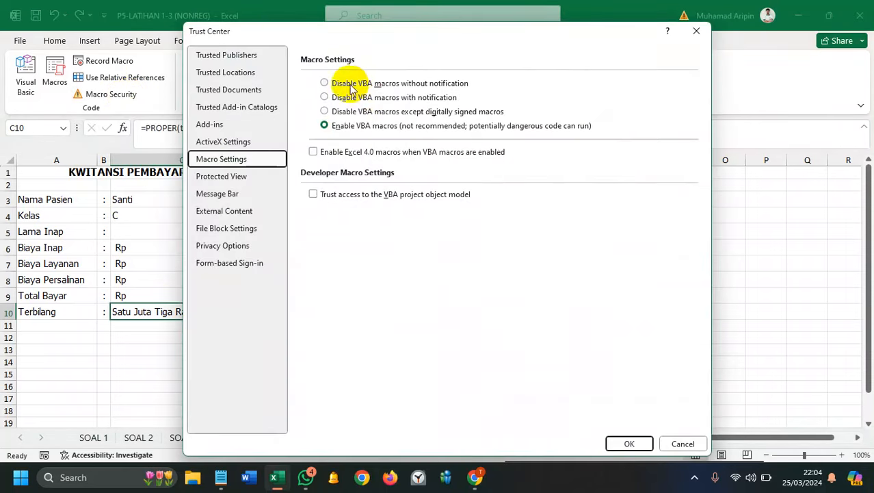
click(326, 127)
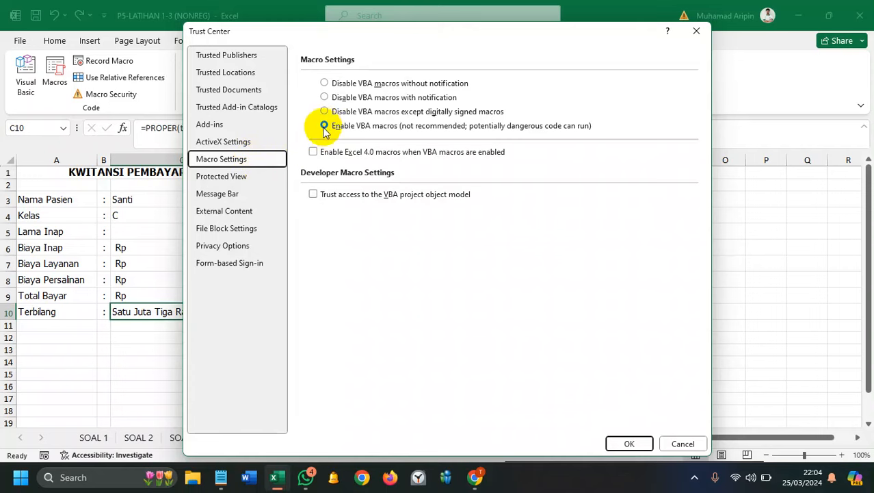
Step: Turn on the three Protected View options for internet files, unsafe locations and Outlook attachments, and switch them off again
click(252, 179)
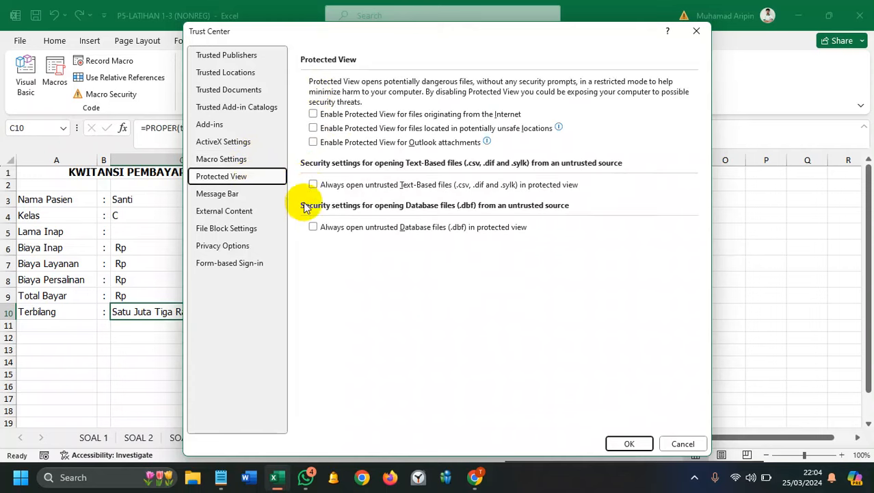
click(313, 114)
click(314, 127)
click(322, 142)
click(314, 143)
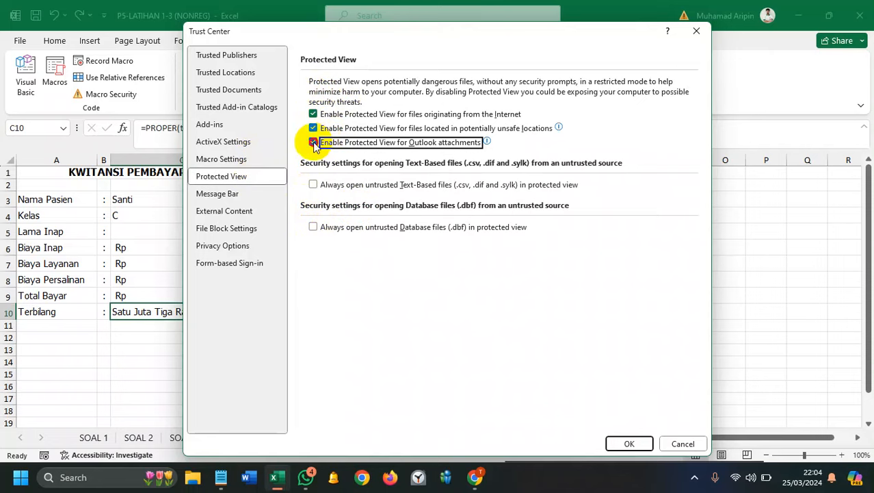
click(314, 128)
click(313, 115)
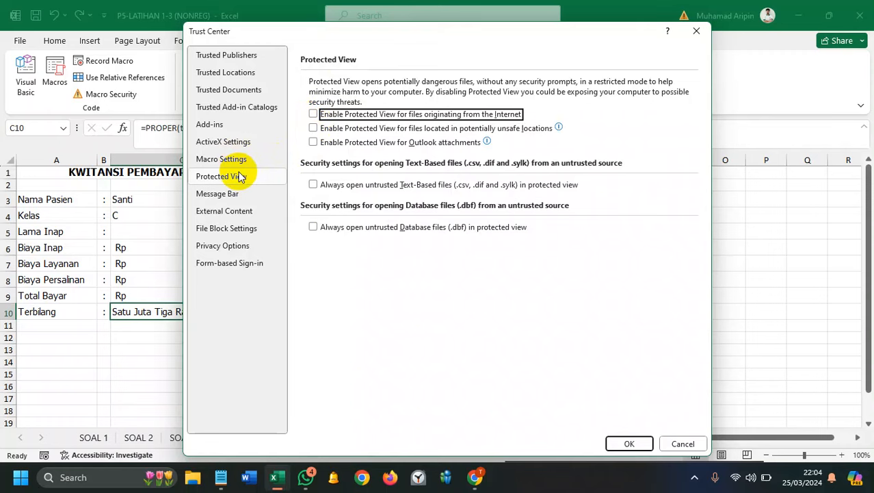
Step: Try to add the Downloads folder as a trusted location and accept the Trust Center settings
click(236, 73)
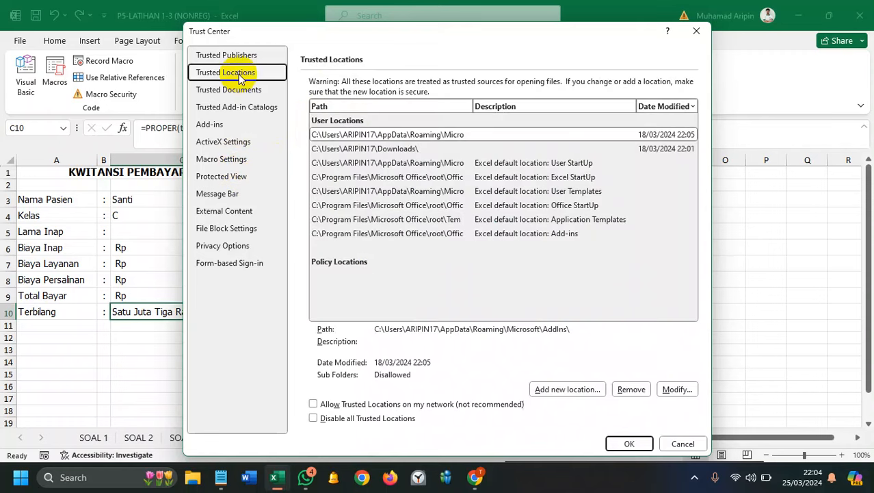
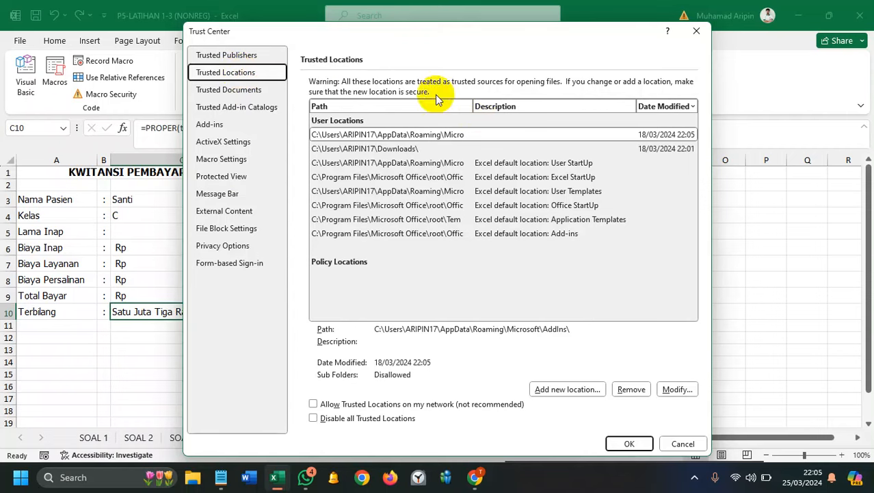
click(549, 390)
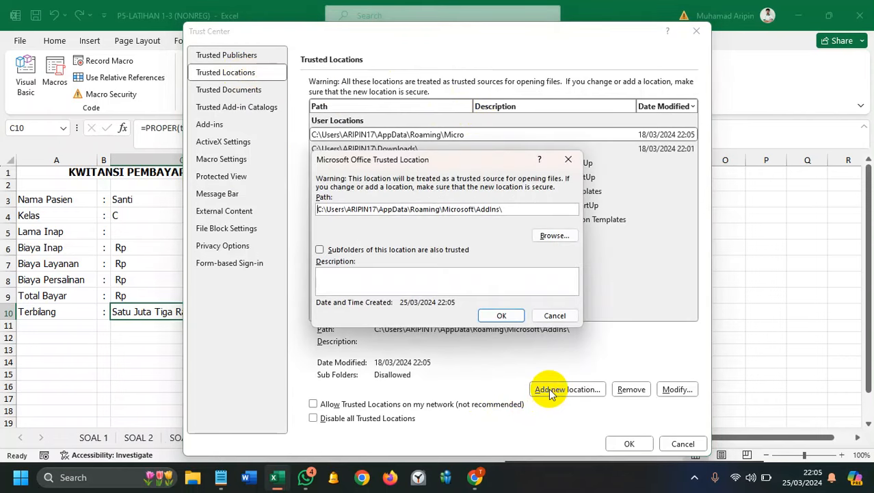
click(566, 160)
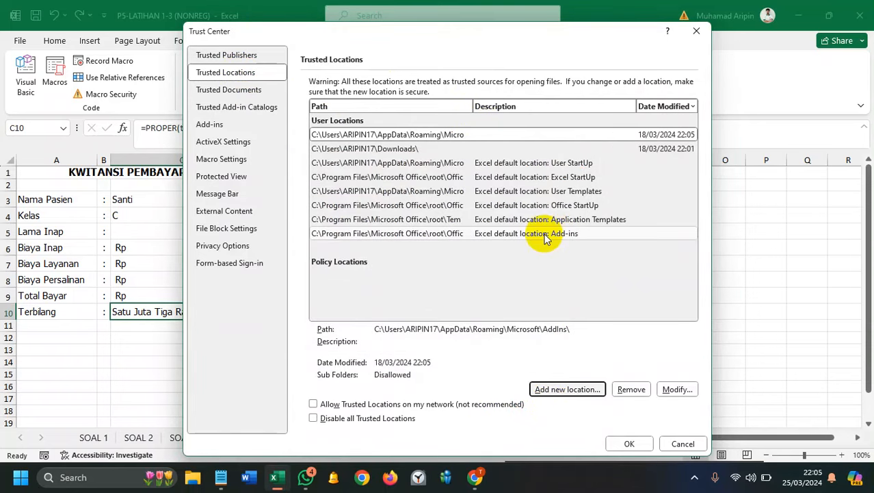
click(583, 392)
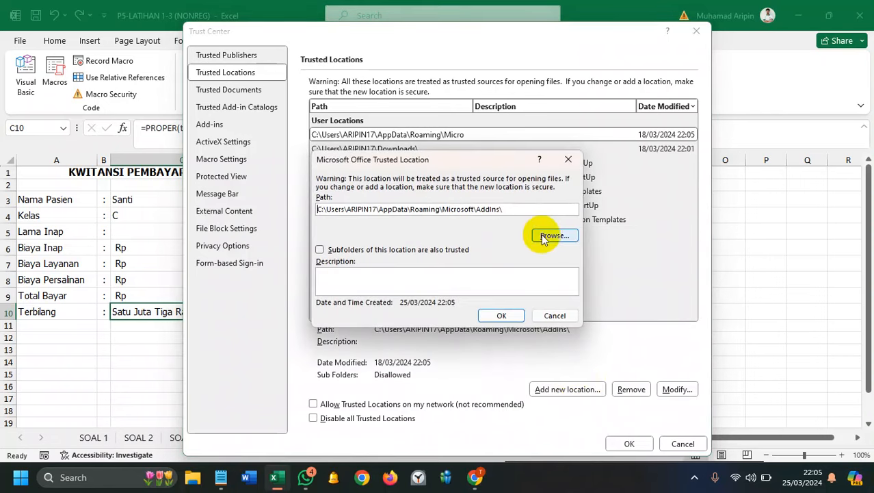
click(553, 237)
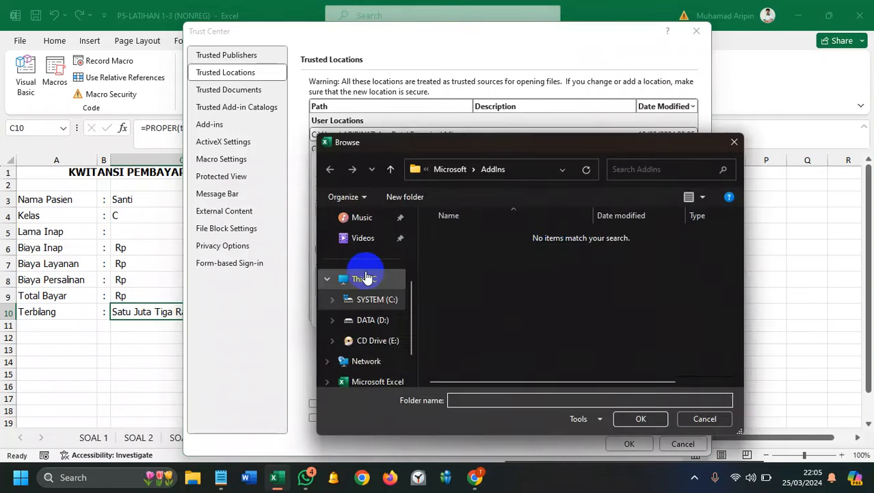
scroll(371, 279, up, 5)
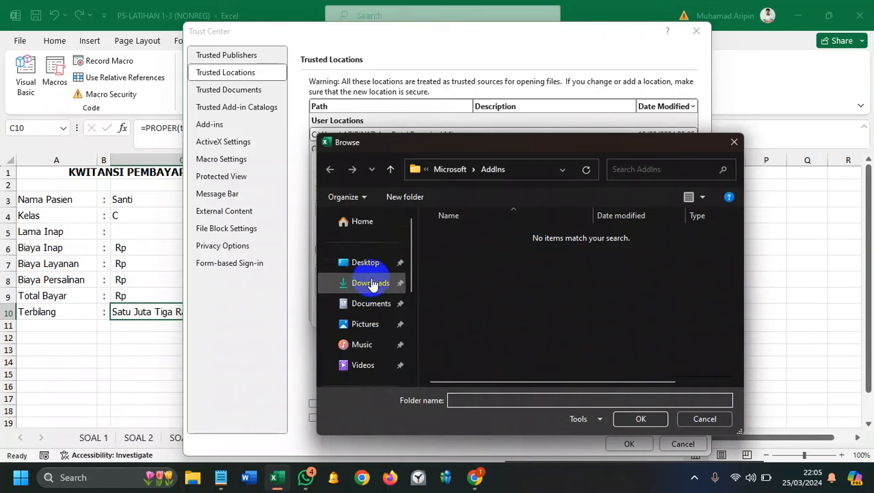
click(371, 284)
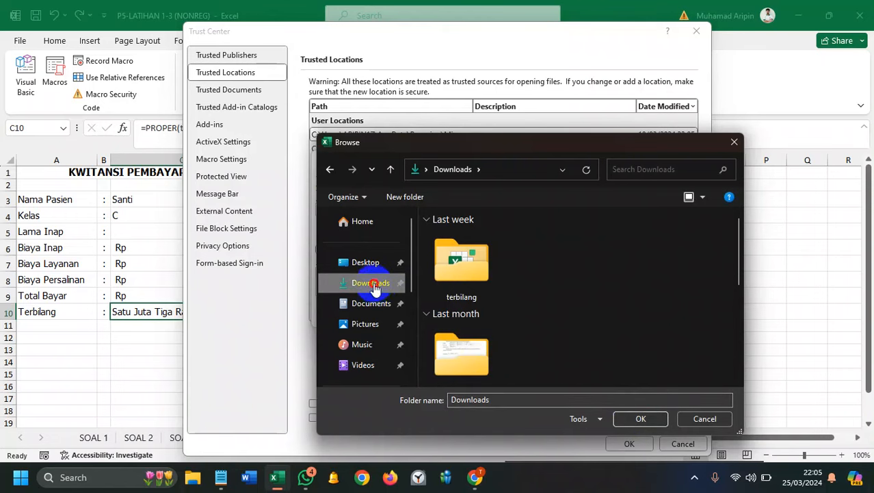
click(625, 416)
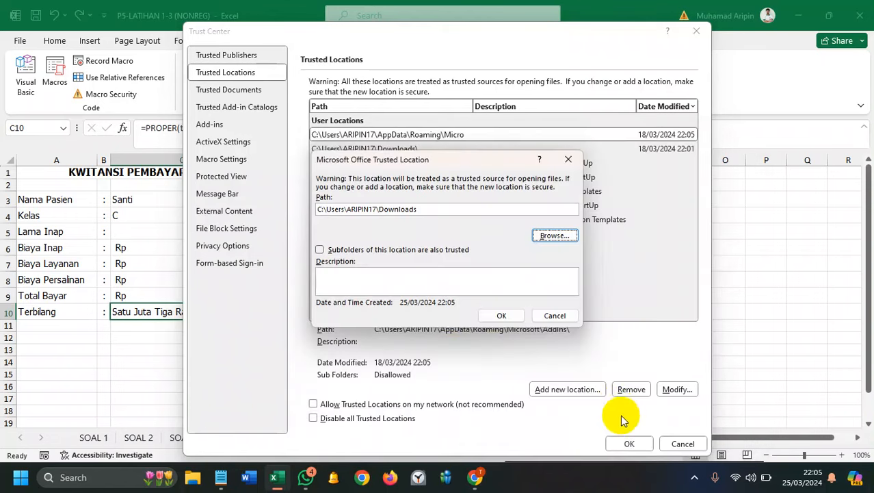
click(504, 317)
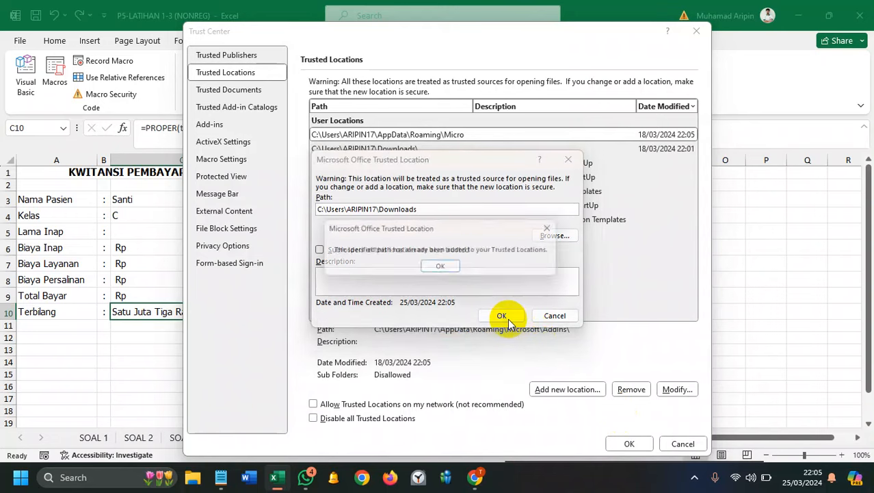
click(440, 266)
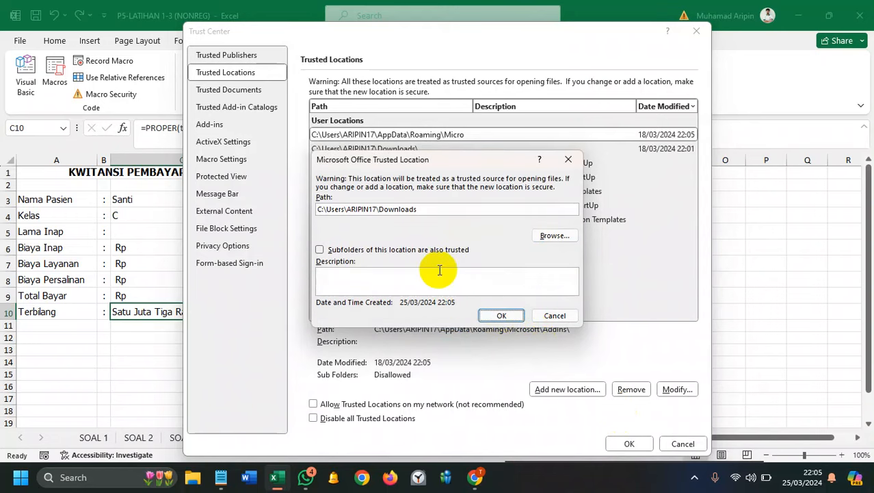
click(502, 315)
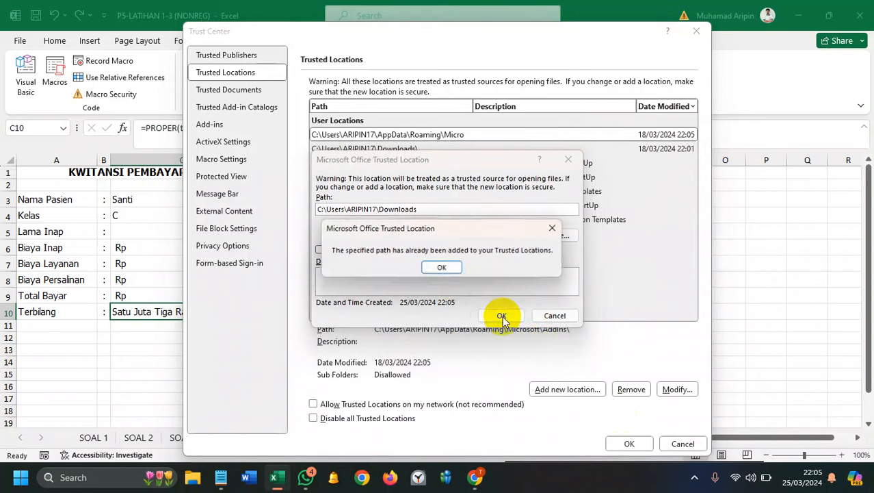
click(444, 267)
click(549, 315)
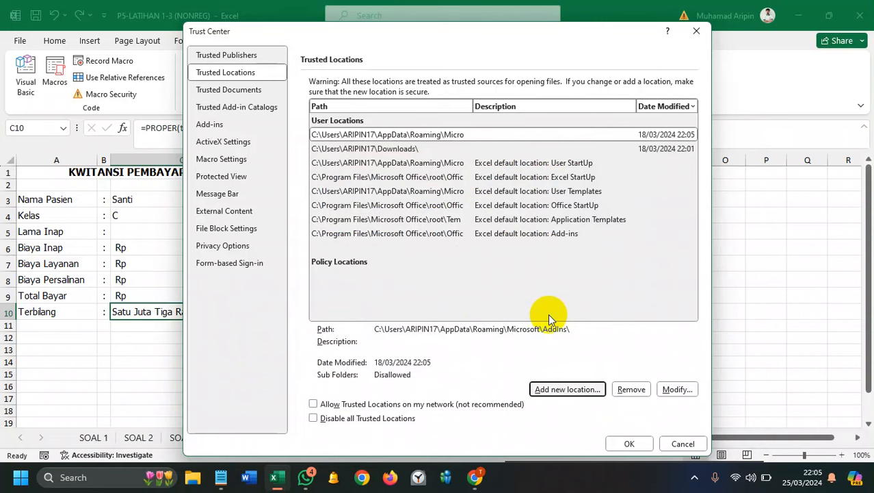
click(630, 443)
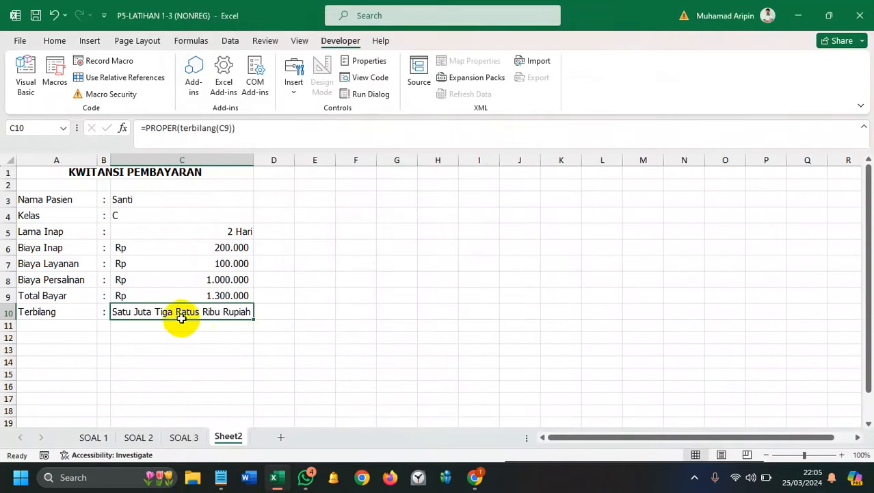
Step: Enter the formula =terbilang(C9) in cell E10 and widen column E to fit the text
click(267, 313)
click(322, 308)
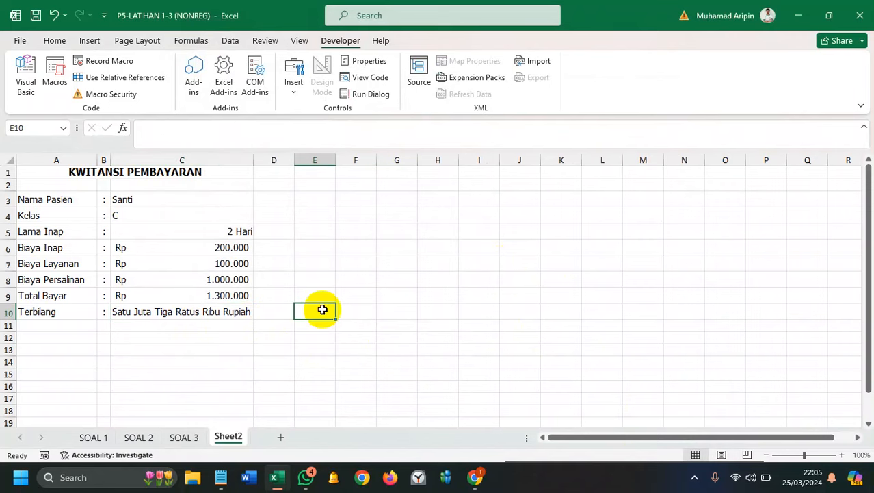
text(=Ter)
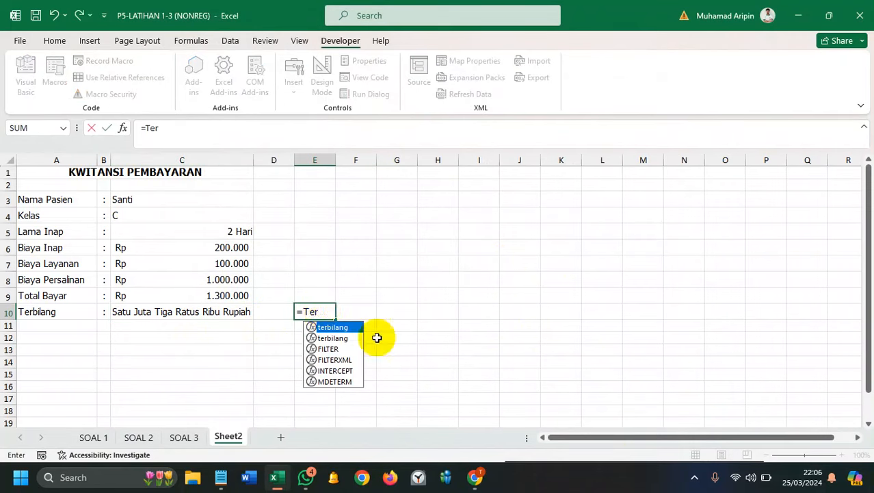
key(Tab)
click(236, 296)
text(_)
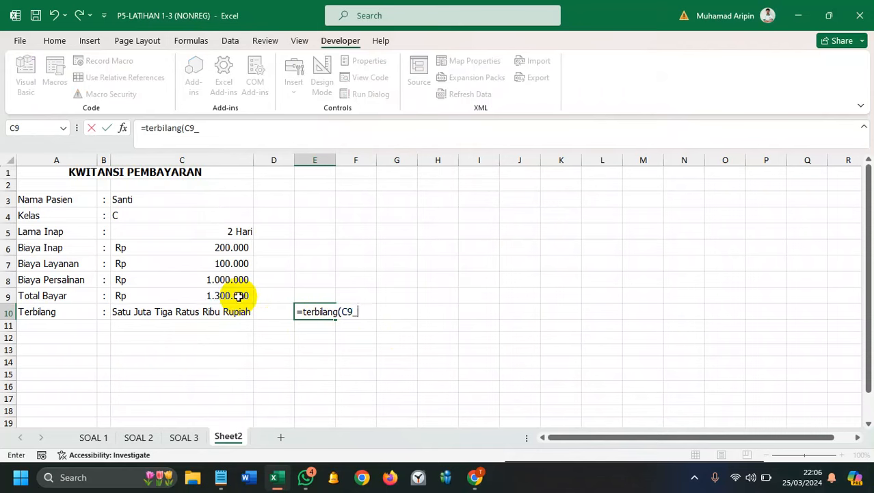
key(BackSpace)
key(Return)
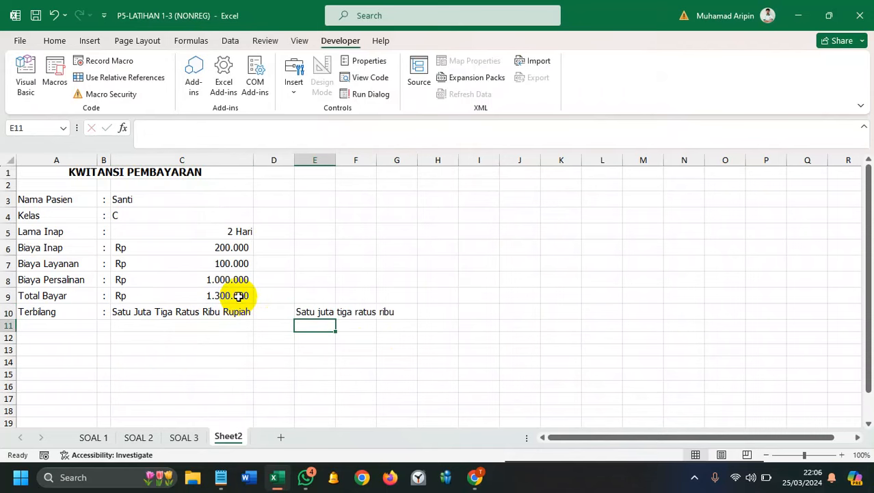
click(325, 310)
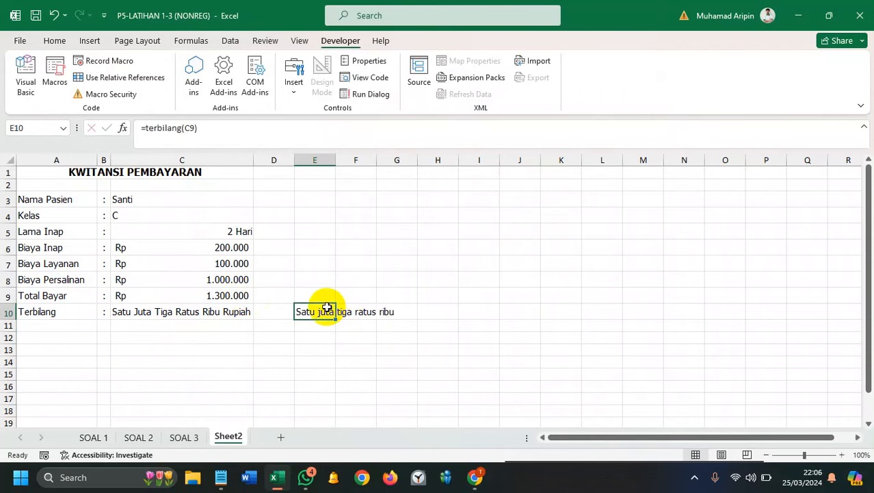
drag(335, 161, 432, 160)
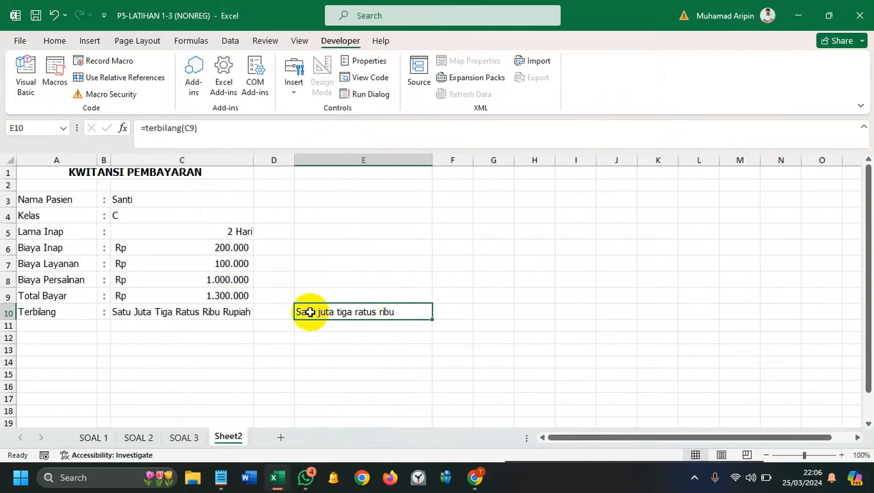
Step: Wrap the formula in E10 in the UPPER function so it reads =UPPER(terbilang(C9))
double_click(298, 310)
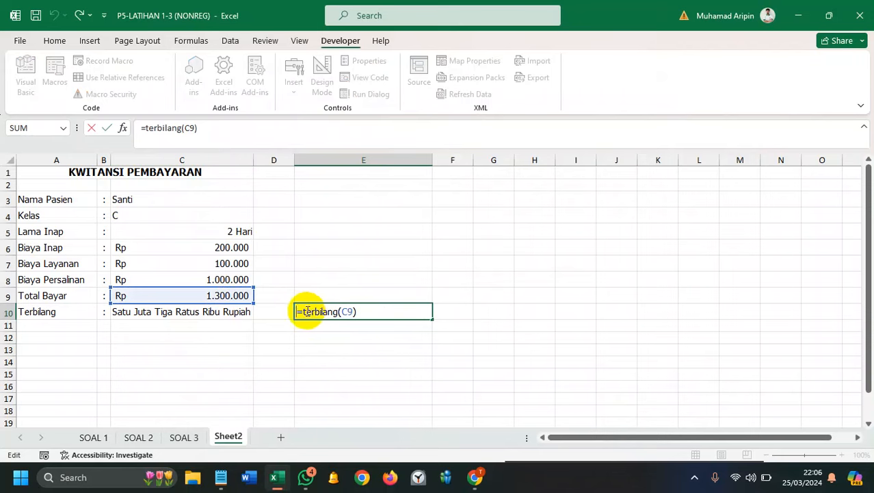
click(303, 312)
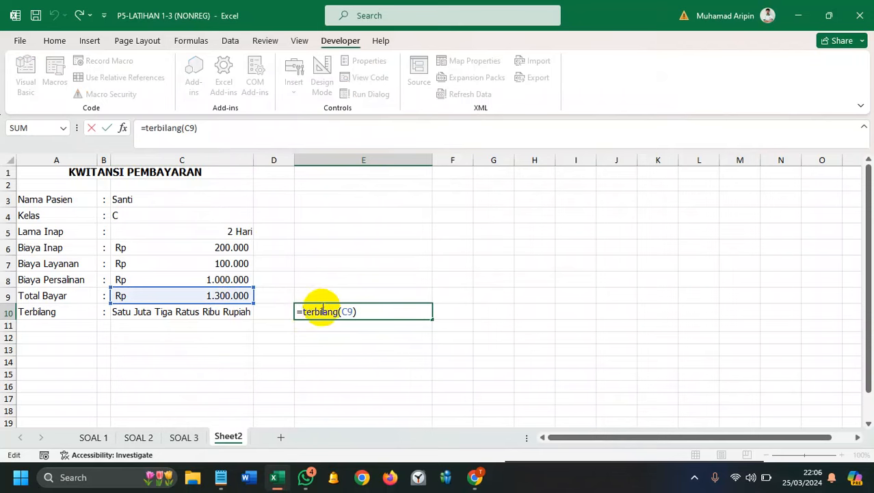
text(Upper)
key(Tab)
click(398, 312)
text())
key(Return)
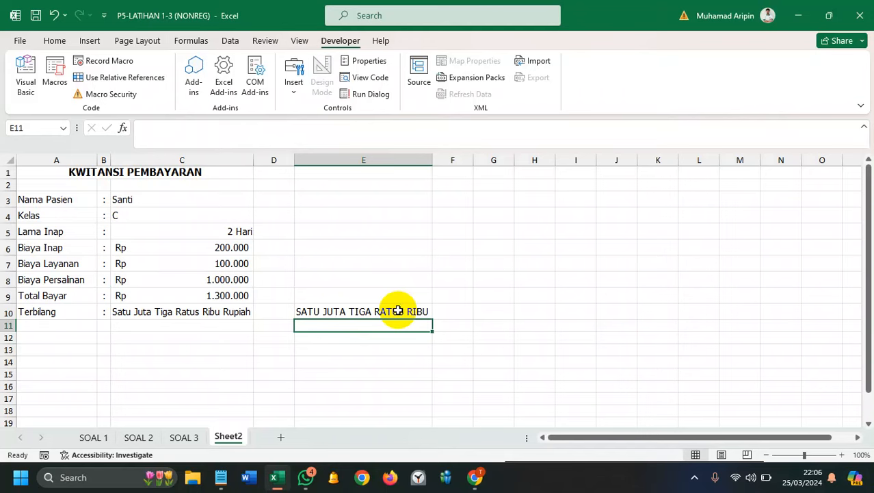
Step: Compare the formula in C10 with the one in E10 and clear cell E10
click(224, 318)
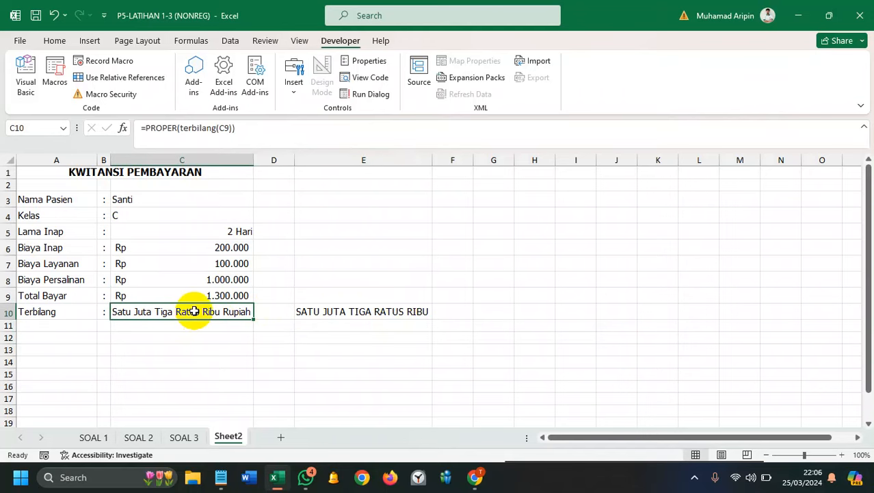
click(373, 311)
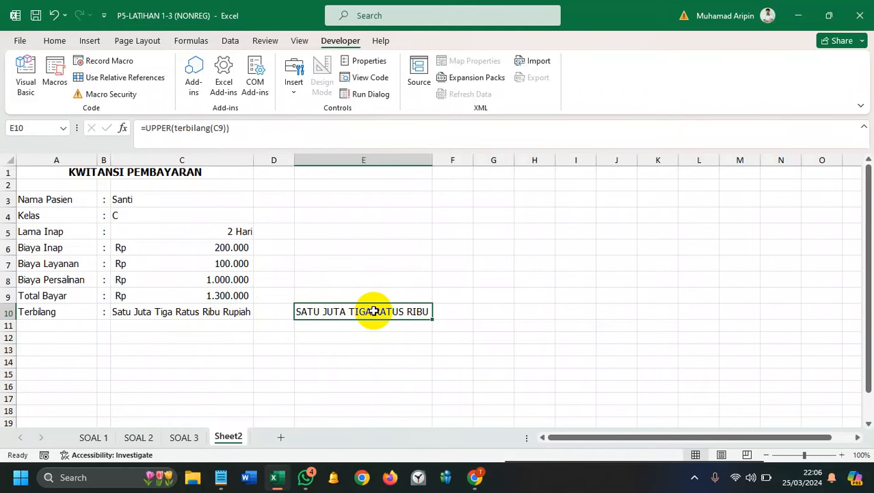
key(Delete)
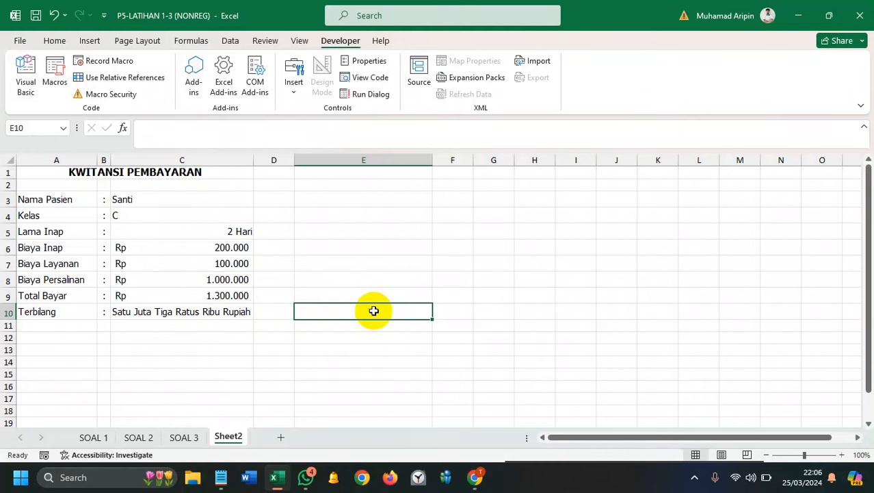
Step: Rename the worksheet Sheet2 to LATIHAN 4
right_click(228, 436)
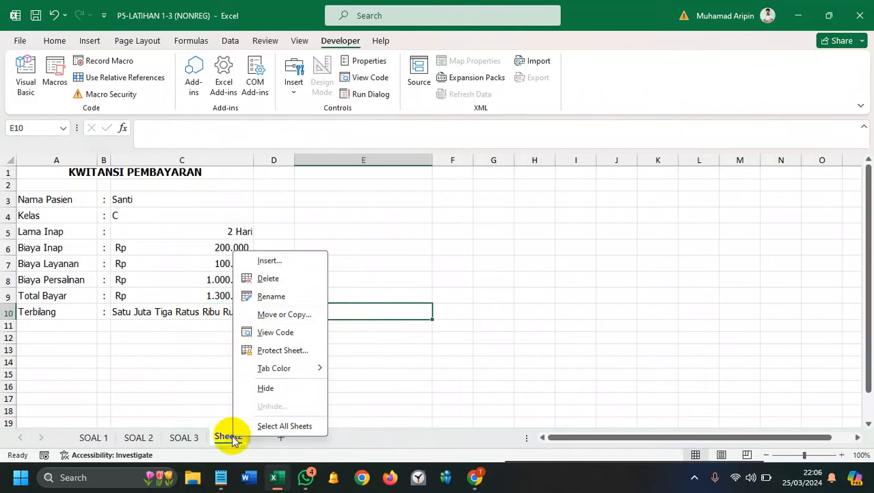
click(250, 297)
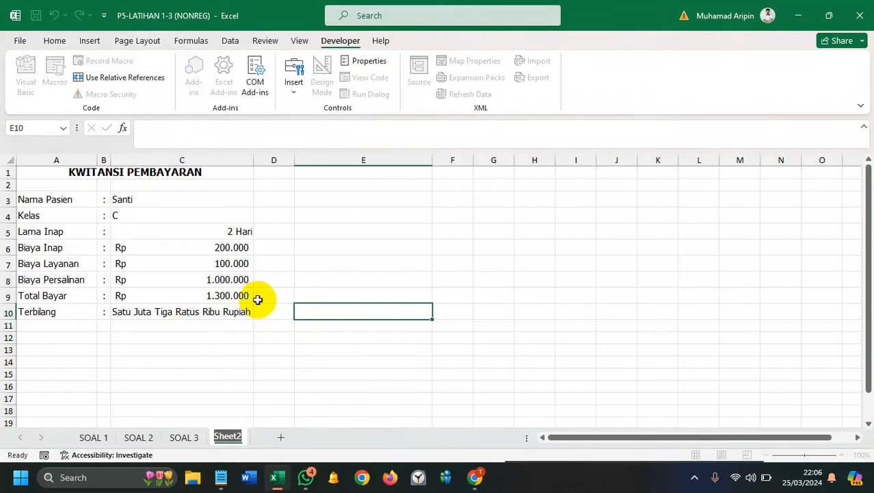
text(LAT)
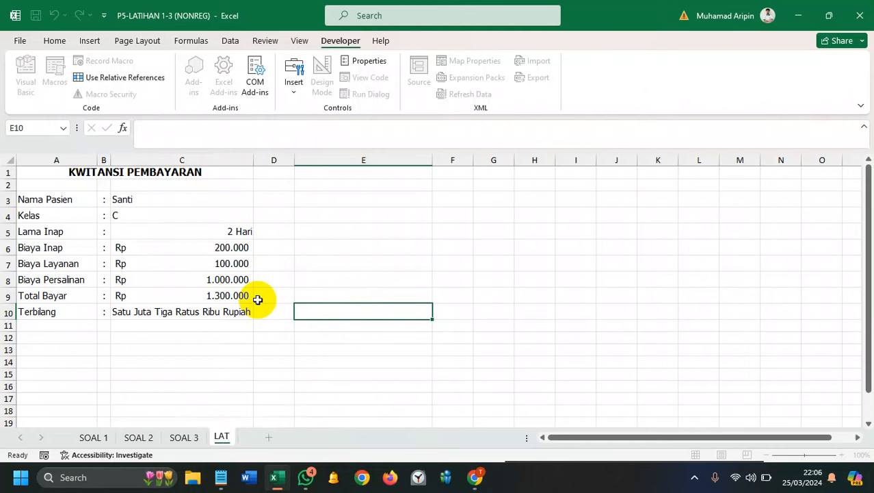
text(IHAN 4)
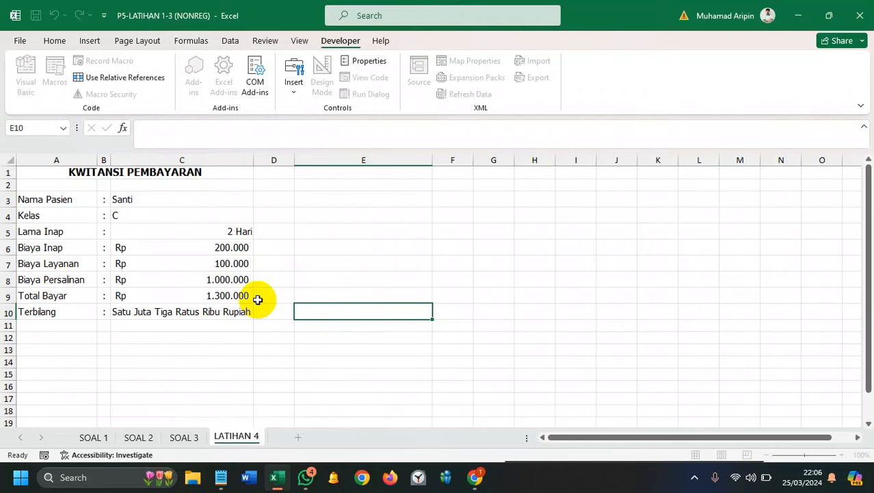
Step: Commit the name LATIHAN 4 entered for the receipt worksheet
key(Return)
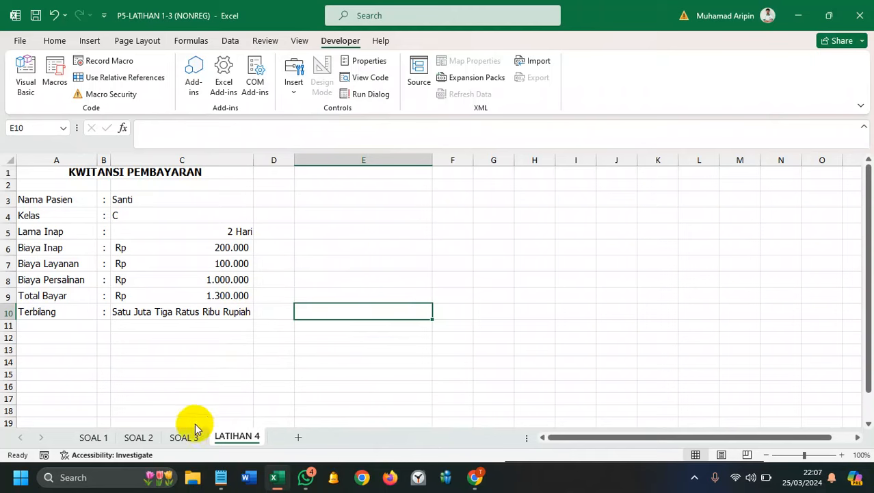
Step: Review the SOAL 3 worksheet, the LATIHAN 4 receipt and the SOAL 1 rental table in turn
click(181, 438)
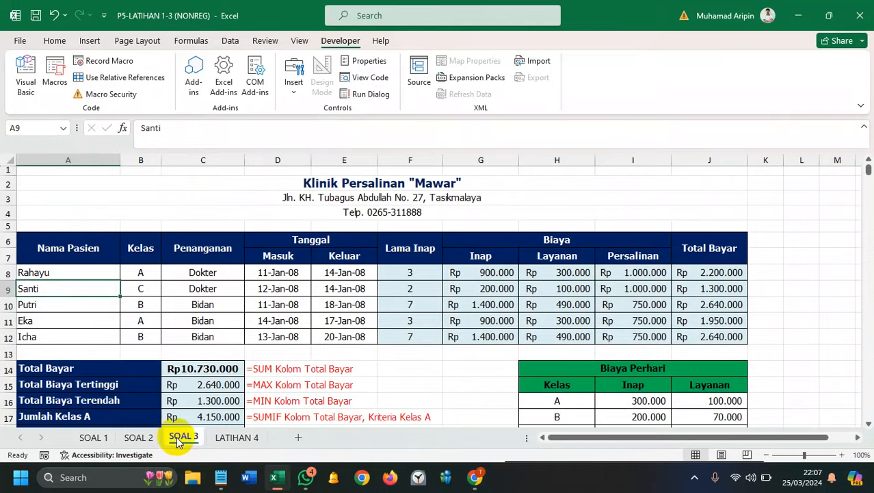
scroll(242, 404, down, 4)
scroll(236, 432, down, 2)
click(236, 437)
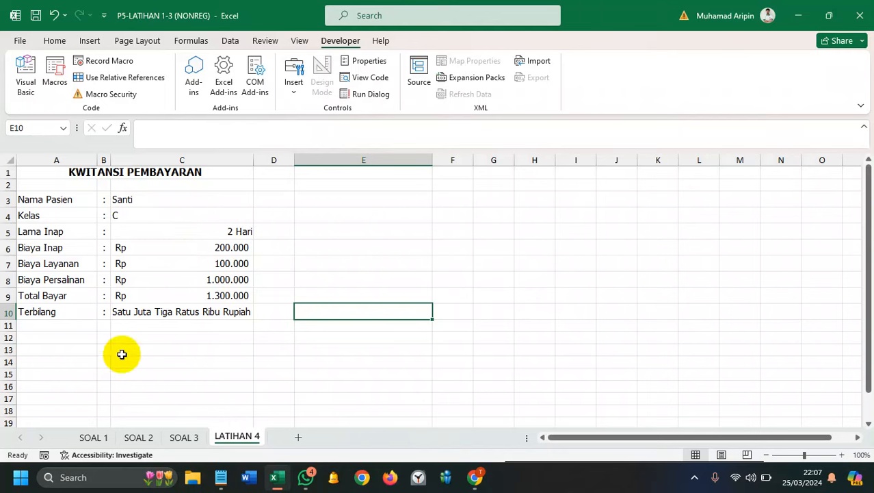
click(93, 436)
scroll(180, 332, down, 3)
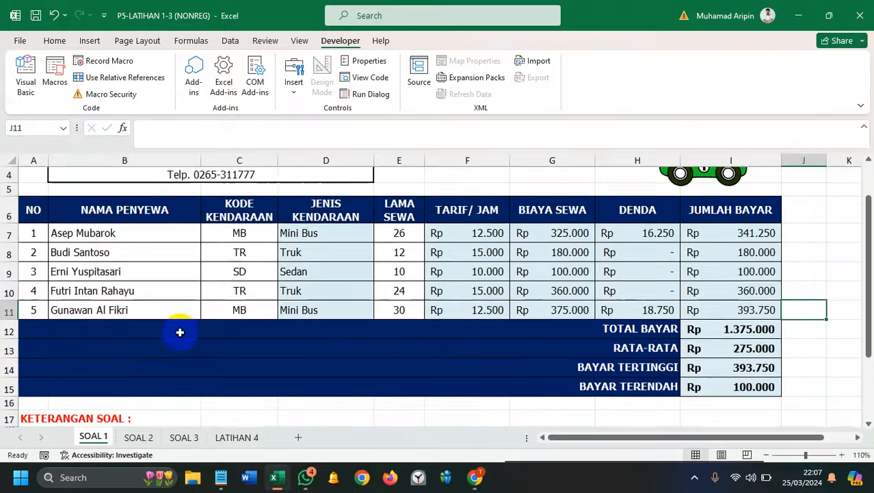
scroll(180, 332, up, 3)
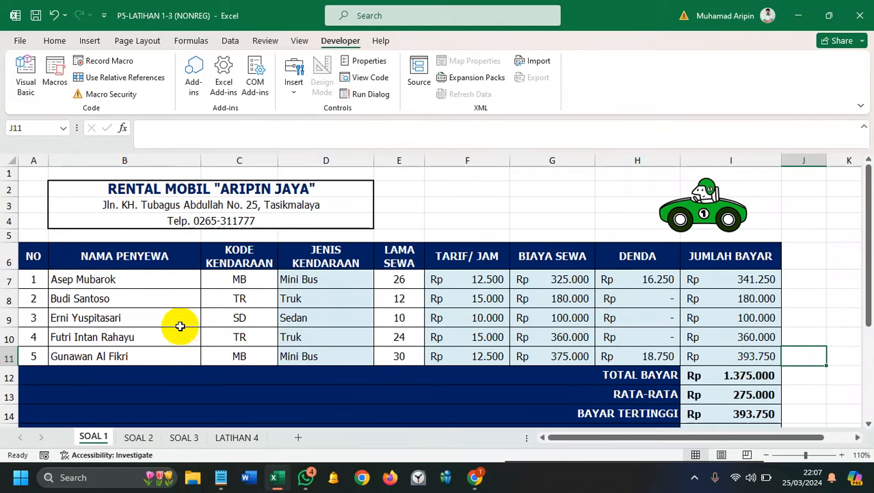
Step: Switch to Chrome and bring up the ongoing Google Meet call
mouse_move(474, 477)
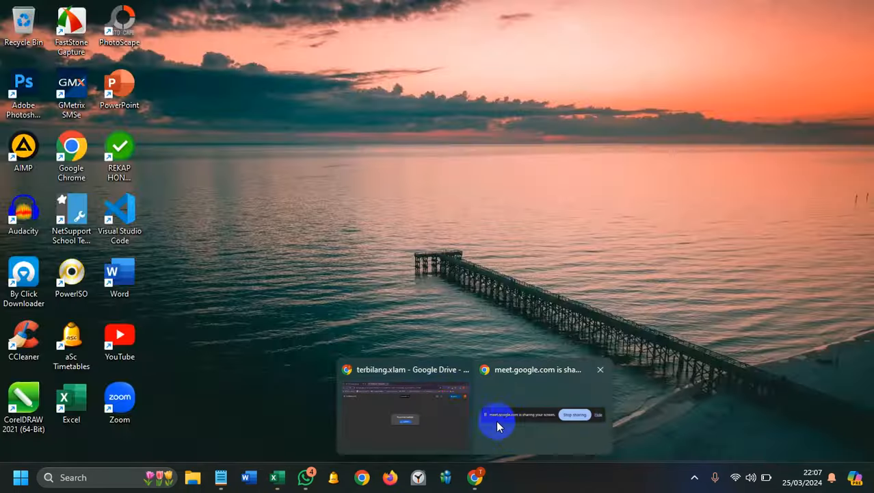
click(444, 409)
click(168, 11)
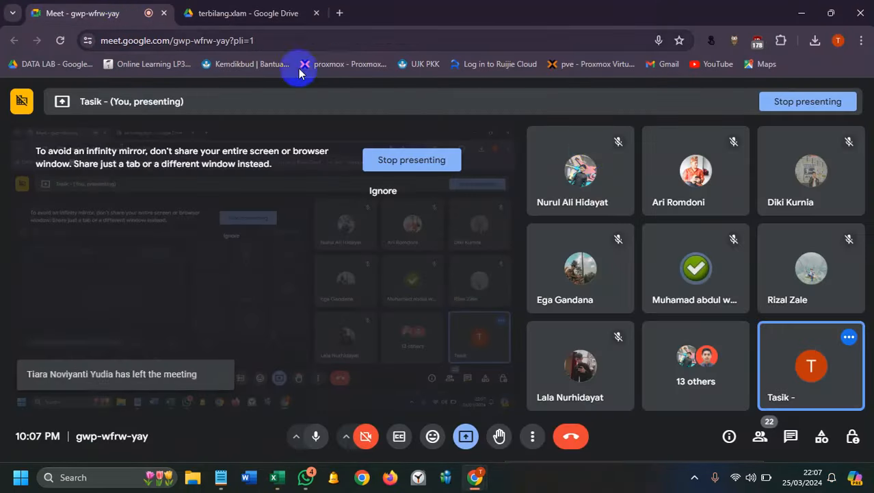
Step: Look through the full list of people in the meeting from start to end, then close the list
click(760, 438)
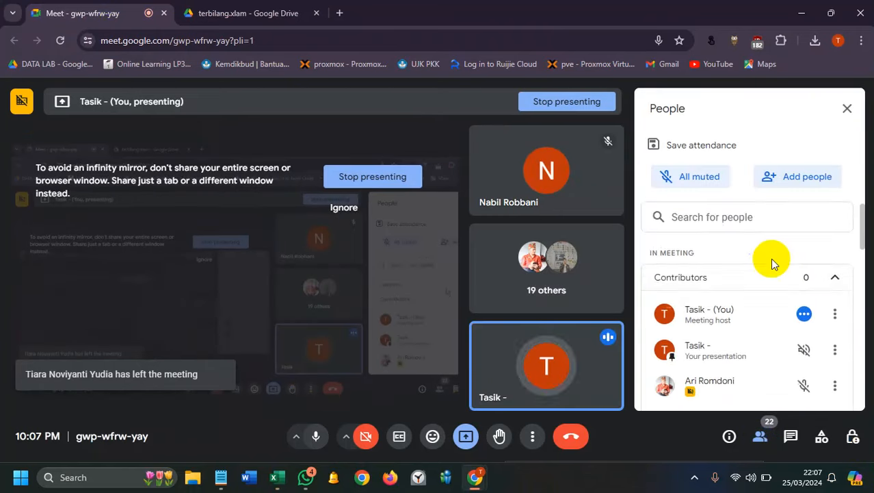
scroll(763, 269, down, 2)
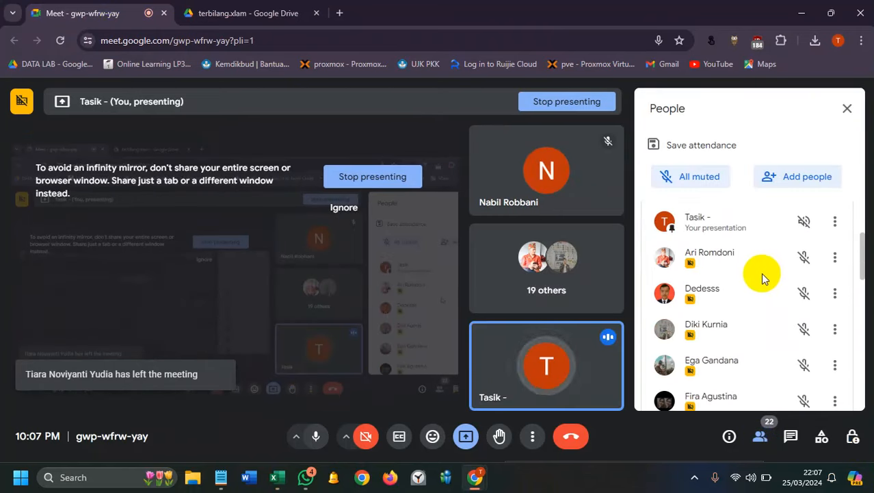
scroll(762, 278, down, 7)
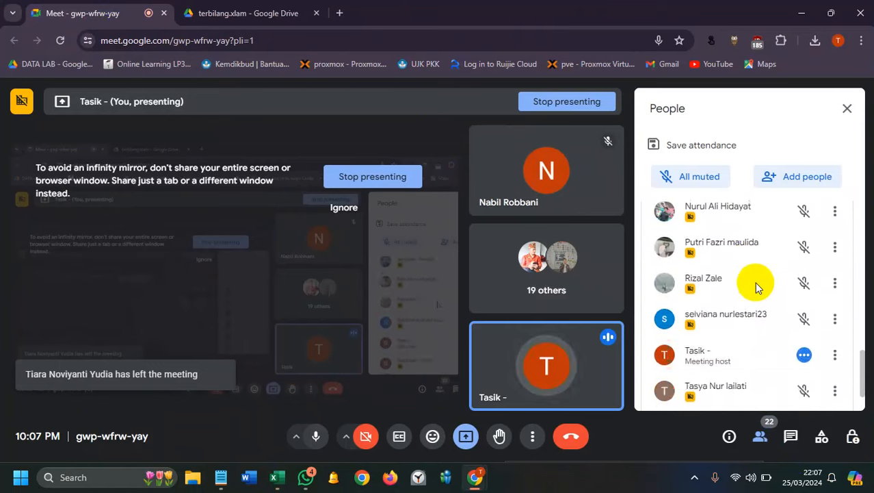
scroll(755, 285, up, 10)
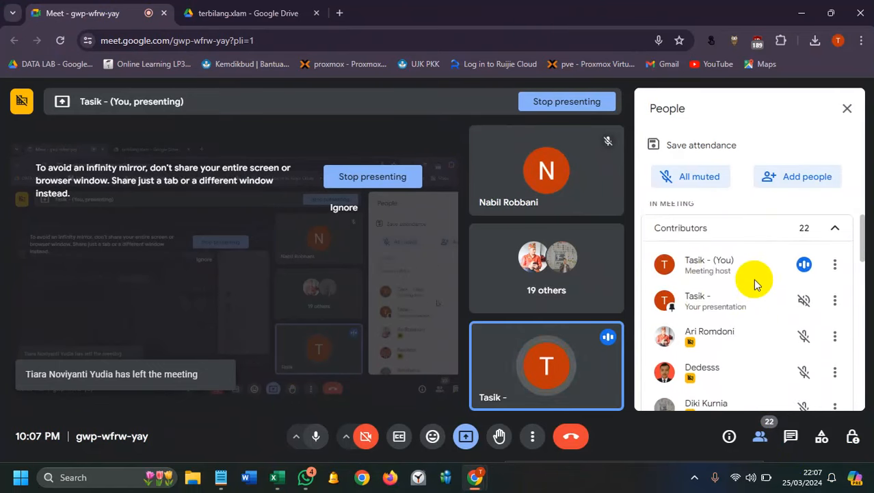
scroll(753, 279, down, 1)
scroll(750, 291, down, 1)
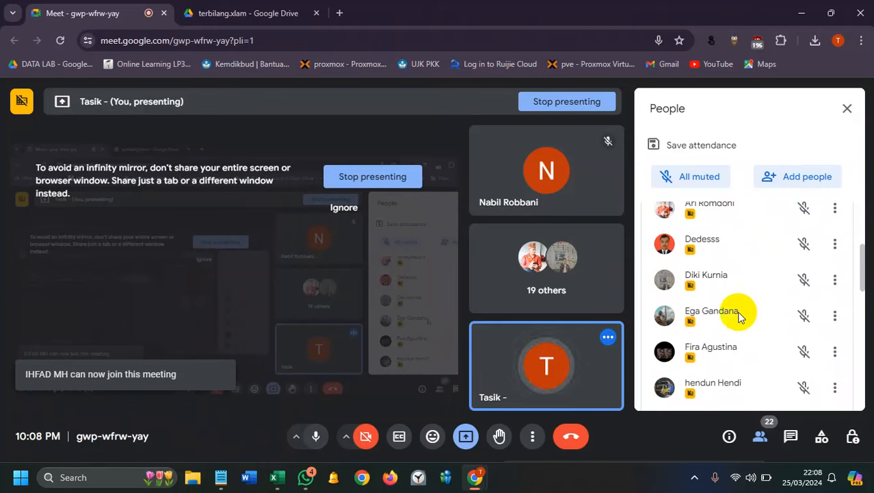
scroll(736, 324, down, 1)
scroll(735, 330, down, 1)
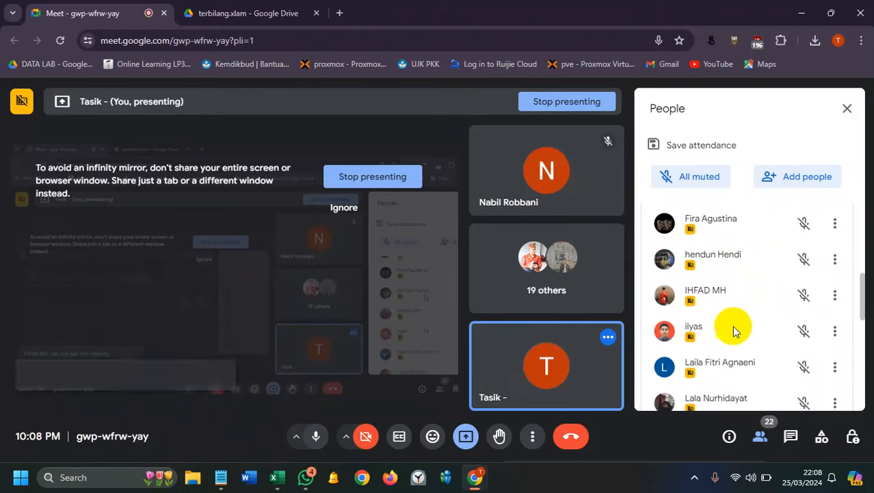
scroll(733, 329, down, 1)
scroll(734, 330, down, 1)
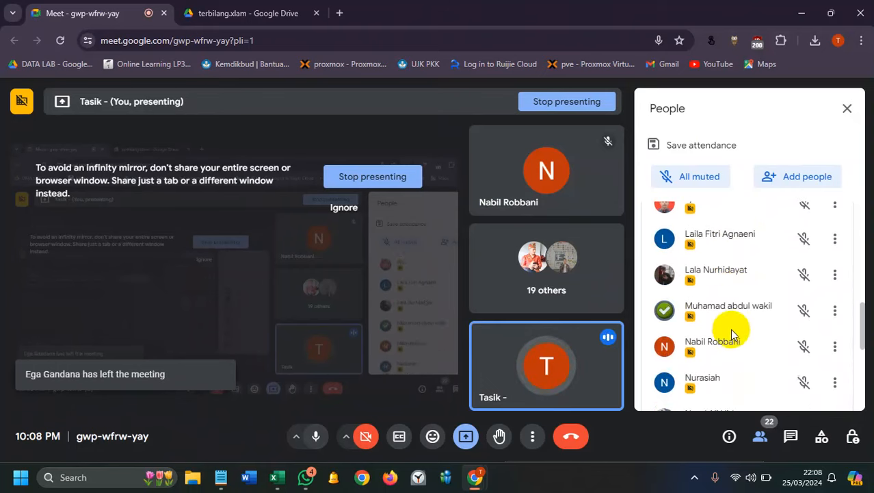
scroll(730, 336, down, 1)
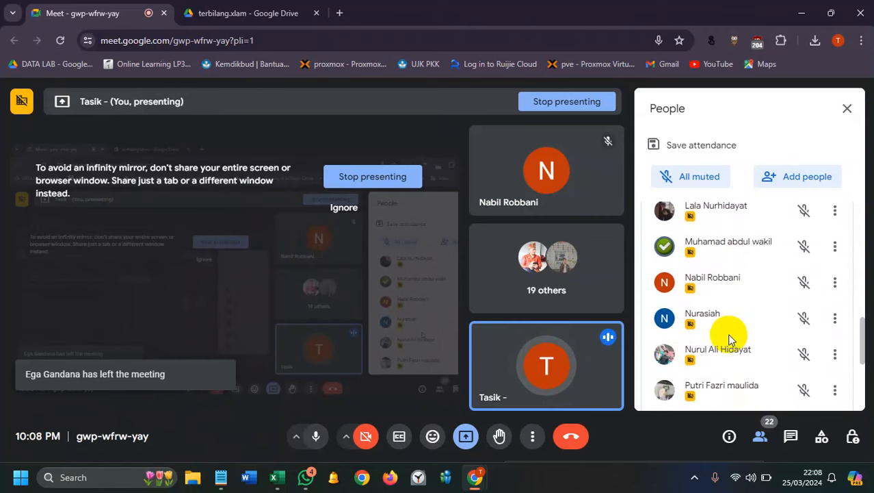
scroll(728, 334, down, 1)
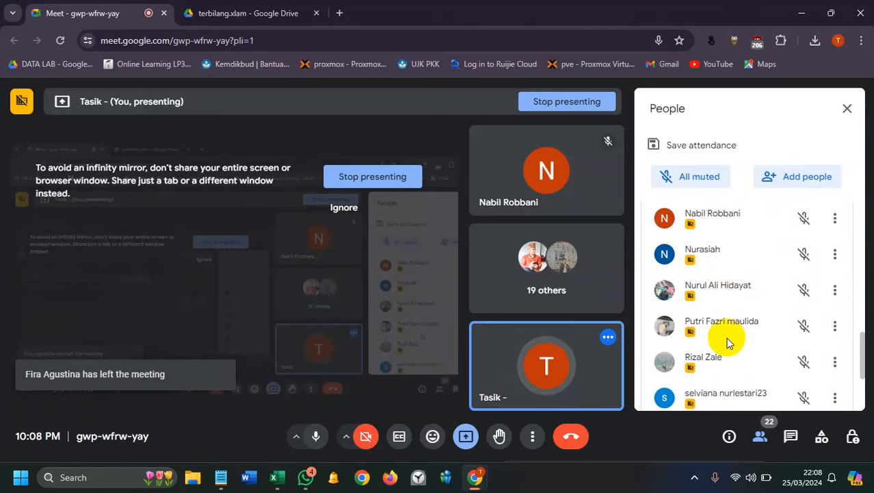
scroll(729, 342, down, 1)
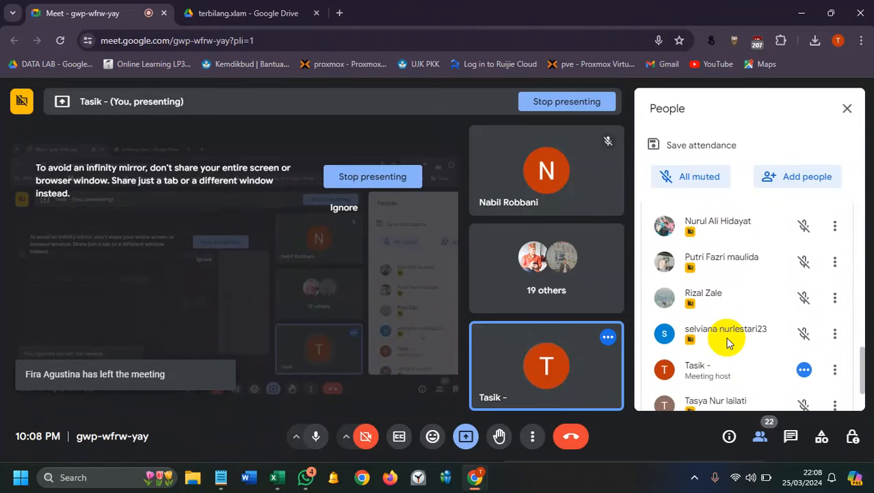
scroll(728, 344, down, 1)
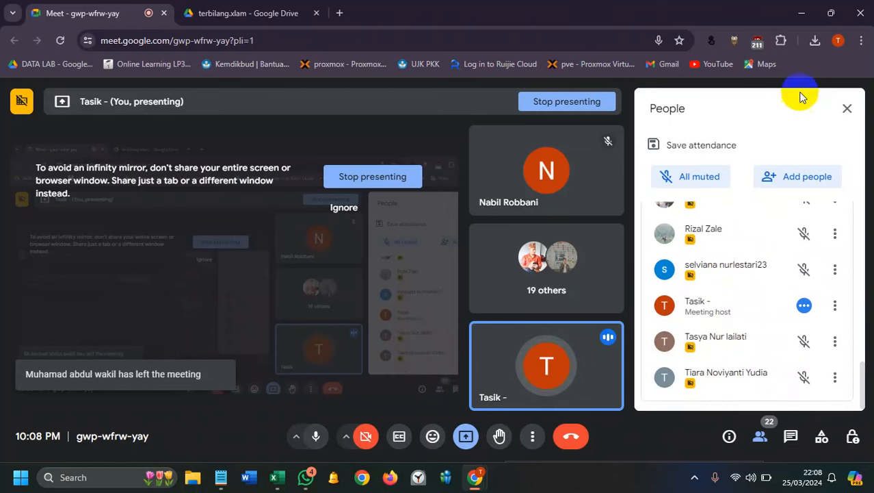
click(846, 111)
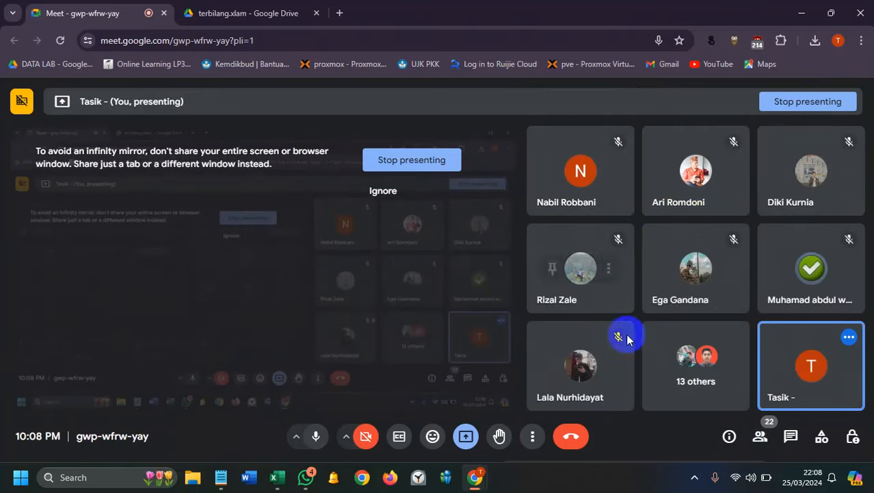
Step: Switch back to the P5-LATIHAN 1-3 (NONREG) workbook in Excel and dismiss the Google Meet presenting notification
click(287, 475)
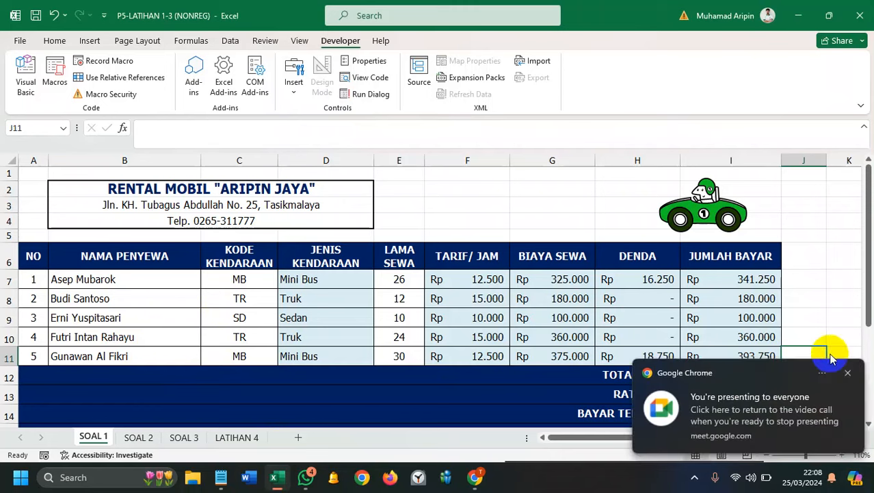
click(846, 370)
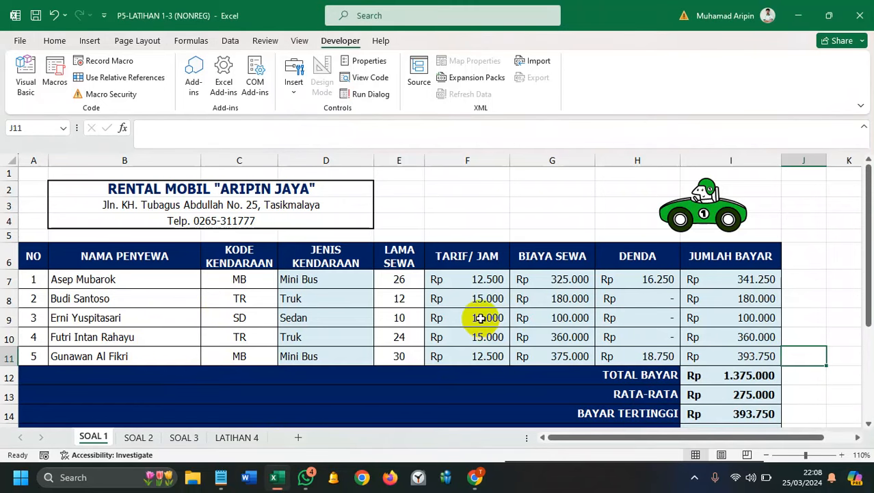